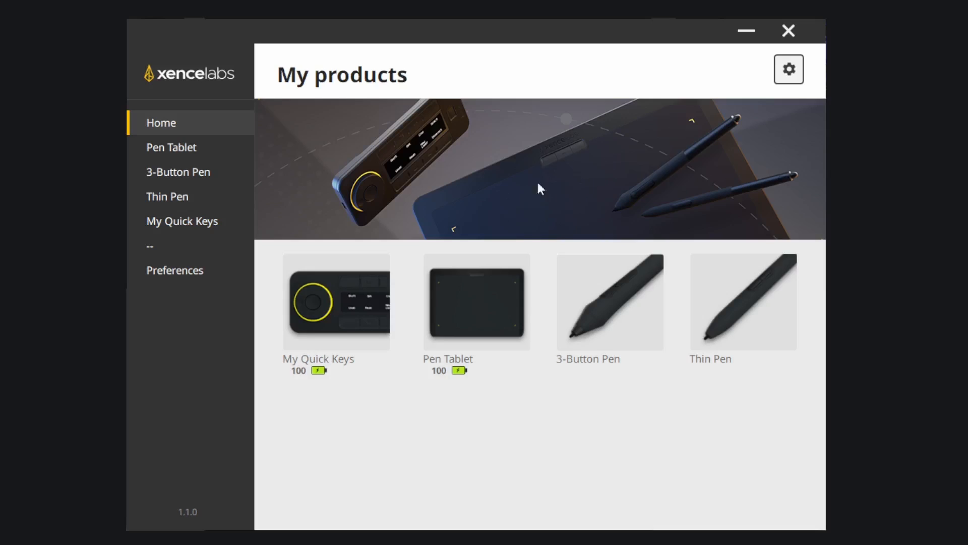
# - Review the Pen Tablet settings in the general, Illustrator and Photoshop profiles, including the Windows Ink option
pyautogui.click(178, 150)
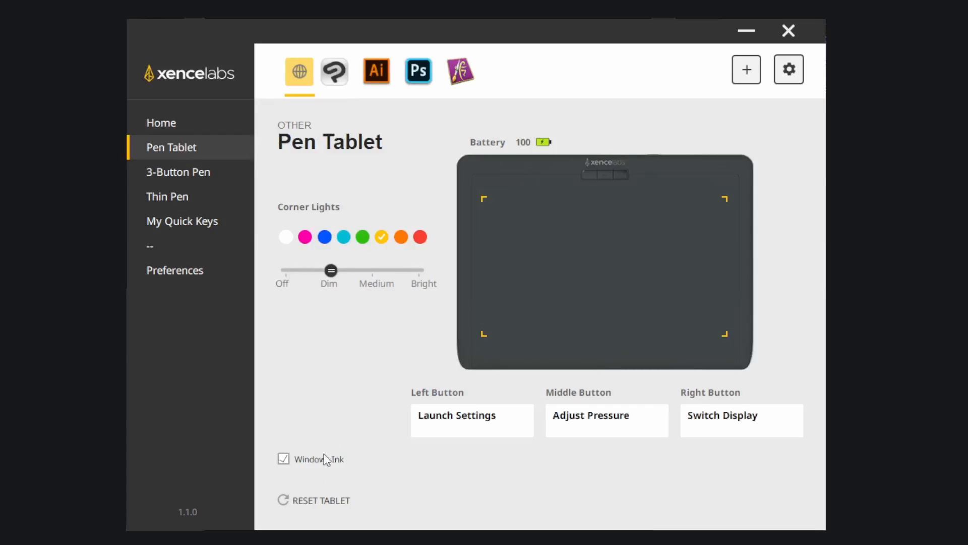
pyautogui.click(284, 457)
pyautogui.click(376, 71)
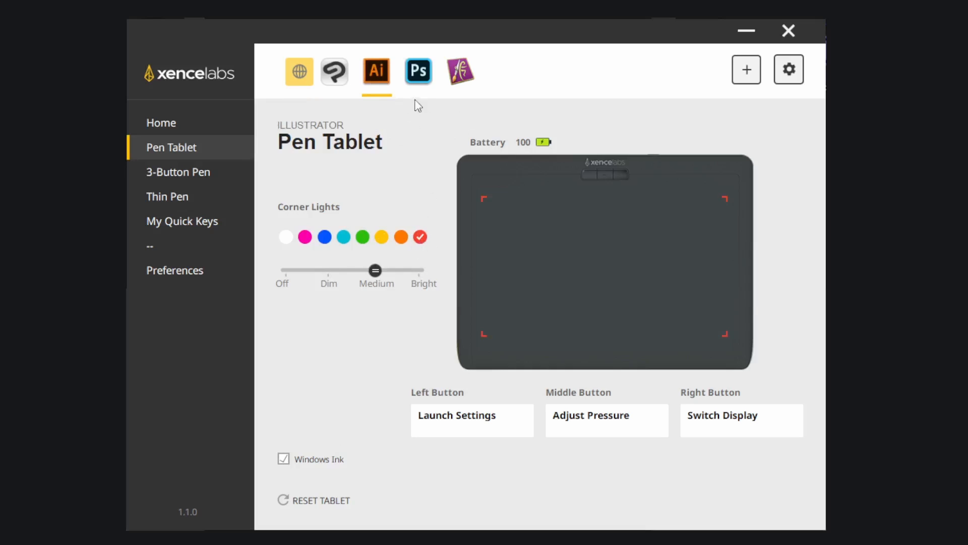
pyautogui.click(421, 80)
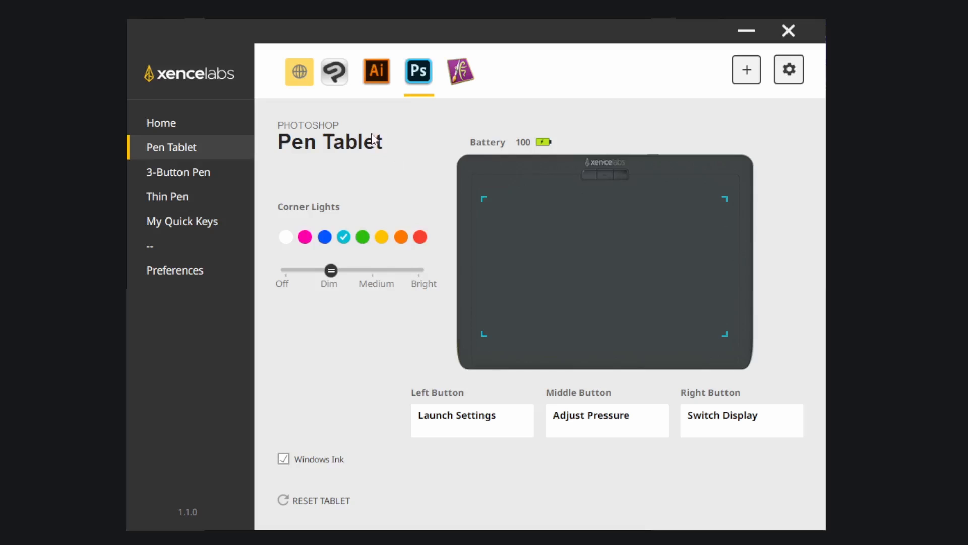
# - Set the tablet's corner light brightness to Medium in the Clip Studio Paint profile
pyautogui.click(334, 72)
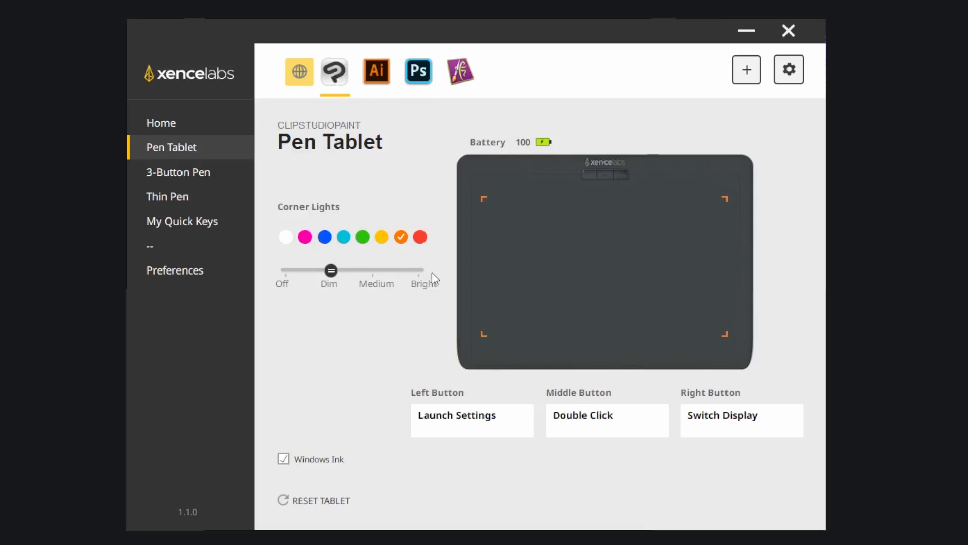
pyautogui.click(374, 271)
# - View the ArtRage tablet profile, and try the Off brightness for the general profile's corner lights before restoring Dim
pyautogui.click(460, 76)
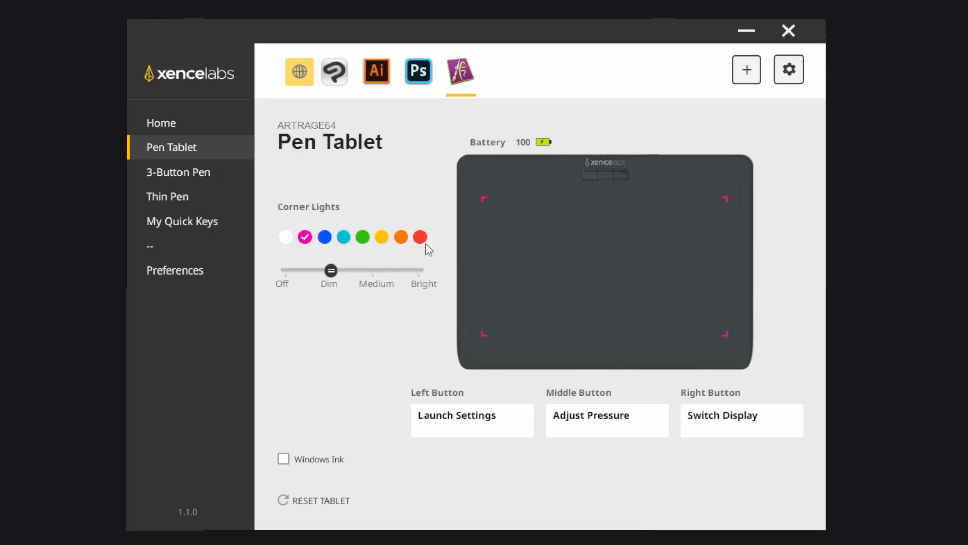
pyautogui.click(299, 80)
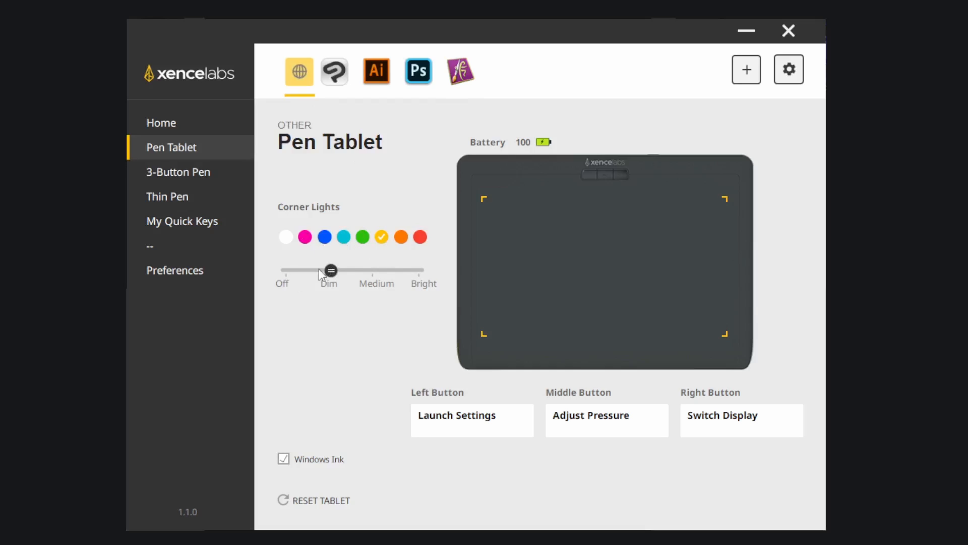
pyautogui.moveTo(330, 271); pyautogui.dragTo(287, 271)
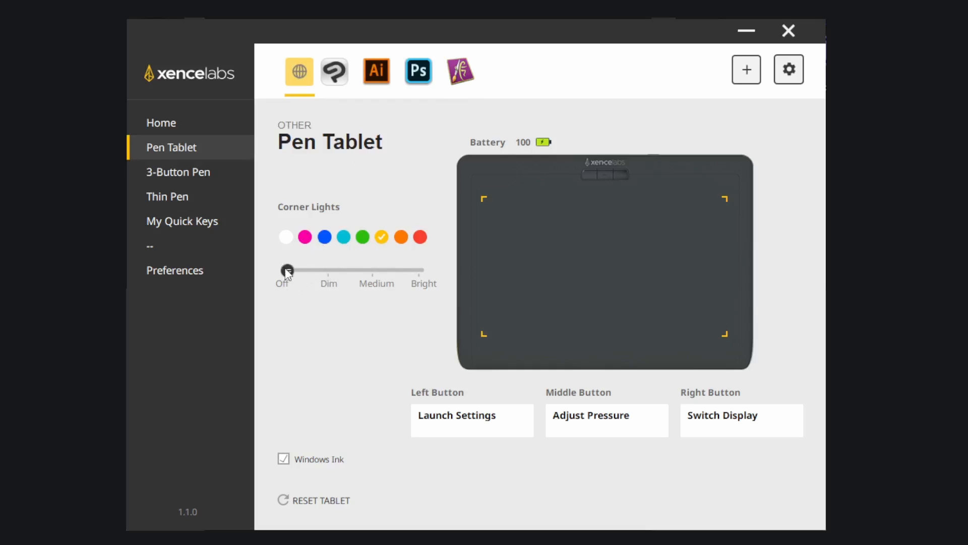
pyautogui.click(330, 271)
# - Rename the Sketch set to Inking in the Clip Studio Paint profile of My Quick Keys
pyautogui.click(425, 77)
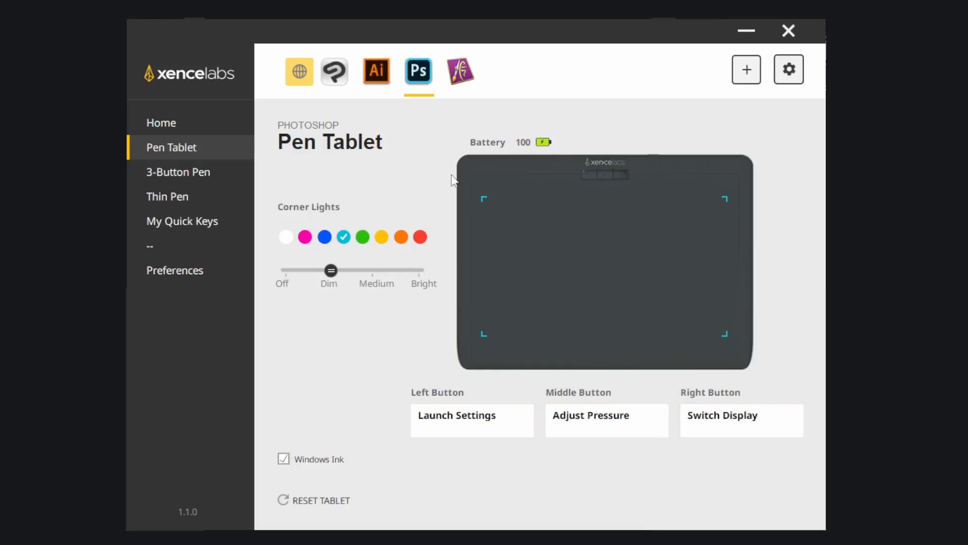
pyautogui.click(334, 71)
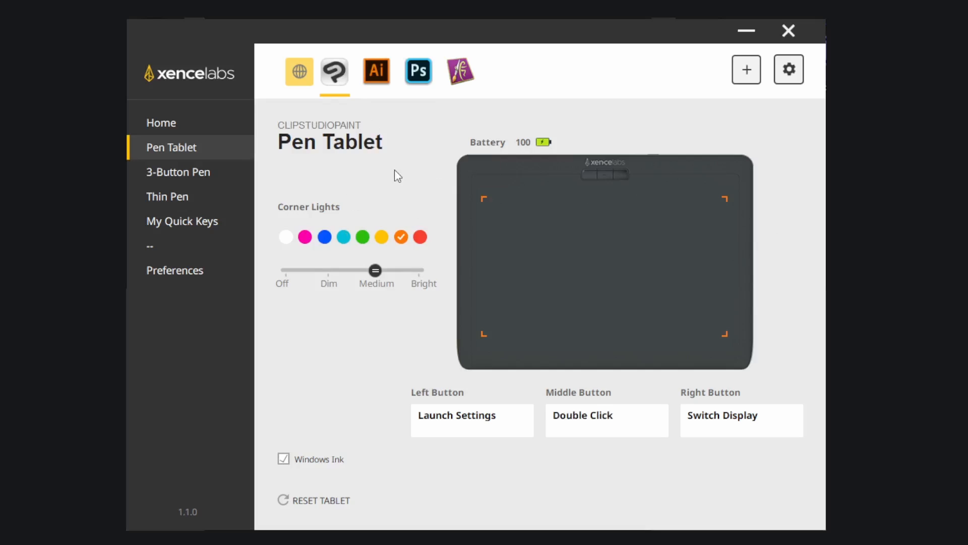
pyautogui.click(186, 223)
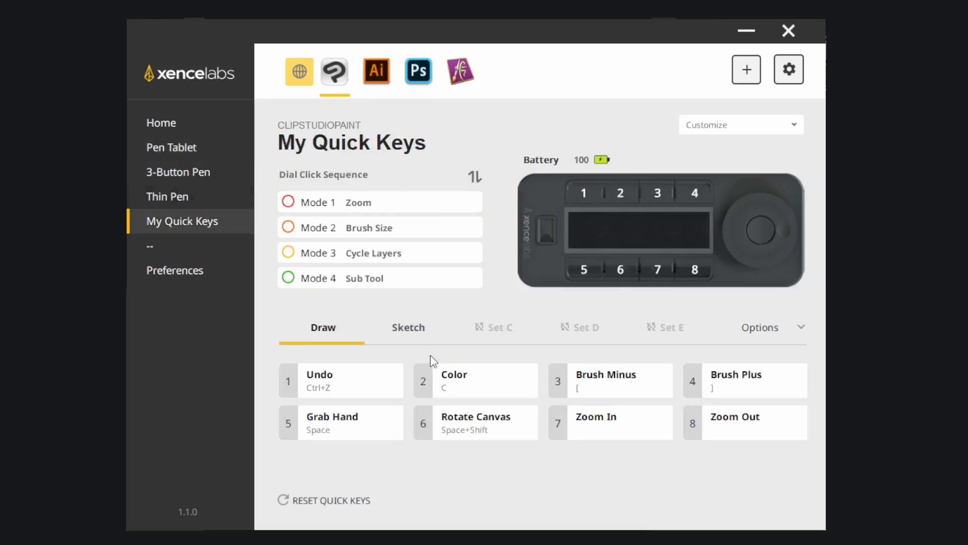
pyautogui.click(410, 333)
pyautogui.click(769, 330)
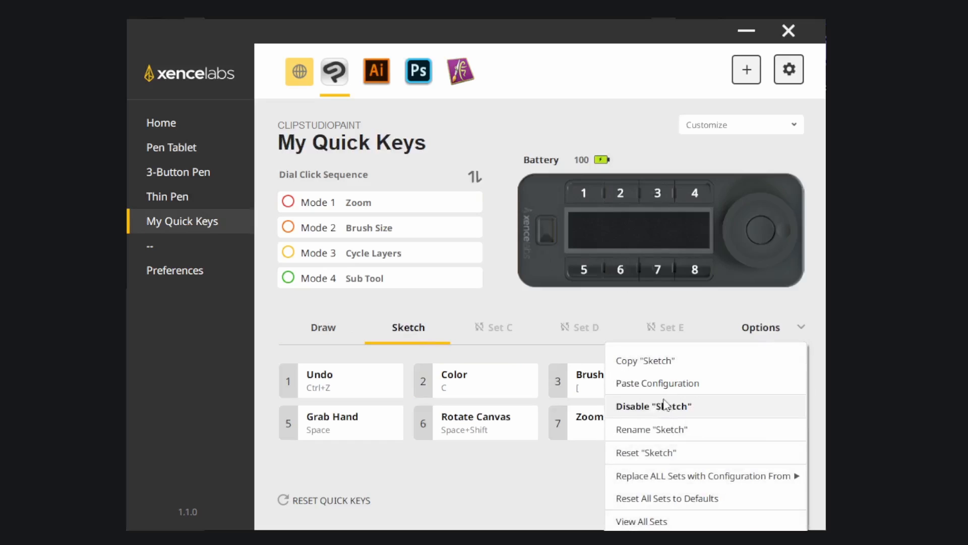
pyautogui.click(658, 431)
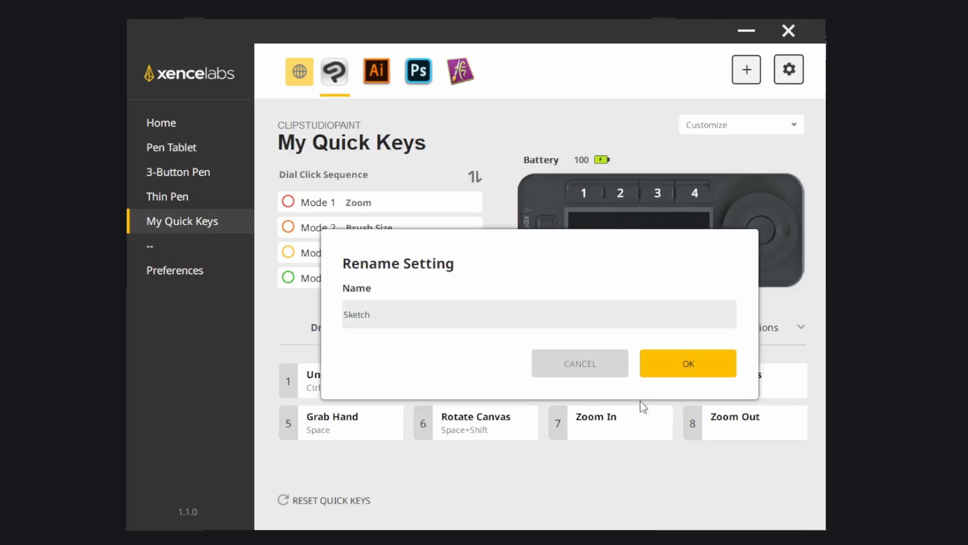
pyautogui.press('BackSpace')
pyautogui.press('BackSpace')
pyautogui.press('BackSpace')
pyautogui.press('BackSpace')
pyautogui.press('BackSpace')
pyautogui.press('BackSpace')
pyautogui.write('Inking')
pyautogui.click(704, 366)
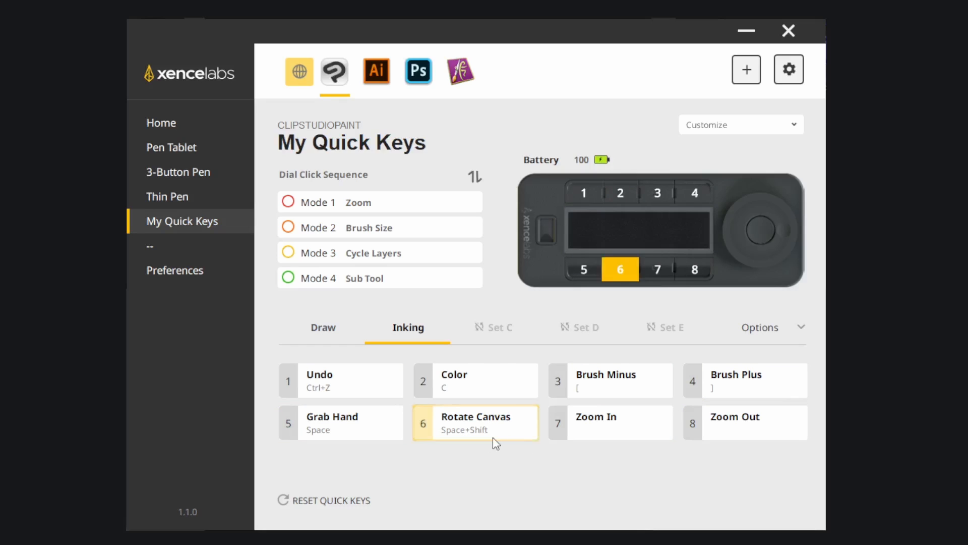
# - Review Clip Studio Paint's Draw key set, its tablet button assignments and its 3-Button Pen settings
pyautogui.click(328, 332)
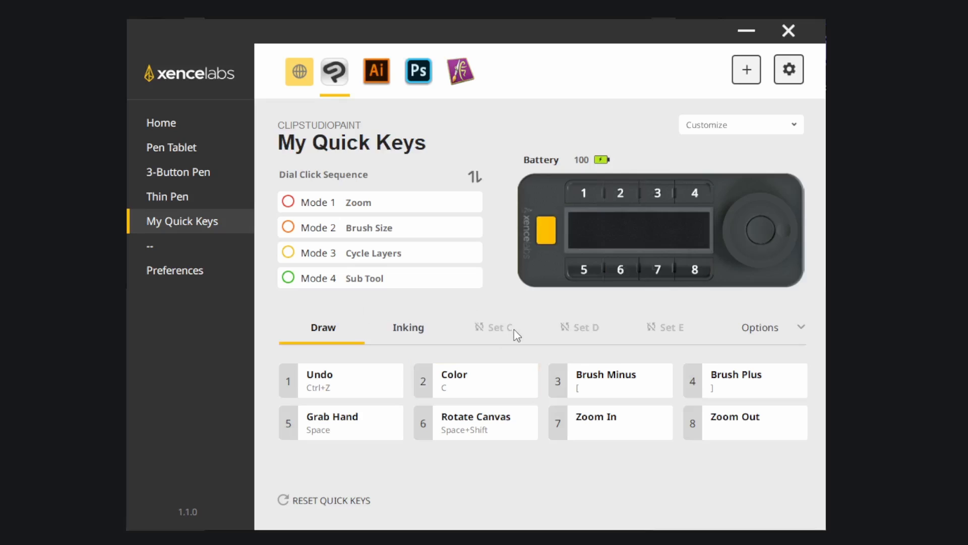
pyautogui.click(187, 149)
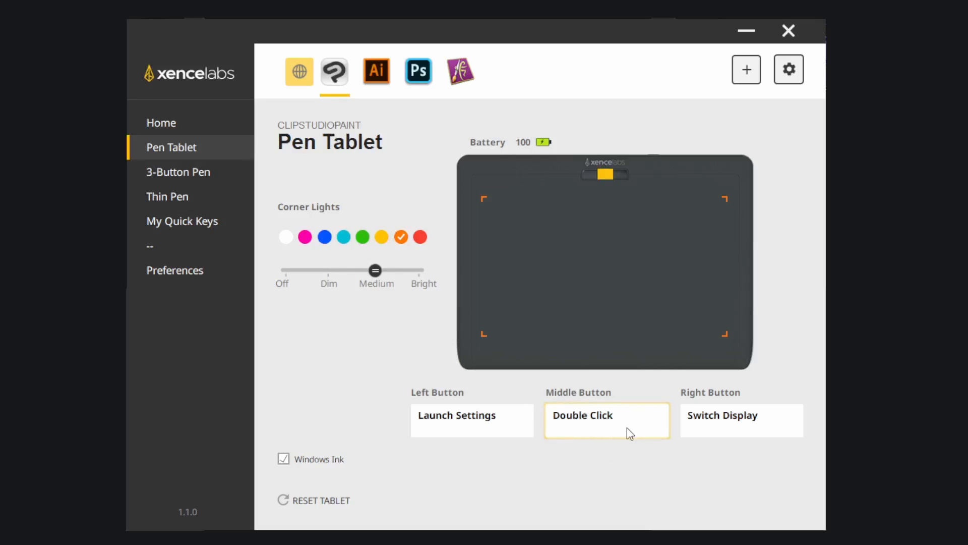
pyautogui.click(170, 171)
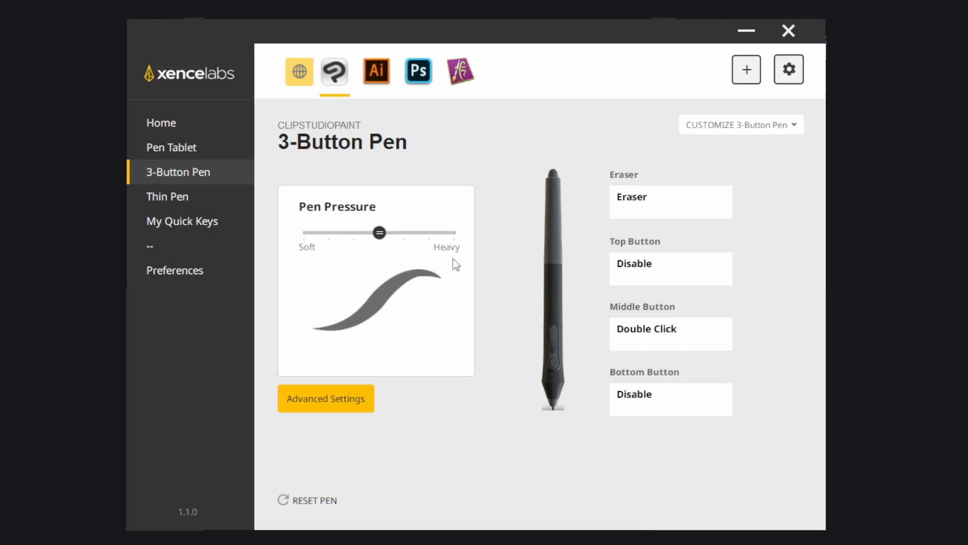
# - Compare the key assignments of the Sketch and Paint sets in the Photoshop profile of My Quick Keys
pyautogui.click(190, 219)
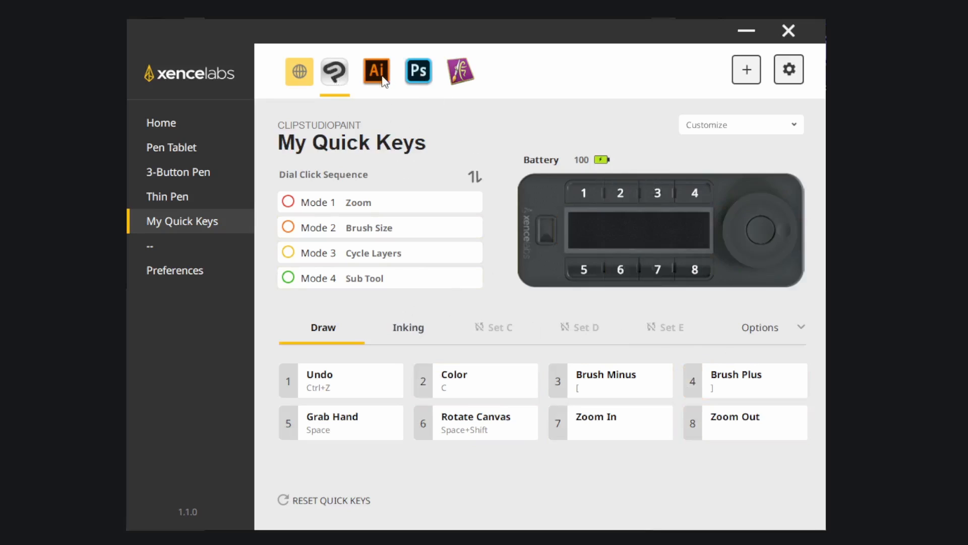
pyautogui.click(421, 75)
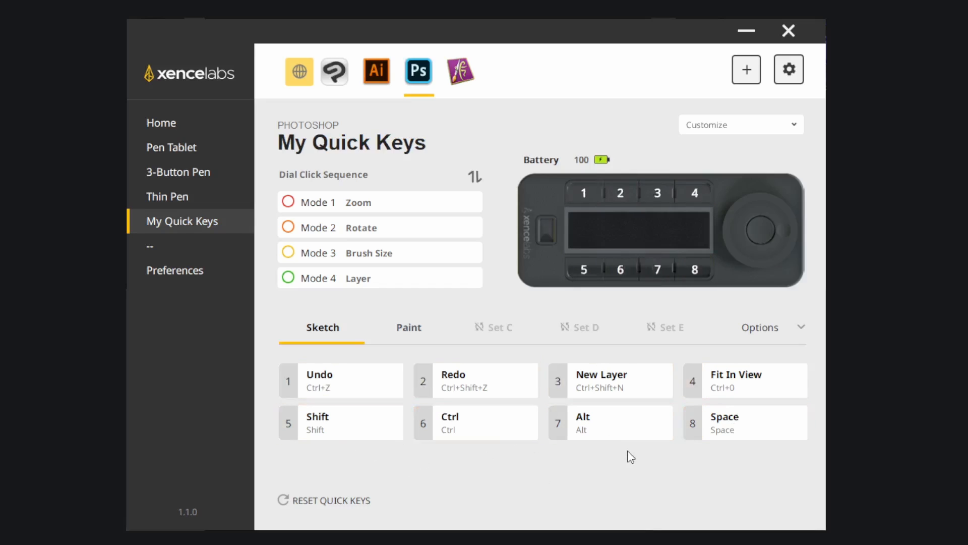
pyautogui.click(408, 329)
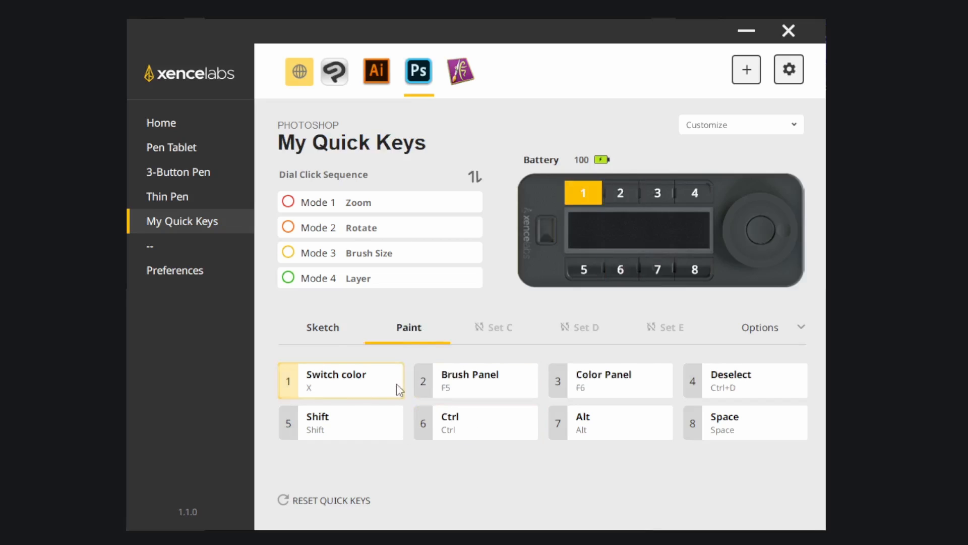
pyautogui.click(322, 328)
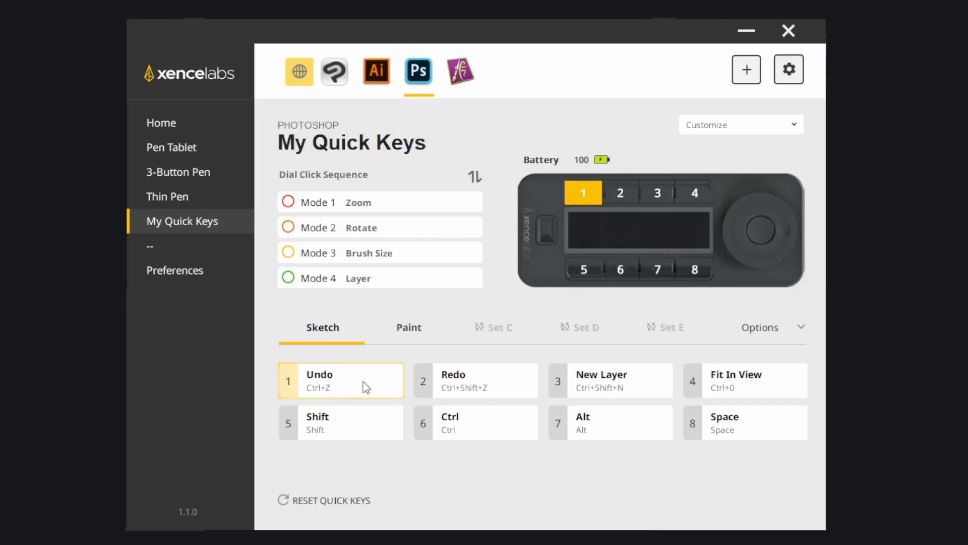
pyautogui.click(417, 335)
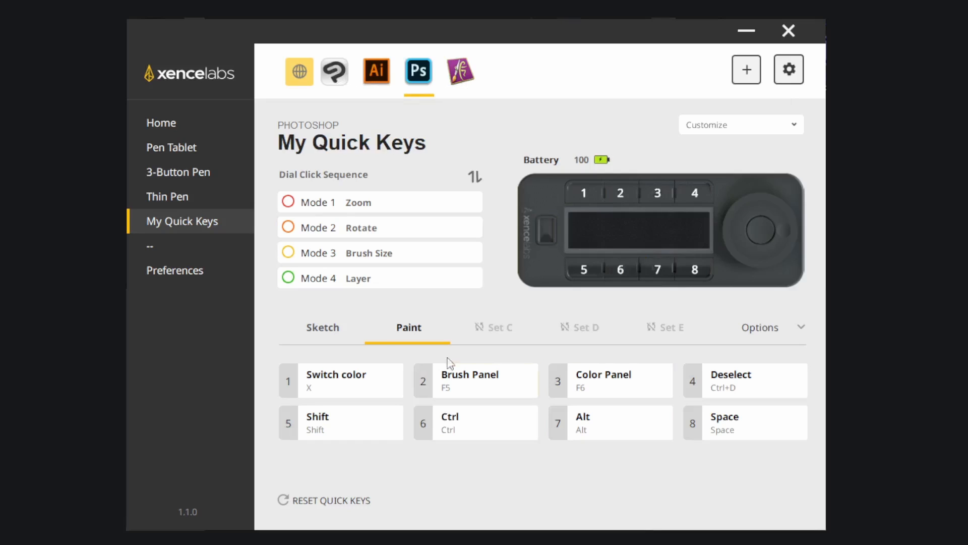
pyautogui.click(334, 334)
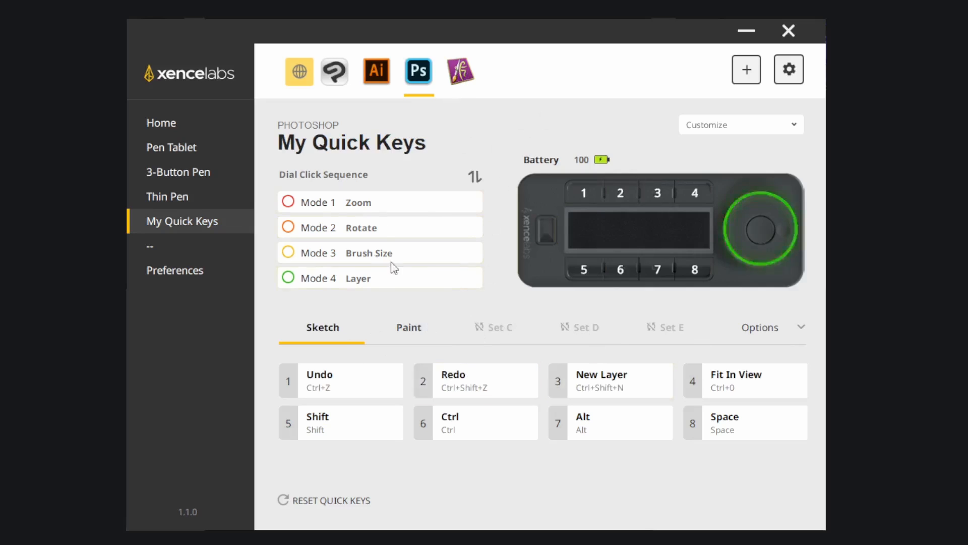
# - Compare the Windows Ink option across the Photoshop, Illustrator, Clip Studio Paint and ArtRage profiles of the Pen Tablet
pyautogui.click(172, 147)
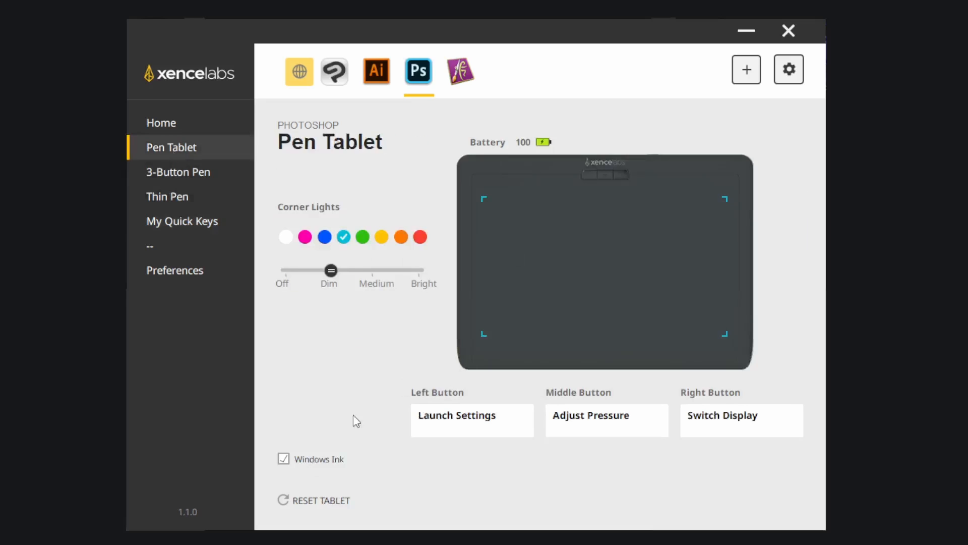
pyautogui.click(376, 75)
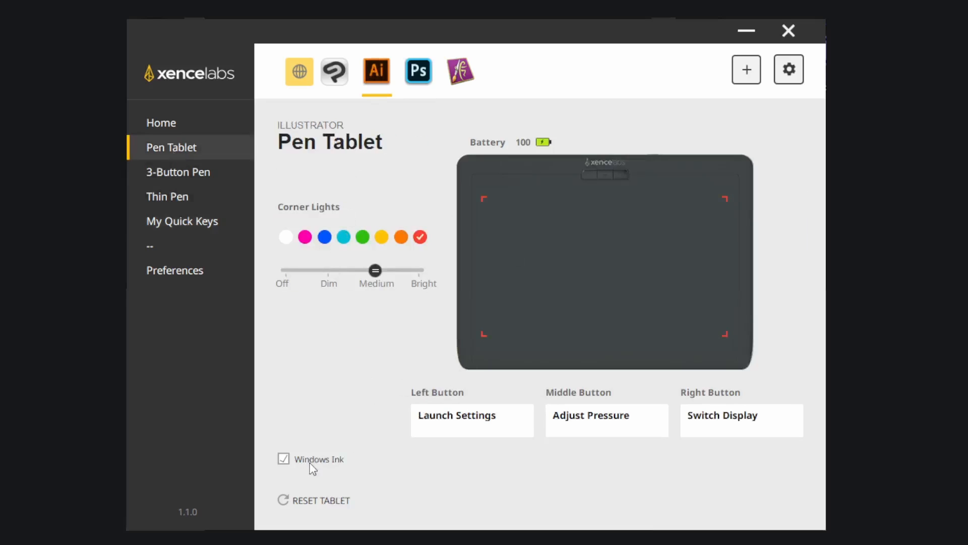
pyautogui.click(332, 76)
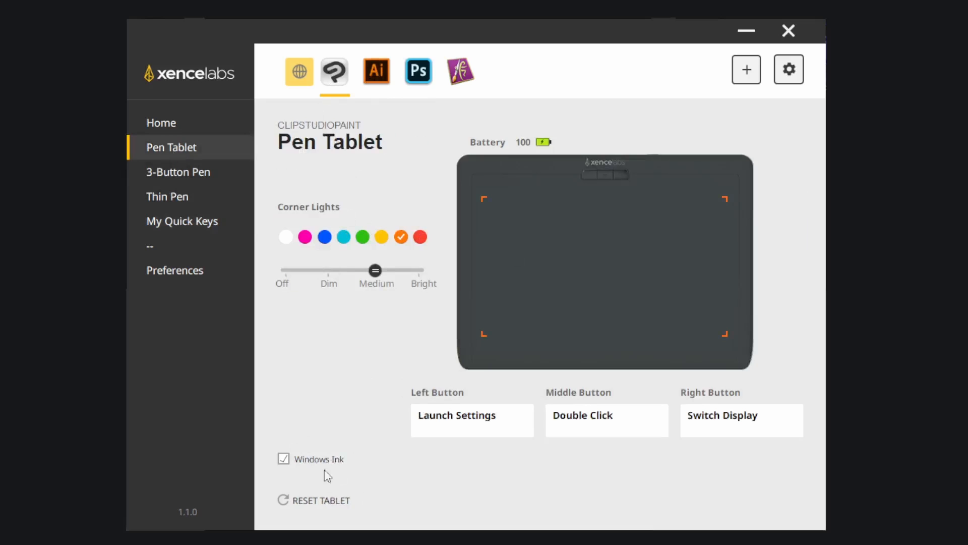
pyautogui.click(463, 72)
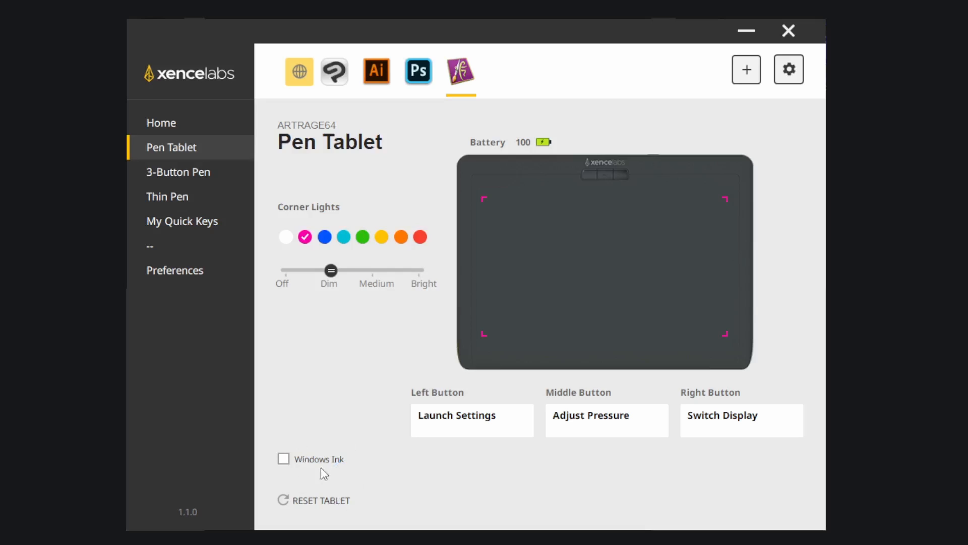
pyautogui.click(338, 75)
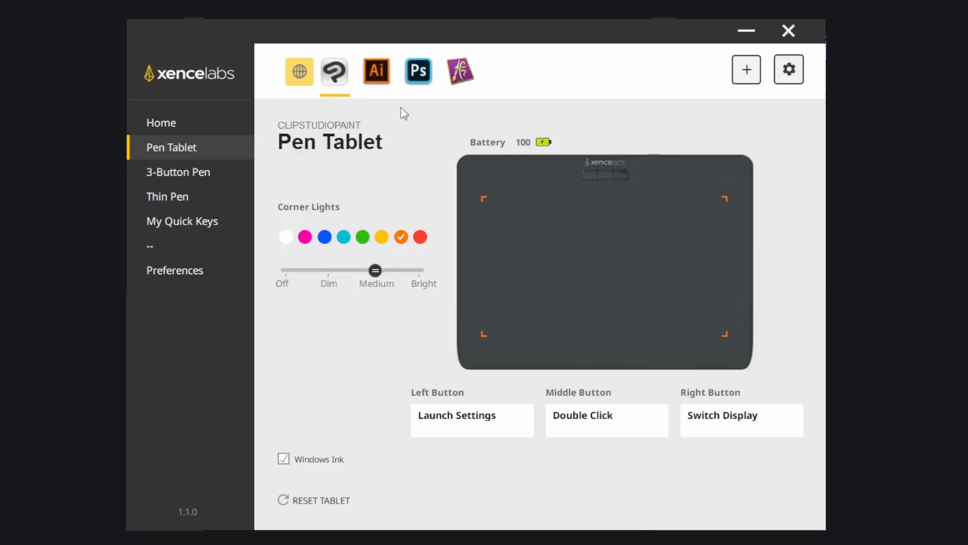
pyautogui.click(423, 73)
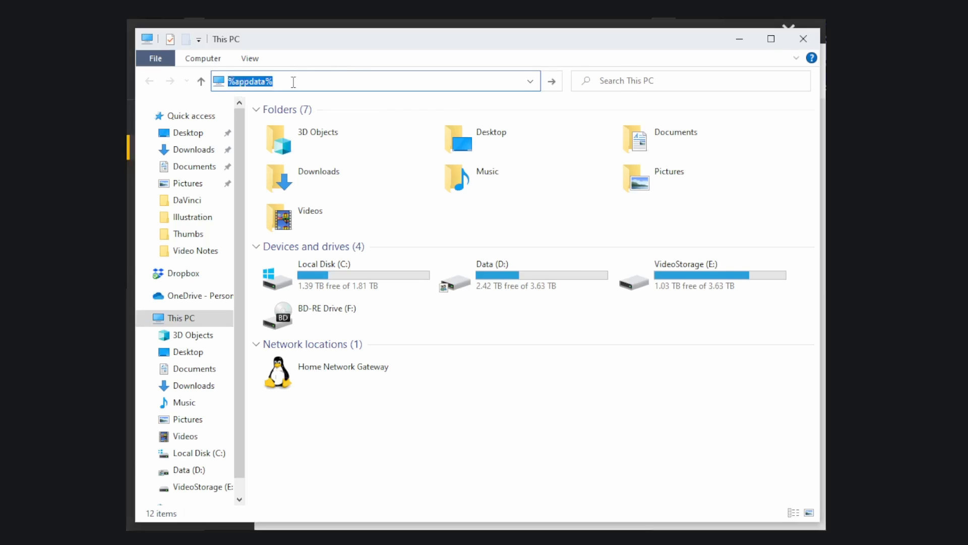
# - In File Explorer, go to %appdata% and open Adobe, Adobe Photoshop 2020, and its Adobe Photoshop 2020 Settings folder
pyautogui.press('Return')
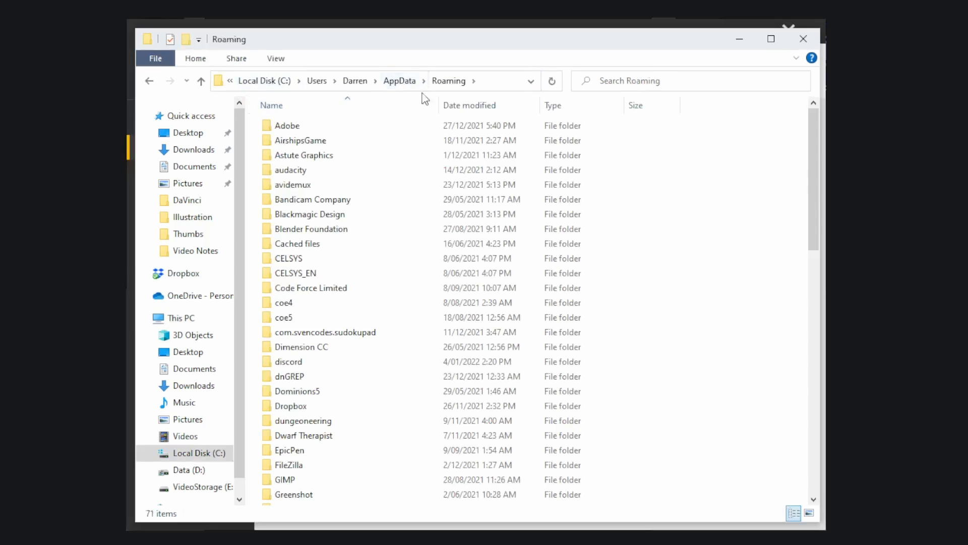
pyautogui.doubleClick(298, 130)
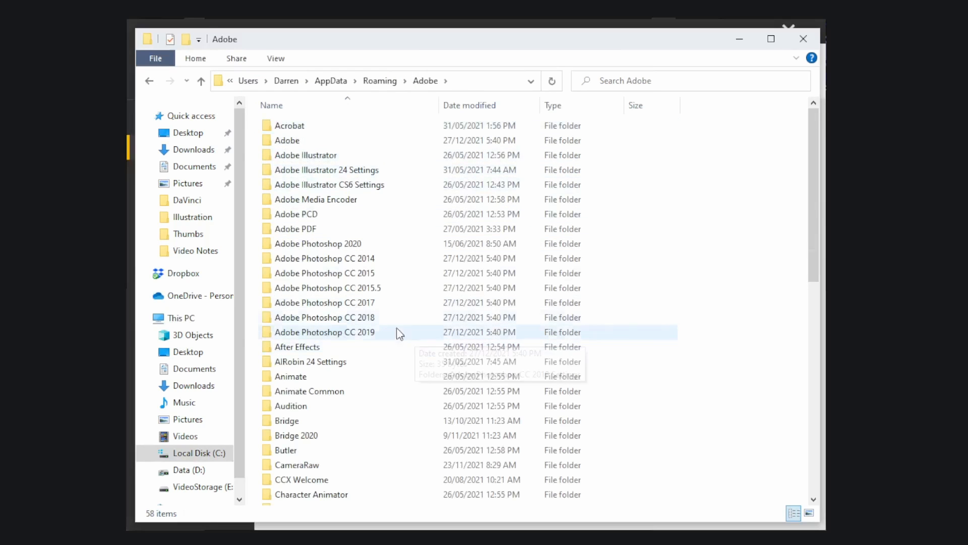
pyautogui.click(332, 245)
pyautogui.doubleClick(331, 244)
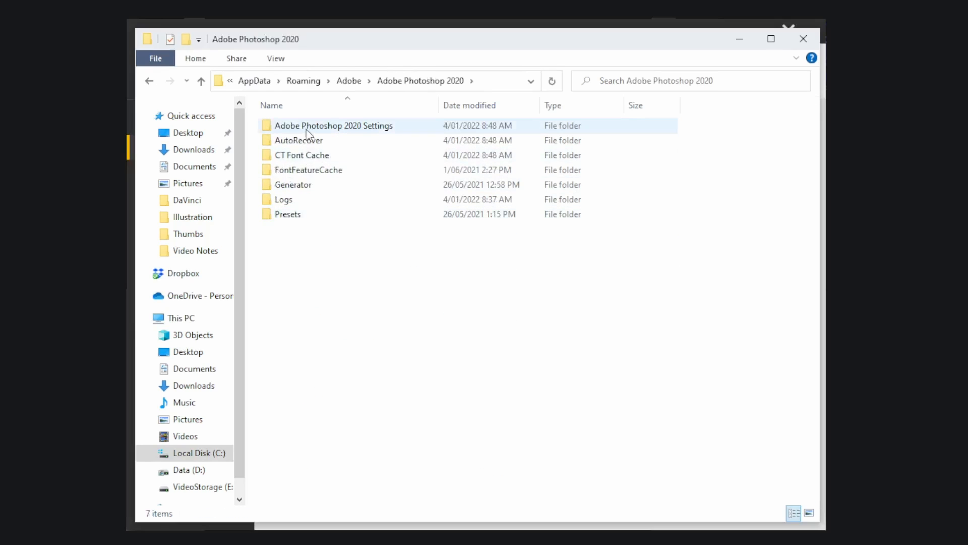
pyautogui.doubleClick(353, 129)
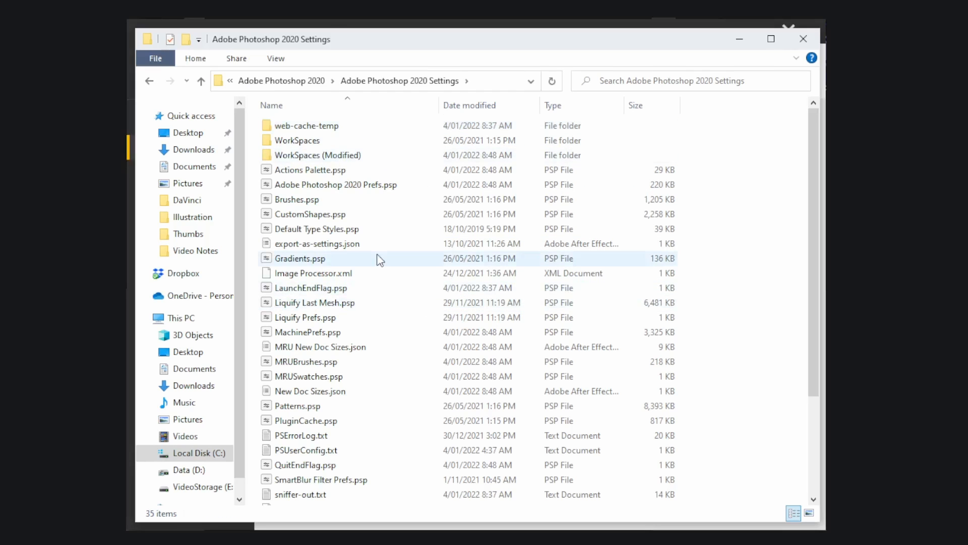
# - Locate PSUserConfig.txt in the Photoshop settings folder and briefly check the folder's context options
pyautogui.scroll(-2, 383, 272)
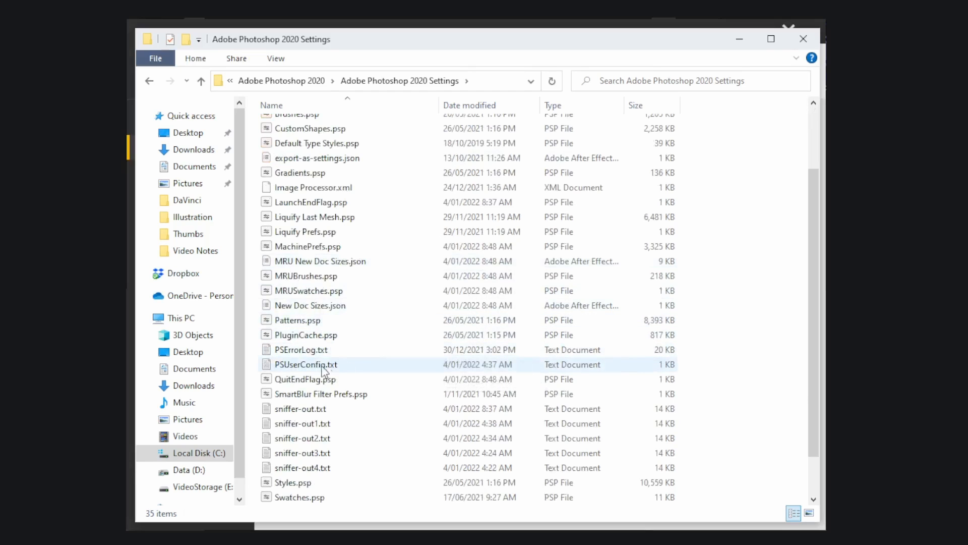
pyautogui.rightClick(693, 433)
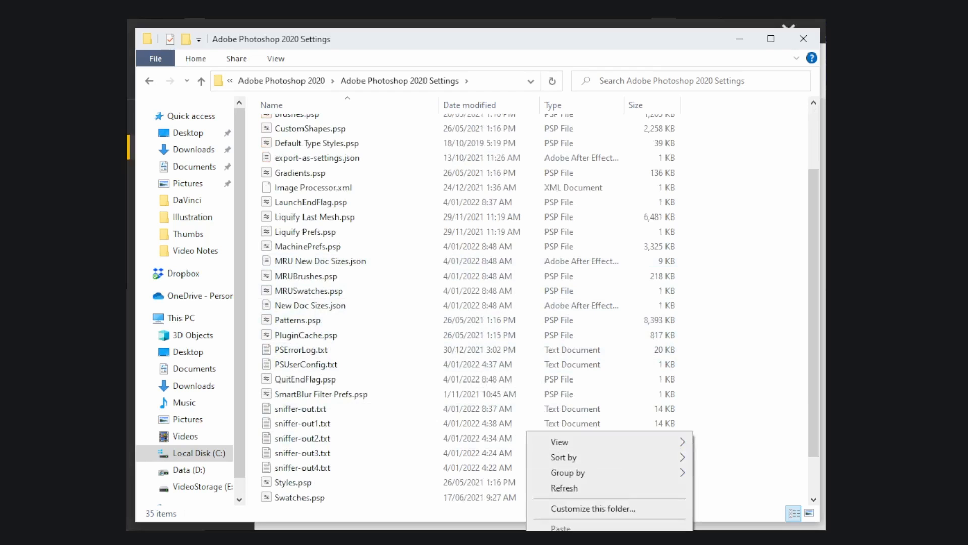
pyautogui.click(739, 333)
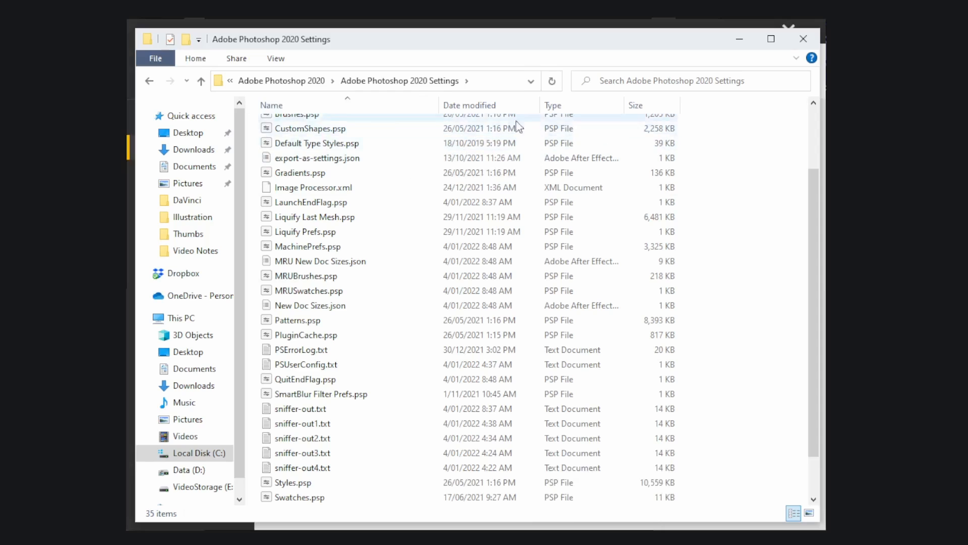
# - Check which new file types the Adobe Photoshop 2020 Settings folder offers, including Text Document, without creating a file
pyautogui.rightClick(391, 130)
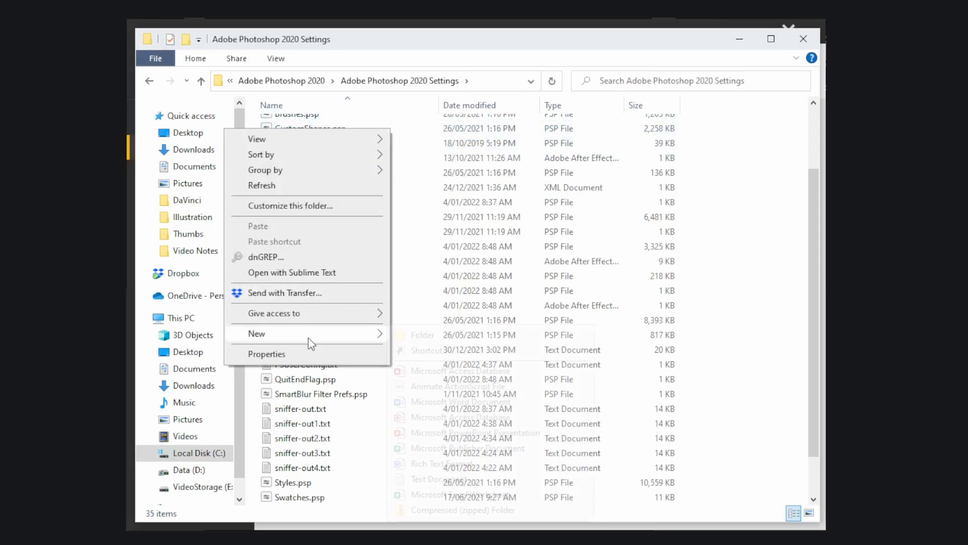
pyautogui.moveTo(309, 336)
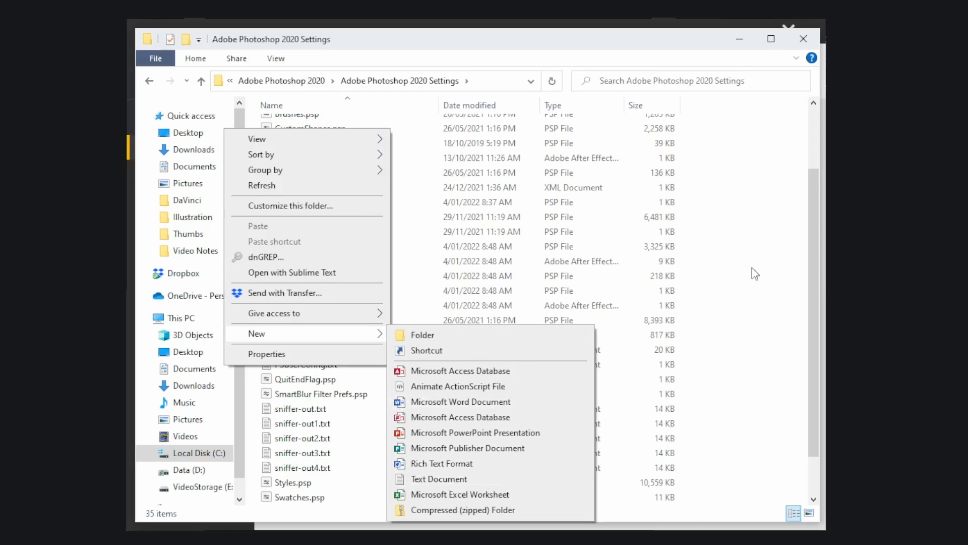
pyautogui.click(761, 252)
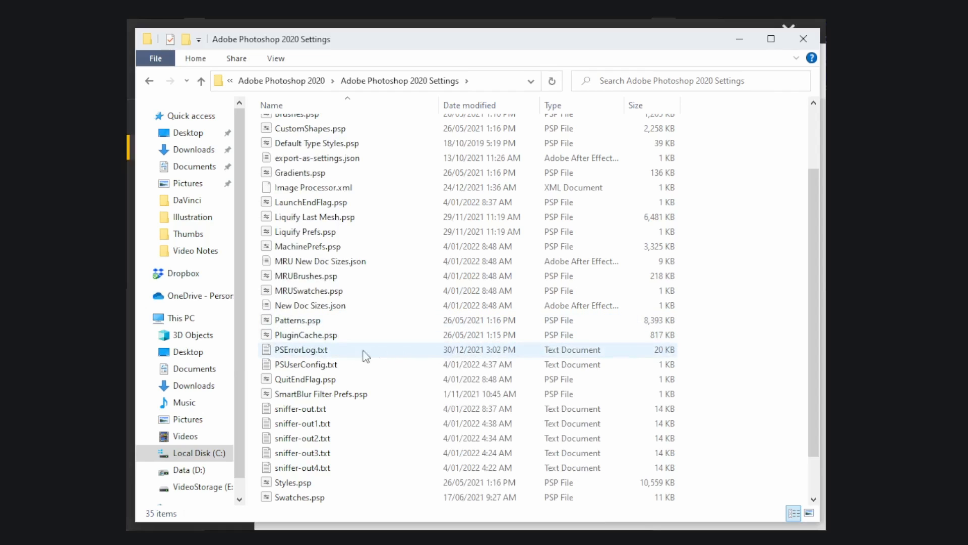
# - Open PSUserConfig.txt in Sublime Text to read its UseSystemStylus line, and close the file and the settings folder
pyautogui.rightClick(322, 369)
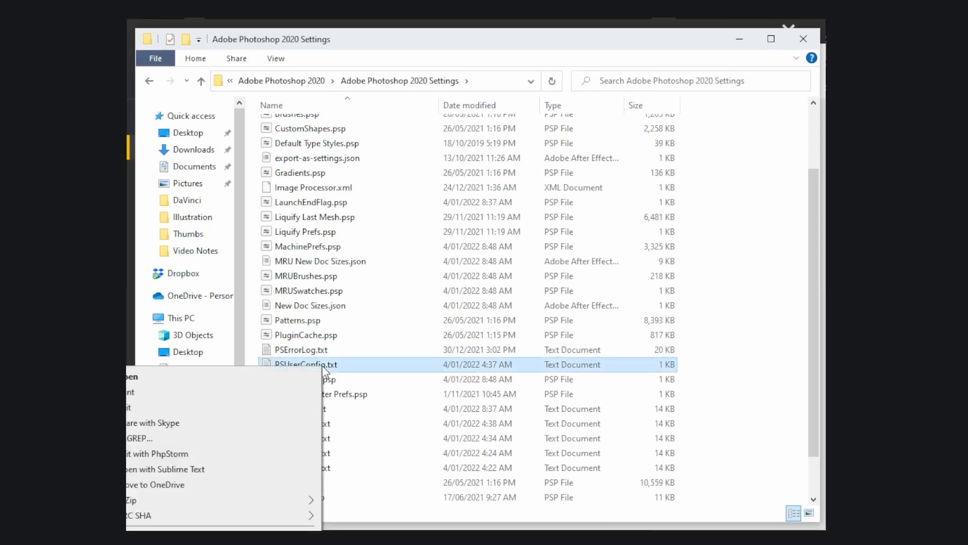
pyautogui.click(167, 469)
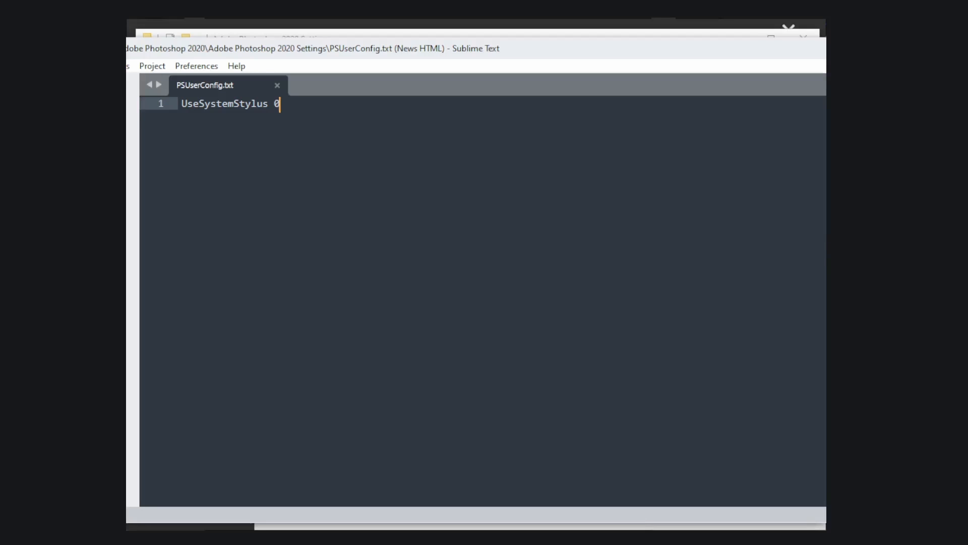
pyautogui.hotkey('alt', 'F4')
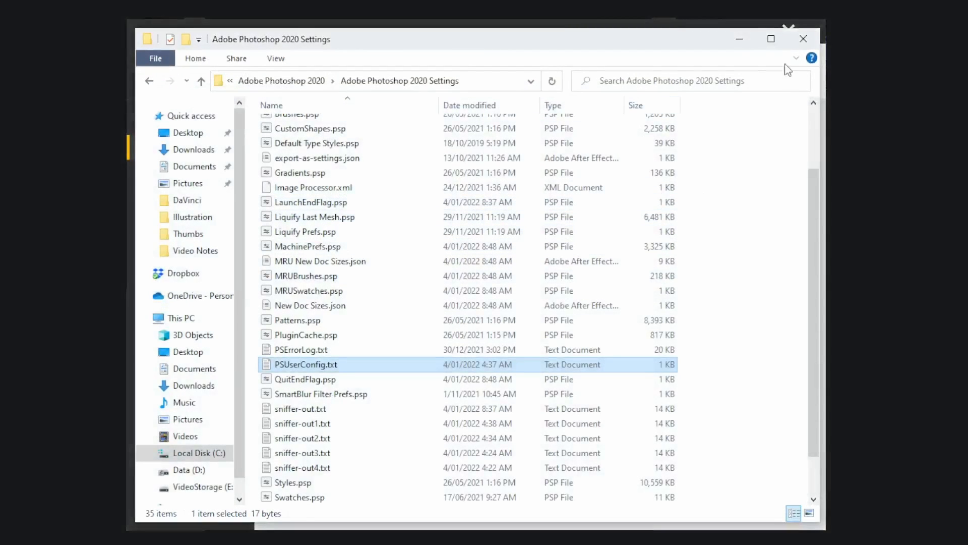
pyautogui.click(803, 38)
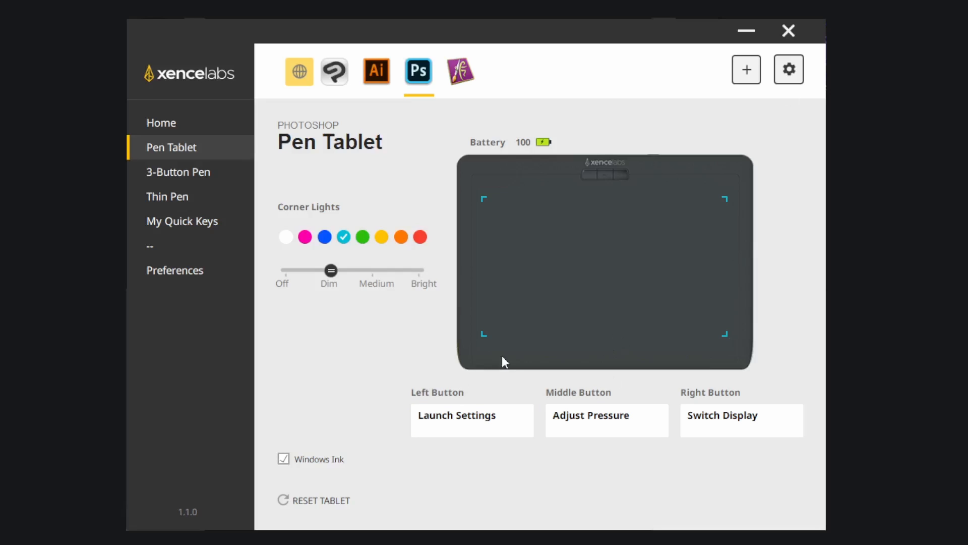
# - In Windows Settings, open Devices and review the Pen & Windows Ink options for pen, handwriting and pen shortcuts
pyautogui.press('super+i')
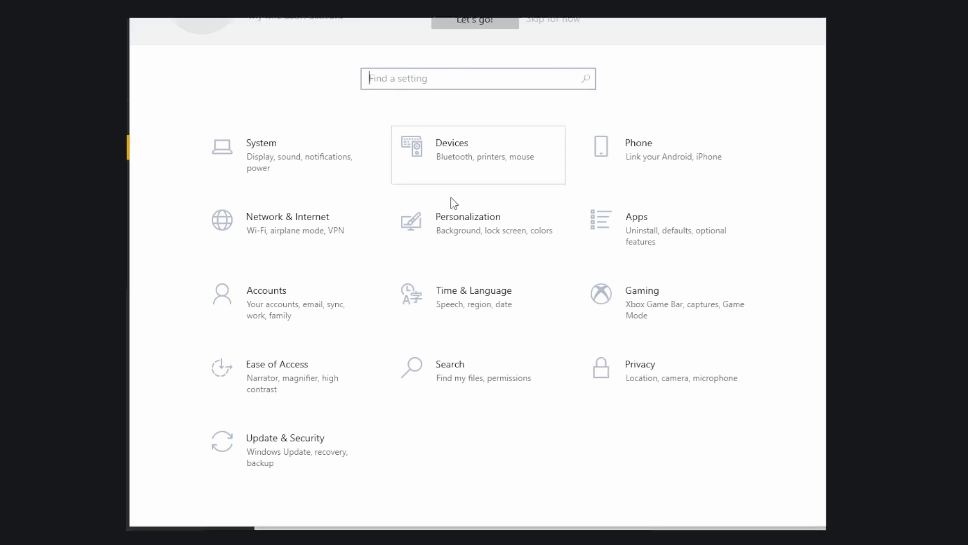
pyautogui.click(468, 158)
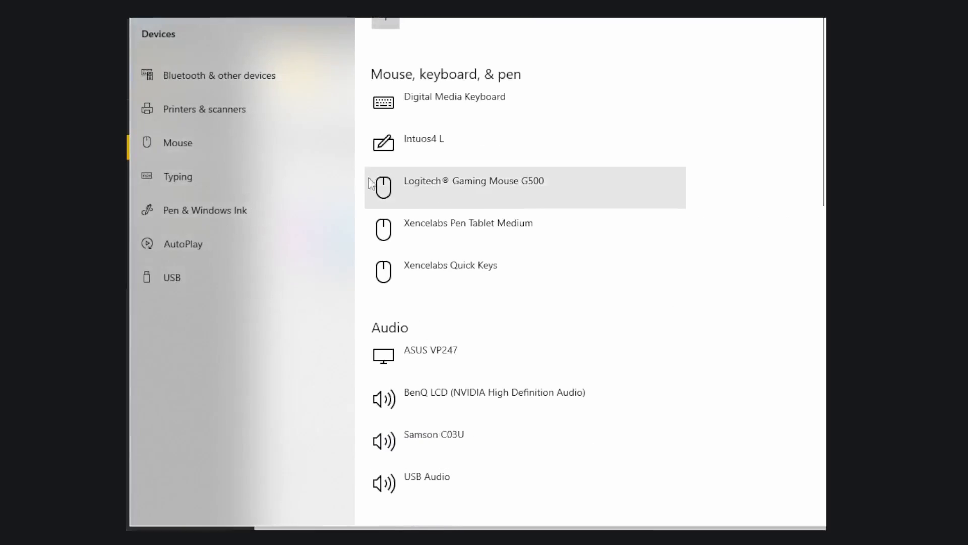
pyautogui.click(226, 210)
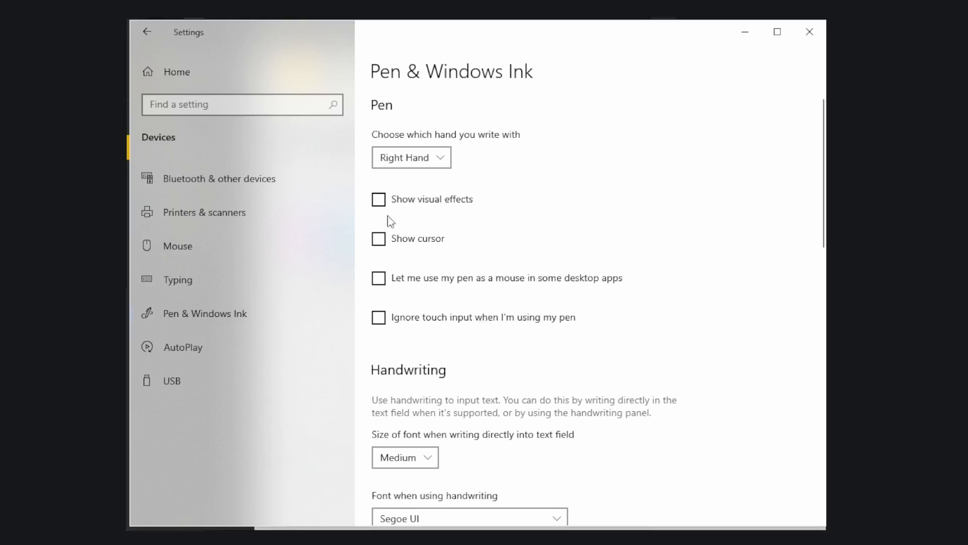
pyautogui.scroll(-5, 581, 298)
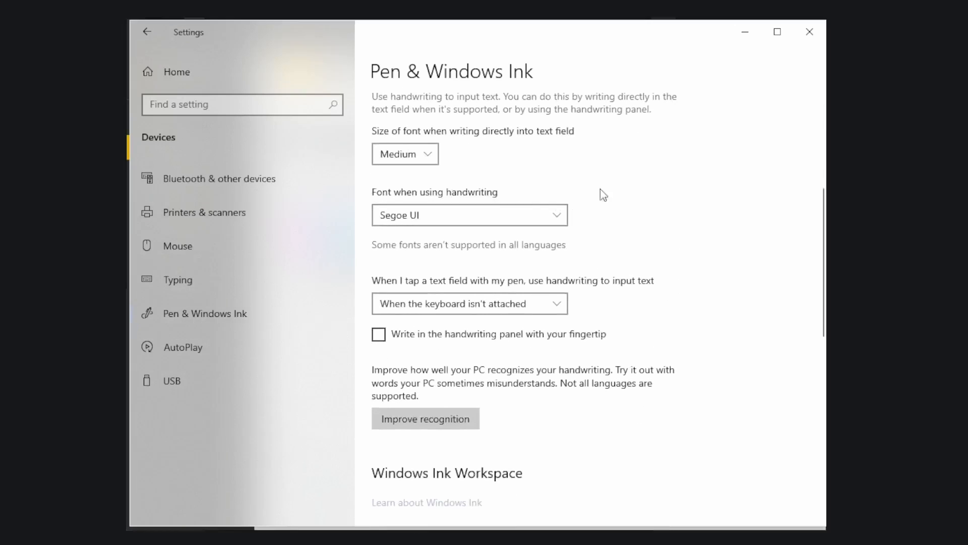
pyautogui.scroll(-5, 612, 215)
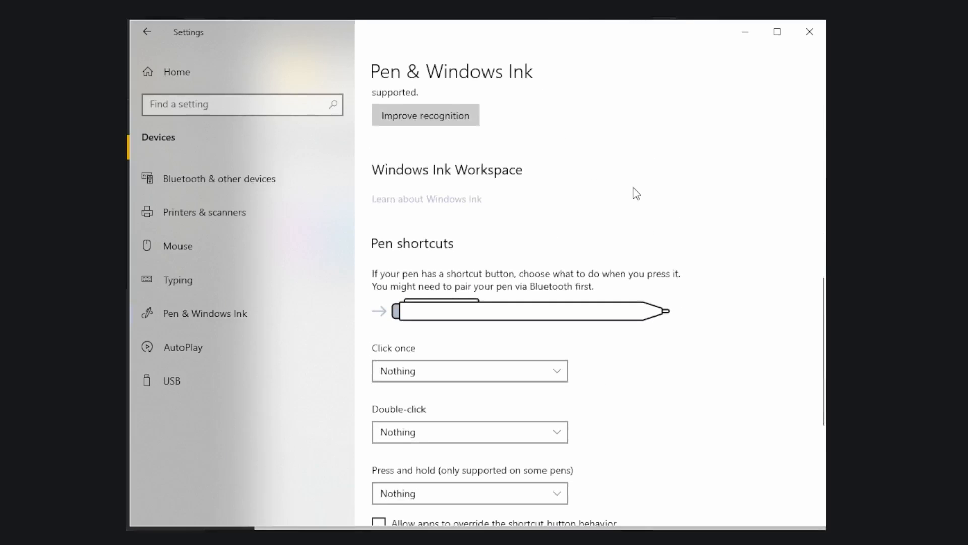
pyautogui.scroll(-1, 634, 191)
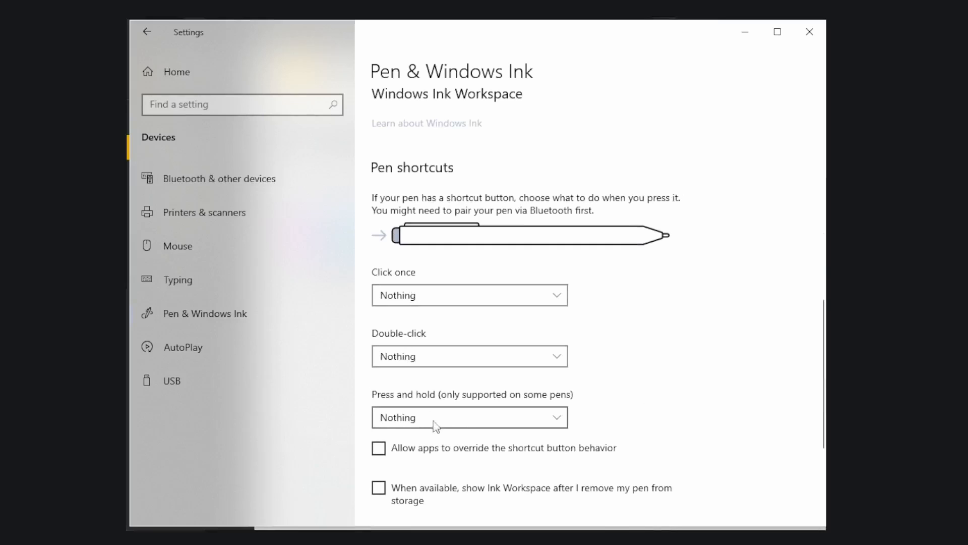
pyautogui.scroll(-4, 600, 359)
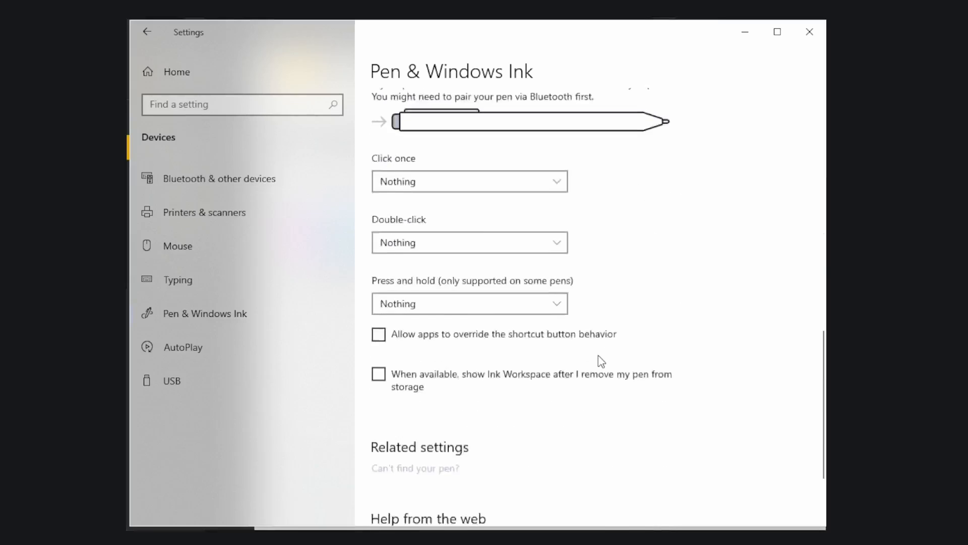
pyautogui.scroll(-1, 613, 343)
pyautogui.scroll(6, 614, 343)
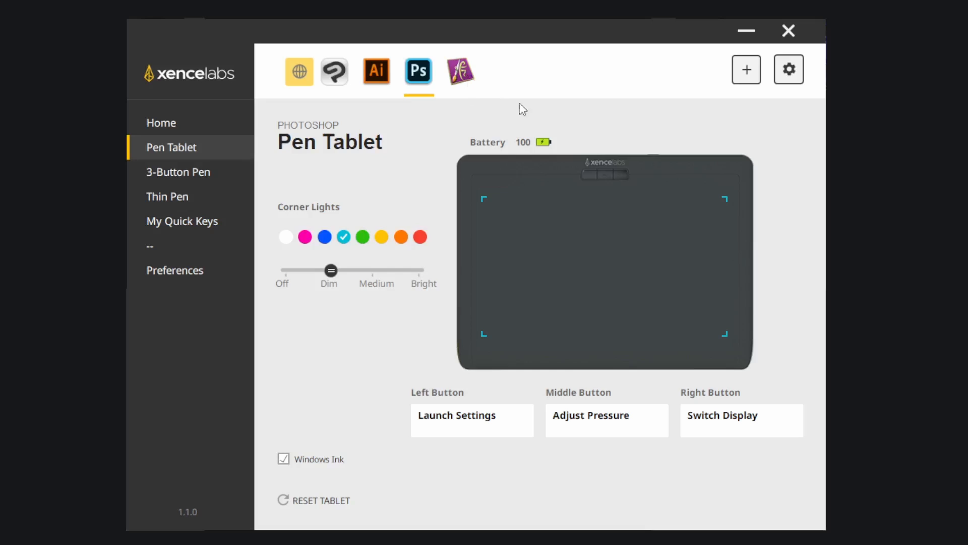
# - Compare the Windows Ink option between the ArtRage and Other profiles of the Pen Tablet
pyautogui.click(463, 75)
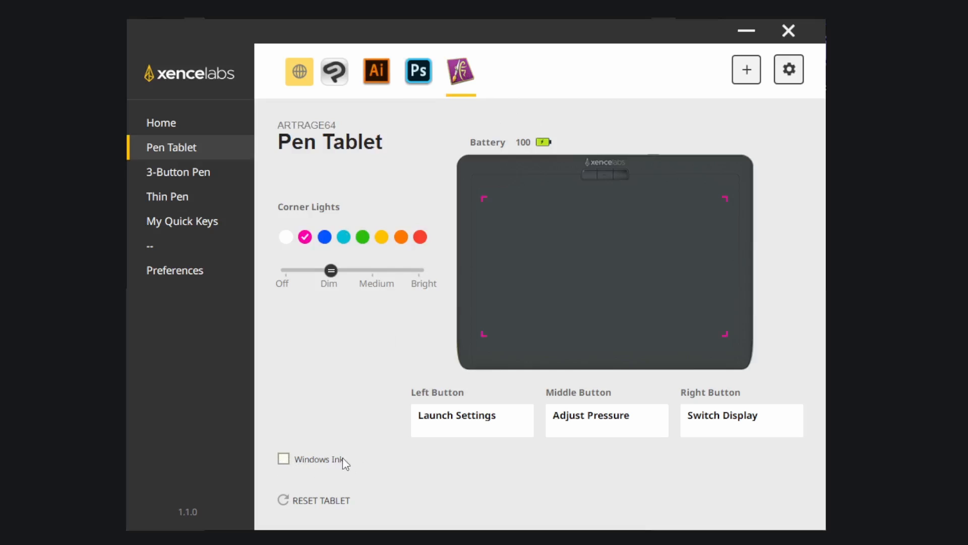
pyautogui.click(295, 74)
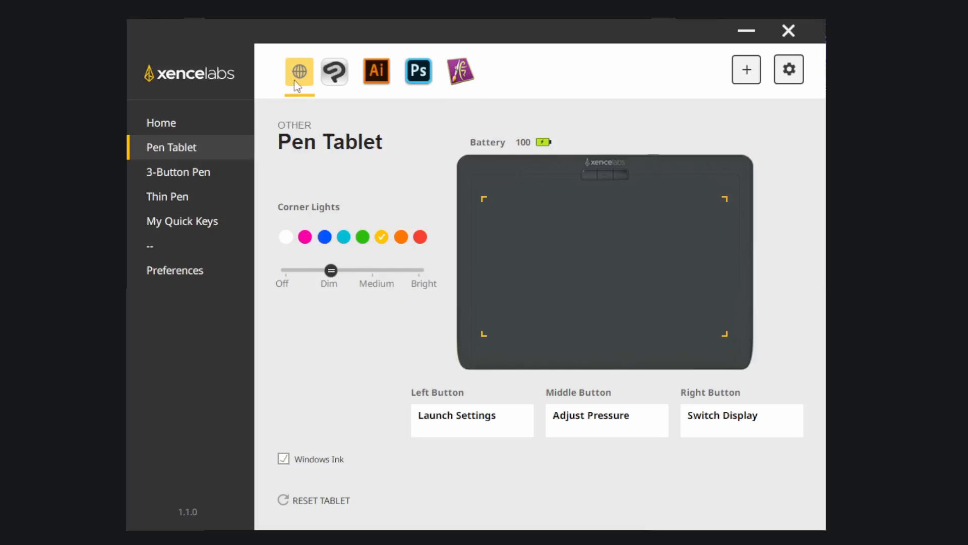
pyautogui.click(462, 73)
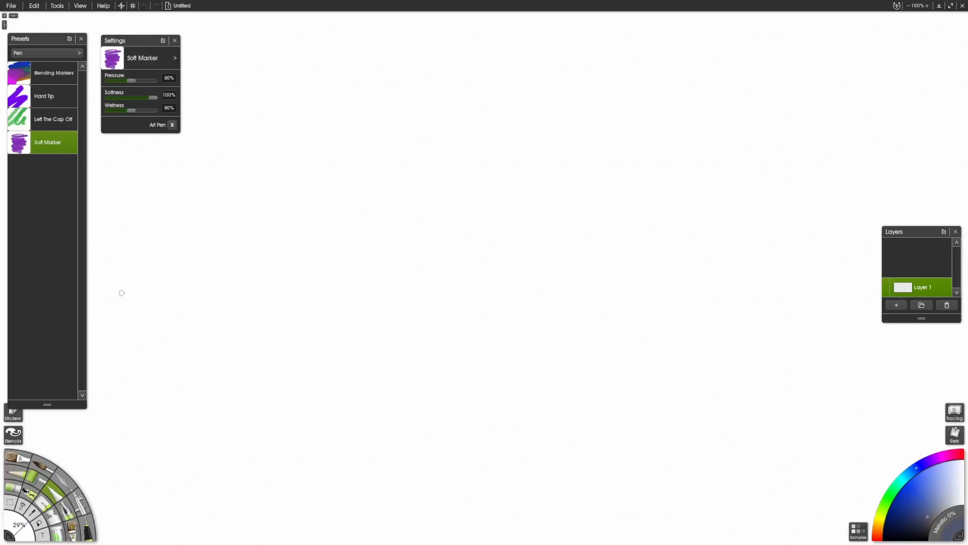
# - In ArtRage, choose the Pencil tool with the Hard and Dark preset
pyautogui.click(22, 474)
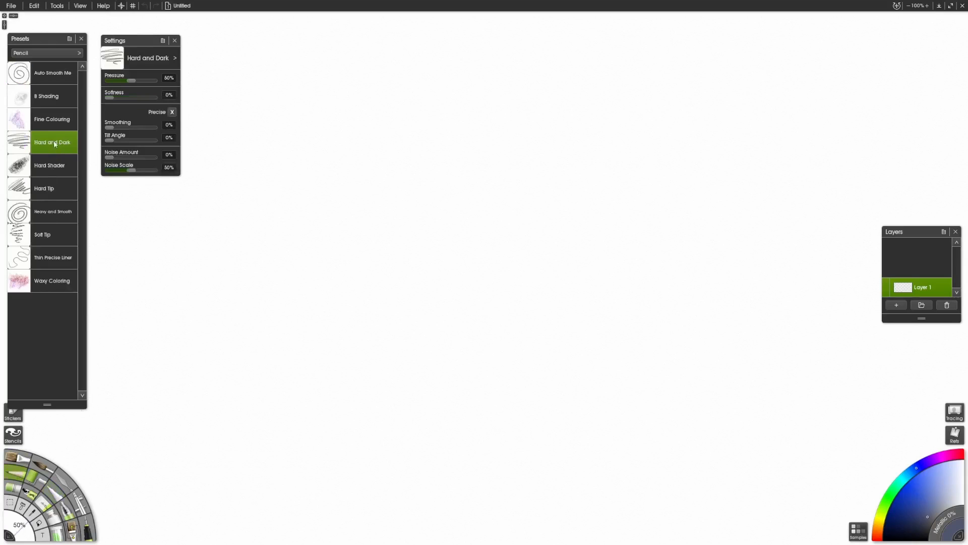
pyautogui.click(49, 190)
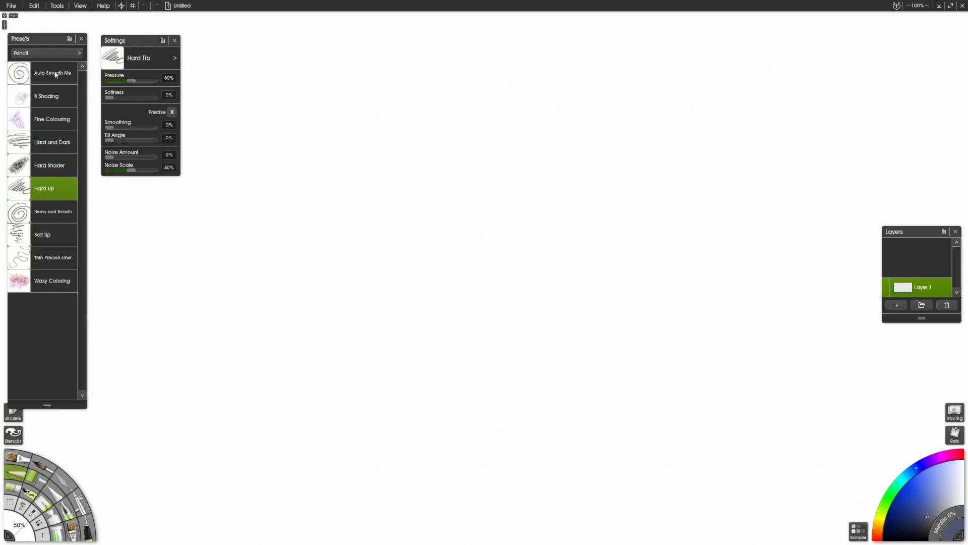
pyautogui.click(47, 146)
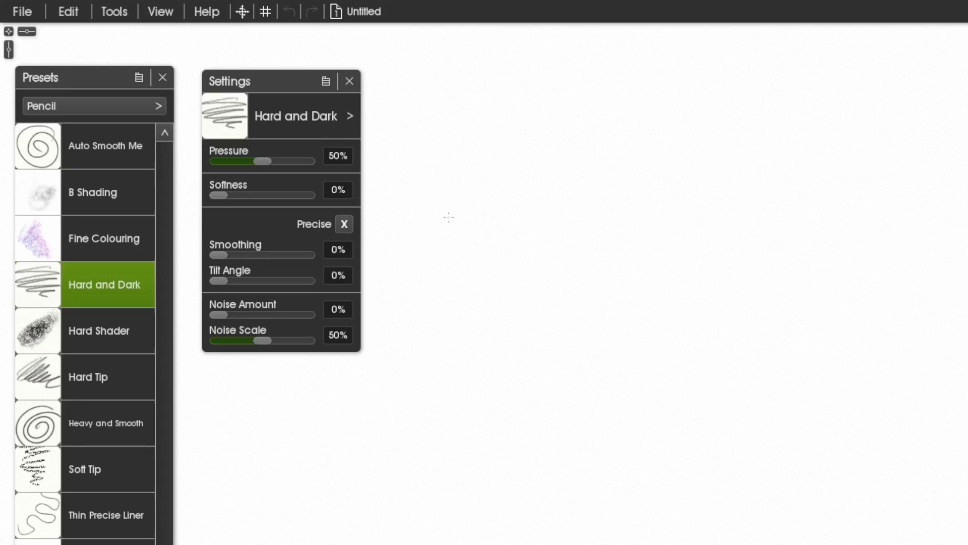
# - Draw test hatching and several loose circles with the pencil on the blank canvas, varying the pen pressure
pyautogui.moveTo(422, 249)
pyautogui.mouseDown()
pyautogui.moveTo(462, 203)
pyautogui.moveTo(427, 271)
pyautogui.moveTo(511, 202)
pyautogui.moveTo(467, 304)
pyautogui.moveTo(557, 218)
pyautogui.moveTo(477, 343)
pyautogui.moveTo(603, 218)
pyautogui.moveTo(578, 281)
pyautogui.moveTo(595, 275)
pyautogui.moveTo(593, 296)
pyautogui.moveTo(614, 293)
pyautogui.moveTo(621, 325)
pyautogui.mouseUp()
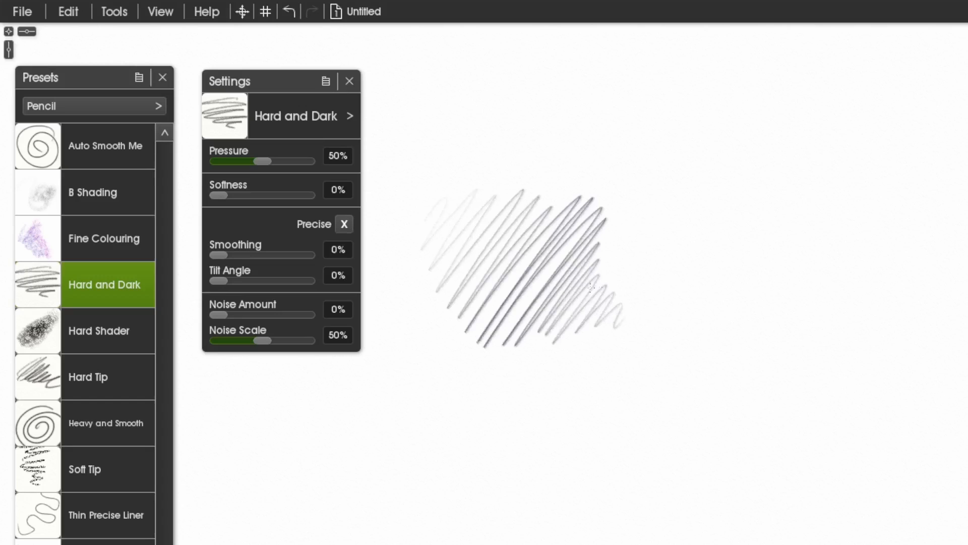
pyautogui.moveTo(549, 102)
pyautogui.mouseDown()
pyautogui.moveTo(535, 142)
pyautogui.moveTo(565, 101)
pyautogui.moveTo(527, 128)
pyautogui.mouseUp()
pyautogui.moveTo(459, 124); pyautogui.dragTo(468, 155)
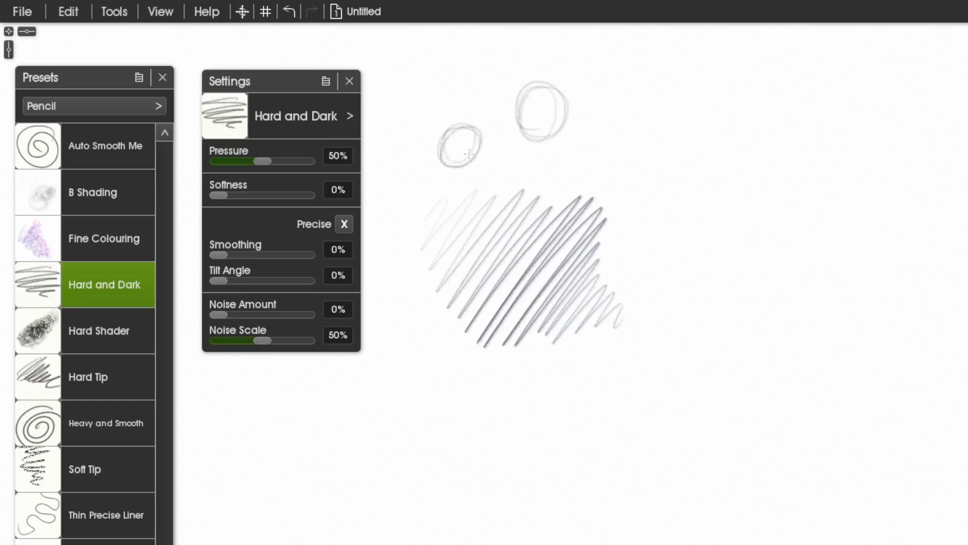
pyautogui.moveTo(413, 378)
pyautogui.mouseDown()
pyautogui.moveTo(434, 343)
pyautogui.moveTo(444, 353)
pyautogui.mouseUp()
pyautogui.moveTo(499, 368)
pyautogui.mouseDown()
pyautogui.moveTo(474, 404)
pyautogui.moveTo(524, 383)
pyautogui.moveTo(505, 370)
pyautogui.moveTo(560, 354)
pyautogui.moveTo(578, 379)
pyautogui.mouseUp()
pyautogui.moveTo(394, 444)
pyautogui.mouseDown()
pyautogui.moveTo(385, 456)
pyautogui.moveTo(404, 431)
pyautogui.moveTo(415, 485)
pyautogui.mouseUp()
pyautogui.moveTo(513, 455)
pyautogui.mouseDown()
pyautogui.moveTo(485, 455)
pyautogui.moveTo(501, 507)
pyautogui.moveTo(472, 465)
pyautogui.mouseUp()
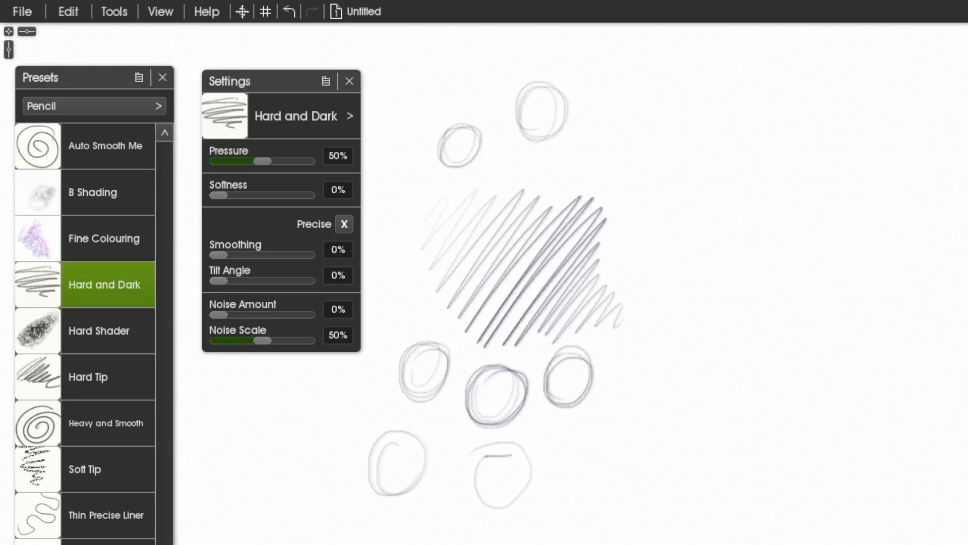
pyautogui.moveTo(415, 419)
pyautogui.mouseDown()
pyautogui.moveTo(426, 409)
pyautogui.moveTo(439, 434)
pyautogui.moveTo(453, 424)
pyautogui.moveTo(458, 472)
pyautogui.mouseUp()
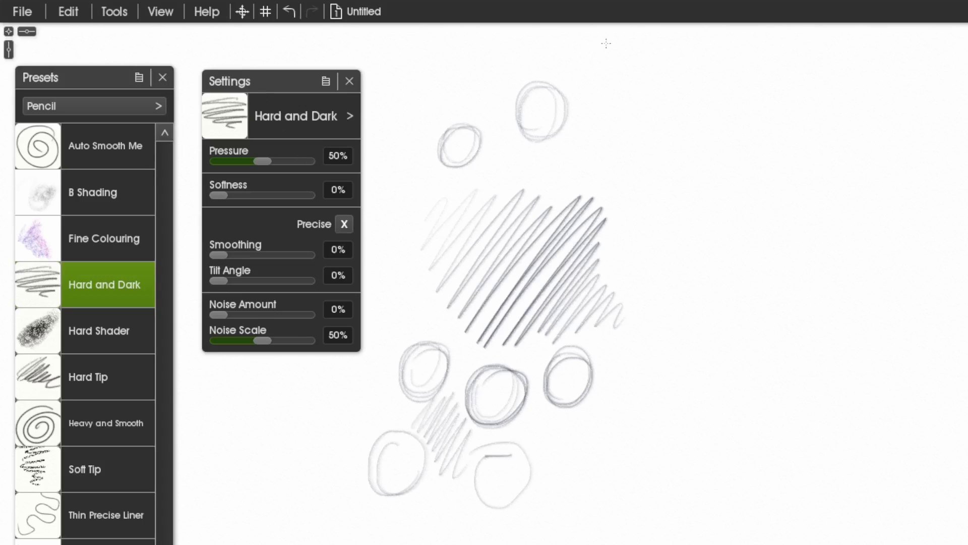
# - Review the Input Device section of ArtRage Preferences, including Use Wintab, Precise Tablet and Use Realtime Stylus, and close the preferences
pyautogui.click(69, 11)
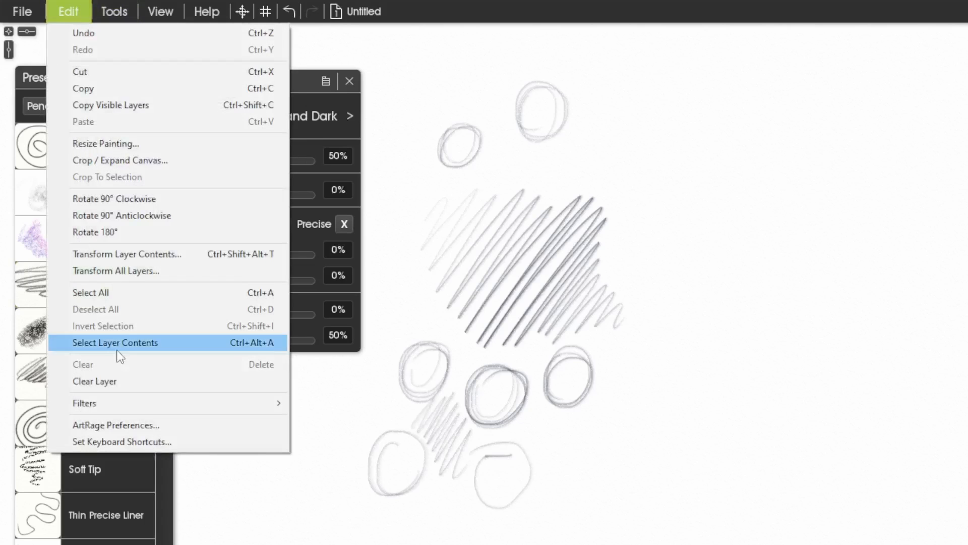
pyautogui.click(123, 428)
pyautogui.moveTo(958, 399); pyautogui.dragTo(246, 87)
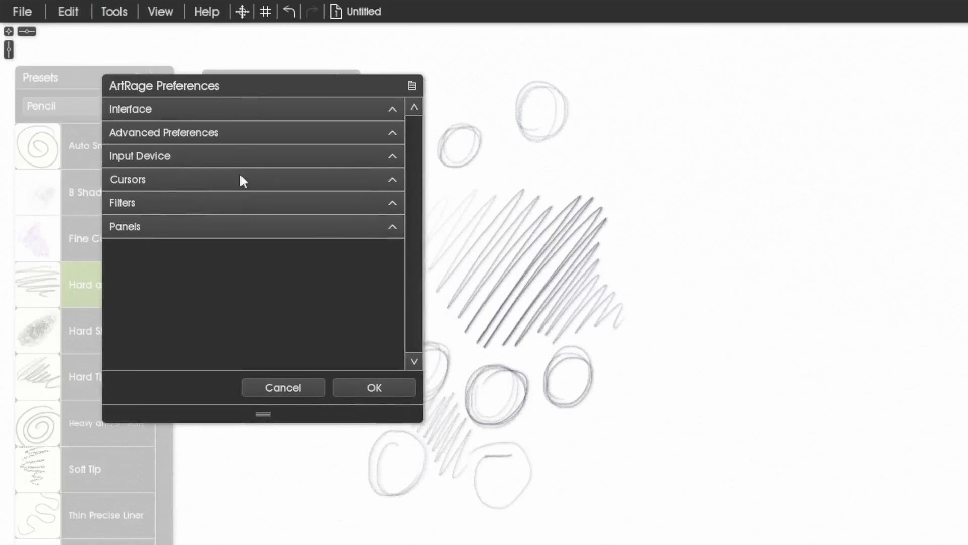
pyautogui.click(166, 160)
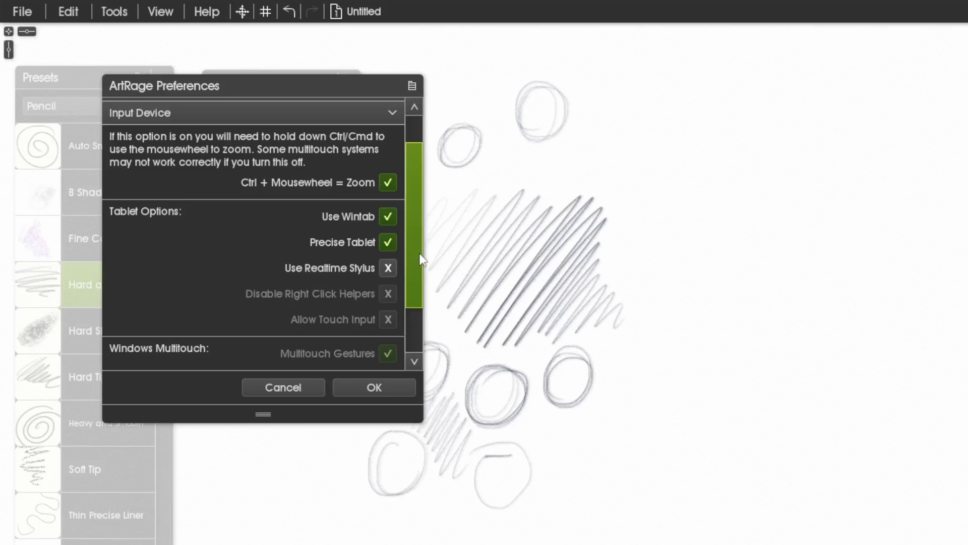
pyautogui.scroll(-3, 419, 264)
pyautogui.scroll(5, 411, 265)
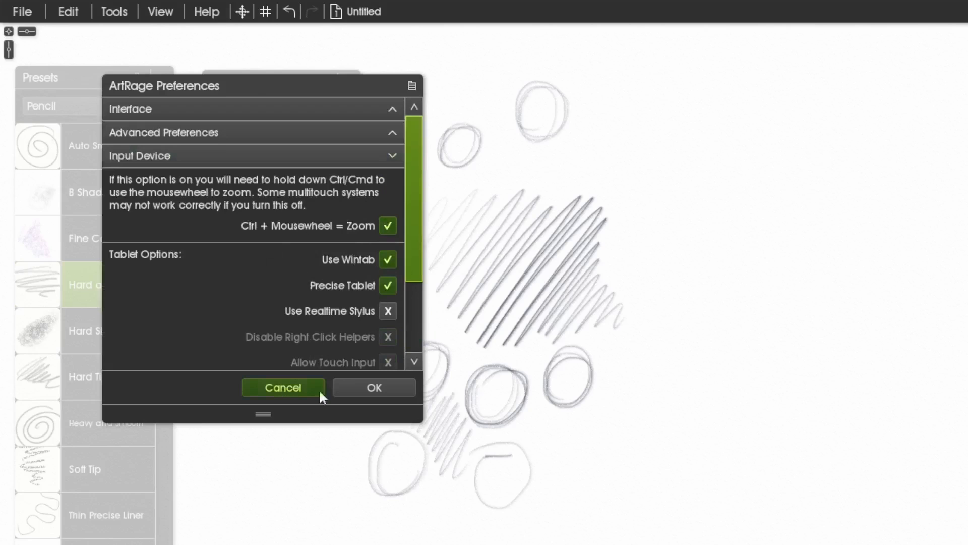
pyautogui.click(383, 393)
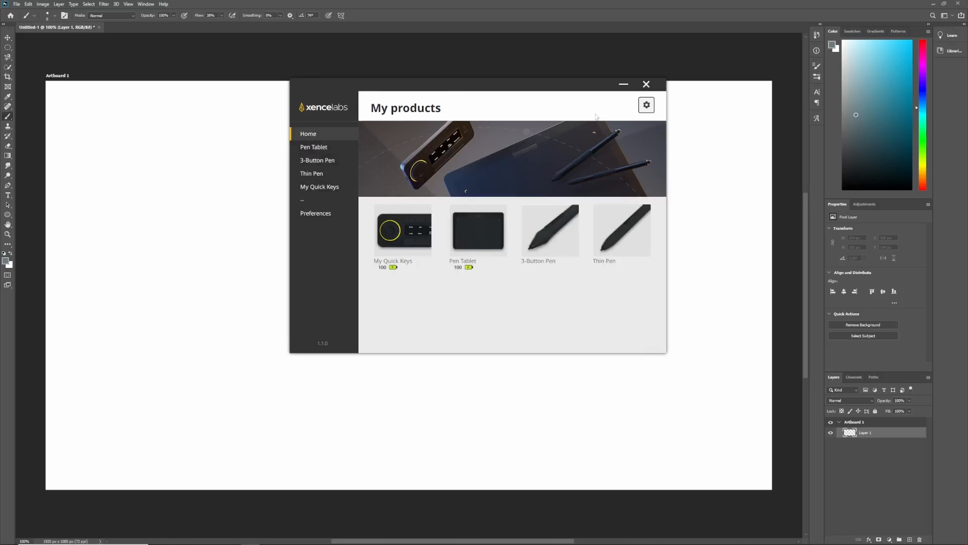
# - In the Xencelabs settings, change the tablet-to-screen mapping to Display1
pyautogui.click(646, 85)
pyautogui.click(318, 212)
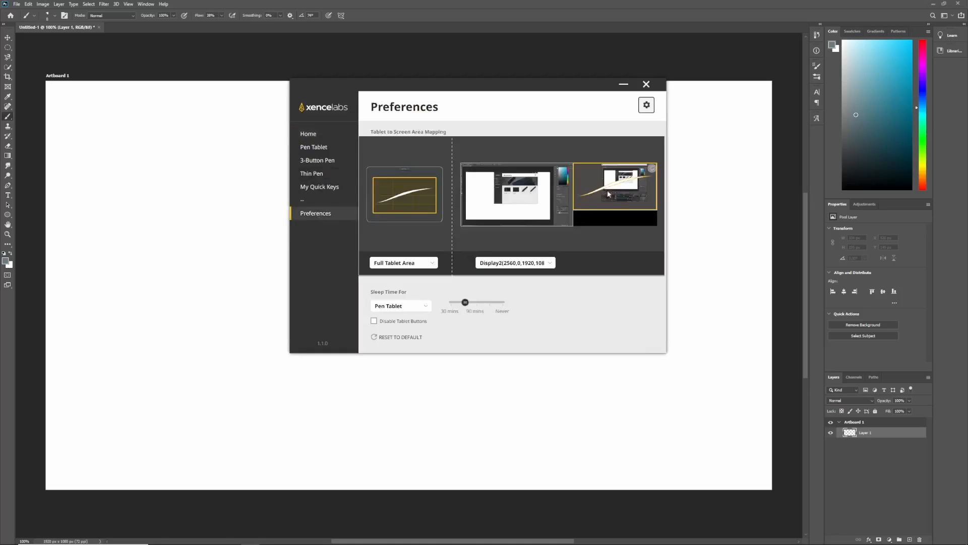
pyautogui.click(534, 199)
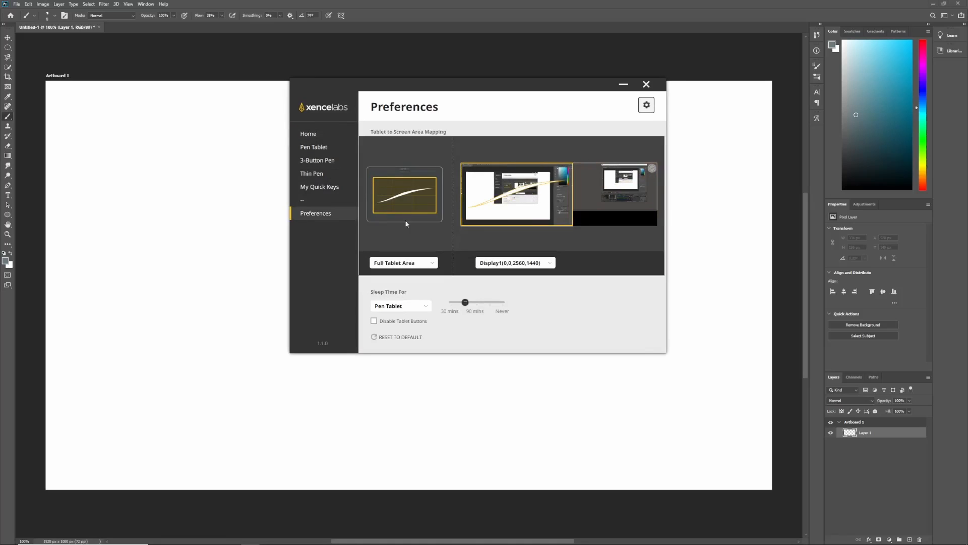
# - Examine the 3-Button Pen's advanced pressure curve in the ArtRage profile, accept it, and go to the Pen Tablet page
pyautogui.click(317, 161)
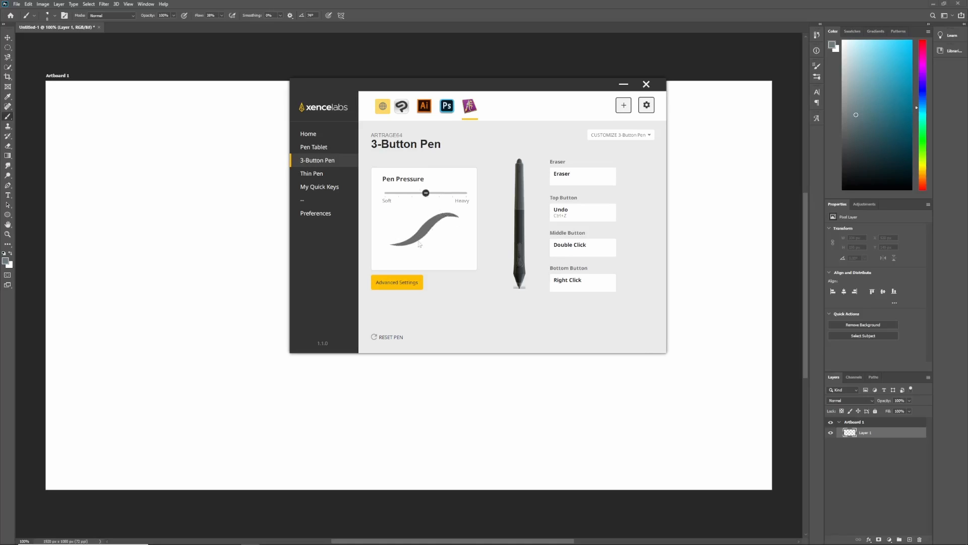
pyautogui.click(402, 280)
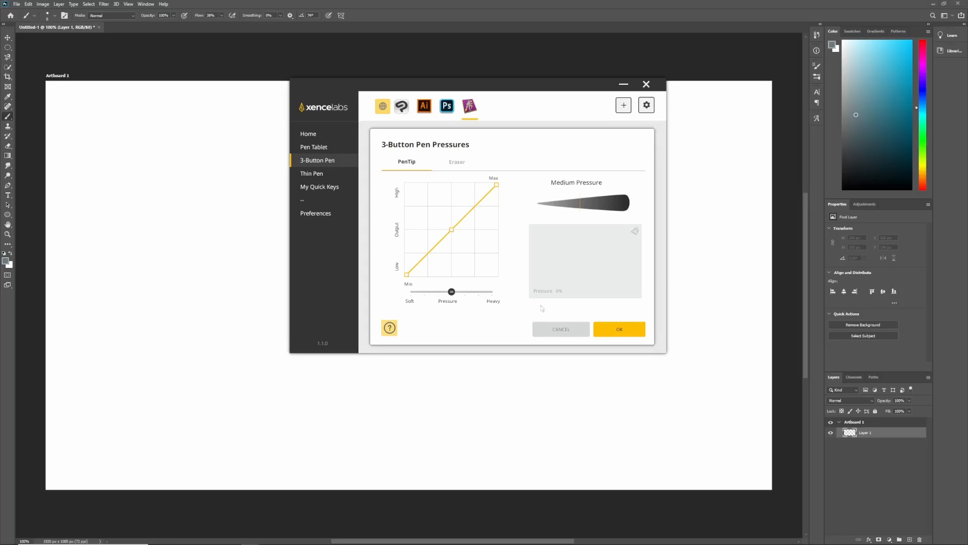
pyautogui.click(620, 329)
pyautogui.click(317, 147)
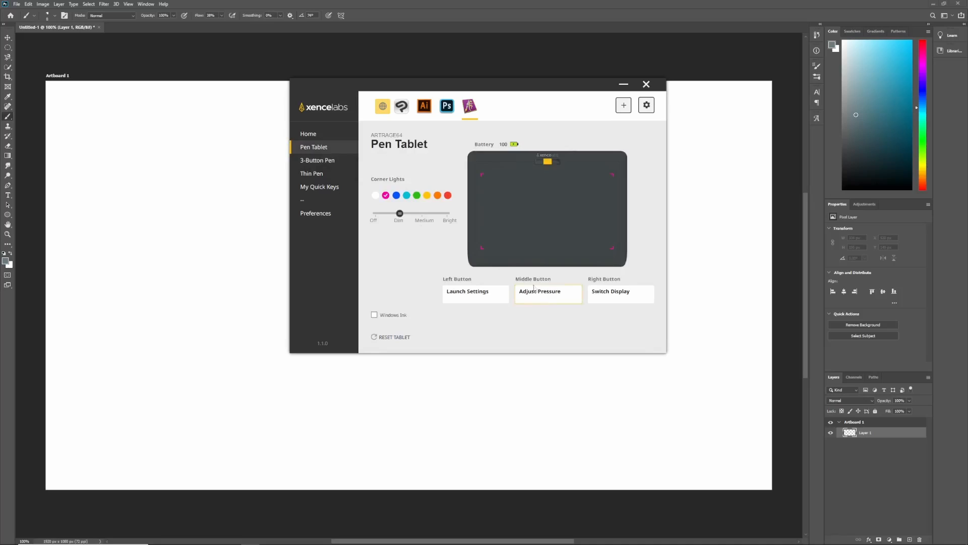
# - Check the 3-Button Pen settings in the Photoshop profile and close the Xencelabs settings
pyautogui.click(447, 106)
pyautogui.click(649, 86)
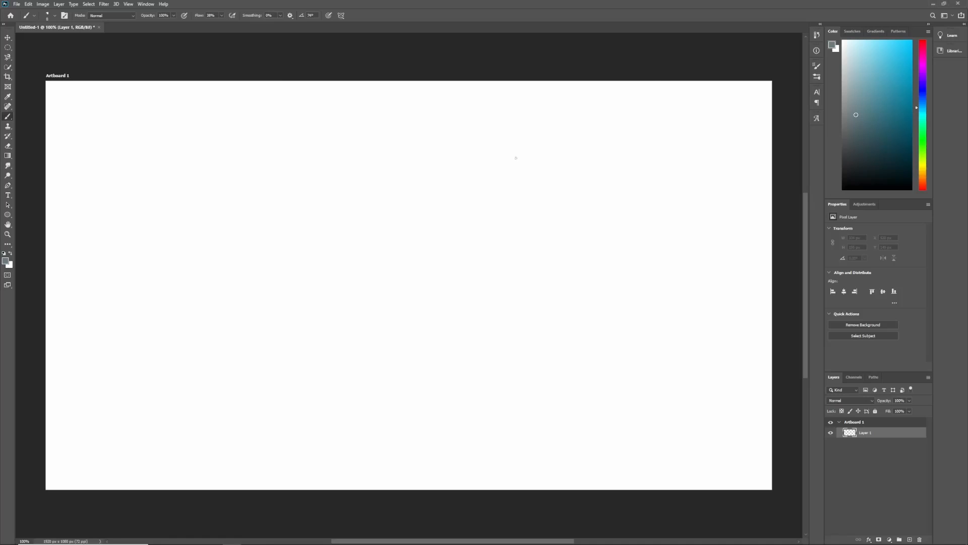
pyautogui.hotkey('alt', 'Tab')
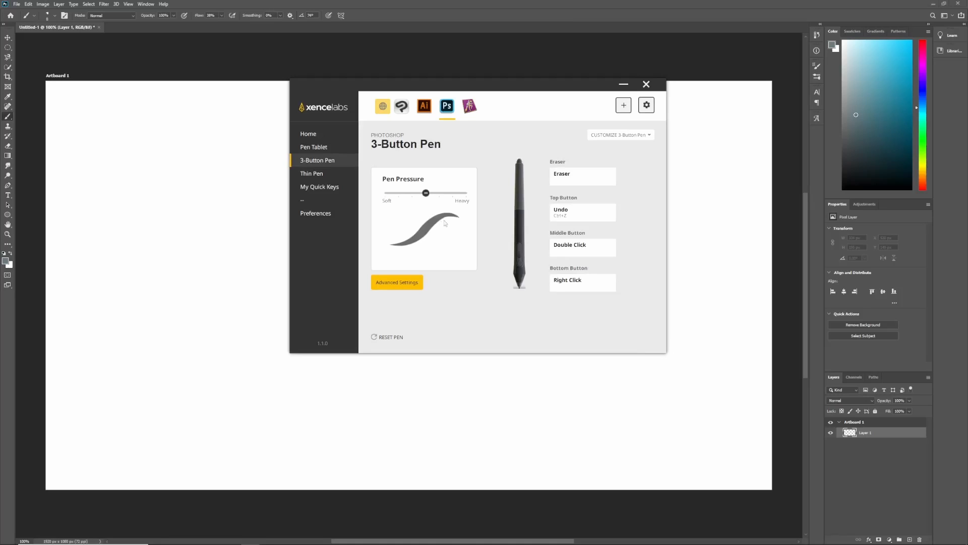
pyautogui.click(647, 85)
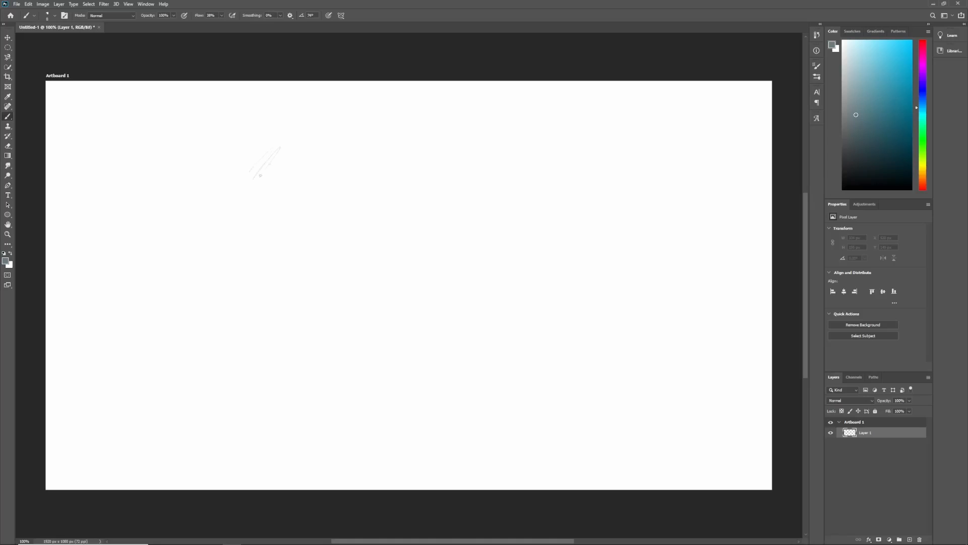
# - Draw test hatching and several loose circles in the upper part of the artboard, varying the pen pressure
pyautogui.moveTo(264, 188)
pyautogui.mouseDown()
pyautogui.moveTo(312, 157)
pyautogui.moveTo(291, 204)
pyautogui.moveTo(332, 195)
pyautogui.mouseUp()
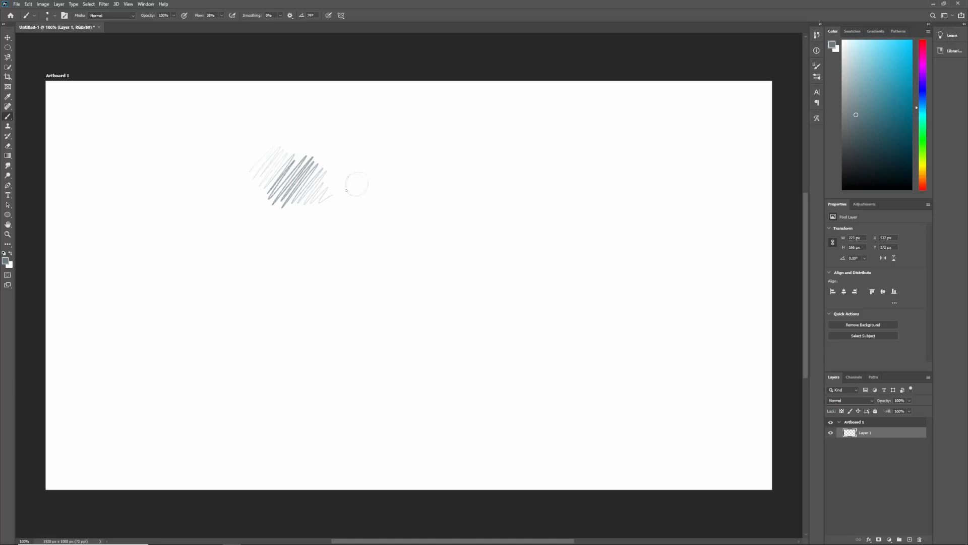
pyautogui.moveTo(437, 163)
pyautogui.mouseDown()
pyautogui.moveTo(417, 152)
pyautogui.moveTo(462, 164)
pyautogui.mouseUp()
pyautogui.moveTo(481, 185)
pyautogui.mouseDown()
pyautogui.moveTo(465, 200)
pyautogui.moveTo(486, 187)
pyautogui.mouseUp()
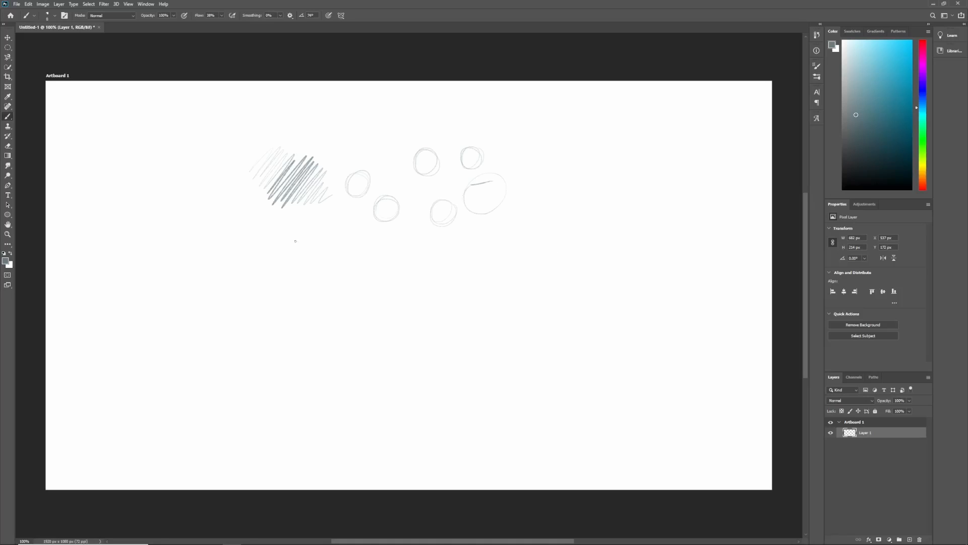
# - Handwrite "Budgie Smuggler" below the hatching, with an arrow beside each word and the note "BIRD"
pyautogui.moveTo(295, 238)
pyautogui.mouseDown()
pyautogui.moveTo(295, 259)
pyautogui.moveTo(321, 252)
pyautogui.mouseUp()
pyautogui.moveTo(320, 230)
pyautogui.mouseDown()
pyautogui.moveTo(325, 250)
pyautogui.moveTo(337, 247)
pyautogui.moveTo(328, 260)
pyautogui.moveTo(342, 251)
pyautogui.mouseUp()
pyautogui.moveTo(348, 245); pyautogui.dragTo(355, 247)
pyautogui.moveTo(301, 267); pyautogui.dragTo(294, 283)
pyautogui.moveTo(303, 271)
pyautogui.mouseDown()
pyautogui.moveTo(305, 282)
pyautogui.moveTo(335, 273)
pyautogui.moveTo(341, 290)
pyautogui.moveTo(352, 275)
pyautogui.mouseUp()
pyautogui.moveTo(358, 271); pyautogui.dragTo(379, 262)
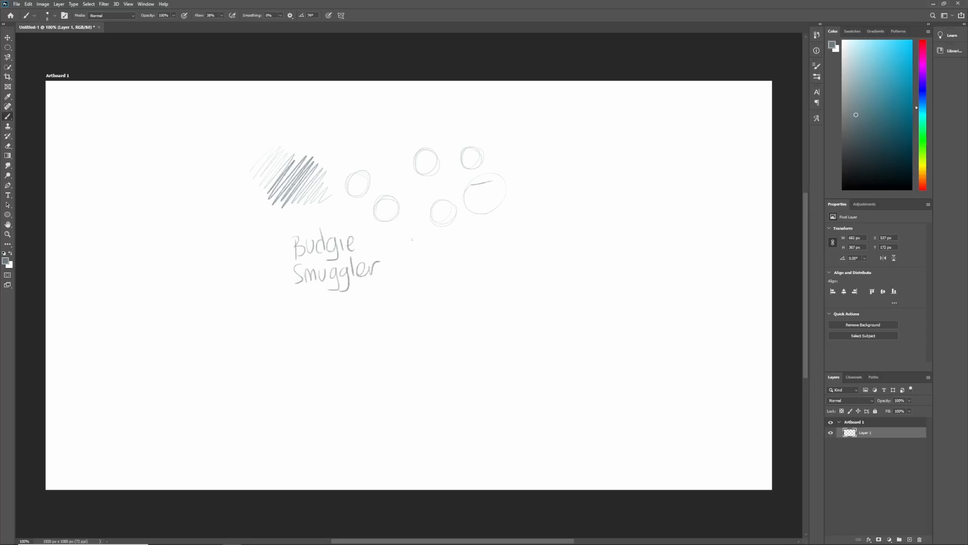
pyautogui.moveTo(381, 239); pyautogui.dragTo(392, 241)
pyautogui.moveTo(414, 226)
pyautogui.mouseDown()
pyautogui.moveTo(418, 241)
pyautogui.moveTo(440, 236)
pyautogui.moveTo(392, 267)
pyautogui.mouseUp()
# - Sketch two lower torsos side by side, one in swim briefs and one in knee-length shorts
pyautogui.moveTo(554, 170); pyautogui.dragTo(561, 216)
pyautogui.moveTo(596, 169)
pyautogui.mouseDown()
pyautogui.moveTo(588, 216)
pyautogui.moveTo(556, 266)
pyautogui.mouseUp()
pyautogui.moveTo(573, 230)
pyautogui.mouseDown()
pyautogui.moveTo(568, 262)
pyautogui.moveTo(587, 259)
pyautogui.moveTo(584, 268)
pyautogui.mouseUp()
pyautogui.moveTo(624, 164); pyautogui.dragTo(628, 219)
pyautogui.moveTo(650, 174); pyautogui.dragTo(644, 218)
pyautogui.moveTo(626, 218)
pyautogui.mouseDown()
pyautogui.moveTo(643, 220)
pyautogui.moveTo(618, 269)
pyautogui.moveTo(633, 266)
pyautogui.mouseUp()
pyautogui.moveTo(634, 251); pyautogui.dragTo(642, 266)
pyautogui.moveTo(648, 221)
pyautogui.mouseDown()
pyautogui.moveTo(652, 260)
pyautogui.moveTo(621, 283)
pyautogui.mouseUp()
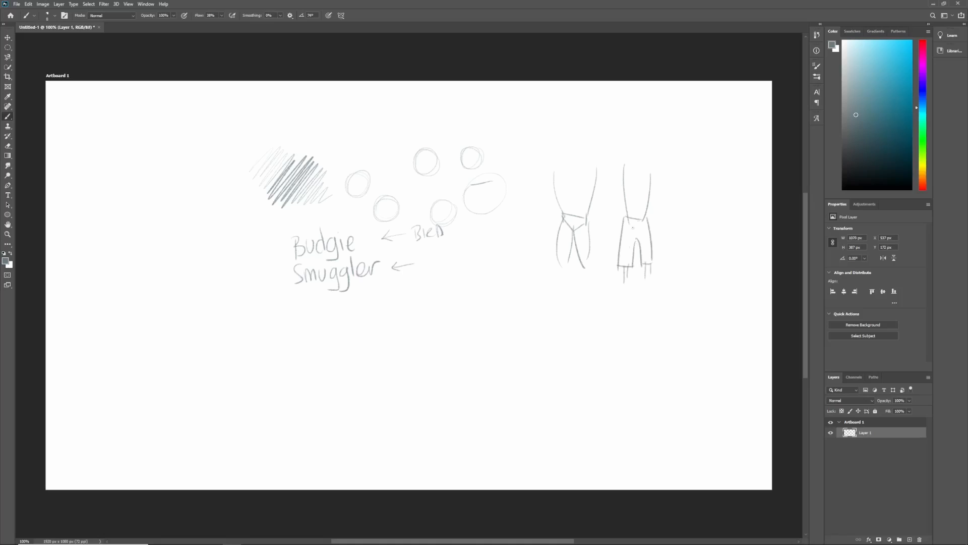
pyautogui.moveTo(631, 214); pyautogui.dragTo(648, 218)
pyautogui.moveTo(584, 220); pyautogui.dragTo(572, 218)
pyautogui.moveTo(553, 220)
pyautogui.mouseDown()
pyautogui.moveTo(539, 242)
pyautogui.moveTo(551, 249)
pyautogui.moveTo(536, 271)
pyautogui.moveTo(559, 279)
pyautogui.moveTo(616, 258)
pyautogui.moveTo(669, 254)
pyautogui.moveTo(640, 265)
pyautogui.moveTo(573, 248)
pyautogui.moveTo(559, 220)
pyautogui.moveTo(598, 174)
pyautogui.moveTo(549, 244)
pyautogui.moveTo(636, 206)
pyautogui.moveTo(613, 210)
pyautogui.mouseUp()
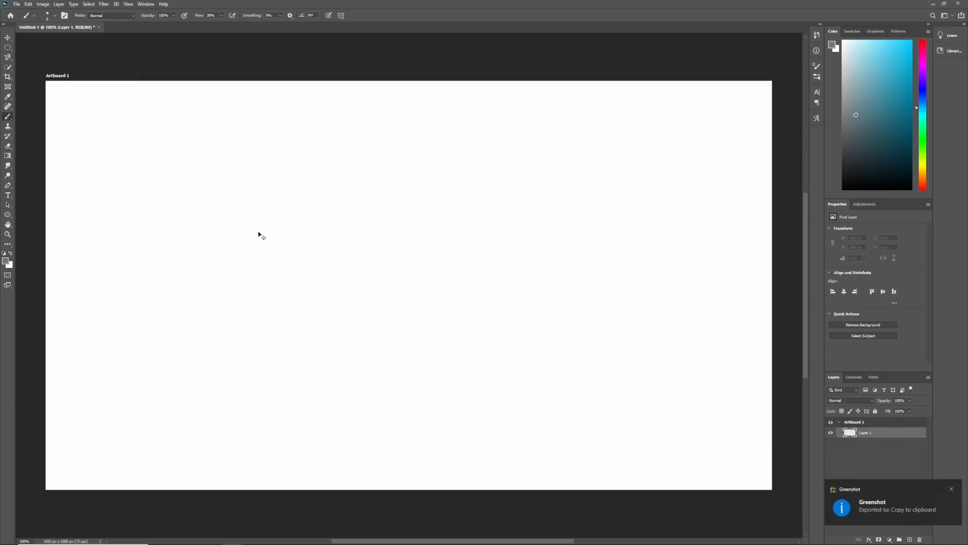
# - Paste the copied budgie photo grid, move its first portrait to the artboard's upper-left corner, and delete the unwanted photos beside it
pyautogui.hotkey('ctrl', 'v')
pyautogui.click(8, 48)
pyautogui.click(35, 50)
pyautogui.moveTo(93, 155); pyautogui.dragTo(160, 225)
pyautogui.moveTo(141, 214); pyautogui.dragTo(105, 152)
pyautogui.moveTo(162, 154); pyautogui.dragTo(422, 241)
pyautogui.press('Delete')
# - Move the blue and green budgie portraits up beside the first photo, and delete the kissing photo and the second row's first three photos
pyautogui.moveTo(425, 153); pyautogui.dragTo(516, 226)
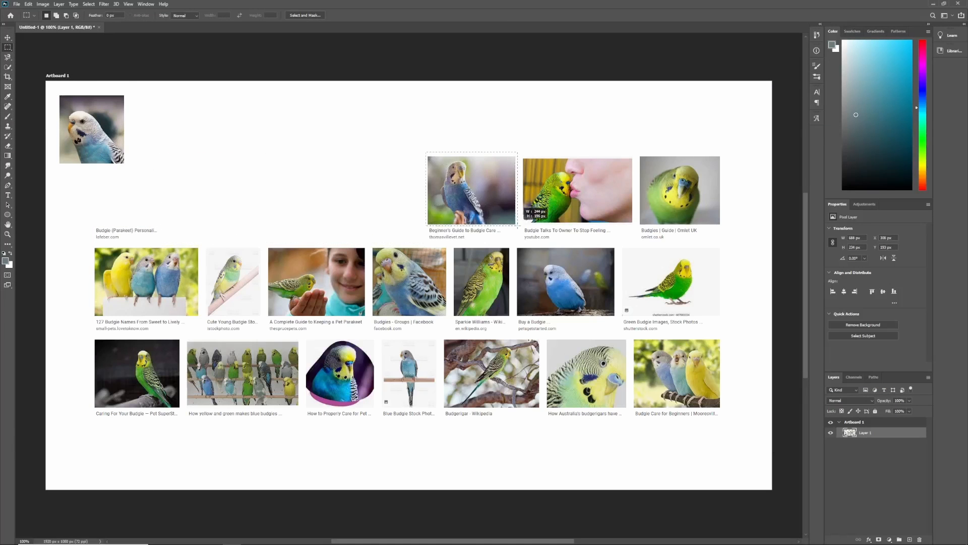
pyautogui.moveTo(479, 197); pyautogui.dragTo(184, 137)
pyautogui.moveTo(403, 143); pyautogui.dragTo(634, 242)
pyautogui.press('Delete')
pyautogui.moveTo(637, 154); pyautogui.dragTo(723, 227)
pyautogui.moveTo(678, 191); pyautogui.dragTo(265, 131)
pyautogui.moveTo(82, 220); pyautogui.dragTo(368, 333)
pyautogui.press('Delete')
# - Set aside the two-budgie close-up from the second row and delete that row's remaining photos and leftover captions
pyautogui.moveTo(370, 245); pyautogui.dragTo(448, 315)
pyautogui.moveTo(409, 280); pyautogui.dragTo(92, 202)
pyautogui.moveTo(366, 241); pyautogui.dragTo(729, 332)
pyautogui.press('Delete')
pyautogui.moveTo(626, 225); pyautogui.dragTo(708, 249)
pyautogui.press('Delete')
# - Set aside the budgie photo with the purple background and delete the unwanted photos around it in the third row
pyautogui.moveTo(85, 334); pyautogui.dragTo(305, 423)
pyautogui.press('Delete')
pyautogui.moveTo(305, 336); pyautogui.dragTo(180, 212)
pyautogui.moveTo(273, 301); pyautogui.dragTo(542, 437)
pyautogui.press('Delete')
# - Line up the remaining chosen budgie photos in the reference row along the artboard's top and delete the leftover captions
pyautogui.moveTo(543, 336); pyautogui.dragTo(735, 410)
pyautogui.moveTo(681, 386); pyautogui.dragTo(447, 143)
pyautogui.moveTo(247, 265); pyautogui.dragTo(50, 164)
pyautogui.moveTo(96, 207); pyautogui.dragTo(532, 133)
pyautogui.moveTo(530, 396); pyautogui.dragTo(738, 462)
pyautogui.press('Delete')
# - Add a new layer, rename the photo layer "Ref" and lock it, and make the new layer active
pyautogui.hotkey('ctrl', 'shift', 'alt', 'n')
pyautogui.doubleClick(866, 443)
pyautogui.write('Ref')
pyautogui.click(875, 411)
pyautogui.click(866, 433)
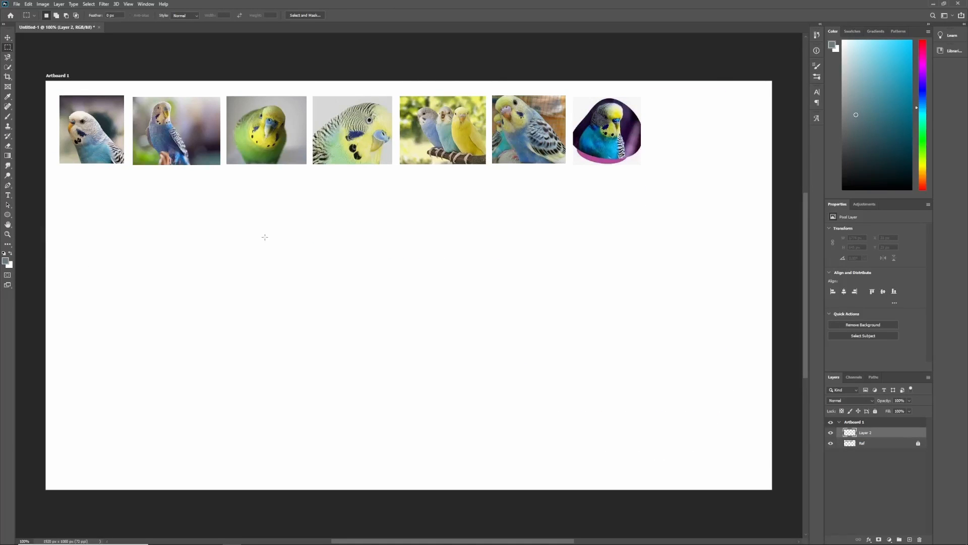
# - With the Brush, sketch a pirate budgie head with a knotted bandana and a sword in its beak below the left reference photos
pyautogui.moveTo(217, 227)
pyautogui.mouseDown()
pyautogui.moveTo(201, 272)
pyautogui.moveTo(217, 235)
pyautogui.moveTo(212, 275)
pyautogui.mouseUp()
pyautogui.press('b')
pyautogui.hotkey('ctrl', 'd')
pyautogui.moveTo(167, 232)
pyautogui.mouseDown()
pyautogui.moveTo(245, 257)
pyautogui.moveTo(202, 309)
pyautogui.mouseUp()
pyautogui.moveTo(203, 316); pyautogui.dragTo(239, 288)
pyautogui.moveTo(159, 248)
pyautogui.mouseDown()
pyautogui.moveTo(218, 245)
pyautogui.moveTo(191, 306)
pyautogui.mouseUp()
pyautogui.moveTo(220, 242); pyautogui.dragTo(220, 261)
pyautogui.moveTo(176, 244)
pyautogui.mouseDown()
pyautogui.moveTo(162, 267)
pyautogui.moveTo(182, 241)
pyautogui.mouseUp()
pyautogui.moveTo(157, 241)
pyautogui.mouseDown()
pyautogui.moveTo(231, 226)
pyautogui.moveTo(183, 238)
pyautogui.mouseUp()
pyautogui.moveTo(157, 235)
pyautogui.mouseDown()
pyautogui.moveTo(162, 252)
pyautogui.moveTo(176, 212)
pyautogui.mouseUp()
pyautogui.moveTo(169, 222)
pyautogui.mouseDown()
pyautogui.moveTo(236, 223)
pyautogui.moveTo(230, 244)
pyautogui.moveTo(238, 220)
pyautogui.moveTo(246, 247)
pyautogui.mouseUp()
pyautogui.moveTo(226, 209)
pyautogui.mouseDown()
pyautogui.moveTo(250, 248)
pyautogui.moveTo(216, 259)
pyautogui.mouseUp()
pyautogui.moveTo(211, 243)
pyautogui.mouseDown()
pyautogui.moveTo(228, 233)
pyautogui.moveTo(171, 266)
pyautogui.mouseUp()
pyautogui.moveTo(177, 259); pyautogui.dragTo(205, 265)
pyautogui.moveTo(184, 248); pyautogui.dragTo(196, 251)
pyautogui.moveTo(179, 234)
pyautogui.mouseDown()
pyautogui.moveTo(164, 267)
pyautogui.moveTo(173, 301)
pyautogui.mouseUp()
pyautogui.moveTo(169, 288)
pyautogui.mouseDown()
pyautogui.moveTo(207, 276)
pyautogui.moveTo(208, 298)
pyautogui.mouseUp()
pyautogui.moveTo(196, 285); pyautogui.dragTo(238, 283)
pyautogui.moveTo(193, 296)
pyautogui.mouseDown()
pyautogui.moveTo(168, 283)
pyautogui.moveTo(114, 285)
pyautogui.moveTo(244, 286)
pyautogui.mouseUp()
pyautogui.moveTo(176, 282); pyautogui.dragTo(118, 288)
pyautogui.moveTo(244, 272)
pyautogui.mouseDown()
pyautogui.moveTo(225, 301)
pyautogui.moveTo(272, 280)
pyautogui.mouseUp()
pyautogui.moveTo(276, 277)
pyautogui.mouseDown()
pyautogui.moveTo(275, 289)
pyautogui.moveTo(210, 298)
pyautogui.mouseUp()
pyautogui.moveTo(270, 280); pyautogui.dragTo(229, 295)
pyautogui.moveTo(144, 287); pyautogui.dragTo(111, 288)
pyautogui.moveTo(177, 257)
pyautogui.mouseDown()
pyautogui.moveTo(203, 256)
pyautogui.moveTo(180, 263)
pyautogui.mouseUp()
pyautogui.moveTo(177, 265); pyautogui.dragTo(250, 253)
pyautogui.moveTo(244, 248)
pyautogui.mouseDown()
pyautogui.moveTo(250, 254)
pyautogui.moveTo(207, 306)
pyautogui.moveTo(186, 308)
pyautogui.mouseUp()
pyautogui.moveTo(187, 305); pyautogui.dragTo(197, 292)
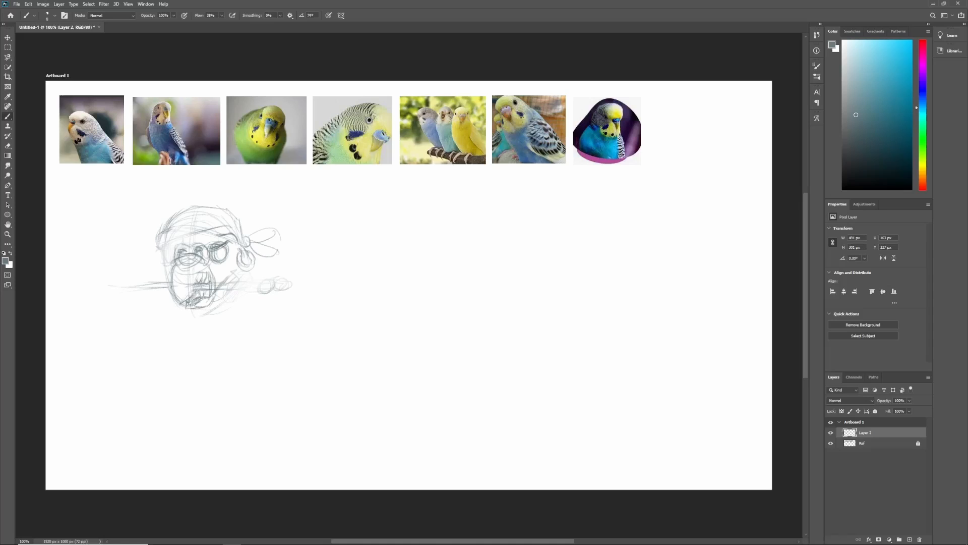
# - Strengthen the first head's bandana, eye, beak and sword lines, and add ragged neck feathers
pyautogui.moveTo(217, 248)
pyautogui.mouseDown()
pyautogui.moveTo(225, 258)
pyautogui.moveTo(167, 267)
pyautogui.mouseUp()
pyautogui.moveTo(160, 248)
pyautogui.mouseDown()
pyautogui.moveTo(170, 264)
pyautogui.moveTo(239, 217)
pyautogui.mouseUp()
pyautogui.moveTo(162, 249)
pyautogui.mouseDown()
pyautogui.moveTo(174, 263)
pyautogui.moveTo(162, 308)
pyautogui.mouseUp()
pyautogui.moveTo(187, 318); pyautogui.dragTo(233, 313)
pyautogui.moveTo(251, 261); pyautogui.dragTo(260, 279)
pyautogui.moveTo(234, 305)
pyautogui.mouseDown()
pyautogui.moveTo(254, 298)
pyautogui.moveTo(235, 272)
pyautogui.mouseUp()
pyautogui.moveTo(235, 279); pyautogui.dragTo(261, 279)
pyautogui.moveTo(270, 276); pyautogui.dragTo(265, 291)
pyautogui.moveTo(170, 282); pyautogui.dragTo(126, 288)
pyautogui.moveTo(190, 257); pyautogui.dragTo(209, 265)
# - Sketch a second, larger pirate budgie head beside the first, with bandana, hooked beak, sword and jagged neck feathers
pyautogui.moveTo(384, 204)
pyautogui.mouseDown()
pyautogui.moveTo(353, 275)
pyautogui.moveTo(443, 239)
pyautogui.mouseUp()
pyautogui.moveTo(379, 220); pyautogui.dragTo(372, 274)
pyautogui.moveTo(389, 204); pyautogui.dragTo(373, 288)
pyautogui.moveTo(341, 244); pyautogui.dragTo(433, 253)
pyautogui.moveTo(379, 233)
pyautogui.mouseDown()
pyautogui.moveTo(421, 222)
pyautogui.moveTo(345, 247)
pyautogui.mouseUp()
pyautogui.moveTo(346, 227)
pyautogui.mouseDown()
pyautogui.moveTo(399, 197)
pyautogui.moveTo(452, 264)
pyautogui.mouseUp()
pyautogui.moveTo(440, 243)
pyautogui.mouseDown()
pyautogui.moveTo(468, 277)
pyautogui.moveTo(446, 301)
pyautogui.mouseUp()
pyautogui.moveTo(348, 249)
pyautogui.mouseDown()
pyautogui.moveTo(343, 272)
pyautogui.moveTo(353, 276)
pyautogui.mouseUp()
pyautogui.moveTo(344, 298); pyautogui.dragTo(343, 319)
pyautogui.moveTo(367, 303)
pyautogui.mouseDown()
pyautogui.moveTo(399, 315)
pyautogui.moveTo(450, 295)
pyautogui.mouseUp()
pyautogui.moveTo(355, 249)
pyautogui.mouseDown()
pyautogui.moveTo(379, 249)
pyautogui.moveTo(347, 282)
pyautogui.mouseUp()
pyautogui.moveTo(359, 268)
pyautogui.mouseDown()
pyautogui.moveTo(345, 289)
pyautogui.moveTo(386, 280)
pyautogui.mouseUp()
pyautogui.moveTo(377, 251); pyautogui.dragTo(383, 260)
pyautogui.moveTo(396, 247); pyautogui.dragTo(416, 254)
pyautogui.moveTo(359, 243)
pyautogui.mouseDown()
pyautogui.moveTo(343, 262)
pyautogui.moveTo(343, 249)
pyautogui.mouseUp()
pyautogui.moveTo(349, 243)
pyautogui.mouseDown()
pyautogui.moveTo(342, 261)
pyautogui.moveTo(428, 213)
pyautogui.mouseUp()
pyautogui.moveTo(415, 214); pyautogui.dragTo(433, 203)
pyautogui.moveTo(354, 209); pyautogui.dragTo(427, 193)
pyautogui.moveTo(374, 198)
pyautogui.mouseDown()
pyautogui.moveTo(341, 229)
pyautogui.moveTo(443, 239)
pyautogui.mouseUp()
pyautogui.moveTo(430, 213)
pyautogui.mouseDown()
pyautogui.moveTo(439, 212)
pyautogui.moveTo(444, 239)
pyautogui.mouseUp()
pyautogui.moveTo(360, 212)
pyautogui.mouseDown()
pyautogui.moveTo(384, 212)
pyautogui.moveTo(397, 232)
pyautogui.moveTo(379, 280)
pyautogui.moveTo(387, 272)
pyautogui.mouseUp()
pyautogui.moveTo(387, 258); pyautogui.dragTo(386, 302)
pyautogui.moveTo(375, 268); pyautogui.dragTo(389, 297)
pyautogui.moveTo(394, 285)
pyautogui.mouseDown()
pyautogui.moveTo(385, 302)
pyautogui.moveTo(440, 277)
pyautogui.moveTo(472, 290)
pyautogui.mouseUp()
pyautogui.moveTo(346, 278); pyautogui.dragTo(296, 279)
pyautogui.moveTo(411, 223); pyautogui.dragTo(337, 247)
pyautogui.moveTo(361, 198); pyautogui.dragTo(347, 230)
pyautogui.moveTo(446, 246)
pyautogui.mouseDown()
pyautogui.moveTo(479, 218)
pyautogui.moveTo(481, 249)
pyautogui.mouseUp()
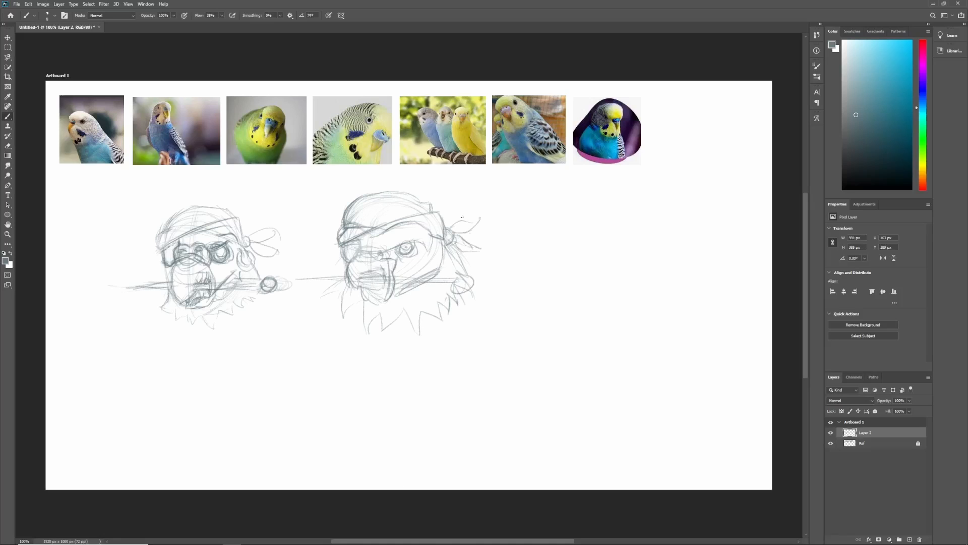
# - Refine the second head's face and bandana knot, and add small markings to its neck feathers
pyautogui.moveTo(356, 252); pyautogui.dragTo(379, 258)
pyautogui.moveTo(447, 244)
pyautogui.mouseDown()
pyautogui.moveTo(440, 265)
pyautogui.moveTo(431, 245)
pyautogui.mouseUp()
pyautogui.moveTo(420, 241); pyautogui.dragTo(425, 236)
pyautogui.moveTo(346, 295); pyautogui.dragTo(351, 303)
pyautogui.moveTo(344, 305); pyautogui.dragTo(353, 318)
pyautogui.moveTo(367, 308); pyautogui.dragTo(393, 320)
pyautogui.moveTo(413, 311); pyautogui.dragTo(417, 317)
pyautogui.moveTo(426, 305); pyautogui.dragTo(435, 311)
pyautogui.moveTo(440, 296)
pyautogui.mouseDown()
pyautogui.moveTo(446, 302)
pyautogui.moveTo(429, 308)
pyautogui.mouseUp()
# - Copy the second head to its own layer, hide Layer 2, and enlarge and centre the copy below the reference photos
pyautogui.press('l')
pyautogui.moveTo(405, 187); pyautogui.dragTo(534, 271)
pyautogui.hotkey('ctrl', 'j')
pyautogui.click(831, 443)
pyautogui.hotkey('ctrl', 't')
pyautogui.moveTo(485, 334); pyautogui.dragTo(629, 318)
pyautogui.moveTo(584, 259); pyautogui.dragTo(479, 259)
pyautogui.press('Return')
# - Fade the enlarged sketch with the Eraser and redraw the brow, eye, nose ring, earring and cheek marks in a darker grey
pyautogui.press('e')
pyautogui.moveTo(337, 230)
pyautogui.mouseDown()
pyautogui.moveTo(302, 303)
pyautogui.moveTo(472, 273)
pyautogui.mouseUp()
pyautogui.click(855, 142)
pyautogui.click(7, 116)
pyautogui.moveTo(311, 304)
pyautogui.mouseDown()
pyautogui.moveTo(339, 314)
pyautogui.moveTo(302, 297)
pyautogui.moveTo(329, 289)
pyautogui.moveTo(368, 334)
pyautogui.moveTo(353, 299)
pyautogui.moveTo(325, 290)
pyautogui.moveTo(310, 309)
pyautogui.moveTo(347, 315)
pyautogui.moveTo(356, 291)
pyautogui.moveTo(388, 285)
pyautogui.moveTo(378, 303)
pyautogui.moveTo(406, 301)
pyautogui.moveTo(374, 298)
pyautogui.moveTo(411, 283)
pyautogui.moveTo(399, 285)
pyautogui.moveTo(413, 303)
pyautogui.moveTo(417, 275)
pyautogui.moveTo(408, 325)
pyautogui.moveTo(414, 280)
pyautogui.moveTo(426, 325)
pyautogui.moveTo(451, 292)
pyautogui.moveTo(461, 290)
pyautogui.moveTo(474, 310)
pyautogui.mouseUp()
pyautogui.moveTo(333, 267)
pyautogui.mouseDown()
pyautogui.moveTo(353, 281)
pyautogui.moveTo(421, 243)
pyautogui.moveTo(437, 278)
pyautogui.mouseUp()
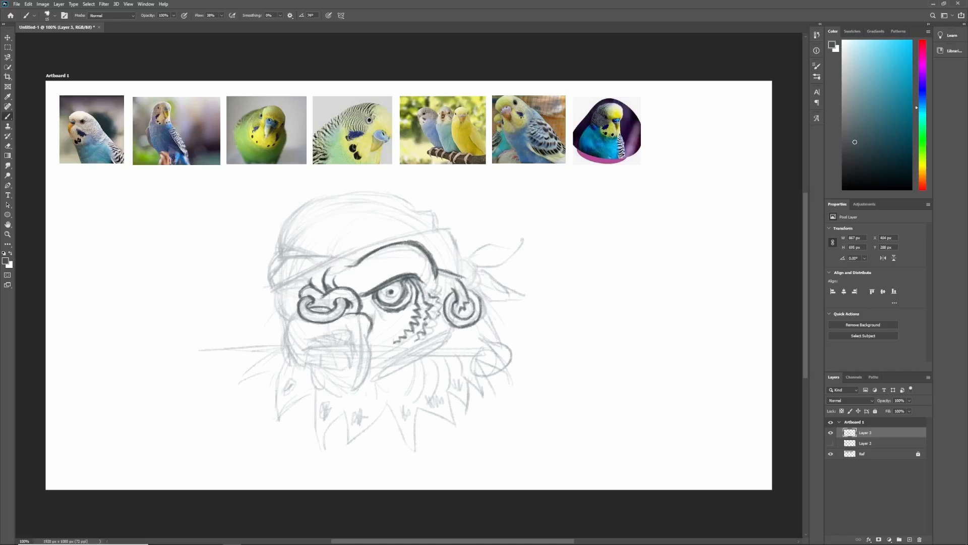
# - Strengthen the bandana's lower edge and eye-patch side, and outline the upper and lower beak in dark lines
pyautogui.moveTo(276, 287); pyautogui.dragTo(439, 228)
pyautogui.moveTo(305, 276)
pyautogui.mouseDown()
pyautogui.moveTo(442, 226)
pyautogui.moveTo(282, 316)
pyautogui.mouseUp()
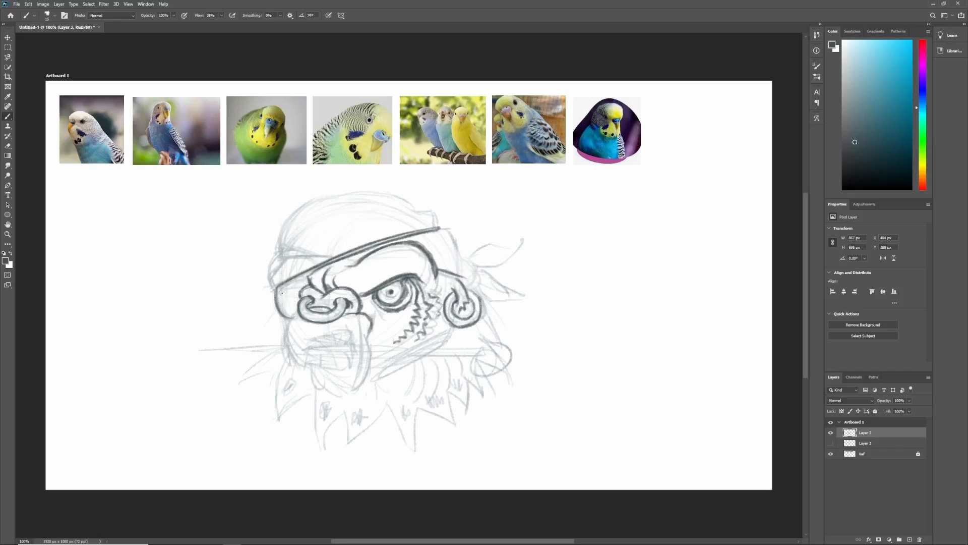
pyautogui.moveTo(301, 284)
pyautogui.mouseDown()
pyautogui.moveTo(280, 311)
pyautogui.moveTo(268, 262)
pyautogui.moveTo(318, 255)
pyautogui.moveTo(282, 313)
pyautogui.moveTo(307, 372)
pyautogui.mouseUp()
pyautogui.moveTo(333, 304); pyautogui.dragTo(301, 323)
pyautogui.moveTo(306, 369)
pyautogui.mouseDown()
pyautogui.moveTo(329, 337)
pyautogui.moveTo(356, 331)
pyautogui.moveTo(361, 369)
pyautogui.moveTo(336, 361)
pyautogui.moveTo(362, 376)
pyautogui.mouseUp()
pyautogui.moveTo(366, 327); pyautogui.dragTo(371, 393)
pyautogui.moveTo(308, 370); pyautogui.dragTo(373, 389)
# - Select the beak area with the Lasso, adjust its placement with Free Transform and deselect it
pyautogui.click(8, 47)
pyautogui.click(8, 57)
pyautogui.click(30, 57)
pyautogui.moveTo(372, 315)
pyautogui.mouseDown()
pyautogui.moveTo(297, 319)
pyautogui.moveTo(376, 320)
pyautogui.mouseUp()
pyautogui.hotkey('ctrl', 't')
pyautogui.moveTo(336, 401); pyautogui.dragTo(335, 410)
pyautogui.moveTo(283, 358)
pyautogui.mouseDown()
pyautogui.moveTo(334, 351)
pyautogui.moveTo(340, 339)
pyautogui.mouseUp()
pyautogui.press('Return')
pyautogui.hotkey('ctrl', 'd')
# - Redraw the sword blade running through the beak and out past the cheek, with parallel edges and a pointed tip
pyautogui.click(7, 116)
pyautogui.moveTo(340, 348)
pyautogui.mouseDown()
pyautogui.moveTo(348, 337)
pyautogui.moveTo(360, 343)
pyautogui.moveTo(330, 345)
pyautogui.mouseUp()
pyautogui.moveTo(295, 317)
pyautogui.mouseDown()
pyautogui.moveTo(286, 336)
pyautogui.moveTo(372, 328)
pyautogui.moveTo(449, 347)
pyautogui.mouseUp()
pyautogui.moveTo(249, 347); pyautogui.dragTo(284, 351)
pyautogui.moveTo(406, 348)
pyautogui.mouseDown()
pyautogui.moveTo(477, 343)
pyautogui.moveTo(469, 357)
pyautogui.mouseUp()
pyautogui.moveTo(317, 360); pyautogui.dragTo(436, 359)
pyautogui.moveTo(361, 347); pyautogui.dragTo(506, 341)
pyautogui.moveTo(317, 359); pyautogui.dragTo(442, 358)
pyautogui.moveTo(357, 346); pyautogui.dragTo(448, 346)
# - Sketch the sword's wrapped handle, pommel and guard on the outer side of the beak
pyautogui.moveTo(256, 344)
pyautogui.mouseDown()
pyautogui.moveTo(285, 346)
pyautogui.moveTo(261, 359)
pyautogui.mouseUp()
pyautogui.moveTo(241, 358)
pyautogui.mouseDown()
pyautogui.moveTo(273, 347)
pyautogui.moveTo(226, 380)
pyautogui.moveTo(285, 357)
pyautogui.mouseUp()
pyautogui.moveTo(315, 367); pyautogui.dragTo(337, 368)
pyautogui.moveTo(267, 343)
pyautogui.mouseDown()
pyautogui.moveTo(191, 348)
pyautogui.moveTo(201, 344)
pyautogui.moveTo(180, 360)
pyautogui.mouseUp()
pyautogui.moveTo(241, 364); pyautogui.dragTo(231, 380)
pyautogui.moveTo(285, 341); pyautogui.dragTo(232, 371)
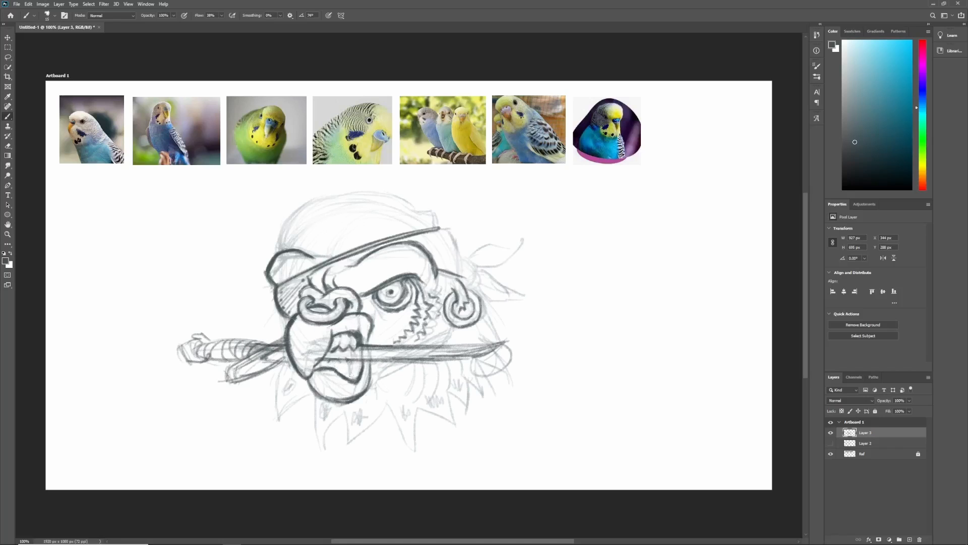
# - Add detail lines inside the mouth and below the eye, and shade the eye patch beneath the bandana
pyautogui.moveTo(353, 374)
pyautogui.mouseDown()
pyautogui.moveTo(361, 363)
pyautogui.moveTo(342, 381)
pyautogui.mouseUp()
pyautogui.moveTo(346, 379); pyautogui.dragTo(348, 388)
pyautogui.moveTo(379, 295)
pyautogui.mouseDown()
pyautogui.moveTo(389, 302)
pyautogui.moveTo(369, 319)
pyautogui.moveTo(395, 323)
pyautogui.mouseUp()
pyautogui.moveTo(280, 277); pyautogui.dragTo(301, 313)
pyautogui.moveTo(299, 268); pyautogui.dragTo(320, 290)
# - Outline the bandana's dome and lower band in dark strokes and redraw the side leading to its knot
pyautogui.moveTo(280, 250)
pyautogui.mouseDown()
pyautogui.moveTo(348, 195)
pyautogui.moveTo(438, 222)
pyautogui.moveTo(434, 209)
pyautogui.mouseUp()
pyautogui.moveTo(281, 248)
pyautogui.mouseDown()
pyautogui.moveTo(322, 198)
pyautogui.moveTo(411, 195)
pyautogui.mouseUp()
pyautogui.moveTo(346, 261); pyautogui.dragTo(362, 257)
pyautogui.moveTo(439, 228); pyautogui.dragTo(462, 275)
pyautogui.moveTo(452, 240)
pyautogui.mouseDown()
pyautogui.moveTo(463, 275)
pyautogui.moveTo(454, 240)
pyautogui.mouseUp()
pyautogui.moveTo(401, 195); pyautogui.dragTo(429, 216)
pyautogui.moveTo(280, 250); pyautogui.dragTo(410, 197)
pyautogui.moveTo(462, 262)
pyautogui.mouseDown()
pyautogui.moveTo(477, 284)
pyautogui.moveTo(523, 235)
pyautogui.moveTo(480, 263)
pyautogui.moveTo(543, 280)
pyautogui.moveTo(484, 288)
pyautogui.moveTo(511, 252)
pyautogui.moveTo(473, 286)
pyautogui.moveTo(522, 353)
pyautogui.mouseUp()
# - Redraw the jagged neck feathers and rough in a curved border around them
pyautogui.moveTo(256, 298); pyautogui.dragTo(417, 448)
pyautogui.moveTo(357, 444); pyautogui.dragTo(501, 387)
pyautogui.moveTo(343, 455); pyautogui.dragTo(466, 422)
pyautogui.moveTo(508, 303); pyautogui.dragTo(444, 423)
pyautogui.moveTo(498, 348); pyautogui.dragTo(436, 425)
pyautogui.moveTo(291, 418); pyautogui.dragTo(401, 451)
pyautogui.moveTo(274, 306)
pyautogui.mouseDown()
pyautogui.moveTo(255, 402)
pyautogui.moveTo(271, 340)
pyautogui.moveTo(271, 407)
pyautogui.mouseUp()
pyautogui.moveTo(271, 408)
pyautogui.mouseDown()
pyautogui.moveTo(352, 430)
pyautogui.moveTo(449, 407)
pyautogui.moveTo(520, 336)
pyautogui.mouseUp()
# - Add wavy markings to the cheek and neck, and touch up the eye-patch shading and the bandana knot
pyautogui.moveTo(401, 393)
pyautogui.mouseDown()
pyautogui.moveTo(417, 367)
pyautogui.moveTo(424, 393)
pyautogui.mouseUp()
pyautogui.moveTo(427, 330); pyautogui.dragTo(435, 344)
pyautogui.moveTo(434, 275)
pyautogui.mouseDown()
pyautogui.moveTo(436, 336)
pyautogui.moveTo(446, 302)
pyautogui.mouseUp()
pyautogui.moveTo(445, 322); pyautogui.dragTo(446, 346)
pyautogui.moveTo(443, 360); pyautogui.dragTo(444, 397)
pyautogui.moveTo(449, 365); pyautogui.dragTo(453, 393)
pyautogui.moveTo(462, 321); pyautogui.dragTo(495, 273)
pyautogui.moveTo(315, 263); pyautogui.dragTo(299, 303)
pyautogui.moveTo(512, 245); pyautogui.dragTo(525, 284)
# - Sketch a round double-line frame behind the head and fit the jagged feathers inside its lower edge
pyautogui.moveTo(307, 249); pyautogui.dragTo(288, 365)
pyautogui.moveTo(280, 327); pyautogui.dragTo(348, 403)
pyautogui.moveTo(348, 404); pyautogui.dragTo(528, 358)
pyautogui.moveTo(525, 242); pyautogui.dragTo(548, 289)
pyautogui.moveTo(547, 303); pyautogui.dragTo(478, 393)
pyautogui.moveTo(308, 257); pyautogui.dragTo(285, 290)
pyautogui.moveTo(286, 333); pyautogui.dragTo(302, 361)
pyautogui.moveTo(524, 255); pyautogui.dragTo(545, 282)
pyautogui.moveTo(499, 346); pyautogui.dragTo(444, 384)
pyautogui.moveTo(441, 358)
pyautogui.mouseDown()
pyautogui.moveTo(411, 407)
pyautogui.moveTo(325, 403)
pyautogui.mouseUp()
pyautogui.moveTo(327, 358); pyautogui.dragTo(329, 383)
# - Place an ellipse shape around the head as a frame guide, reselect the sketch layer and hide the ellipse
pyautogui.click(8, 214)
pyautogui.moveTo(279, 197); pyautogui.dragTo(546, 414)
pyautogui.click(910, 401)
pyautogui.click(877, 409)
pyautogui.click(882, 442)
pyautogui.click(830, 432)
# - Redraw the round frame with the Brush on Layer 3 and hide the reference photo layer
pyautogui.click(7, 116)
pyautogui.moveTo(286, 333)
pyautogui.mouseDown()
pyautogui.moveTo(362, 405)
pyautogui.moveTo(542, 323)
pyautogui.mouseUp()
pyautogui.click(830, 464)
# - Draw round spots across the bandana and turn them into small skulls with eye sockets and jaws
pyautogui.moveTo(348, 175)
pyautogui.mouseDown()
pyautogui.moveTo(335, 193)
pyautogui.moveTo(359, 156)
pyautogui.mouseUp()
pyautogui.moveTo(383, 159)
pyautogui.mouseDown()
pyautogui.moveTo(368, 178)
pyautogui.moveTo(382, 198)
pyautogui.mouseUp()
pyautogui.moveTo(404, 191); pyautogui.dragTo(423, 177)
pyautogui.moveTo(401, 153)
pyautogui.mouseDown()
pyautogui.moveTo(456, 174)
pyautogui.moveTo(472, 207)
pyautogui.mouseUp()
pyautogui.moveTo(488, 209); pyautogui.dragTo(485, 222)
pyautogui.moveTo(526, 208); pyautogui.dragTo(539, 197)
pyautogui.click(375, 170)
pyautogui.click(382, 168)
pyautogui.moveTo(371, 176); pyautogui.dragTo(414, 167)
pyautogui.click(411, 161)
pyautogui.moveTo(343, 183); pyautogui.dragTo(334, 178)
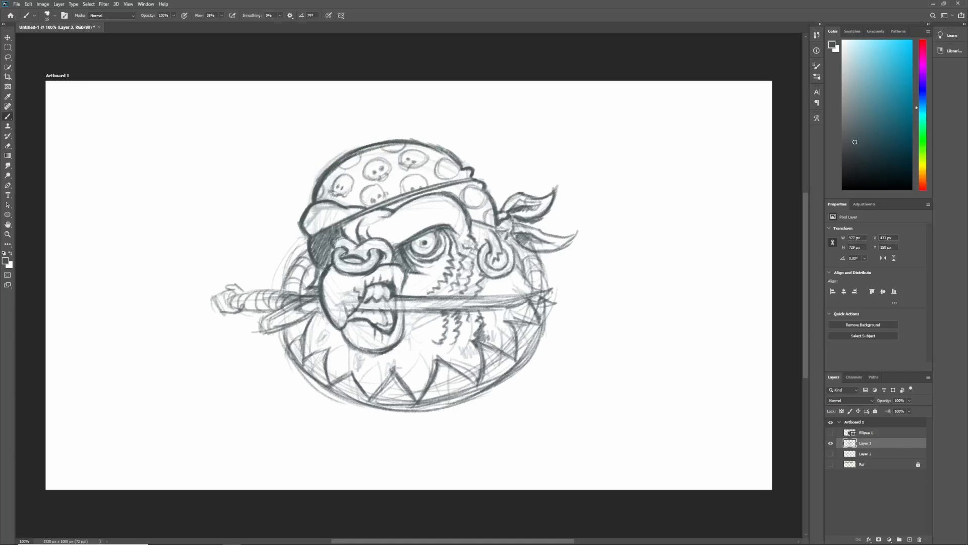
# - Finish the skull near the bandana's edge and fill the cloth between the skulls with diagonal hatching
pyautogui.moveTo(446, 172); pyautogui.dragTo(457, 177)
pyautogui.moveTo(322, 192)
pyautogui.mouseDown()
pyautogui.moveTo(338, 168)
pyautogui.moveTo(383, 151)
pyautogui.mouseUp()
pyautogui.moveTo(383, 191)
pyautogui.mouseDown()
pyautogui.moveTo(426, 162)
pyautogui.moveTo(485, 203)
pyautogui.moveTo(548, 205)
pyautogui.mouseUp()
pyautogui.moveTo(358, 194); pyautogui.dragTo(378, 179)
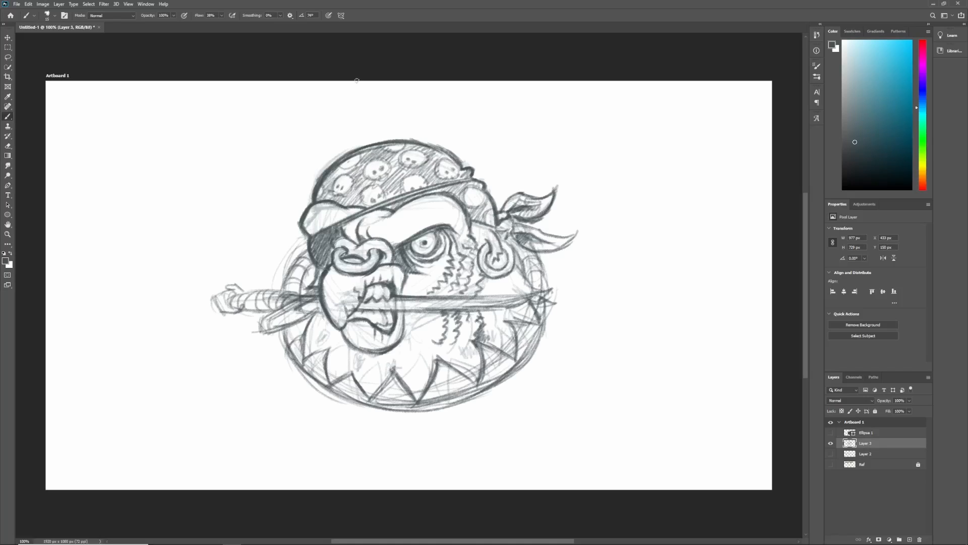
# - Hatch a dark marking inside each jagged neck feather around the frame
pyautogui.moveTo(364, 386); pyautogui.dragTo(381, 371)
pyautogui.moveTo(332, 368); pyautogui.dragTo(350, 354)
pyautogui.moveTo(411, 380)
pyautogui.mouseDown()
pyautogui.moveTo(426, 359)
pyautogui.moveTo(470, 339)
pyautogui.moveTo(475, 348)
pyautogui.mouseUp()
pyautogui.moveTo(492, 344)
pyautogui.mouseDown()
pyautogui.moveTo(507, 326)
pyautogui.moveTo(511, 337)
pyautogui.mouseUp()
pyautogui.moveTo(519, 315); pyautogui.dragTo(526, 308)
pyautogui.moveTo(328, 331); pyautogui.dragTo(311, 345)
pyautogui.moveTo(277, 317); pyautogui.dragTo(316, 288)
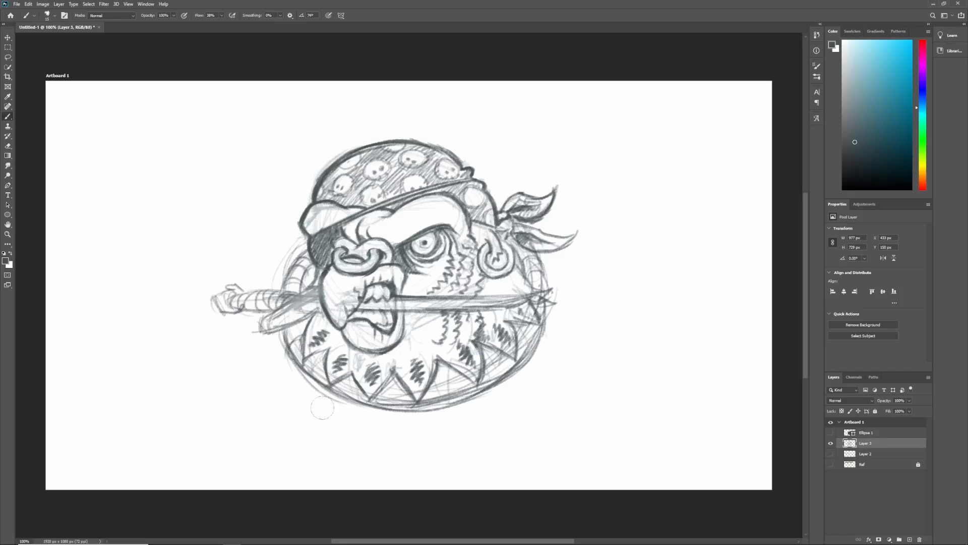
# - Clean up and redraw both sides of the round frame, undoing the unwanted strokes
pyautogui.moveTo(534, 321)
pyautogui.mouseDown()
pyautogui.moveTo(500, 380)
pyautogui.moveTo(525, 360)
pyautogui.mouseUp()
pyautogui.press('e')
pyautogui.press('b')
pyautogui.moveTo(290, 333); pyautogui.dragTo(313, 375)
pyautogui.moveTo(308, 256); pyautogui.dragTo(289, 293)
pyautogui.hotkey('ctrl', 'z')
pyautogui.hotkey('ctrl', 'z')
pyautogui.moveTo(520, 249); pyautogui.dragTo(543, 282)
pyautogui.moveTo(537, 327); pyautogui.dragTo(520, 364)
pyautogui.moveTo(525, 257); pyautogui.dragTo(540, 290)
# - Rough in rounded letter shapes along the lower edge of the round frame
pyautogui.moveTo(322, 389)
pyautogui.mouseDown()
pyautogui.moveTo(376, 421)
pyautogui.moveTo(482, 414)
pyautogui.moveTo(437, 416)
pyautogui.moveTo(407, 437)
pyautogui.mouseUp()
pyautogui.moveTo(388, 409); pyautogui.dragTo(383, 430)
pyautogui.moveTo(400, 392); pyautogui.dragTo(396, 429)
pyautogui.moveTo(353, 393)
pyautogui.mouseDown()
pyautogui.moveTo(349, 419)
pyautogui.moveTo(370, 398)
pyautogui.mouseUp()
pyautogui.moveTo(325, 389); pyautogui.dragTo(316, 412)
pyautogui.moveTo(323, 398); pyautogui.dragTo(342, 417)
# - Move the drawing up on the artboard and sketch a curved banner with a central fold beneath the frame
pyautogui.moveTo(482, 314); pyautogui.dragTo(488, 273)
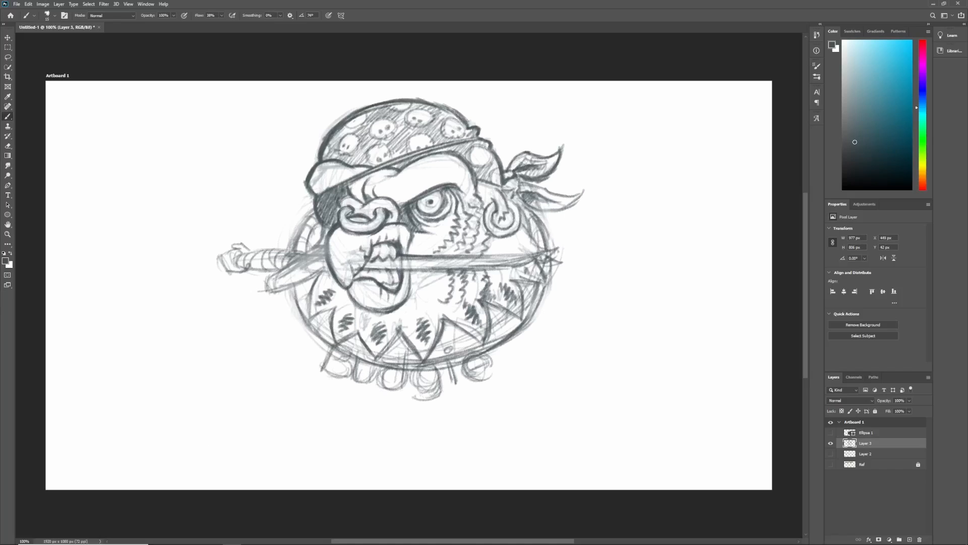
pyautogui.moveTo(291, 349); pyautogui.dragTo(323, 380)
pyautogui.moveTo(273, 333)
pyautogui.mouseDown()
pyautogui.moveTo(323, 383)
pyautogui.moveTo(410, 410)
pyautogui.moveTo(536, 352)
pyautogui.mouseUp()
pyautogui.moveTo(501, 381); pyautogui.dragTo(548, 344)
pyautogui.moveTo(437, 387); pyautogui.dragTo(432, 408)
pyautogui.moveTo(431, 395); pyautogui.dragTo(412, 398)
pyautogui.moveTo(438, 368); pyautogui.dragTo(415, 400)
pyautogui.moveTo(526, 359); pyautogui.dragTo(557, 332)
pyautogui.moveTo(546, 342); pyautogui.dragTo(575, 377)
# - Outline the banner's left end and lower curve, undoing the last two strokes
pyautogui.moveTo(277, 336); pyautogui.dragTo(254, 375)
pyautogui.moveTo(278, 336); pyautogui.dragTo(262, 368)
pyautogui.moveTo(293, 352); pyautogui.dragTo(260, 372)
pyautogui.moveTo(313, 362); pyautogui.dragTo(308, 370)
pyautogui.moveTo(261, 369)
pyautogui.mouseDown()
pyautogui.moveTo(389, 440)
pyautogui.moveTo(575, 374)
pyautogui.mouseUp()
pyautogui.moveTo(556, 333)
pyautogui.mouseDown()
pyautogui.moveTo(542, 341)
pyautogui.moveTo(573, 325)
pyautogui.moveTo(571, 382)
pyautogui.mouseUp()
pyautogui.hotkey('ctrl', 'z')
pyautogui.hotkey('ctrl', 'z')
# - Sketch a jagged, torn tail on the banner's right end and extend the ribbon on its left end
pyautogui.moveTo(519, 364); pyautogui.dragTo(566, 330)
pyautogui.moveTo(524, 359)
pyautogui.mouseDown()
pyautogui.moveTo(531, 368)
pyautogui.moveTo(505, 366)
pyautogui.mouseUp()
pyautogui.moveTo(506, 364)
pyautogui.mouseDown()
pyautogui.moveTo(560, 299)
pyautogui.moveTo(551, 338)
pyautogui.moveTo(606, 318)
pyautogui.mouseUp()
pyautogui.moveTo(557, 349); pyautogui.dragTo(612, 312)
pyautogui.moveTo(310, 359)
pyautogui.mouseDown()
pyautogui.moveTo(271, 325)
pyautogui.moveTo(296, 347)
pyautogui.mouseUp()
pyautogui.moveTo(277, 336); pyautogui.dragTo(267, 361)
pyautogui.moveTo(319, 392); pyautogui.dragTo(306, 406)
pyautogui.moveTo(324, 413)
pyautogui.mouseDown()
pyautogui.moveTo(382, 417)
pyautogui.moveTo(315, 409)
pyautogui.mouseUp()
pyautogui.hotkey('ctrl', 'z')
pyautogui.hotkey('ctrl', 'z')
pyautogui.hotkey('ctrl', 'z')
# - Letter "Smuggler" along the lower band of the banner and redraw the banner's long curve
pyautogui.moveTo(339, 414); pyautogui.dragTo(361, 419)
pyautogui.moveTo(456, 414); pyautogui.dragTo(445, 429)
pyautogui.moveTo(473, 405); pyautogui.dragTo(485, 423)
pyautogui.moveTo(506, 391); pyautogui.dragTo(527, 396)
pyautogui.moveTo(265, 366)
pyautogui.mouseDown()
pyautogui.moveTo(454, 438)
pyautogui.moveTo(564, 364)
pyautogui.mouseUp()
# - Letter "Budgie" in bold strokes across the frame's lower edge and shade the ribbon folds around it
pyautogui.moveTo(325, 342)
pyautogui.mouseDown()
pyautogui.moveTo(363, 382)
pyautogui.moveTo(388, 387)
pyautogui.mouseUp()
pyautogui.moveTo(405, 351); pyautogui.dragTo(402, 388)
pyautogui.moveTo(435, 369); pyautogui.dragTo(426, 406)
pyautogui.moveTo(313, 371); pyautogui.dragTo(435, 398)
pyautogui.moveTo(295, 357); pyautogui.dragTo(310, 373)
pyautogui.moveTo(280, 340); pyautogui.dragTo(290, 354)
pyautogui.moveTo(507, 372)
pyautogui.mouseDown()
pyautogui.moveTo(533, 357)
pyautogui.moveTo(572, 374)
pyautogui.moveTo(559, 351)
pyautogui.mouseUp()
pyautogui.moveTo(512, 382); pyautogui.dragTo(475, 407)
pyautogui.moveTo(442, 358); pyautogui.dragTo(454, 384)
pyautogui.moveTo(461, 366); pyautogui.dragTo(491, 382)
# - Strengthen the frame's lower right curve and outline the sword's guard and handle
pyautogui.moveTo(549, 276); pyautogui.dragTo(489, 355)
pyautogui.moveTo(542, 303); pyautogui.dragTo(489, 357)
pyautogui.moveTo(325, 310)
pyautogui.mouseDown()
pyautogui.moveTo(296, 317)
pyautogui.moveTo(335, 309)
pyautogui.mouseUp()
pyautogui.moveTo(273, 276)
pyautogui.mouseDown()
pyautogui.moveTo(274, 290)
pyautogui.moveTo(324, 246)
pyautogui.mouseUp()
pyautogui.moveTo(269, 290); pyautogui.dragTo(324, 270)
pyautogui.moveTo(305, 268); pyautogui.dragTo(328, 267)
pyautogui.moveTo(239, 269); pyautogui.dragTo(280, 271)
pyautogui.moveTo(243, 253); pyautogui.dragTo(310, 247)
# - Redraw the sword blade with firmer edges and extend it to a sharp tip beyond the frame
pyautogui.moveTo(525, 228); pyautogui.dragTo(560, 256)
pyautogui.moveTo(414, 270); pyautogui.dragTo(498, 264)
pyautogui.moveTo(449, 268); pyautogui.dragTo(536, 254)
pyautogui.moveTo(431, 255); pyautogui.dragTo(613, 246)
pyautogui.moveTo(499, 268); pyautogui.dragTo(611, 247)
pyautogui.moveTo(301, 270); pyautogui.dragTo(331, 271)
pyautogui.moveTo(355, 275); pyautogui.dragTo(574, 262)
pyautogui.moveTo(489, 256); pyautogui.dragTo(614, 238)
# - Darken the lines around the eye and the contours of the lower beak and mouth
pyautogui.moveTo(415, 202)
pyautogui.mouseDown()
pyautogui.moveTo(430, 218)
pyautogui.moveTo(449, 189)
pyautogui.mouseUp()
pyautogui.moveTo(447, 209)
pyautogui.mouseDown()
pyautogui.moveTo(456, 185)
pyautogui.moveTo(461, 198)
pyautogui.mouseUp()
pyautogui.moveTo(442, 188)
pyautogui.mouseDown()
pyautogui.moveTo(430, 192)
pyautogui.moveTo(414, 235)
pyautogui.mouseUp()
pyautogui.moveTo(409, 247); pyautogui.dragTo(414, 256)
pyautogui.moveTo(408, 289); pyautogui.dragTo(430, 277)
pyautogui.moveTo(411, 287)
pyautogui.mouseDown()
pyautogui.moveTo(451, 276)
pyautogui.moveTo(388, 323)
pyautogui.mouseUp()
pyautogui.moveTo(401, 312)
pyautogui.mouseDown()
pyautogui.moveTo(373, 334)
pyautogui.moveTo(365, 318)
pyautogui.mouseUp()
pyautogui.moveTo(418, 291)
pyautogui.mouseDown()
pyautogui.moveTo(400, 321)
pyautogui.moveTo(409, 308)
pyautogui.mouseUp()
pyautogui.moveTo(356, 299); pyautogui.dragTo(348, 320)
pyautogui.moveTo(353, 289); pyautogui.dragTo(342, 303)
# - Redraw the upper beak's outline and define the mouth edge and teeth
pyautogui.moveTo(339, 229)
pyautogui.mouseDown()
pyautogui.moveTo(348, 289)
pyautogui.moveTo(367, 288)
pyautogui.mouseUp()
pyautogui.moveTo(398, 234); pyautogui.dragTo(376, 246)
pyautogui.moveTo(389, 240); pyautogui.dragTo(370, 258)
pyautogui.moveTo(366, 258)
pyautogui.mouseDown()
pyautogui.moveTo(373, 241)
pyautogui.moveTo(398, 235)
pyautogui.moveTo(403, 247)
pyautogui.mouseUp()
pyautogui.moveTo(369, 251); pyautogui.dragTo(356, 278)
pyautogui.moveTo(356, 265); pyautogui.dragTo(348, 285)
pyautogui.moveTo(378, 243); pyautogui.dragTo(384, 248)
pyautogui.moveTo(384, 284); pyautogui.dragTo(392, 291)
pyautogui.moveTo(390, 272); pyautogui.dragTo(384, 283)
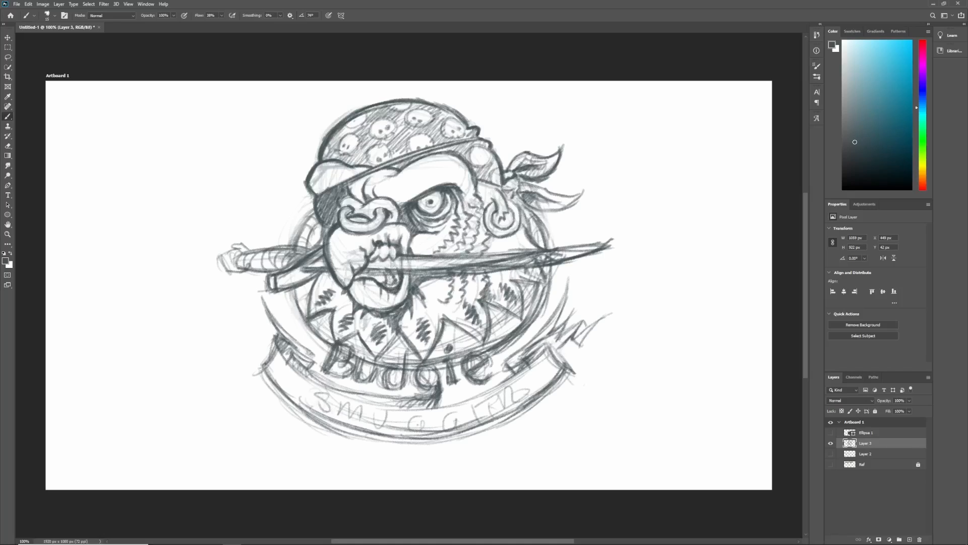
# - Add wrinkles and shading to the brow and hatch the shadow between the earring and the blade
pyautogui.moveTo(468, 176); pyautogui.dragTo(460, 204)
pyautogui.moveTo(441, 163); pyautogui.dragTo(475, 193)
pyautogui.moveTo(395, 177)
pyautogui.mouseDown()
pyautogui.moveTo(382, 198)
pyautogui.moveTo(392, 197)
pyautogui.mouseUp()
pyautogui.moveTo(414, 238); pyautogui.dragTo(427, 233)
pyautogui.moveTo(501, 247); pyautogui.dragTo(530, 236)
pyautogui.moveTo(488, 249); pyautogui.dragTo(499, 237)
pyautogui.moveTo(505, 284); pyautogui.dragTo(527, 267)
pyautogui.moveTo(510, 226); pyautogui.dragTo(511, 209)
pyautogui.moveTo(523, 235); pyautogui.dragTo(529, 219)
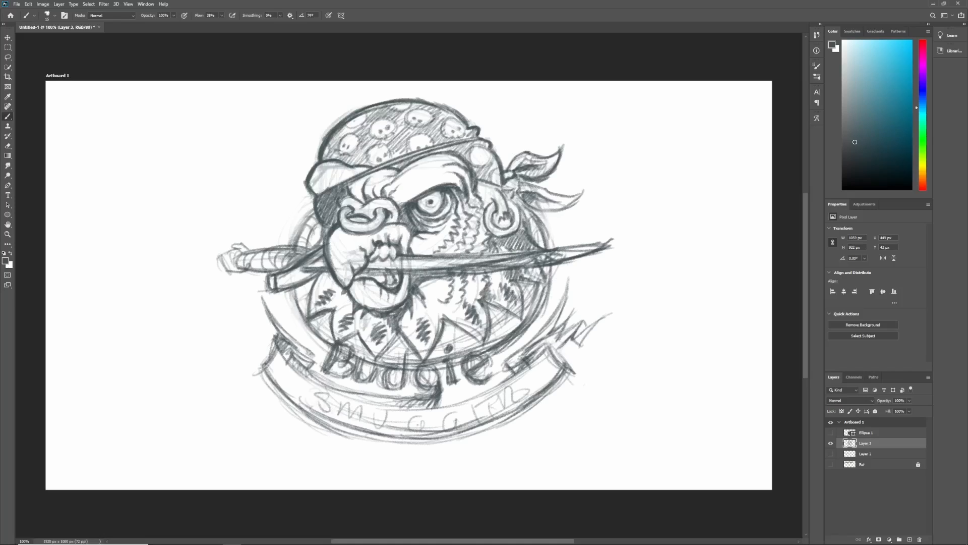
# - Hatch the neck feathers below the blade, and darken the upper eyelid, iris and bandana's lower edge
pyautogui.moveTo(490, 277); pyautogui.dragTo(519, 272)
pyautogui.moveTo(512, 309); pyautogui.dragTo(522, 283)
pyautogui.moveTo(393, 204); pyautogui.dragTo(461, 183)
pyautogui.moveTo(426, 206); pyautogui.dragTo(436, 202)
pyautogui.moveTo(341, 188); pyautogui.dragTo(427, 150)
# - Darken the sword handle's outline and draw the wrapping bands on the grip
pyautogui.moveTo(318, 246)
pyautogui.mouseDown()
pyautogui.moveTo(292, 272)
pyautogui.moveTo(323, 257)
pyautogui.moveTo(285, 269)
pyautogui.mouseUp()
pyautogui.moveTo(295, 247); pyautogui.dragTo(251, 252)
pyautogui.moveTo(250, 251)
pyautogui.mouseDown()
pyautogui.moveTo(244, 264)
pyautogui.moveTo(277, 270)
pyautogui.mouseUp()
pyautogui.moveTo(272, 255); pyautogui.dragTo(284, 268)
pyautogui.moveTo(302, 271); pyautogui.dragTo(328, 272)
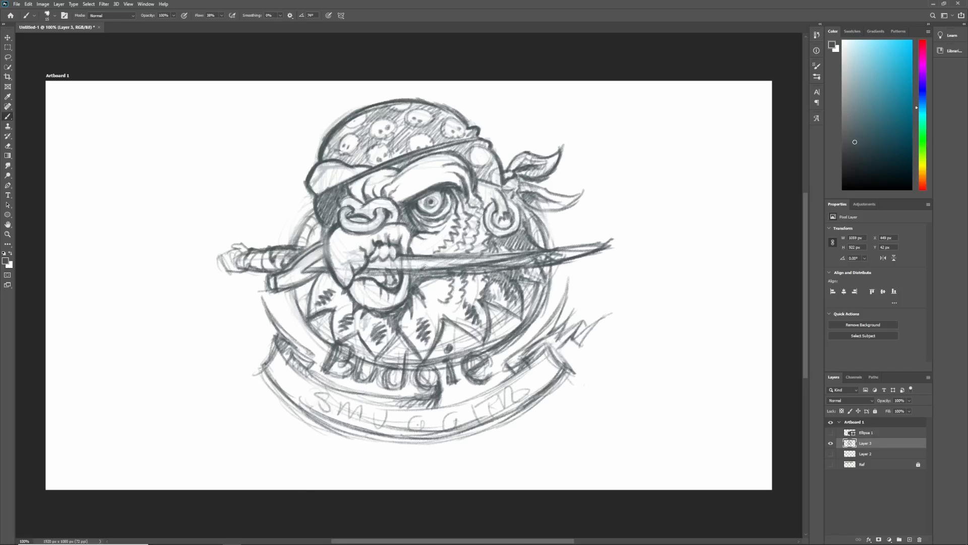
# - Refine the blade up to its tip and detail the sword's pommel and grip
pyautogui.moveTo(403, 267); pyautogui.dragTo(575, 255)
pyautogui.moveTo(610, 243)
pyautogui.mouseDown()
pyautogui.moveTo(368, 268)
pyautogui.moveTo(493, 270)
pyautogui.moveTo(610, 243)
pyautogui.mouseUp()
pyautogui.moveTo(375, 264); pyautogui.dragTo(610, 242)
pyautogui.moveTo(264, 256); pyautogui.dragTo(245, 270)
pyautogui.moveTo(248, 245)
pyautogui.mouseDown()
pyautogui.moveTo(225, 252)
pyautogui.moveTo(237, 273)
pyautogui.mouseUp()
pyautogui.moveTo(231, 250); pyautogui.dragTo(235, 259)
pyautogui.moveTo(324, 228); pyautogui.dragTo(319, 241)
# - Draw a second row of ragged feather tips behind the jagged feathers at both sides of the neck
pyautogui.moveTo(518, 280); pyautogui.dragTo(548, 288)
pyautogui.moveTo(522, 293); pyautogui.dragTo(520, 321)
pyautogui.moveTo(487, 301)
pyautogui.mouseDown()
pyautogui.moveTo(519, 321)
pyautogui.moveTo(488, 341)
pyautogui.mouseUp()
pyautogui.moveTo(449, 322); pyautogui.dragTo(484, 341)
pyautogui.moveTo(309, 280); pyautogui.dragTo(312, 325)
pyautogui.moveTo(303, 307)
pyautogui.mouseDown()
pyautogui.moveTo(333, 343)
pyautogui.moveTo(381, 363)
pyautogui.mouseUp()
# - Continue the ragged second feather row around the neck's lower edge and touch up the back of the bandana
pyautogui.moveTo(358, 335); pyautogui.dragTo(427, 355)
pyautogui.moveTo(411, 323); pyautogui.dragTo(468, 363)
pyautogui.moveTo(315, 313); pyautogui.dragTo(332, 342)
pyautogui.moveTo(342, 338)
pyautogui.mouseDown()
pyautogui.moveTo(390, 368)
pyautogui.moveTo(422, 338)
pyautogui.mouseUp()
pyautogui.moveTo(431, 368)
pyautogui.mouseDown()
pyautogui.moveTo(449, 323)
pyautogui.moveTo(479, 321)
pyautogui.mouseUp()
pyautogui.moveTo(489, 327); pyautogui.dragTo(517, 304)
pyautogui.moveTo(519, 295); pyautogui.dragTo(538, 281)
pyautogui.moveTo(492, 169); pyautogui.dragTo(504, 147)
pyautogui.moveTo(471, 124)
pyautogui.mouseDown()
pyautogui.moveTo(493, 152)
pyautogui.moveTo(478, 130)
pyautogui.mouseUp()
# - Duplicate Layer 3 and hide the original layer
pyautogui.rightClick(863, 443)
pyautogui.click(882, 171)
pyautogui.press('Return')
pyautogui.click(831, 454)
# - Lasso and delete the banner, lettering and frame remnants around the budgie on the duplicated layer
pyautogui.press('l')
pyautogui.moveTo(251, 291)
pyautogui.mouseDown()
pyautogui.moveTo(307, 295)
pyautogui.moveTo(364, 353)
pyautogui.moveTo(449, 333)
pyautogui.moveTo(541, 291)
pyautogui.moveTo(222, 274)
pyautogui.mouseUp()
pyautogui.press('Delete')
pyautogui.hotkey('ctrl', 'd')
pyautogui.moveTo(287, 246)
pyautogui.mouseDown()
pyautogui.moveTo(317, 244)
pyautogui.moveTo(284, 245)
pyautogui.mouseUp()
pyautogui.press('Delete')
pyautogui.hotkey('ctrl', 'd')
# - Redraw the bandana's knot and both of its tails with the Brush tool
pyautogui.press('b')
pyautogui.moveTo(516, 198)
pyautogui.mouseDown()
pyautogui.moveTo(541, 247)
pyautogui.moveTo(584, 191)
pyautogui.mouseUp()
pyautogui.moveTo(520, 184); pyautogui.dragTo(569, 197)
pyautogui.moveTo(523, 196)
pyautogui.mouseDown()
pyautogui.moveTo(506, 167)
pyautogui.moveTo(553, 156)
pyautogui.mouseUp()
pyautogui.moveTo(520, 179); pyautogui.dragTo(560, 151)
# - Move the budgie down on the artboard and shade the ragged feather tips around the neck
pyautogui.keyDown('ctrl'); pyautogui.moveTo(652, 249); pyautogui.dragTo(636, 290); pyautogui.keyUp('ctrl')
pyautogui.moveTo(462, 221); pyautogui.dragTo(486, 229)
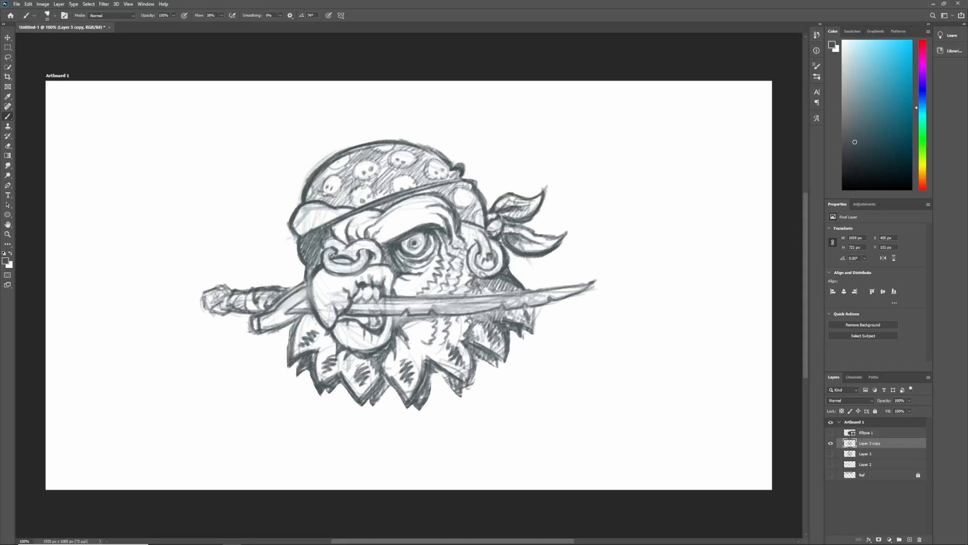
pyautogui.moveTo(535, 305)
pyautogui.mouseDown()
pyautogui.moveTo(492, 367)
pyautogui.moveTo(438, 396)
pyautogui.moveTo(383, 385)
pyautogui.moveTo(327, 396)
pyautogui.mouseUp()
pyautogui.moveTo(532, 311)
pyautogui.mouseDown()
pyautogui.moveTo(445, 312)
pyautogui.moveTo(550, 302)
pyautogui.mouseUp()
# - Reinforce the sword blade out to its tip and tidy the beak around the blade with the Brush tool
pyautogui.moveTo(489, 297); pyautogui.dragTo(587, 281)
pyautogui.moveTo(380, 296); pyautogui.dragTo(354, 305)
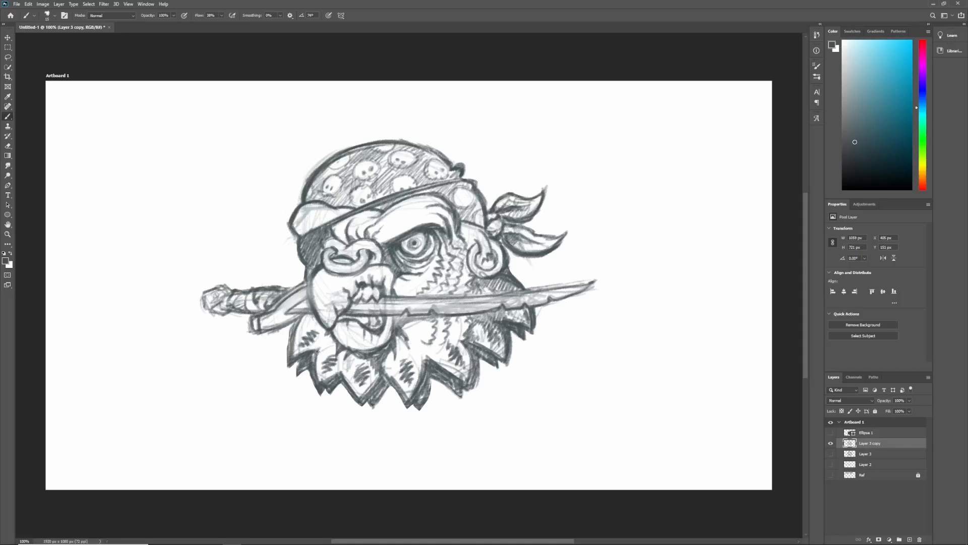
pyautogui.moveTo(348, 290)
pyautogui.mouseDown()
pyautogui.moveTo(323, 308)
pyautogui.moveTo(365, 348)
pyautogui.mouseUp()
# - Paint white highlights around the eye and along the ragged lower feather edges, finishing with the dark colour active again
pyautogui.press('x')
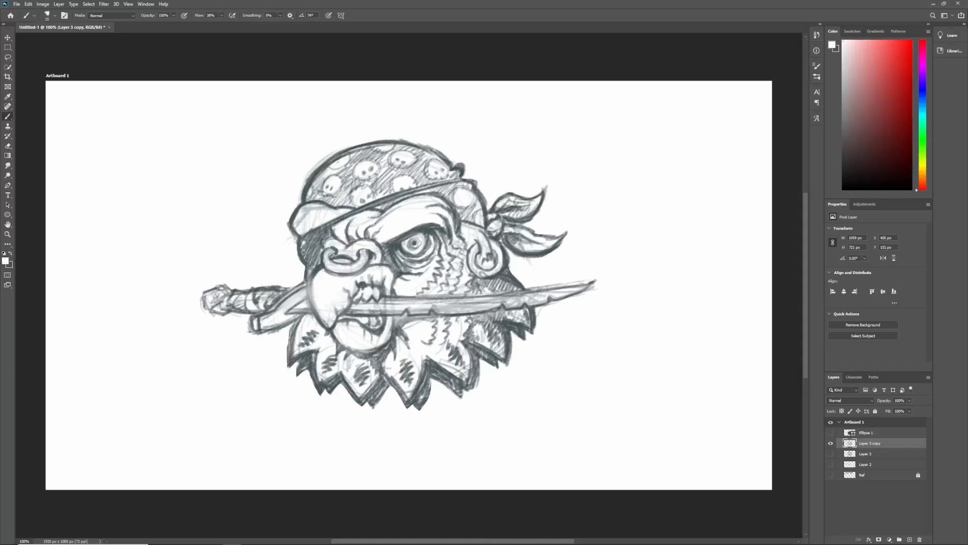
pyautogui.moveTo(403, 252)
pyautogui.mouseDown()
pyautogui.moveTo(415, 260)
pyautogui.moveTo(436, 234)
pyautogui.mouseUp()
pyautogui.moveTo(444, 236); pyautogui.dragTo(452, 248)
pyautogui.moveTo(290, 368)
pyautogui.mouseDown()
pyautogui.moveTo(311, 354)
pyautogui.moveTo(311, 369)
pyautogui.mouseUp()
pyautogui.moveTo(326, 390); pyautogui.dragTo(342, 376)
pyautogui.moveTo(367, 403)
pyautogui.mouseDown()
pyautogui.moveTo(391, 383)
pyautogui.moveTo(472, 373)
pyautogui.moveTo(532, 325)
pyautogui.mouseUp()
pyautogui.click(10, 254)
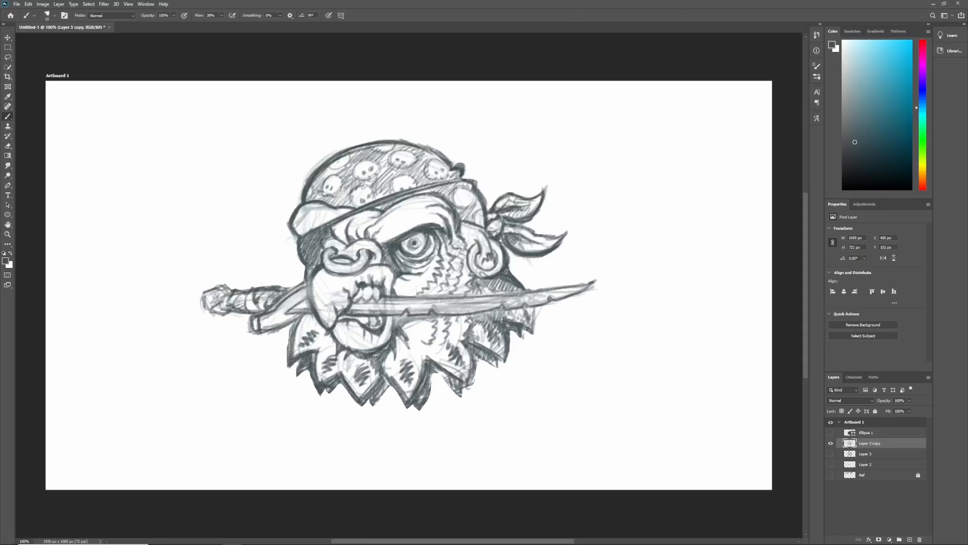
# - Darken the shadows along the ragged neck feathers, working from beneath the sword blade toward the feathers under the beak
pyautogui.moveTo(530, 308); pyautogui.dragTo(529, 329)
pyautogui.moveTo(533, 323)
pyautogui.mouseDown()
pyautogui.moveTo(502, 326)
pyautogui.moveTo(521, 340)
pyautogui.moveTo(508, 346)
pyautogui.moveTo(505, 368)
pyautogui.moveTo(472, 357)
pyautogui.moveTo(468, 392)
pyautogui.moveTo(432, 387)
pyautogui.moveTo(445, 374)
pyautogui.mouseUp()
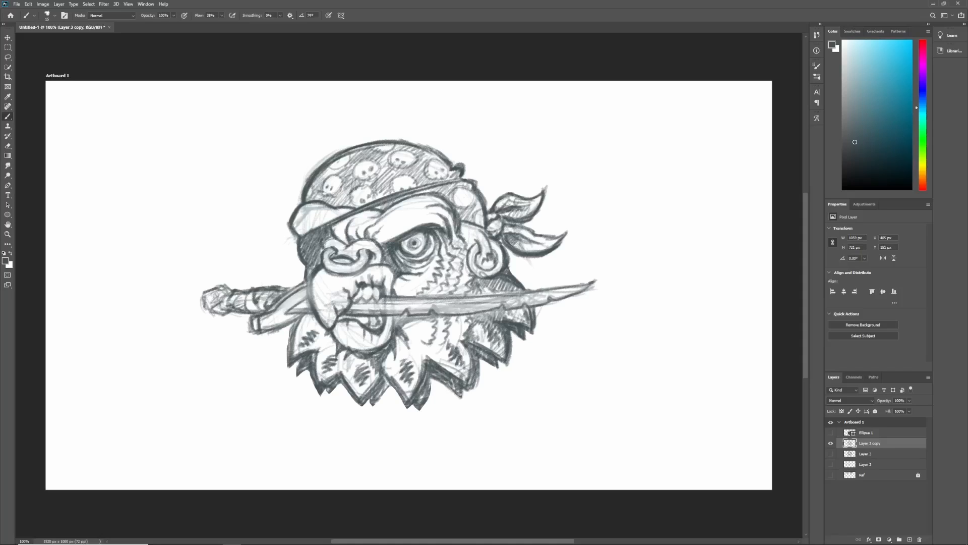
pyautogui.moveTo(390, 381)
pyautogui.mouseDown()
pyautogui.moveTo(367, 410)
pyautogui.moveTo(338, 382)
pyautogui.moveTo(345, 377)
pyautogui.moveTo(303, 357)
pyautogui.mouseUp()
# - Refine the sword blade's edges out to the tip and clean the stray sketch lines off the beak
pyautogui.moveTo(444, 314); pyautogui.dragTo(549, 303)
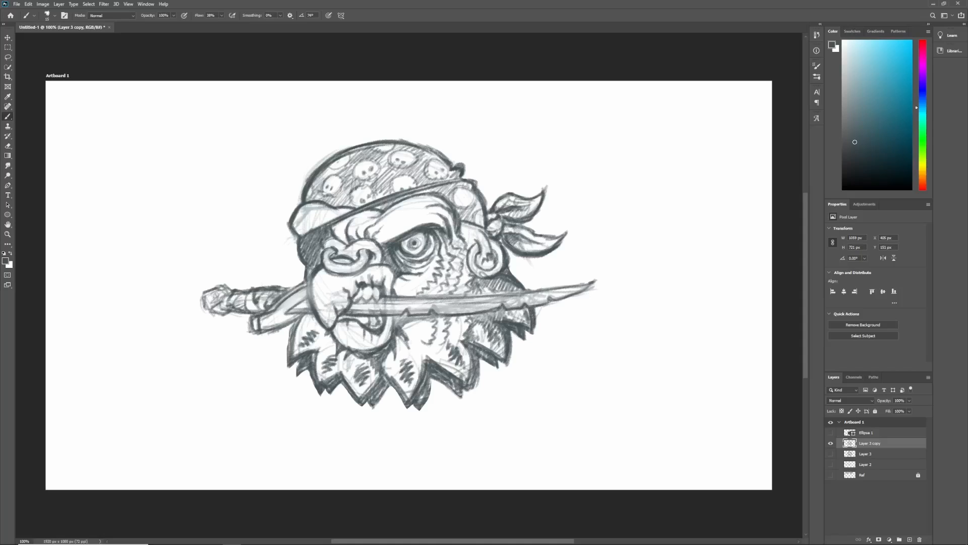
pyautogui.moveTo(492, 296); pyautogui.dragTo(593, 279)
pyautogui.moveTo(359, 292); pyautogui.dragTo(363, 302)
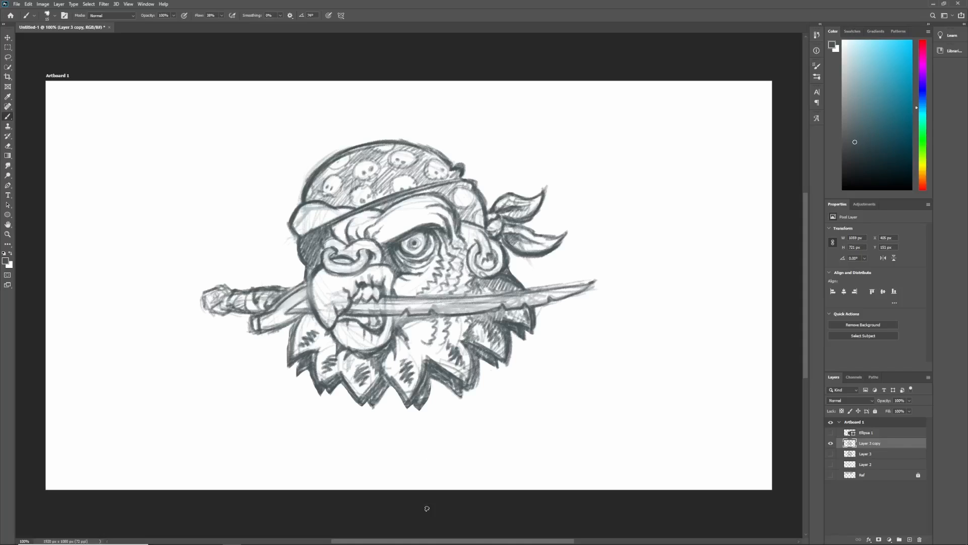
pyautogui.moveTo(326, 297)
pyautogui.mouseDown()
pyautogui.moveTo(340, 304)
pyautogui.moveTo(331, 295)
pyautogui.moveTo(353, 350)
pyautogui.moveTo(370, 333)
pyautogui.mouseUp()
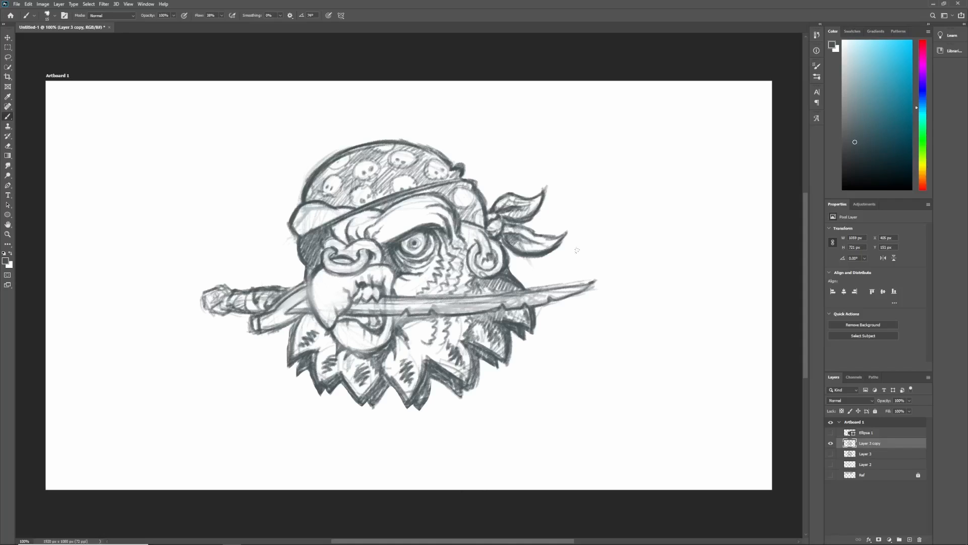
# - Brush white accents around the eye and between the feather tips and their shadows, and touch up the beak's outline in the dark colour
pyautogui.click(11, 254)
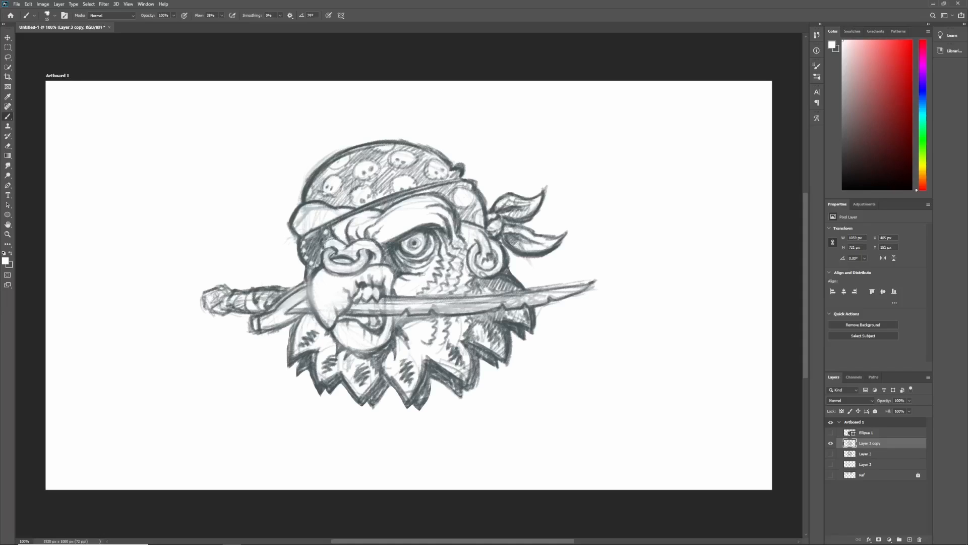
pyautogui.moveTo(412, 265); pyautogui.dragTo(406, 257)
pyautogui.moveTo(428, 259)
pyautogui.mouseDown()
pyautogui.moveTo(436, 238)
pyautogui.moveTo(449, 243)
pyautogui.mouseUp()
pyautogui.moveTo(309, 360)
pyautogui.mouseDown()
pyautogui.moveTo(311, 376)
pyautogui.moveTo(342, 380)
pyautogui.moveTo(367, 402)
pyautogui.moveTo(382, 384)
pyautogui.moveTo(419, 384)
pyautogui.moveTo(432, 371)
pyautogui.moveTo(468, 392)
pyautogui.moveTo(473, 346)
pyautogui.moveTo(500, 354)
pyautogui.moveTo(491, 358)
pyautogui.moveTo(521, 331)
pyautogui.moveTo(511, 335)
pyautogui.moveTo(507, 325)
pyautogui.moveTo(530, 328)
pyautogui.mouseUp()
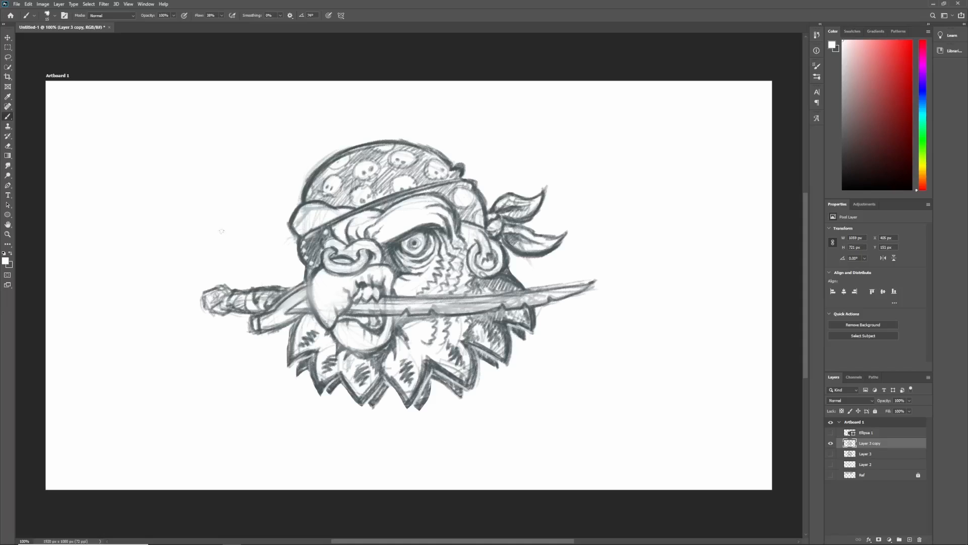
pyautogui.click(11, 253)
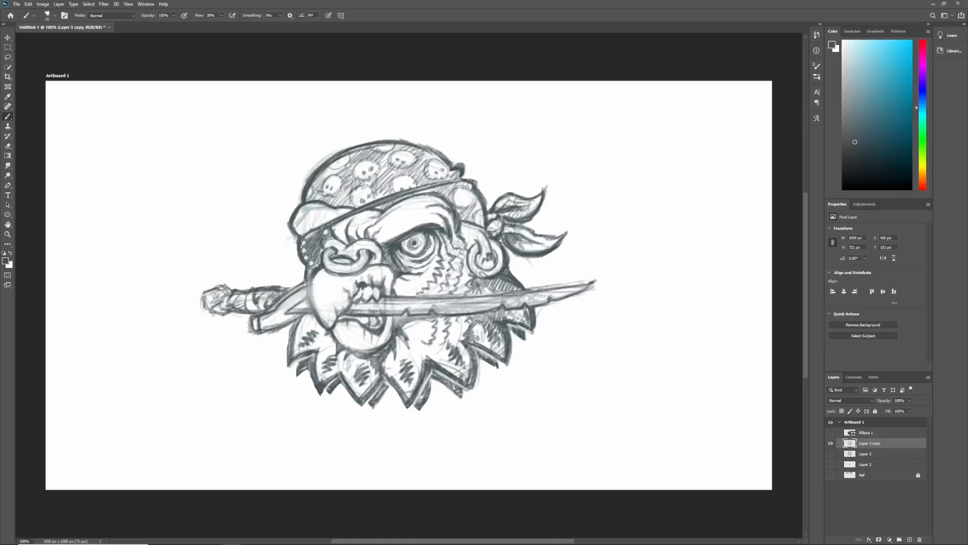
pyautogui.moveTo(311, 281)
pyautogui.mouseDown()
pyautogui.moveTo(309, 310)
pyautogui.moveTo(317, 272)
pyautogui.mouseUp()
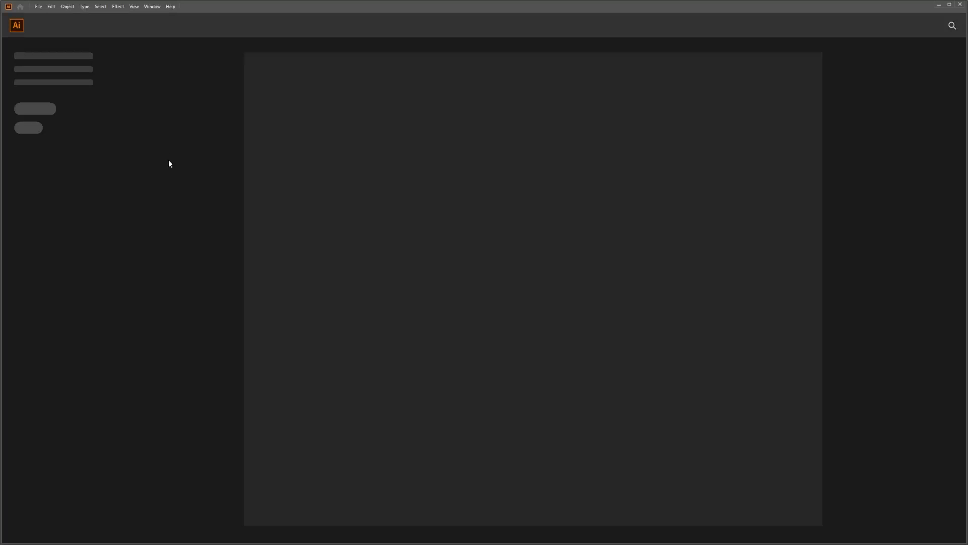
# - In Illustrator, start a new document from the custom 3000 x 3000 px preset
pyautogui.click(38, 7)
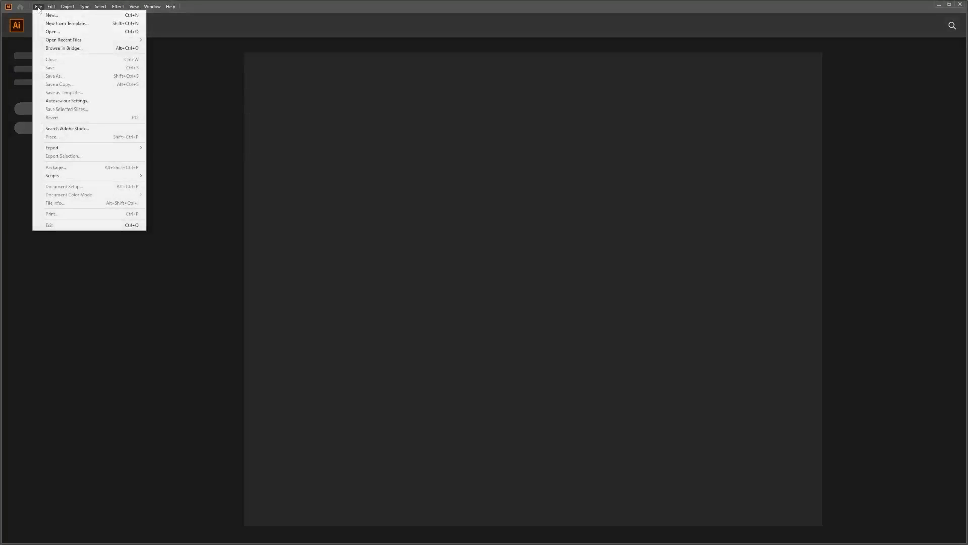
pyautogui.click(55, 15)
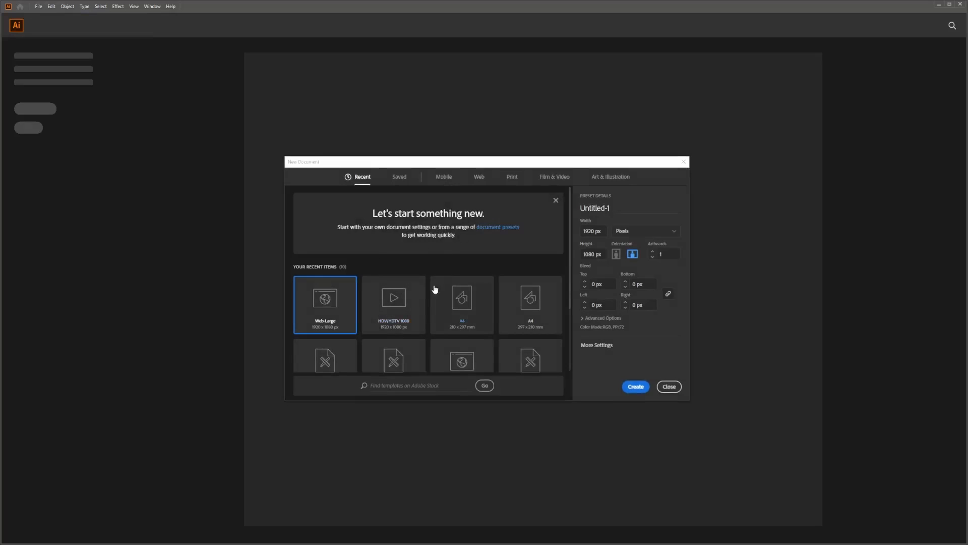
pyautogui.scroll(-3, 436, 290)
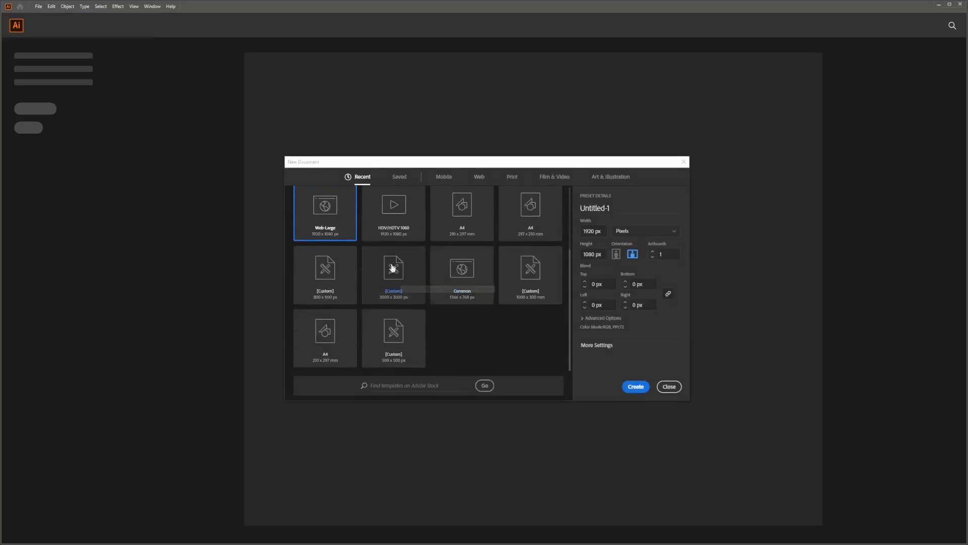
pyautogui.click(399, 275)
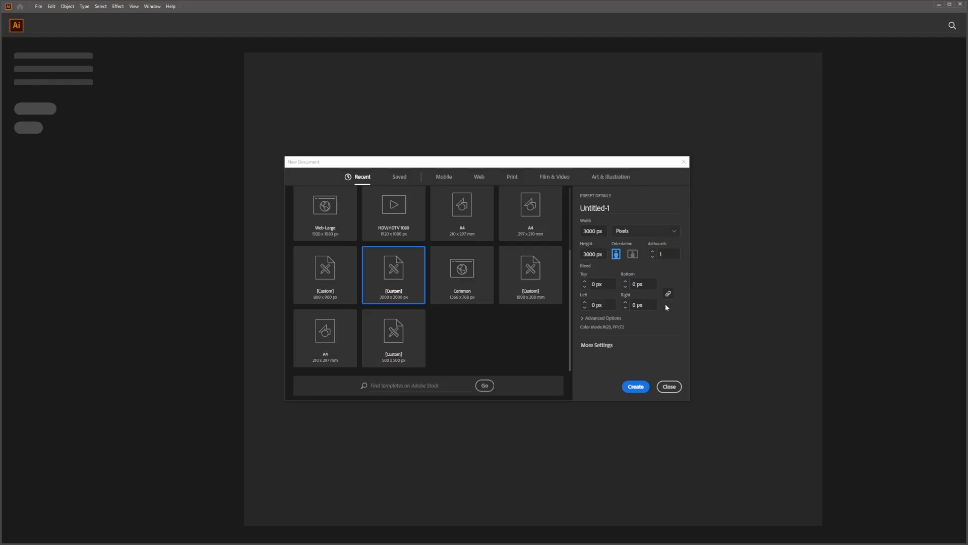
# - Set the new document's raster effects to High (300 ppi), keep RGB Color and create it
pyautogui.click(621, 327)
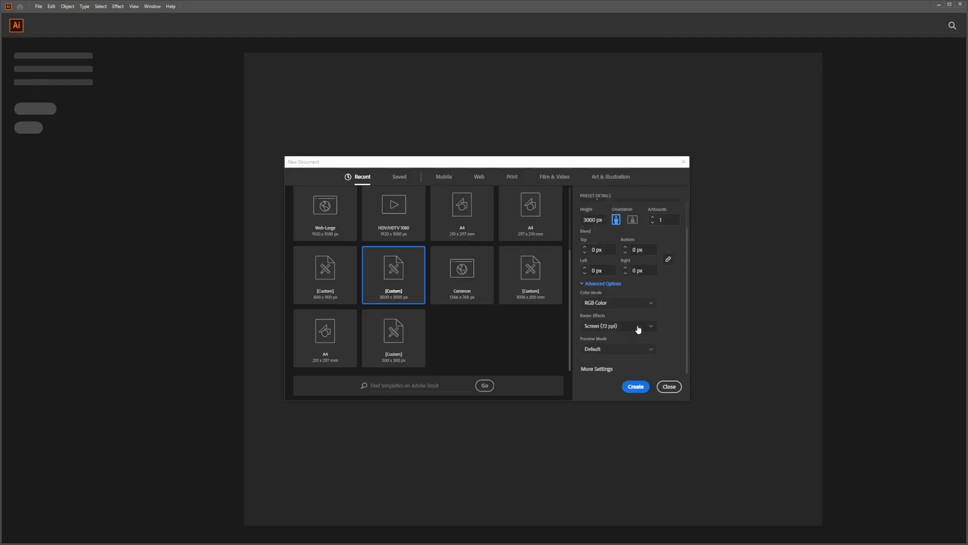
pyautogui.click(646, 327)
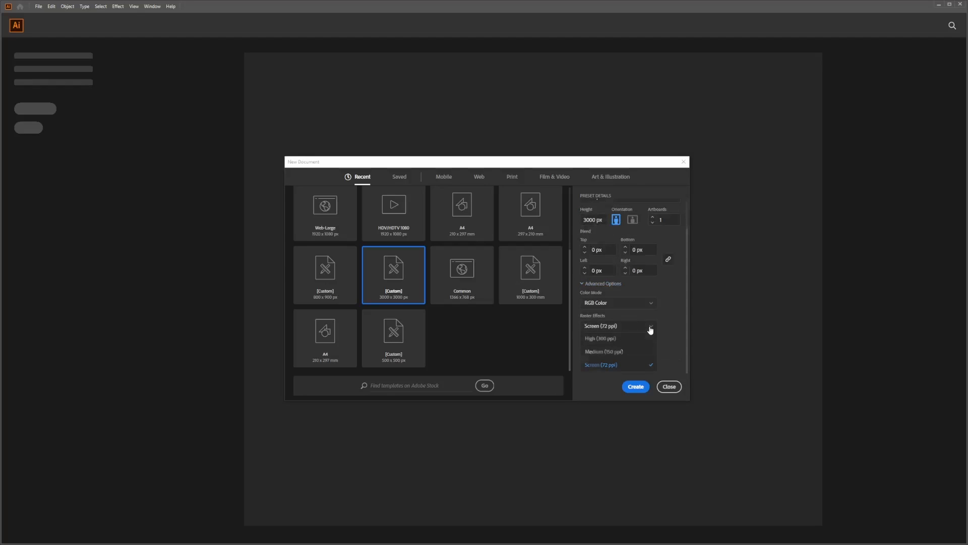
pyautogui.click(601, 339)
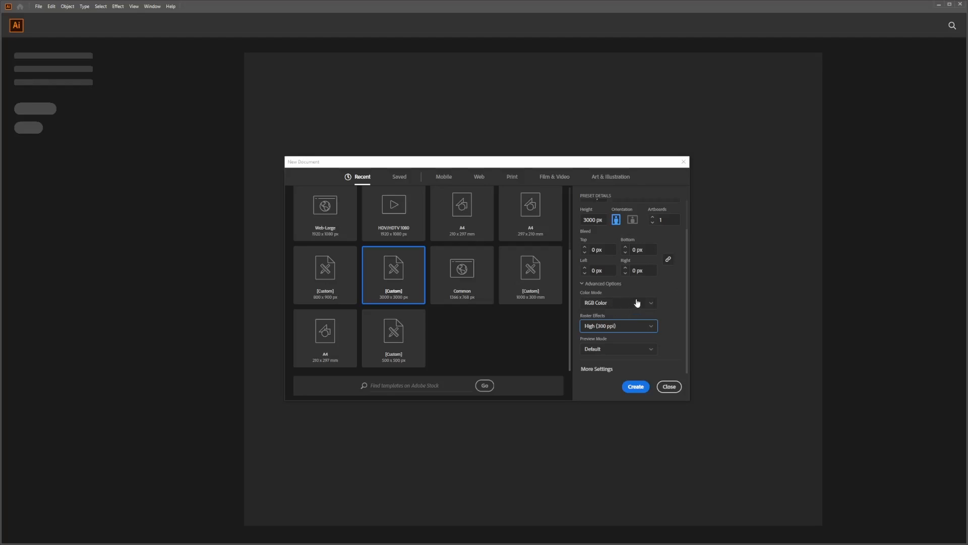
pyautogui.scroll(2, 672, 307)
pyautogui.scroll(-2, 675, 326)
pyautogui.scroll(2, 676, 326)
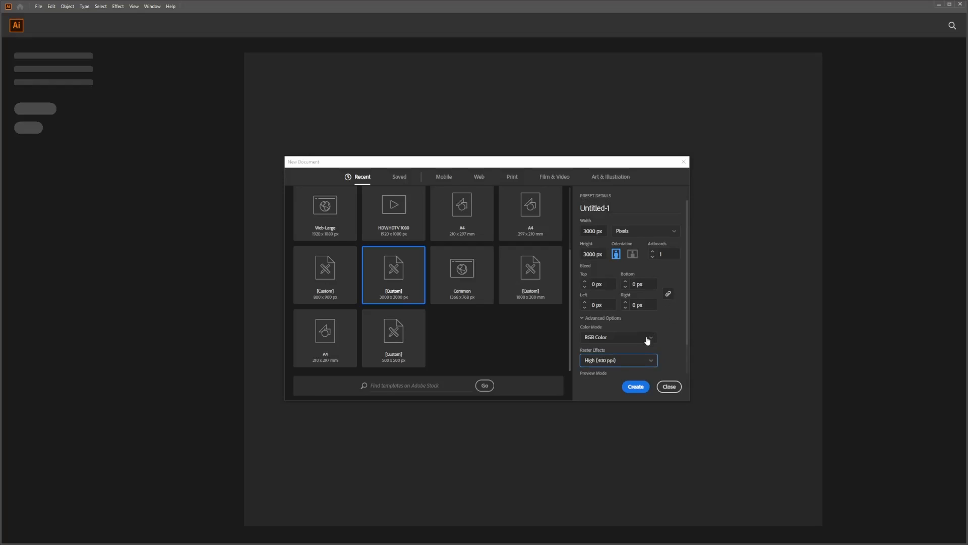
pyautogui.click(638, 387)
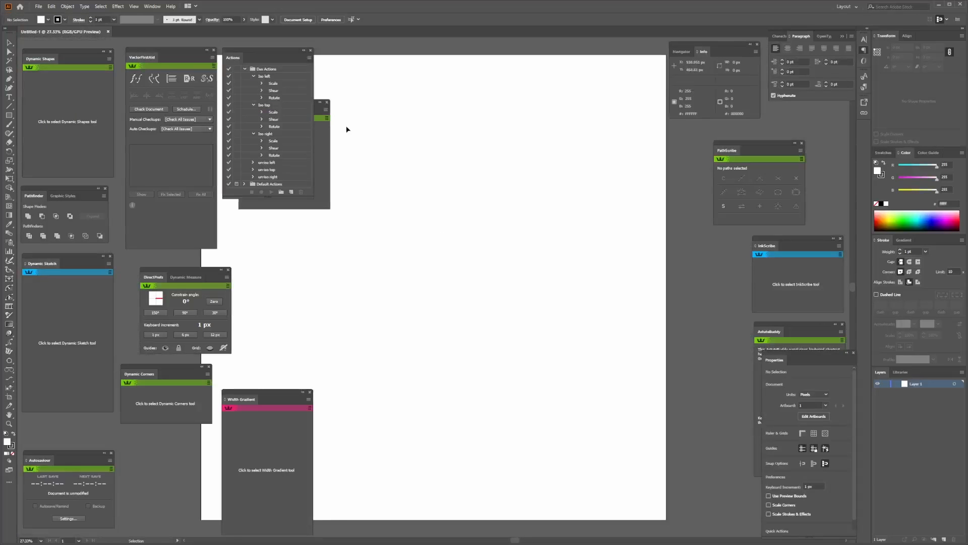
# - Close the floating Actions and Reform panels that cover the artboard
pyautogui.click(311, 50)
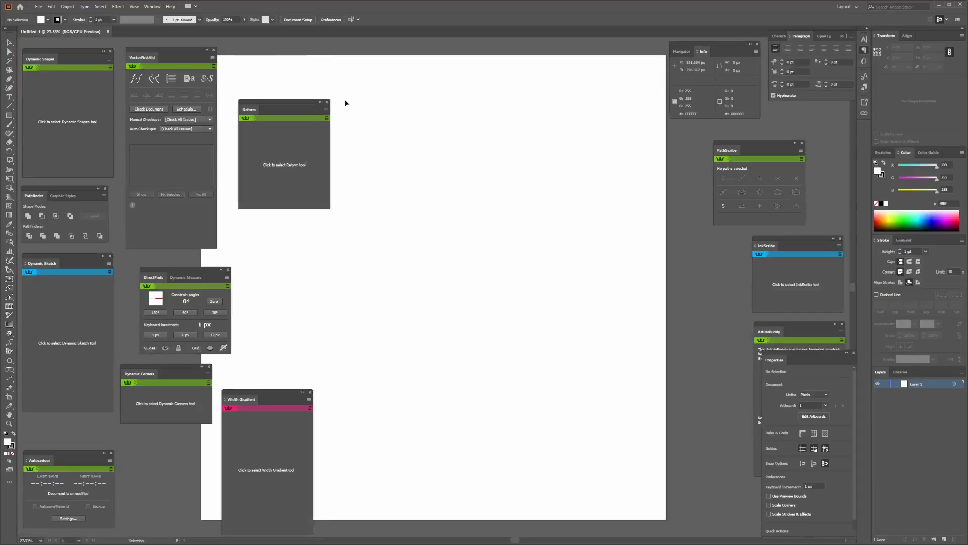
pyautogui.click(326, 102)
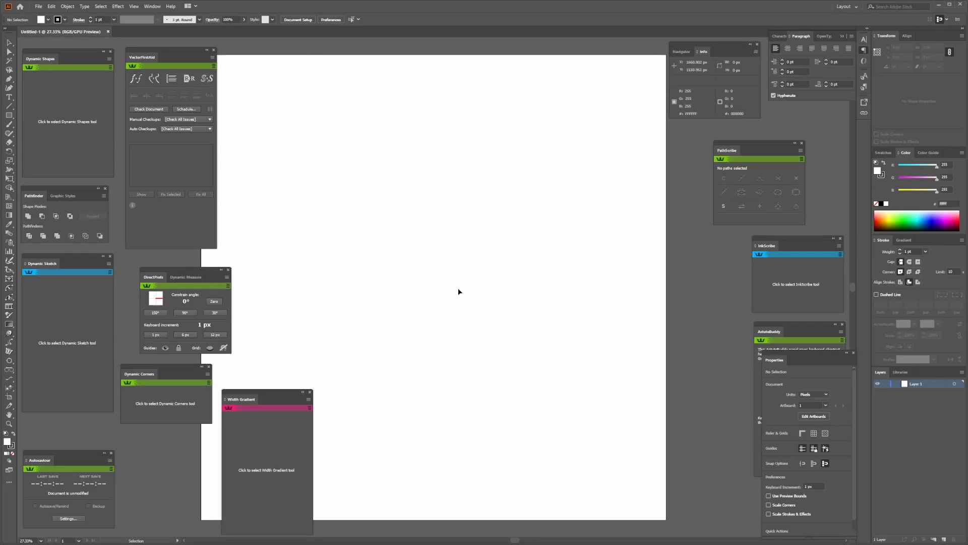
# - Select the whole budgie drawing in Photoshop with a rectangular marquee and copy it into the new Illustrator document
pyautogui.hotkey('alt', 'Tab')
pyautogui.hotkey('alt', 'Tab')
pyautogui.hotkey('alt', 'Tab')
pyautogui.hotkey('alt', 'Tab')
pyautogui.hotkey('alt', 'Tab')
pyautogui.hotkey('alt', 'Tab')
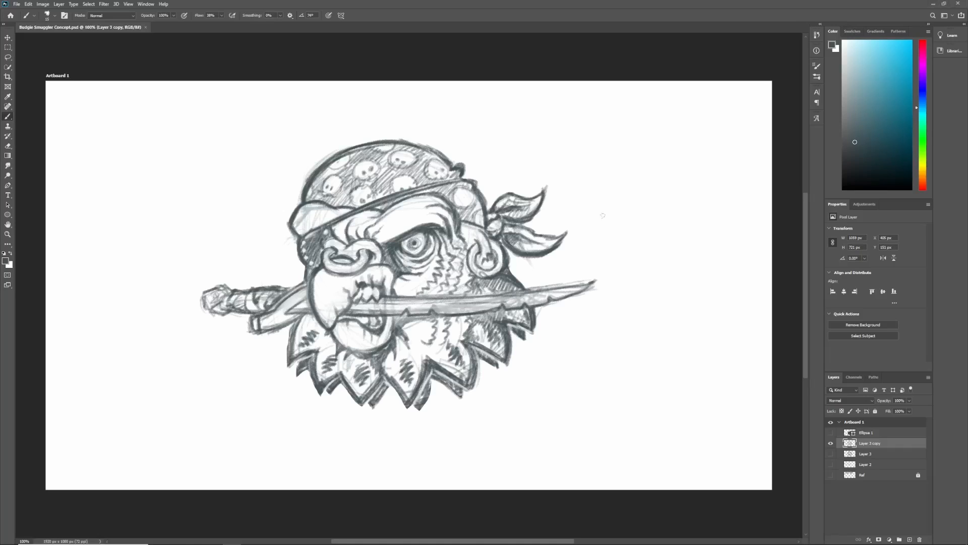
pyautogui.press('m')
pyautogui.moveTo(183, 124)
pyautogui.mouseDown()
pyautogui.moveTo(566, 411)
pyautogui.moveTo(612, 425)
pyautogui.moveTo(604, 417)
pyautogui.mouseUp()
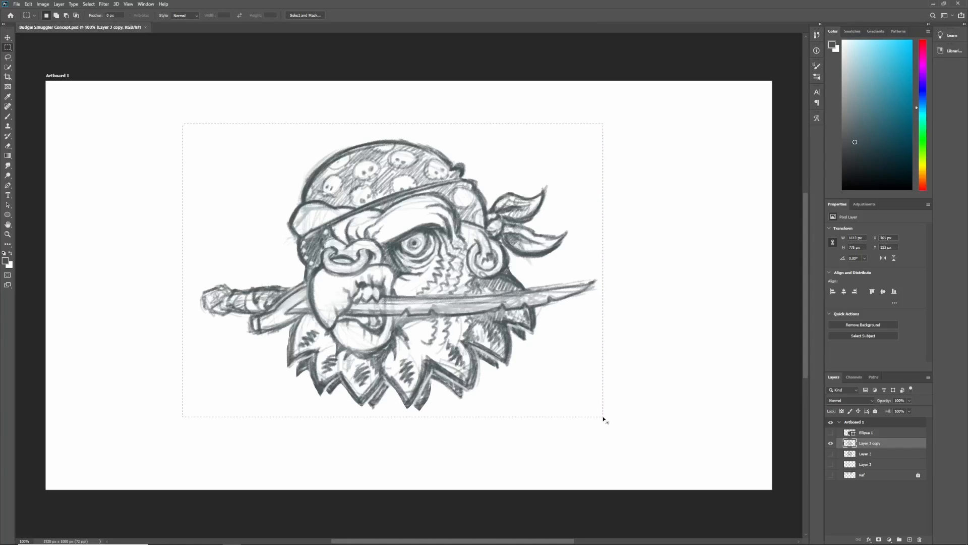
pyautogui.hotkey('alt', 'Tab')
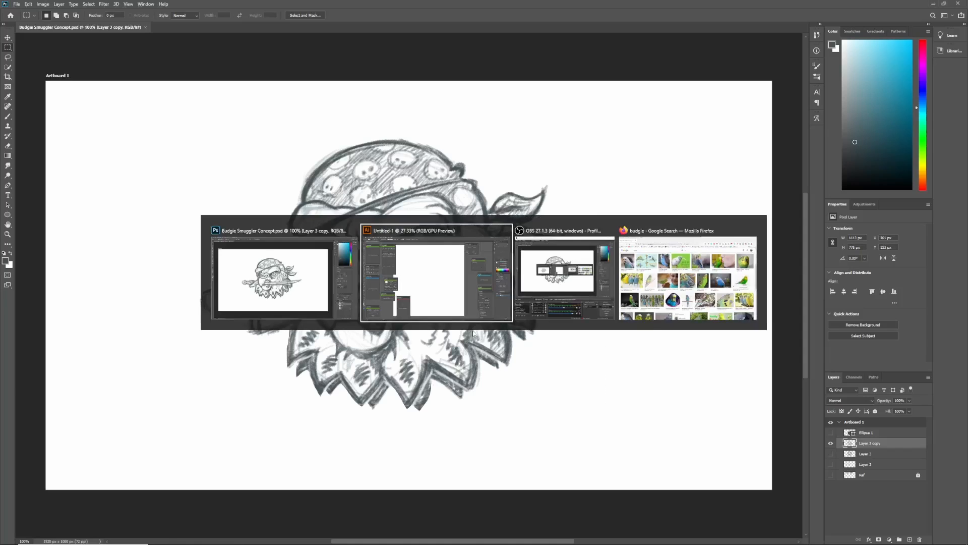
pyautogui.hotkey('ctrl', 'v')
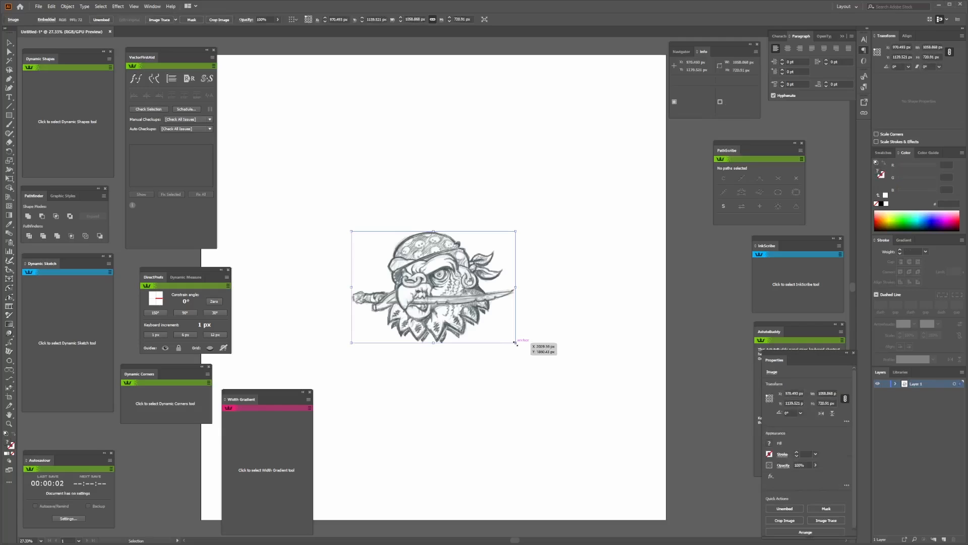
# - Enlarge the pasted budgie sketch proportionally to about 2976 x 2026 px and centre it on the artboard
pyautogui.moveTo(516, 343)
pyautogui.mouseDown()
pyautogui.moveTo(538, 375)
pyautogui.moveTo(704, 497)
pyautogui.mouseUp()
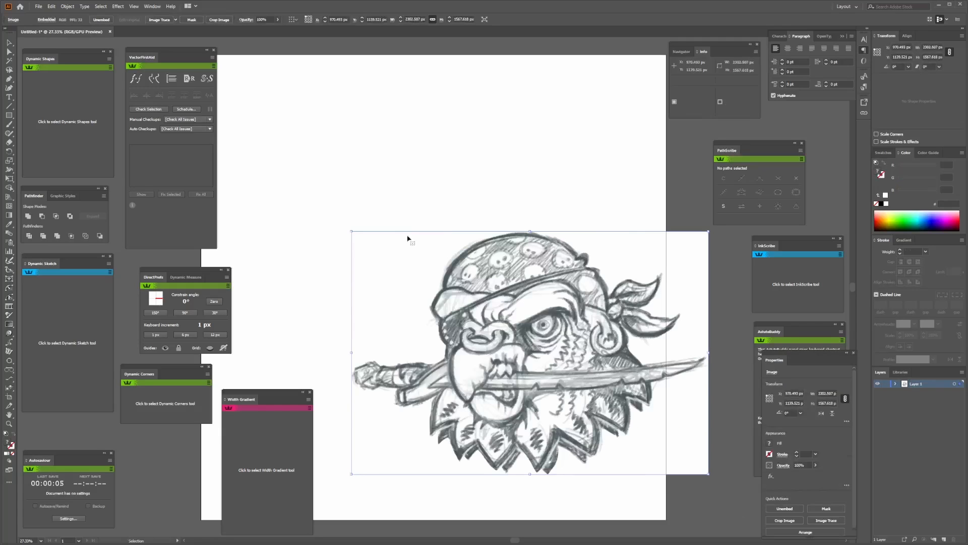
pyautogui.moveTo(351, 232); pyautogui.dragTo(249, 140)
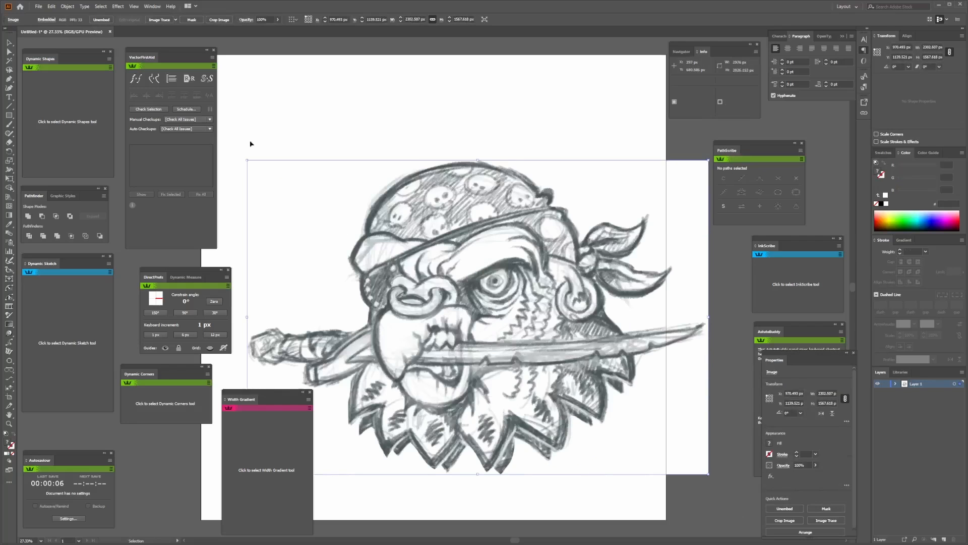
pyautogui.moveTo(472, 271); pyautogui.dragTo(427, 249)
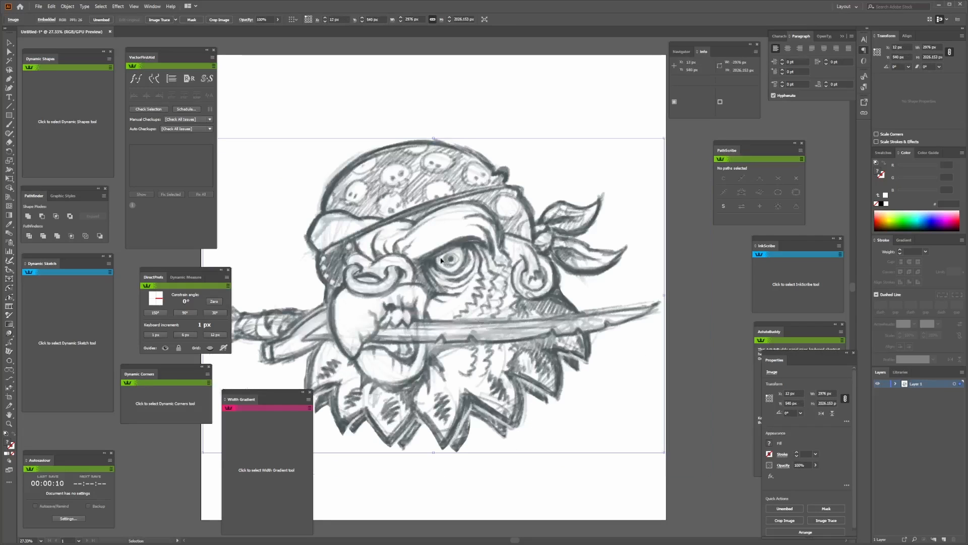
# - Scale the budgie sketch down to about 2890 x 1968 px, leaving a small margin on both sides of the artboard
pyautogui.moveTo(437, 351)
pyautogui.mouseDown()
pyautogui.moveTo(487, 330)
pyautogui.moveTo(475, 327)
pyautogui.mouseUp()
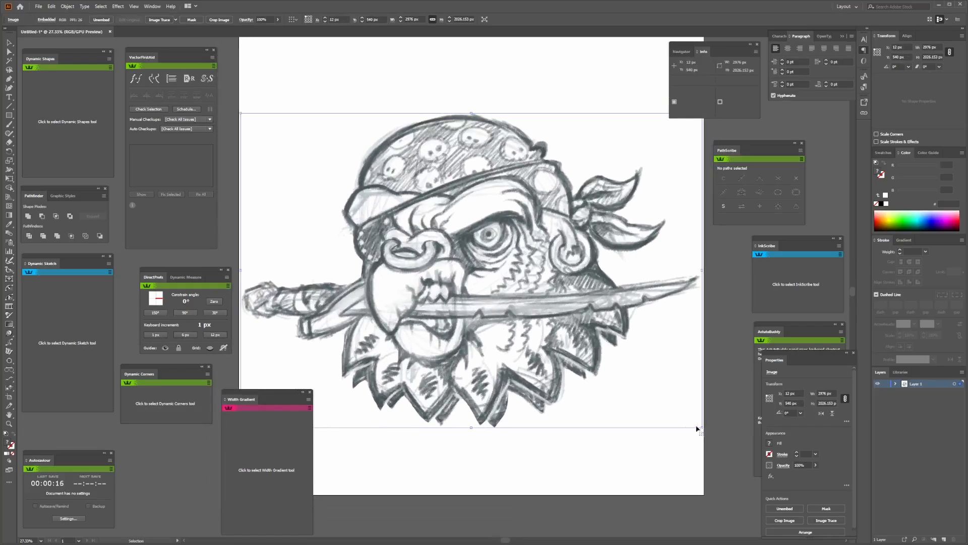
pyautogui.moveTo(702, 427); pyautogui.dragTo(674, 407)
pyautogui.moveTo(511, 331)
pyautogui.mouseDown()
pyautogui.moveTo(524, 333)
pyautogui.moveTo(509, 329)
pyautogui.mouseUp()
pyautogui.hotkey('shift', 'Left')
pyautogui.hotkey('shift', 'Left')
pyautogui.moveTo(497, 292); pyautogui.dragTo(498, 303)
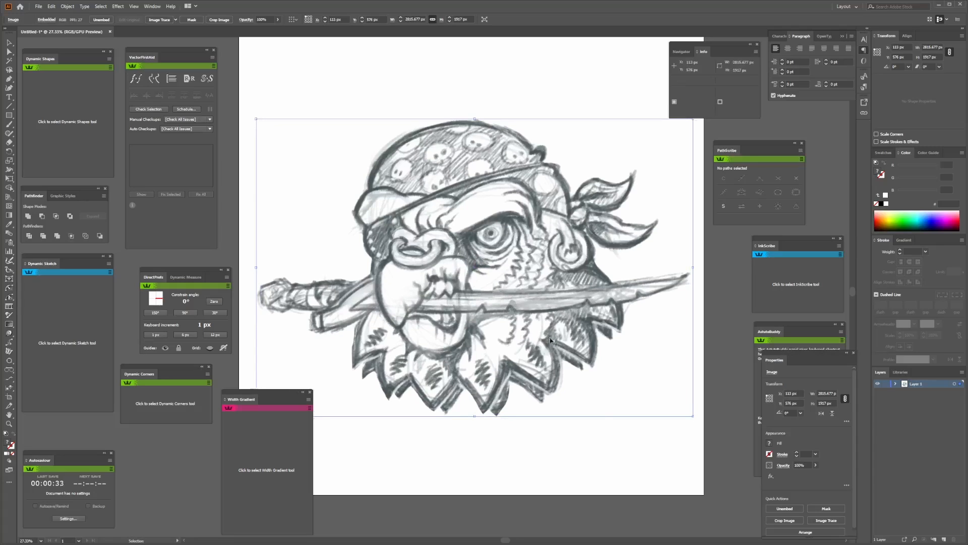
pyautogui.moveTo(689, 419); pyautogui.dragTo(700, 423)
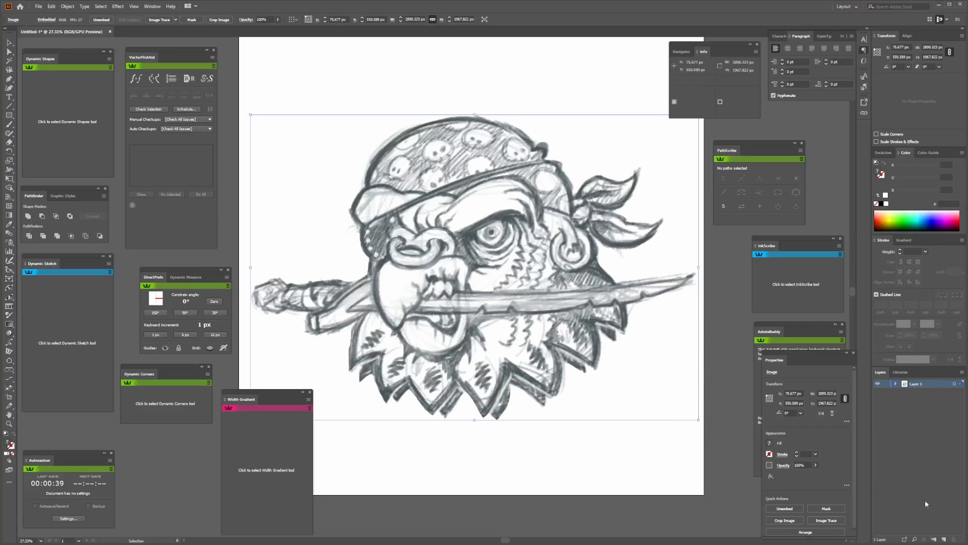
# - Add a new layer, move the budgie sketch onto it and place it beneath the empty Layer 1
pyautogui.click(946, 539)
pyautogui.doubleClick(937, 384)
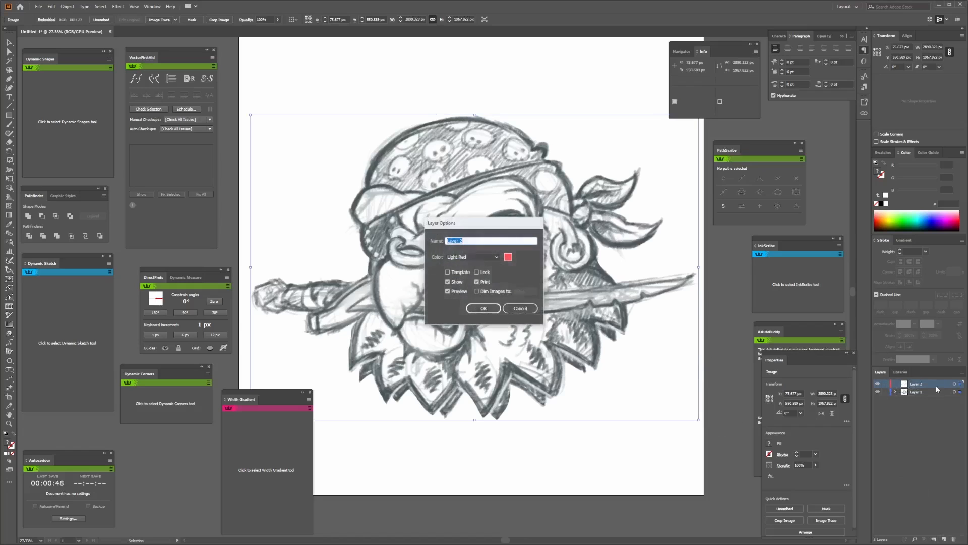
pyautogui.click(520, 309)
pyautogui.moveTo(957, 394)
pyautogui.mouseDown()
pyautogui.moveTo(961, 386)
pyautogui.moveTo(938, 400)
pyautogui.mouseUp()
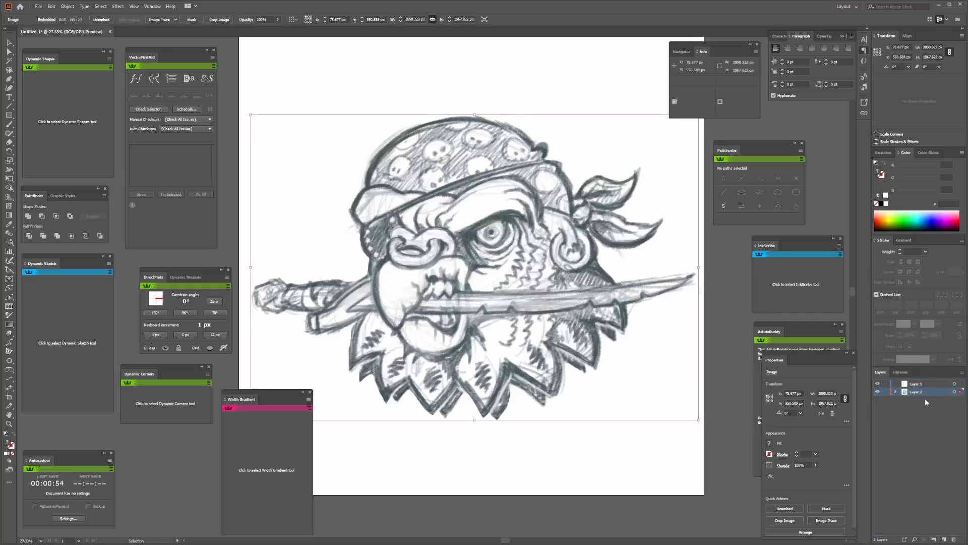
# - Rename the sketch's layer as Trace and turn it into a template layer with its image dimmed
pyautogui.doubleClick(916, 392)
pyautogui.write('Trac')
pyautogui.doubleClick(926, 392)
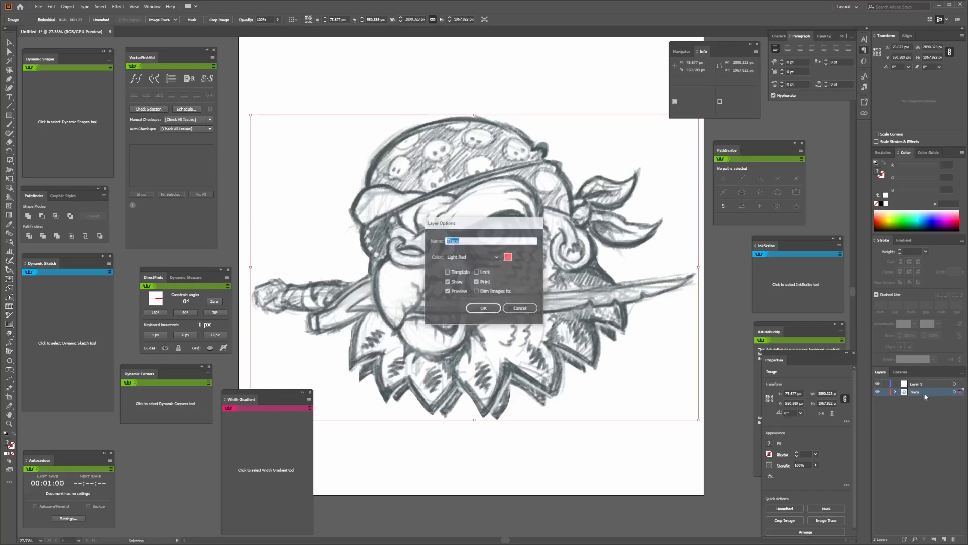
pyautogui.click(448, 272)
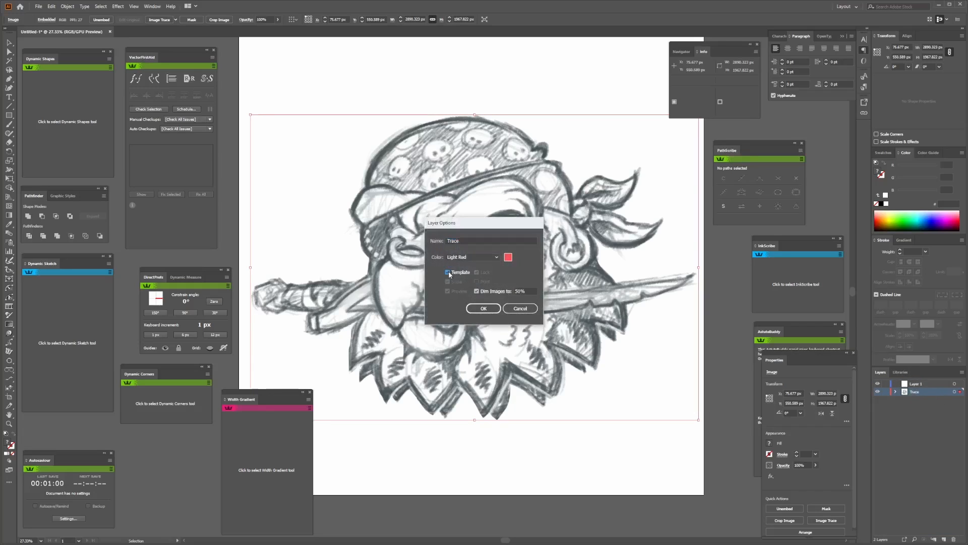
pyautogui.doubleClick(517, 291)
pyautogui.click(483, 308)
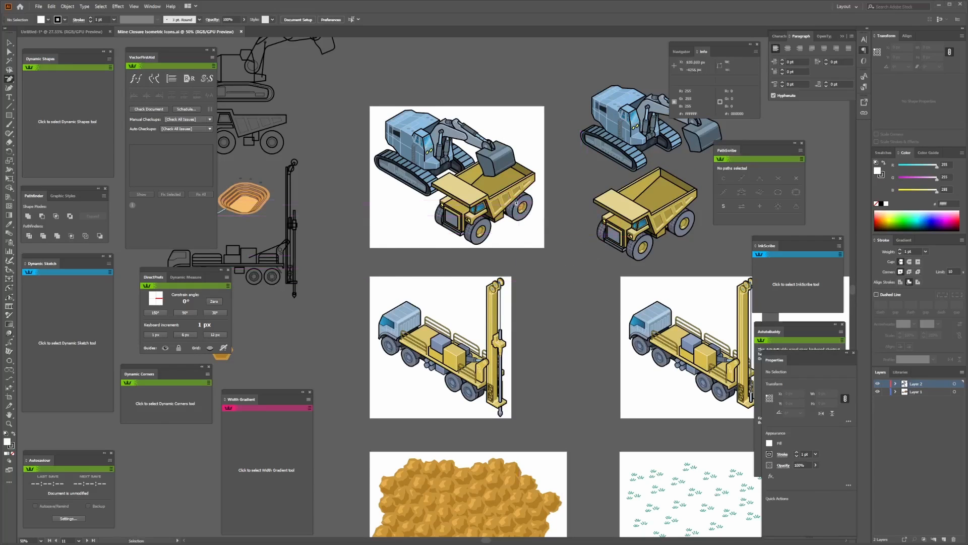
# - Examine the isometric vehicles, landscapes and trees in Mine Closure Isometric Icons.ai and close that document
pyautogui.keyDown('ctrl'); pyautogui.click(500, 195); pyautogui.keyUp('ctrl')
pyautogui.keyDown('ctrl'); pyautogui.click(418, 273); pyautogui.keyUp('ctrl')
pyautogui.keyDown('ctrl'); pyautogui.keyDown('alt'); pyautogui.click(418, 306); pyautogui.keyUp('alt'); pyautogui.keyUp('ctrl')
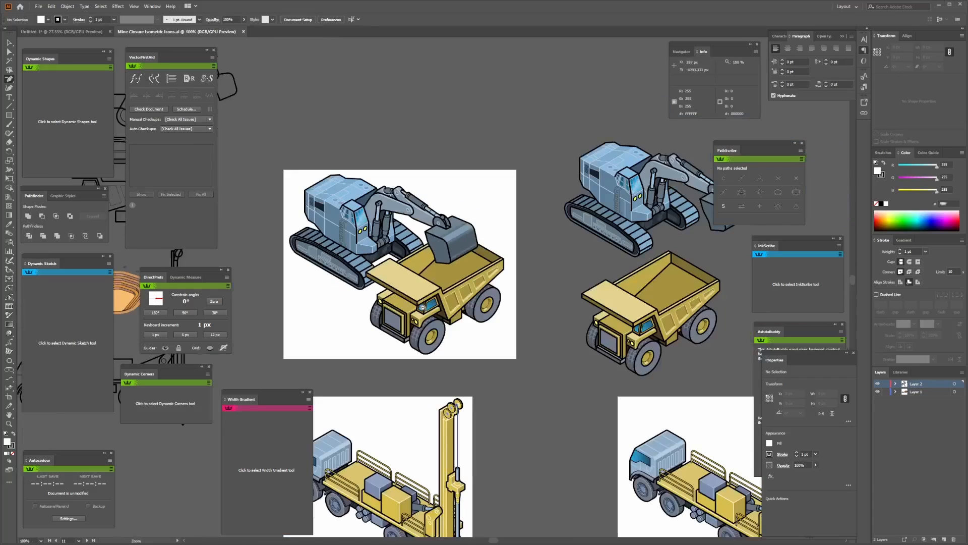
pyautogui.keyDown('ctrl'); pyautogui.keyDown('alt'); pyautogui.click(441, 315); pyautogui.keyUp('alt'); pyautogui.keyUp('ctrl')
pyautogui.scroll(-10, 488, 341)
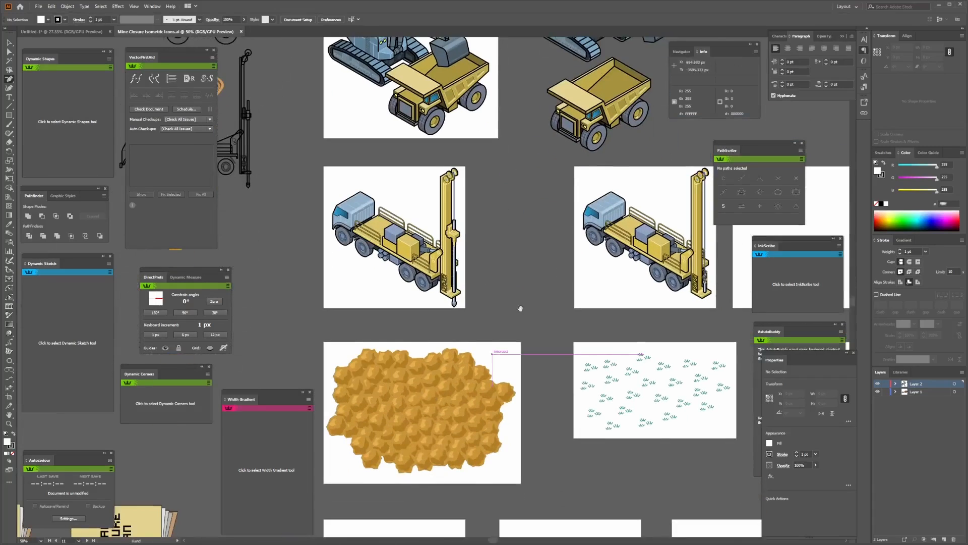
pyautogui.scroll(-8, 473, 188)
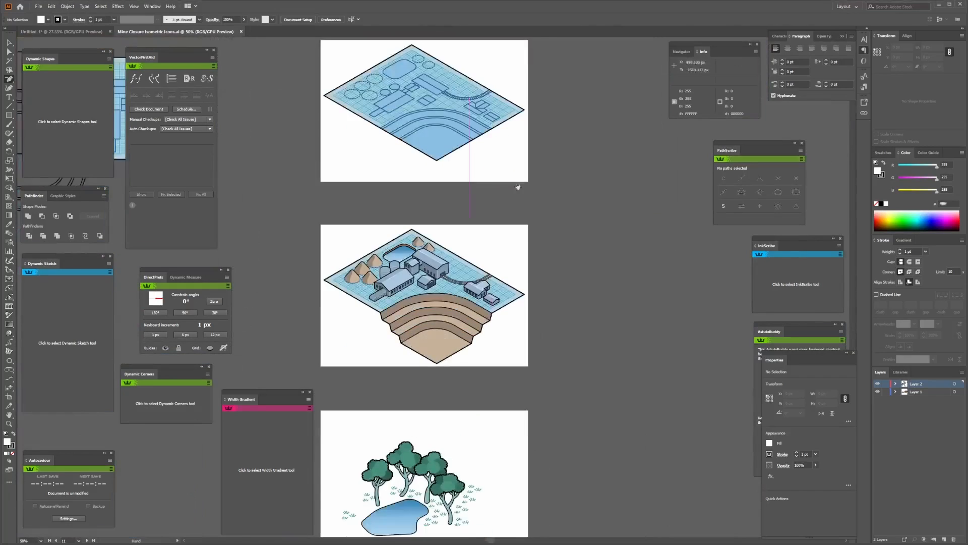
pyautogui.scroll(2, 588, 303)
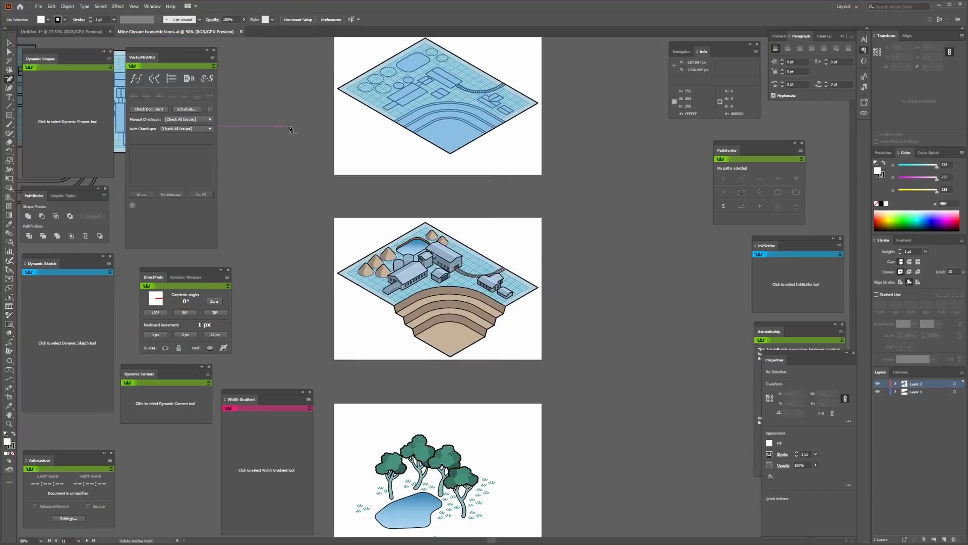
pyautogui.click(241, 32)
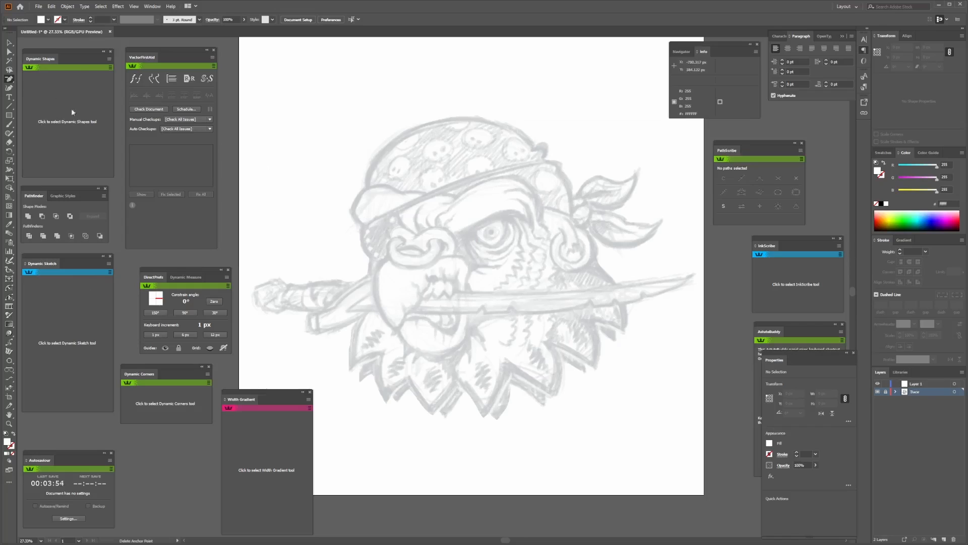
# - Activate the Dynamic Sketch tool and base its line weight on Stylus Pressure
pyautogui.click(10, 126)
pyautogui.click(10, 127)
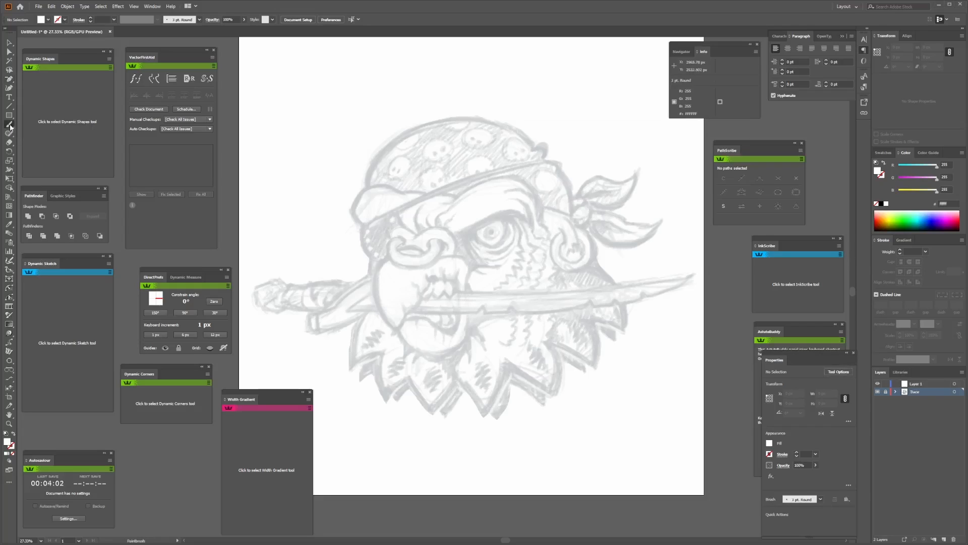
pyautogui.click(91, 79)
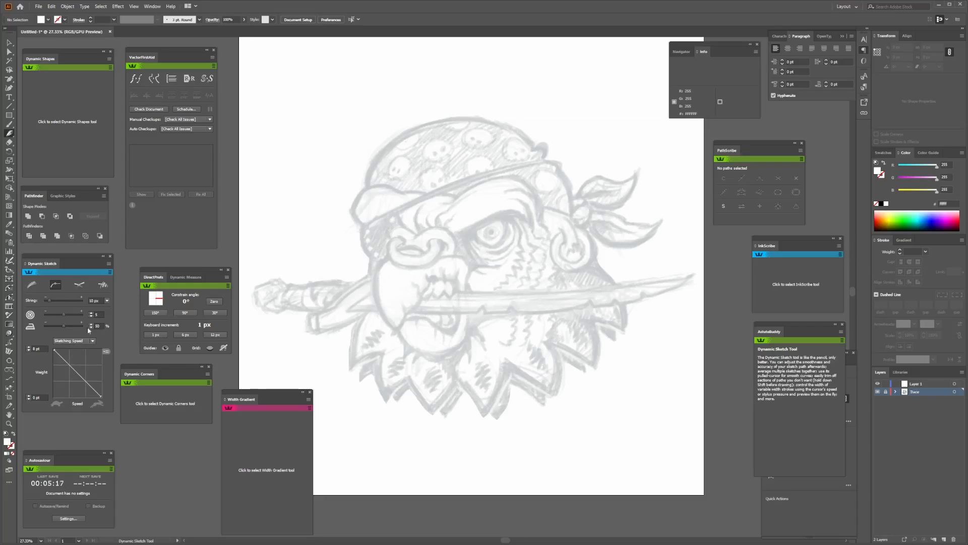
pyautogui.click(75, 341)
pyautogui.click(73, 363)
# - Set a default black stroke with no fill and make Layer 1 the active drawing layer
pyautogui.press('d')
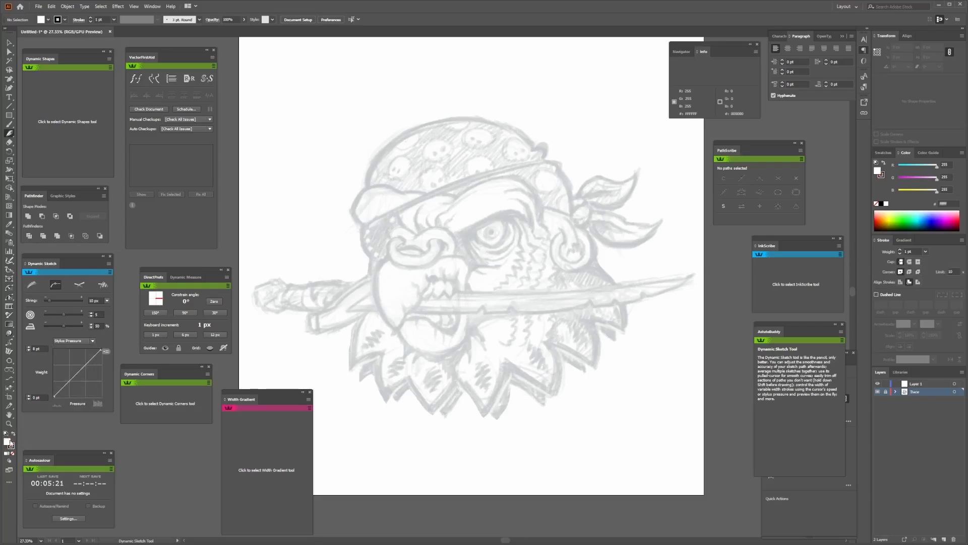
pyautogui.click(12, 453)
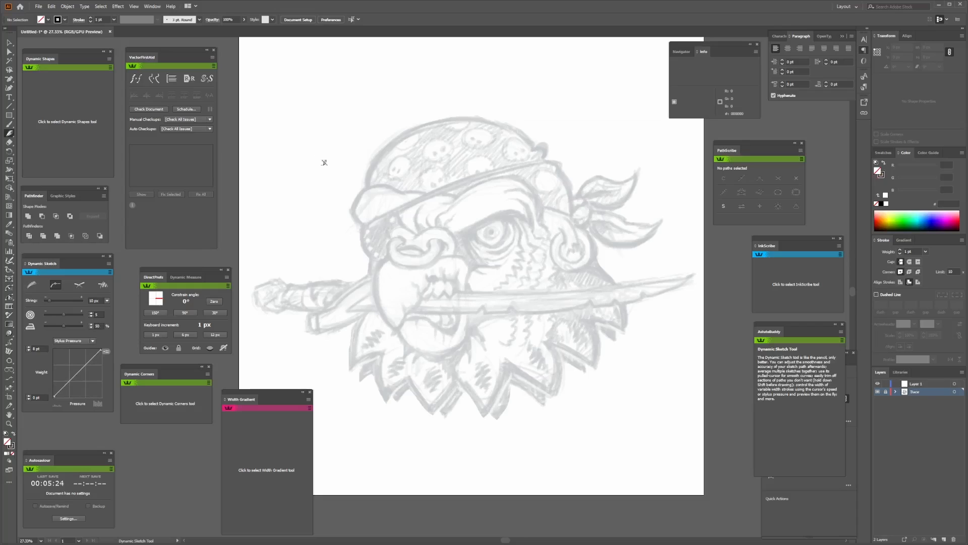
pyautogui.click(926, 385)
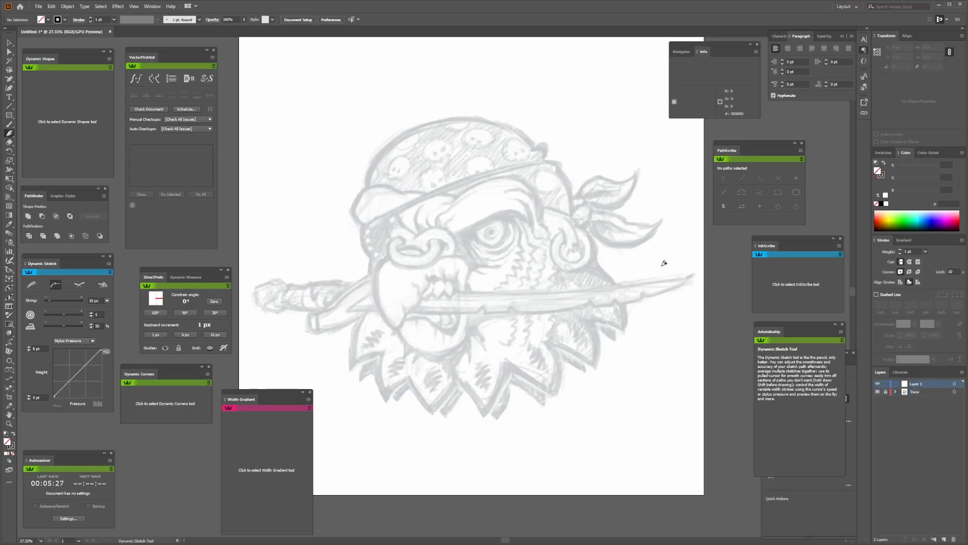
# - Scribble a test zigzag across the budgie's face, choose round caps and round corners, and delete the scribble
pyautogui.moveTo(279, 185)
pyautogui.mouseDown()
pyautogui.moveTo(340, 159)
pyautogui.moveTo(328, 187)
pyautogui.moveTo(332, 259)
pyautogui.moveTo(394, 278)
pyautogui.moveTo(492, 236)
pyautogui.mouseUp()
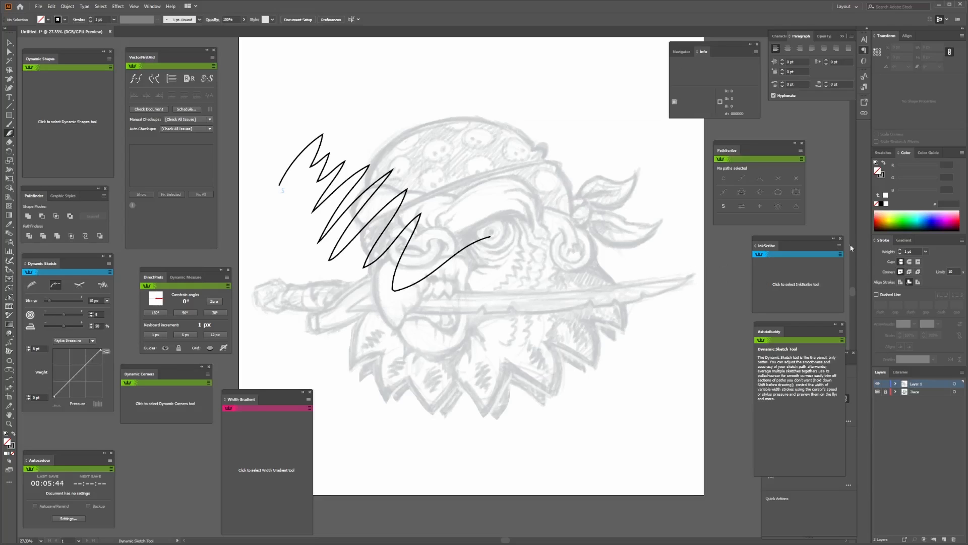
pyautogui.click(909, 261)
pyautogui.click(909, 272)
pyautogui.press('v')
pyautogui.click(447, 261)
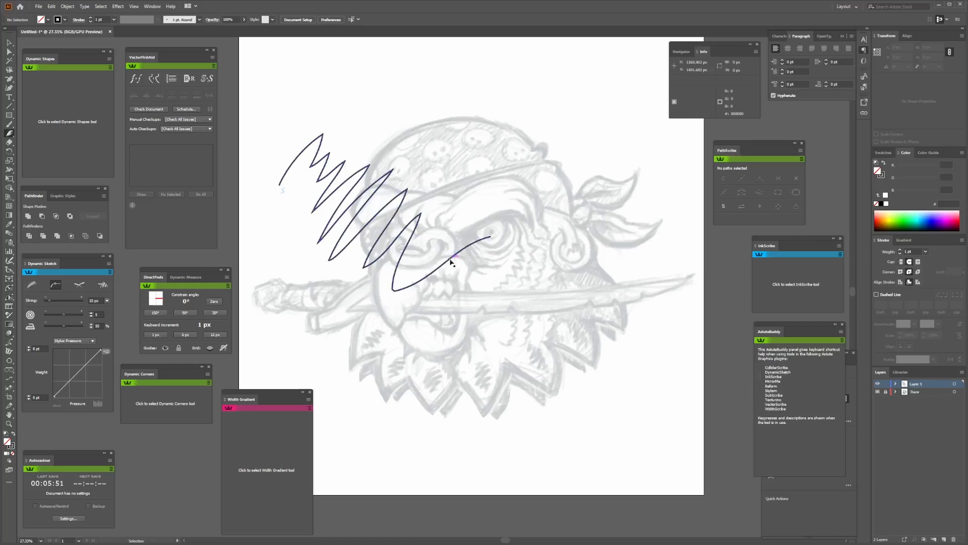
pyautogui.press('Delete')
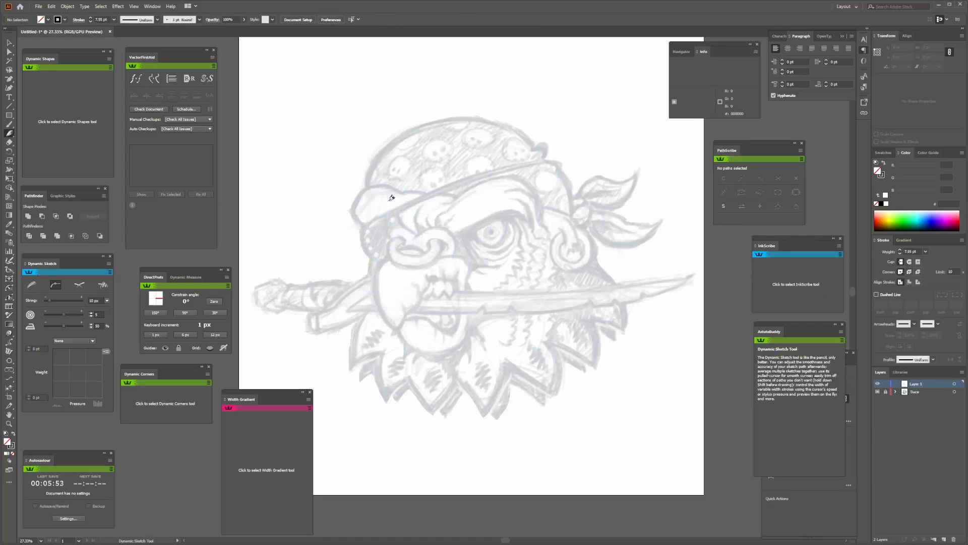
# - Set the Dynamic Sketch width control to Stylus Pressure with the 40 to 0 - Pressure graph
pyautogui.click(95, 340)
pyautogui.click(80, 367)
pyautogui.click(107, 351)
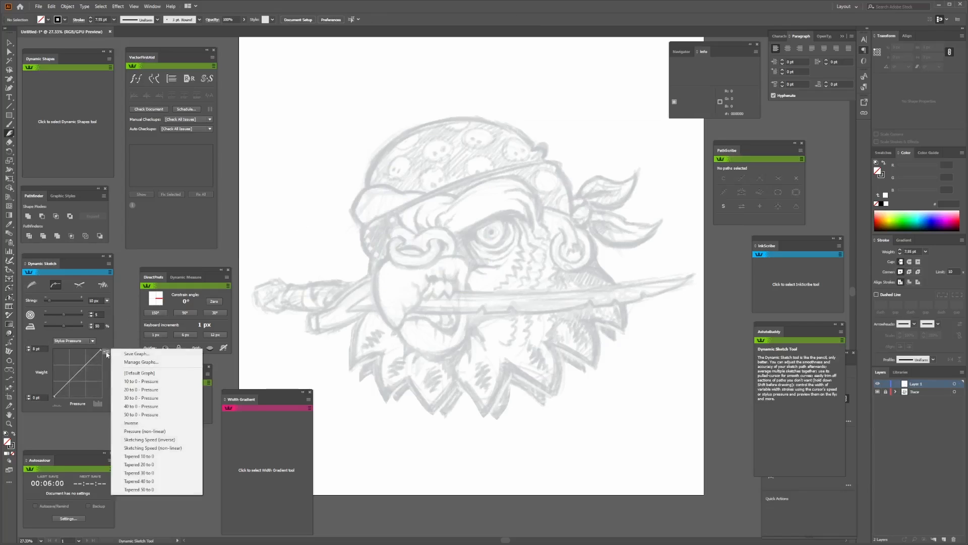
pyautogui.click(136, 406)
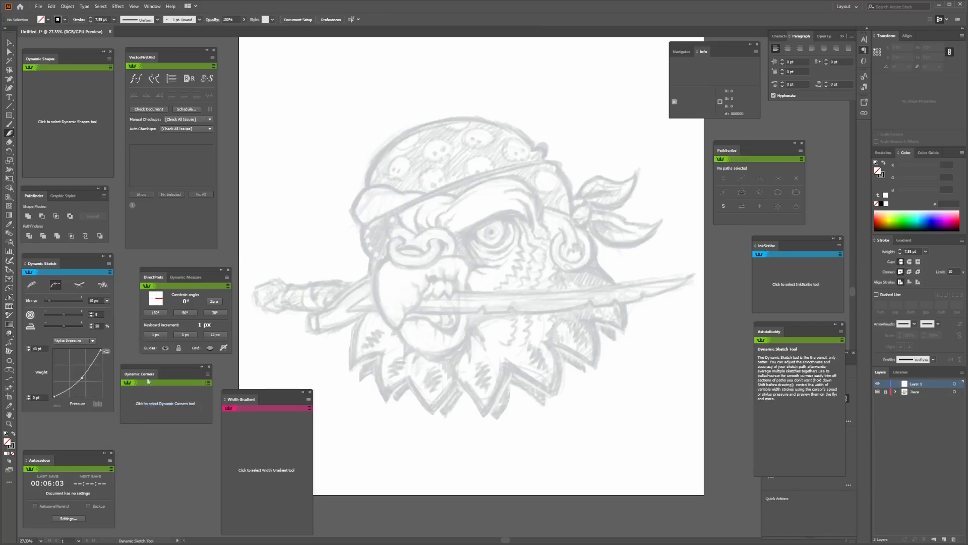
# - Draw a wavy pressure-sensitive test stroke over the face and trim both of its ends with straight crossing lines
pyautogui.moveTo(289, 194)
pyautogui.mouseDown()
pyautogui.moveTo(337, 135)
pyautogui.moveTo(410, 141)
pyautogui.moveTo(400, 243)
pyautogui.moveTo(415, 270)
pyautogui.moveTo(461, 279)
pyautogui.moveTo(508, 315)
pyautogui.mouseUp()
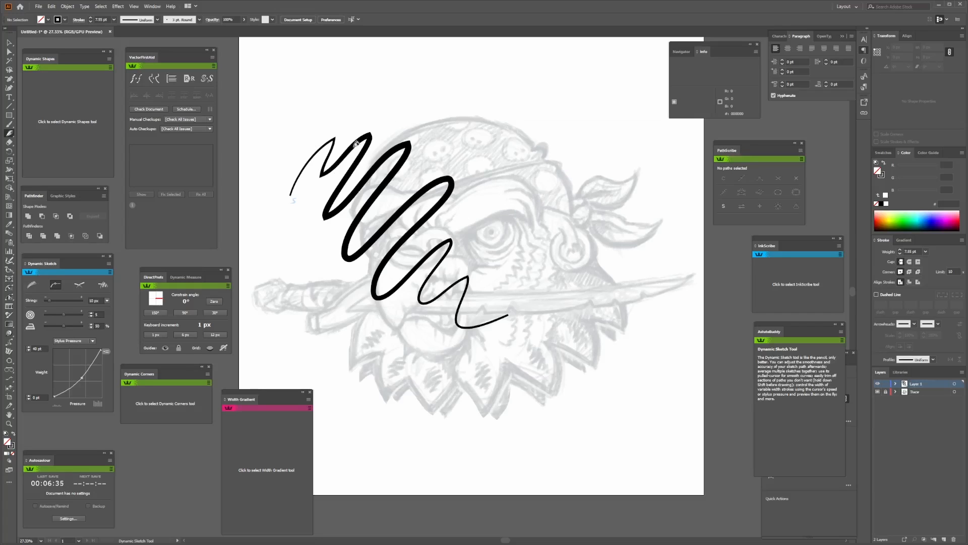
pyautogui.moveTo(309, 212)
pyautogui.mouseDown()
pyautogui.moveTo(371, 94)
pyautogui.moveTo(386, 93)
pyautogui.mouseUp()
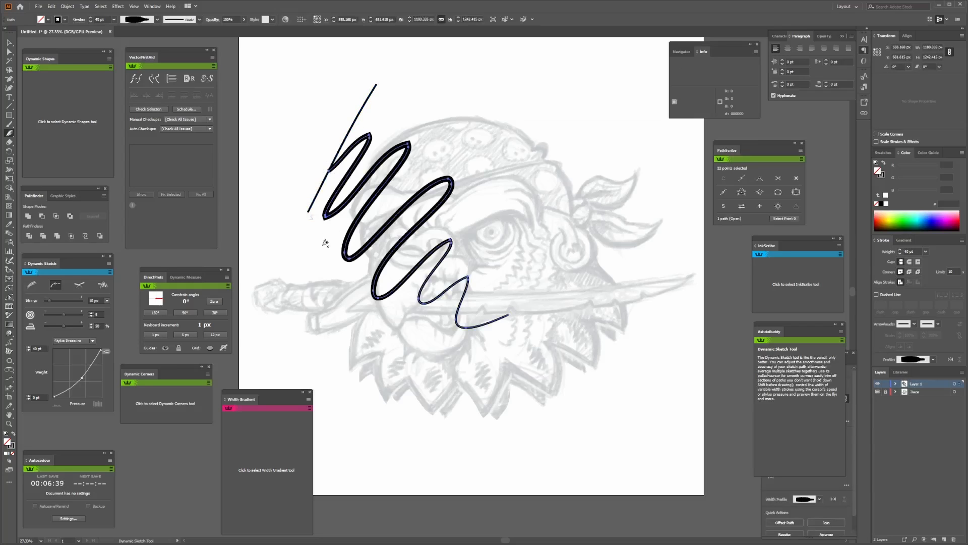
pyautogui.moveTo(423, 241)
pyautogui.mouseDown()
pyautogui.moveTo(388, 328)
pyautogui.moveTo(462, 268)
pyautogui.mouseUp()
pyautogui.keyDown('ctrl'); pyautogui.click(398, 303); pyautogui.keyUp('ctrl')
pyautogui.keyDown('ctrl'); pyautogui.keyDown('shift'); pyautogui.click(360, 114); pyautogui.keyUp('shift'); pyautogui.keyUp('ctrl')
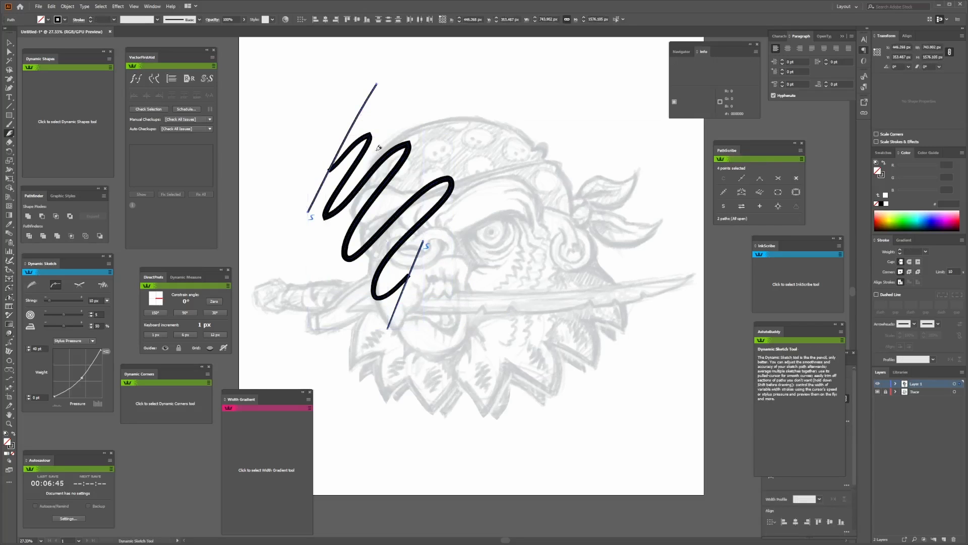
pyautogui.press('Delete')
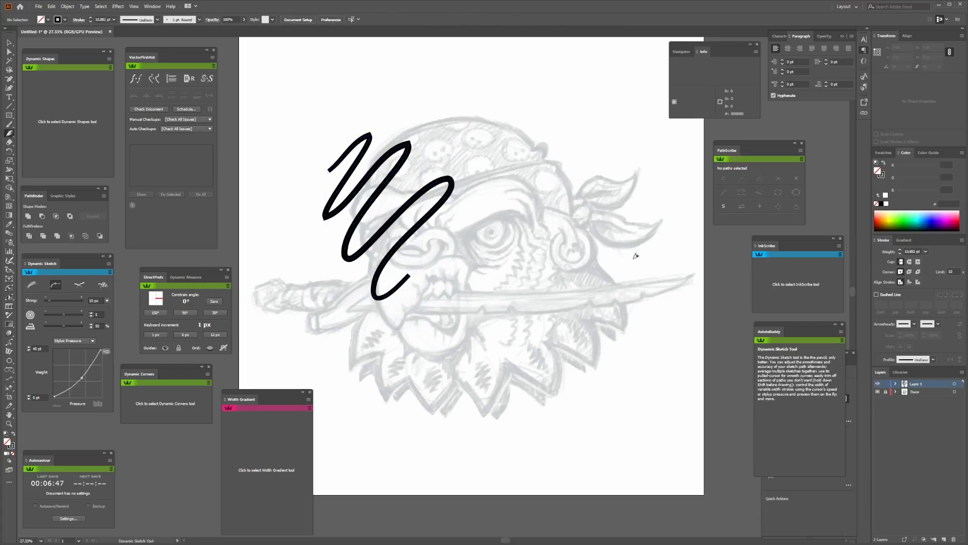
# - Give the trimmed test stroke round caps and round corner joins
pyautogui.hotkey('ctrl', 'a')
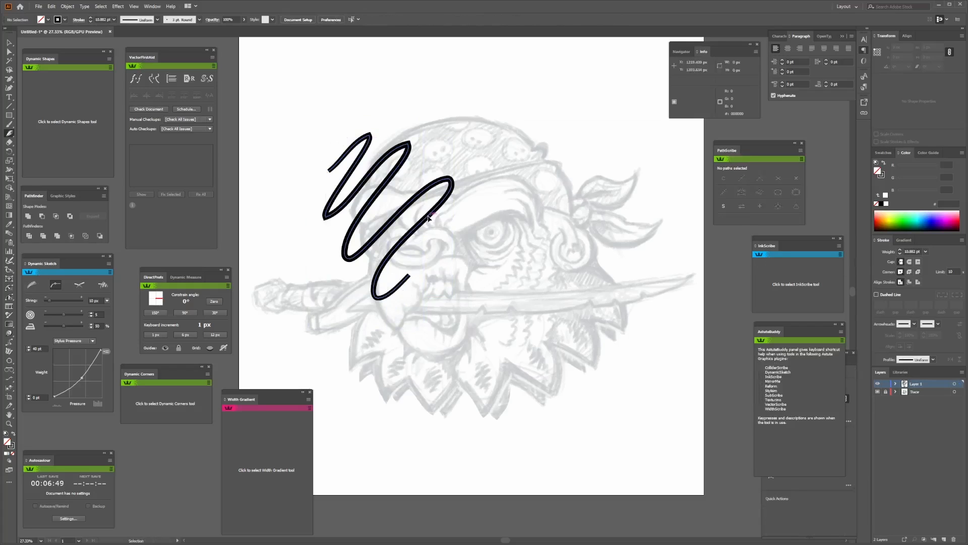
pyautogui.click(911, 261)
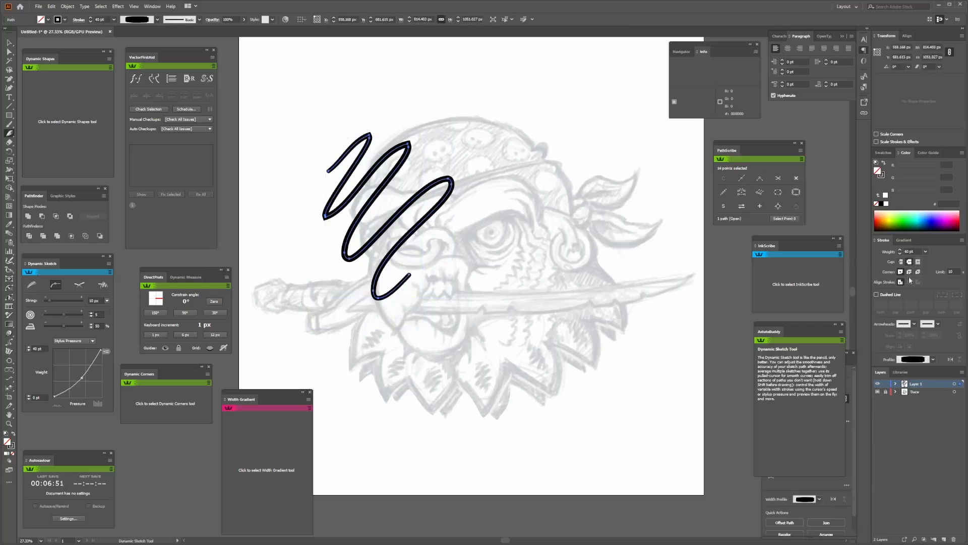
pyautogui.click(909, 272)
pyautogui.hotkey('ctrl', 'shift', 'a')
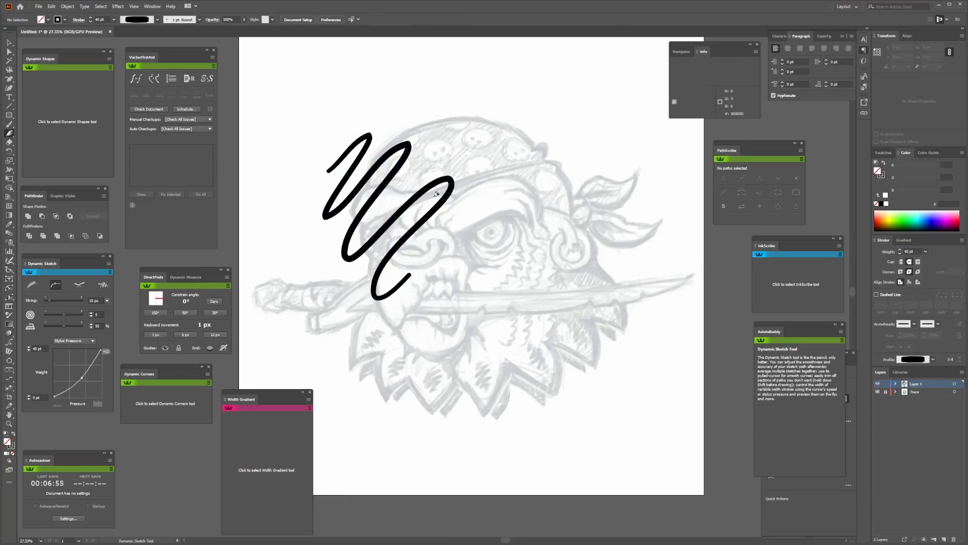
# - Delete the wavy test stroke, and draw and undo one more short trial stroke beside the bandana
pyautogui.hotkey('ctrl', 'a')
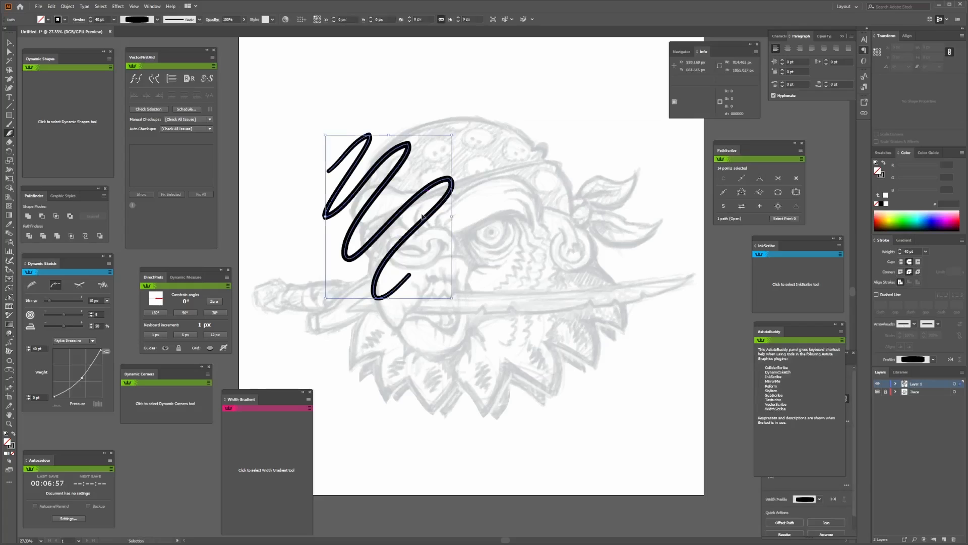
pyautogui.press('Delete')
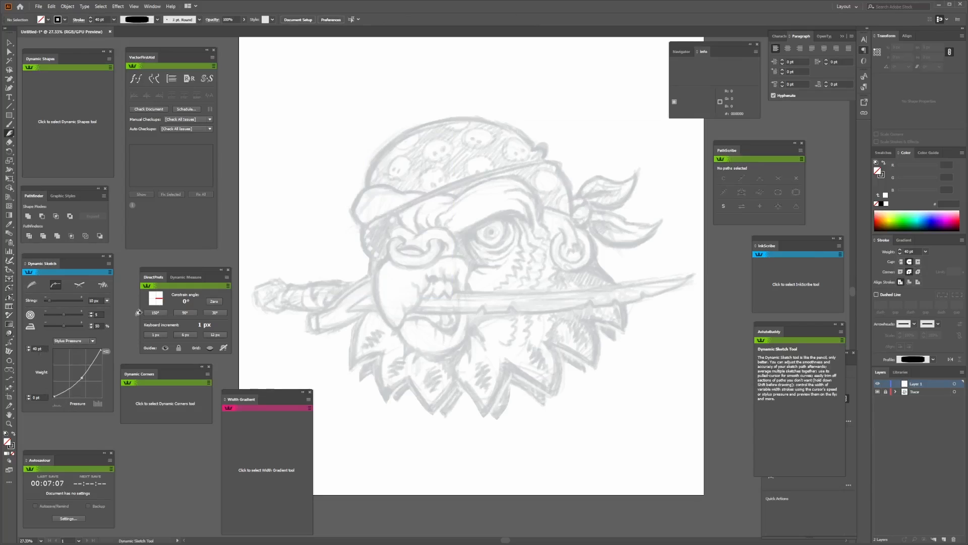
pyautogui.moveTo(307, 174)
pyautogui.mouseDown()
pyautogui.moveTo(327, 158)
pyautogui.moveTo(333, 190)
pyautogui.moveTo(361, 179)
pyautogui.mouseUp()
pyautogui.hotkey('ctrl', 'z')
# - Ink the budgie's two nostrils with short, thick curved Dynamic Sketch strokes that follow the sketch
pyautogui.press('z')
pyautogui.click(439, 258)
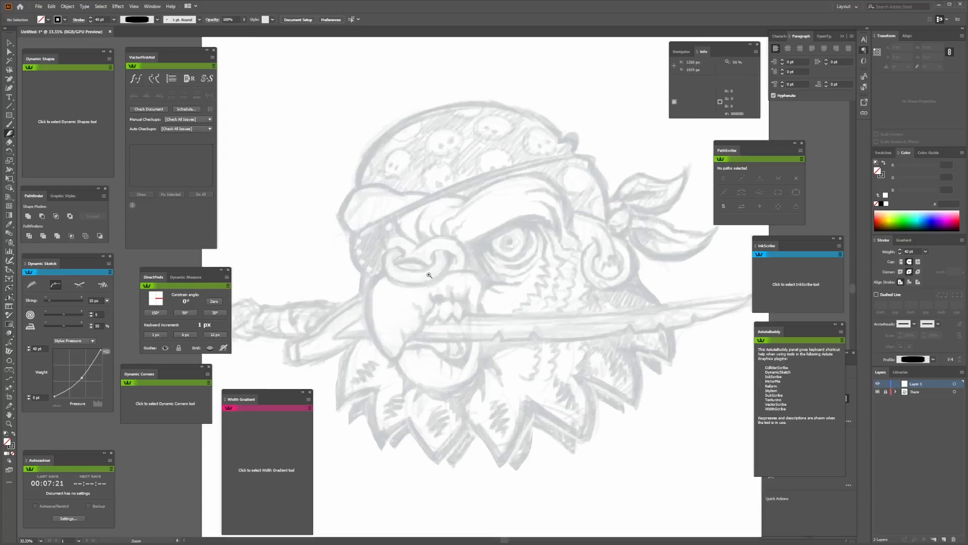
pyautogui.click(440, 258)
pyautogui.moveTo(531, 290)
pyautogui.mouseDown()
pyautogui.moveTo(514, 238)
pyautogui.moveTo(569, 152)
pyautogui.moveTo(582, 225)
pyautogui.mouseUp()
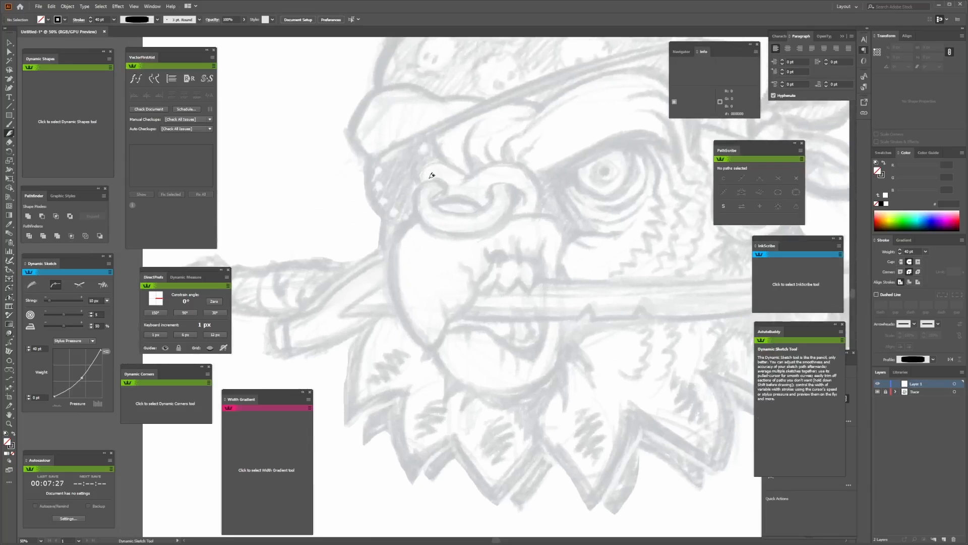
pyautogui.moveTo(426, 175)
pyautogui.mouseDown()
pyautogui.moveTo(448, 185)
pyautogui.moveTo(435, 198)
pyautogui.moveTo(434, 176)
pyautogui.moveTo(446, 191)
pyautogui.moveTo(434, 199)
pyautogui.mouseUp()
pyautogui.hotkey('ctrl', 'z')
pyautogui.moveTo(527, 201)
pyautogui.mouseDown()
pyautogui.moveTo(505, 177)
pyautogui.moveTo(486, 201)
pyautogui.mouseUp()
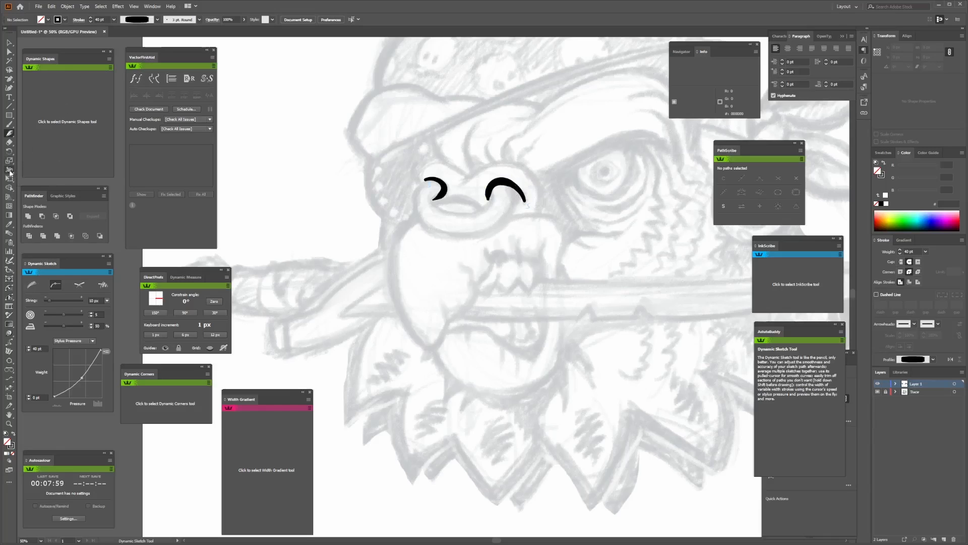
# - Remove the surplus width points from the right nostril stroke and thicken the middle of its arch using the Width tool
pyautogui.click(9, 172)
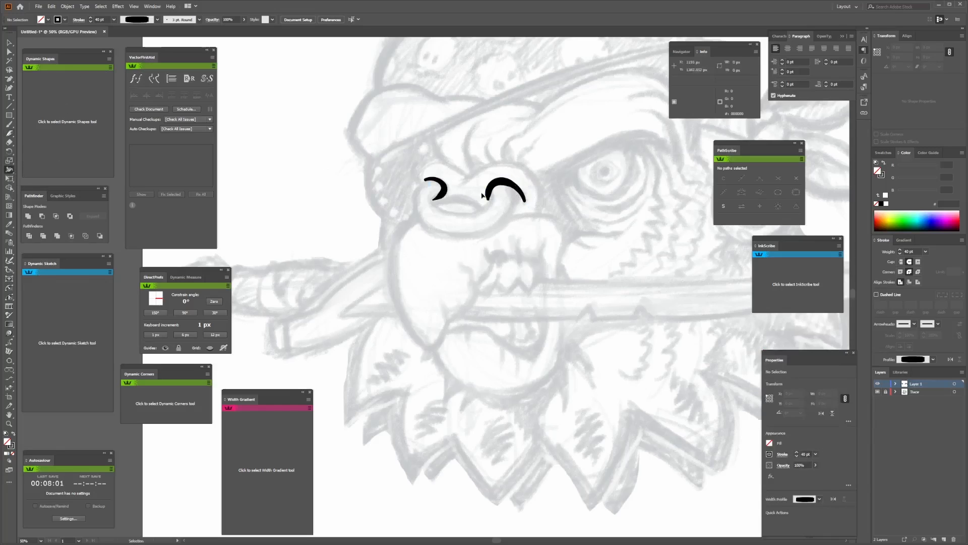
pyautogui.click(504, 200)
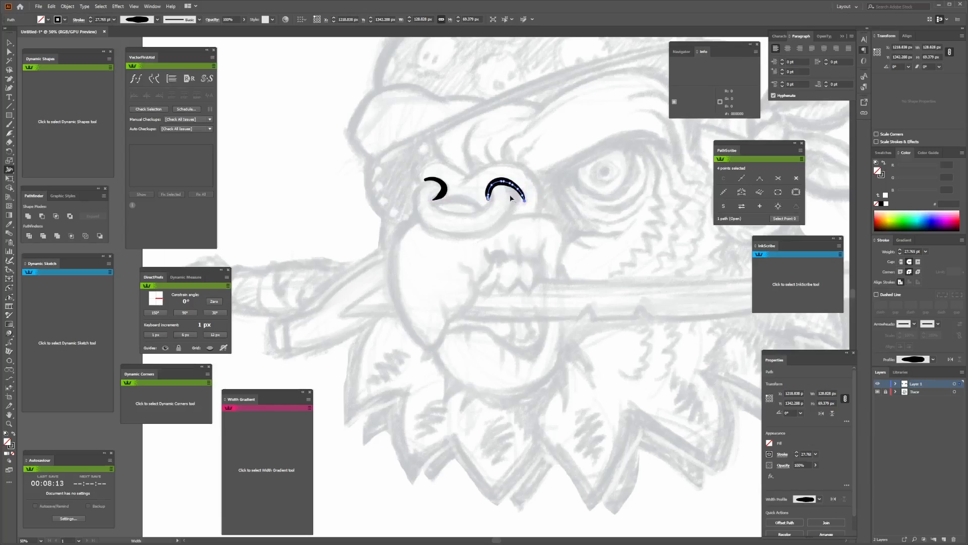
pyautogui.click(503, 195)
pyautogui.click(426, 293)
pyautogui.click(427, 293)
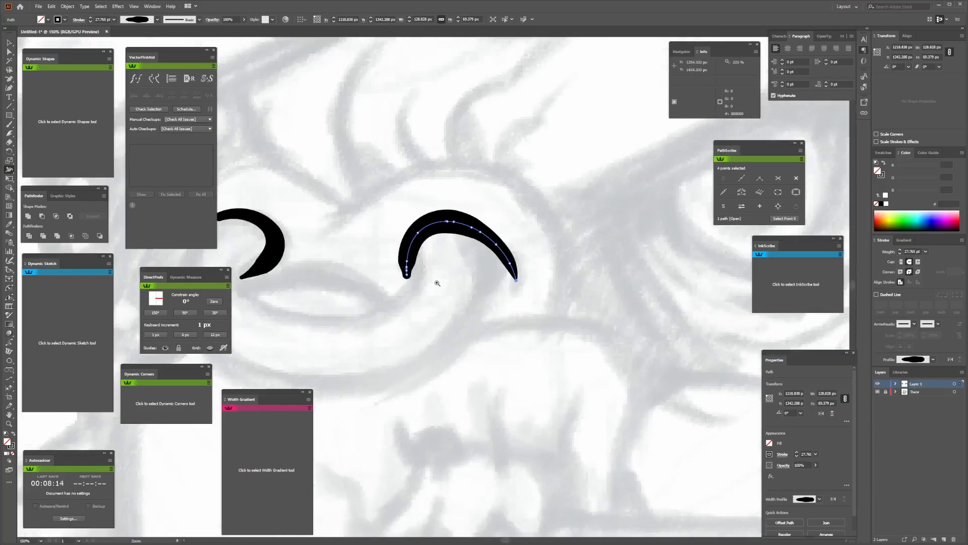
pyautogui.click(438, 274)
pyautogui.hotkey('shift', 'w')
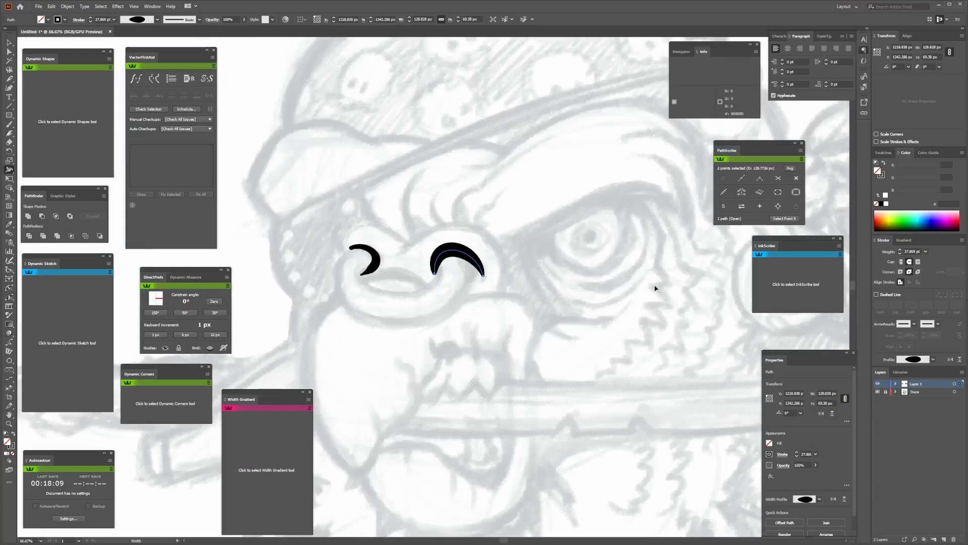
pyautogui.moveTo(451, 254); pyautogui.dragTo(461, 273)
# - Slim the middle of the right nostril stroke to about 31 px wide and fine-tune the thickness of its ends
pyautogui.keyDown('ctrl'); pyautogui.click(452, 264); pyautogui.keyUp('ctrl')
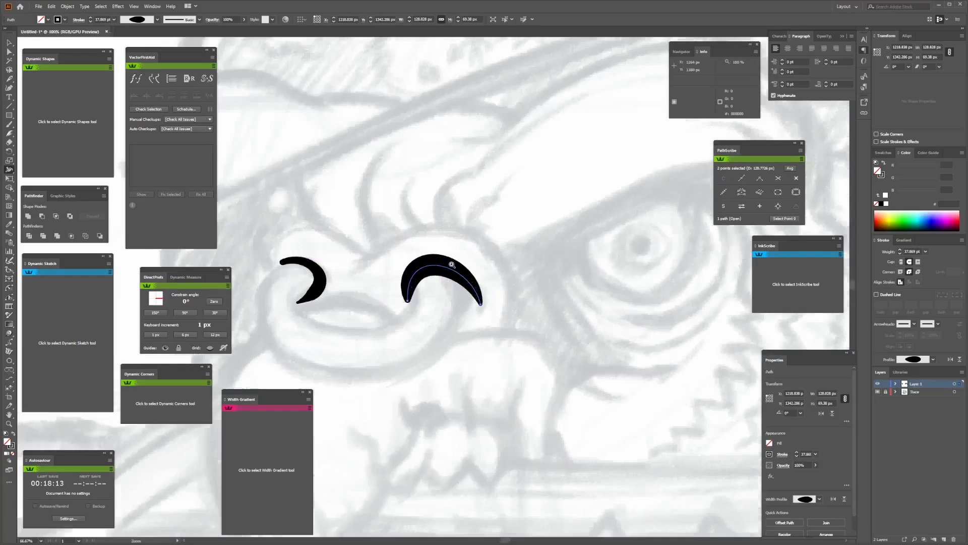
pyautogui.keyDown('ctrl'); pyautogui.click(435, 298); pyautogui.keyUp('ctrl')
pyautogui.keyDown('ctrl'); pyautogui.click(406, 270); pyautogui.keyUp('ctrl')
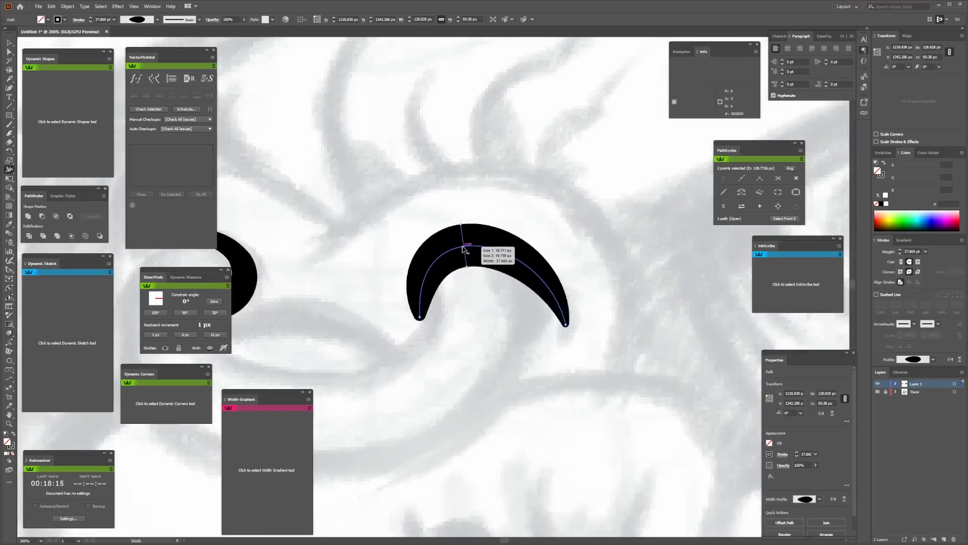
pyautogui.moveTo(467, 266); pyautogui.dragTo(467, 263)
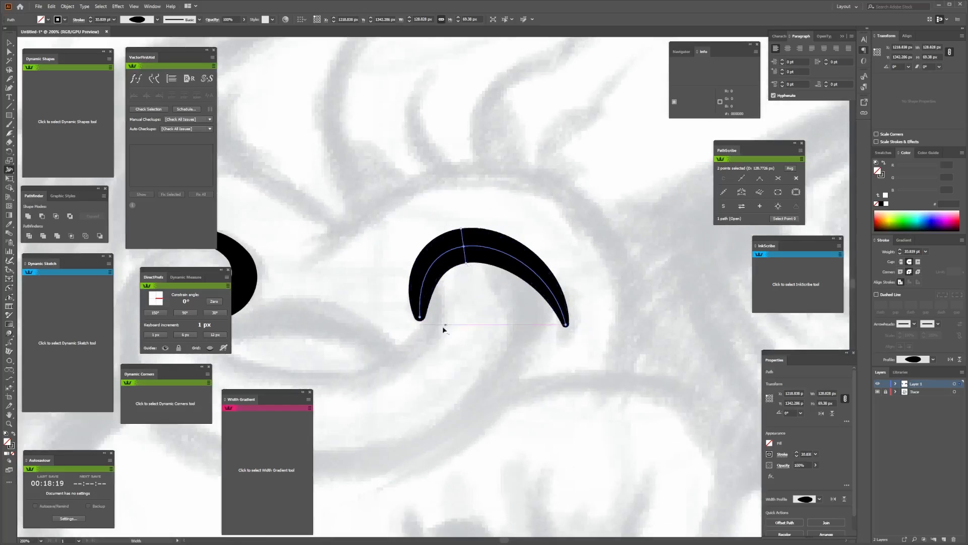
pyautogui.moveTo(422, 317); pyautogui.dragTo(422, 318)
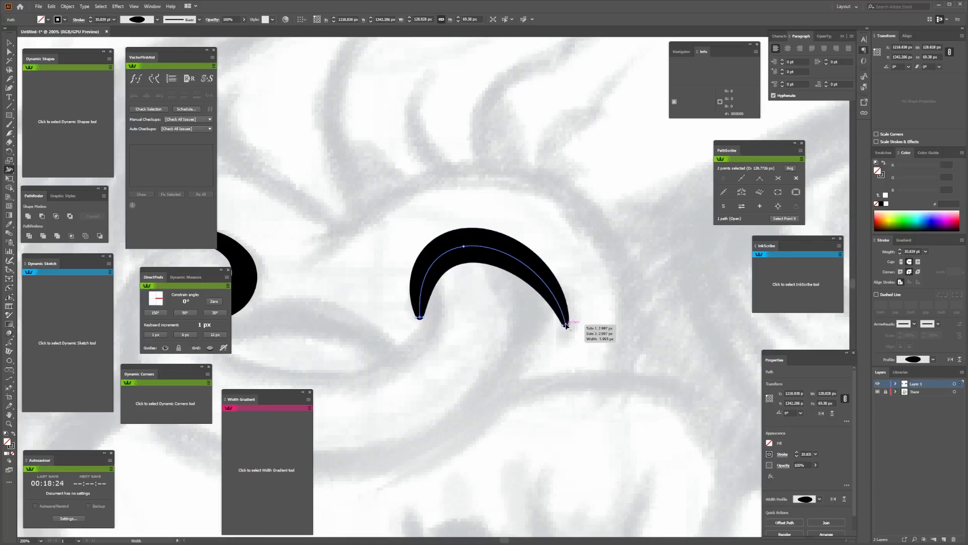
# - Select and remove the cluster of surplus width points near the lower end of the left nostril stroke
pyautogui.hscroll(-5, 353, 301)
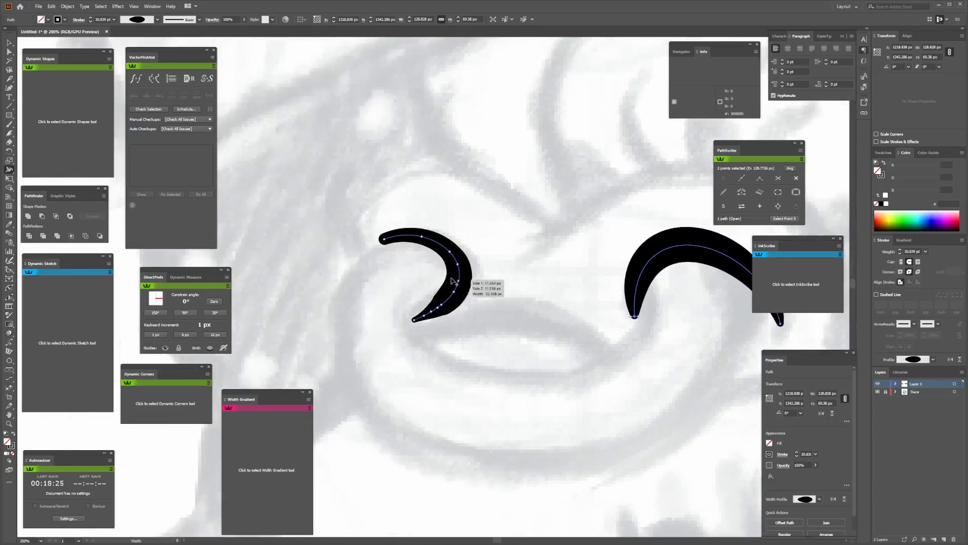
pyautogui.keyDown('shift'); pyautogui.click(431, 311); pyautogui.keyUp('shift')
pyautogui.keyDown('shift'); pyautogui.click(438, 308); pyautogui.keyUp('shift')
pyautogui.keyDown('shift'); pyautogui.click(442, 305); pyautogui.keyUp('shift')
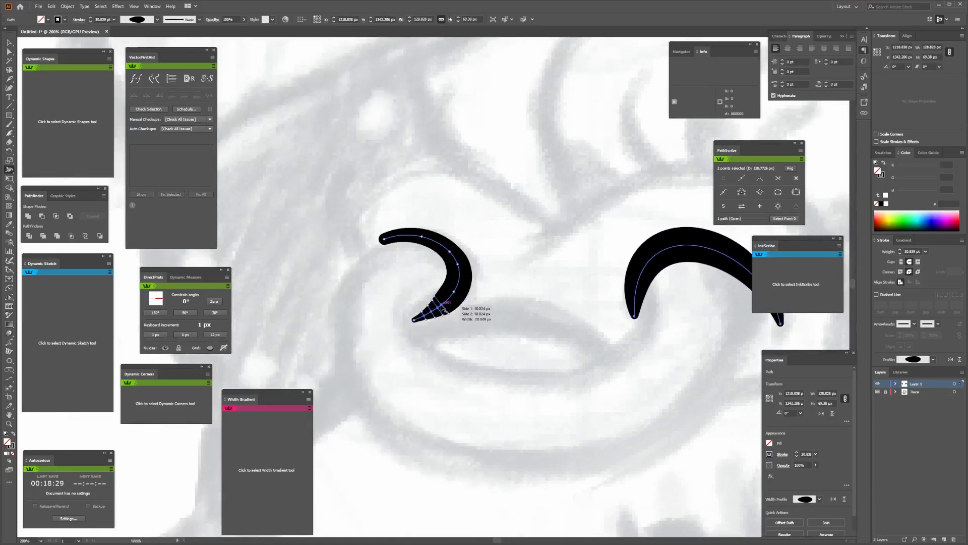
pyautogui.keyDown('shift'); pyautogui.click(455, 293); pyautogui.keyUp('shift')
pyautogui.moveTo(454, 291); pyautogui.dragTo(474, 260)
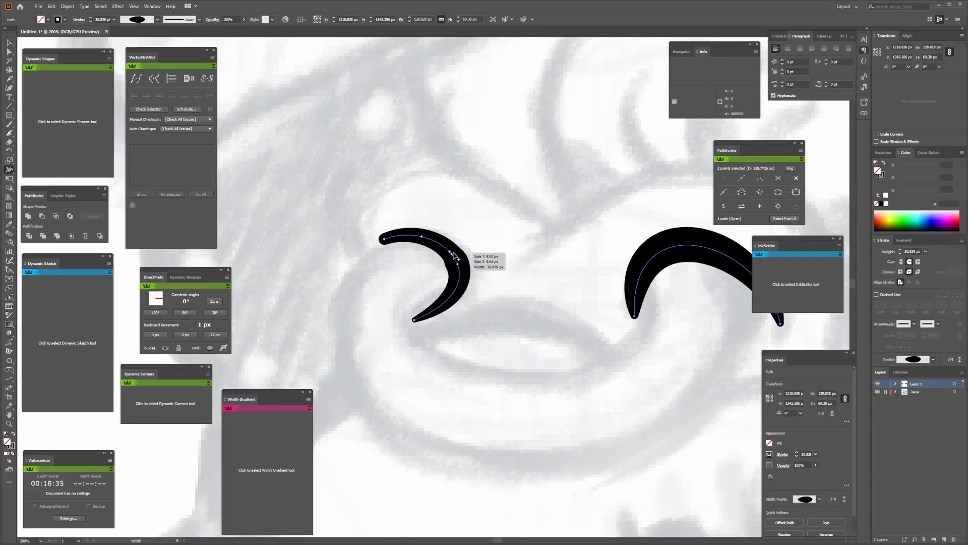
# - Delete the left nostril stroke's extra upper width points, thicken its middle and adjust the thickness of its ends, and deselect it
pyautogui.keyDown('shift'); pyautogui.click(422, 237); pyautogui.keyUp('shift')
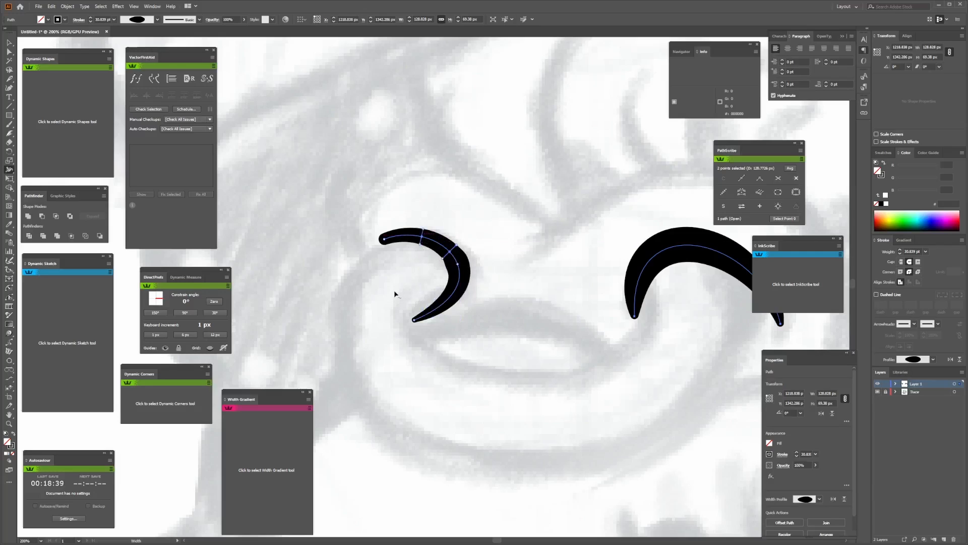
pyautogui.press('Delete')
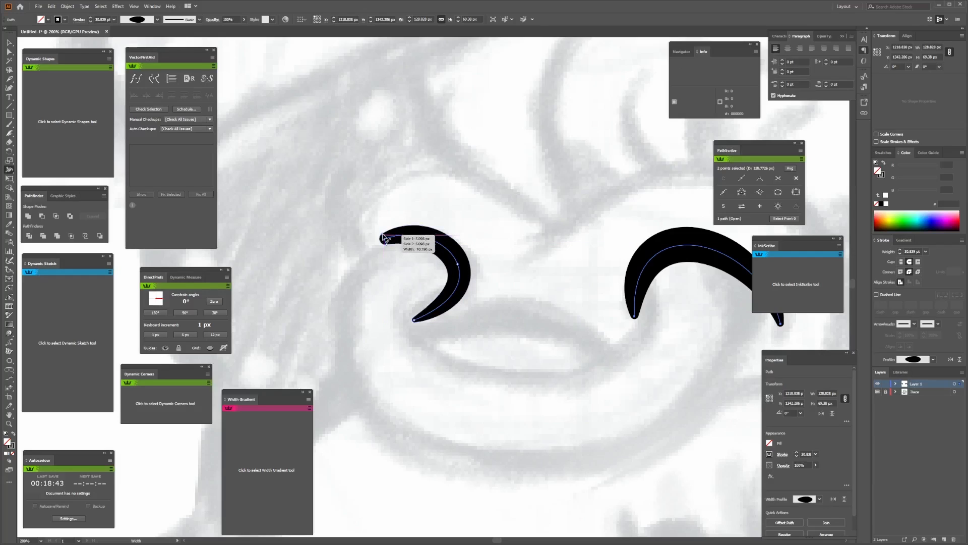
pyautogui.moveTo(382, 236); pyautogui.dragTo(382, 236)
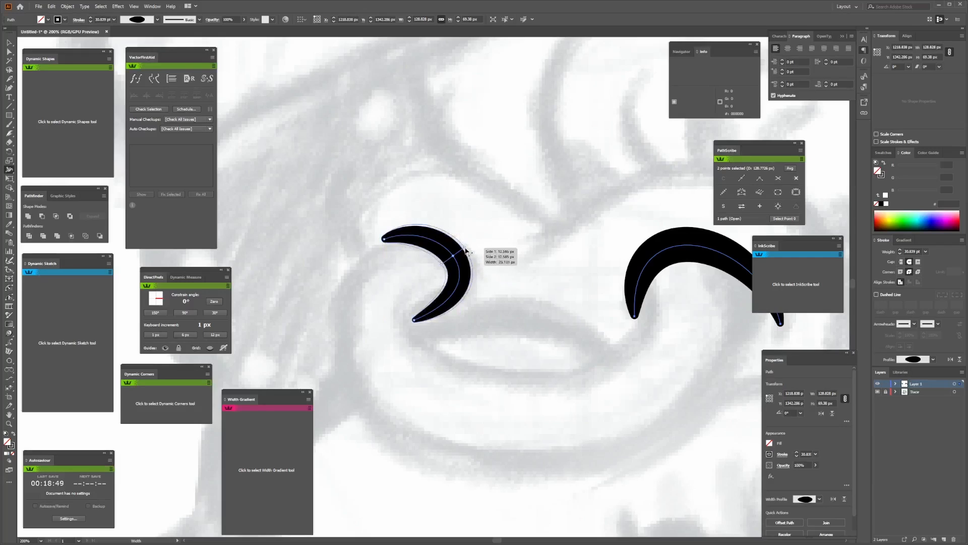
pyautogui.moveTo(468, 250); pyautogui.dragTo(451, 265)
pyautogui.moveTo(414, 322); pyautogui.dragTo(416, 325)
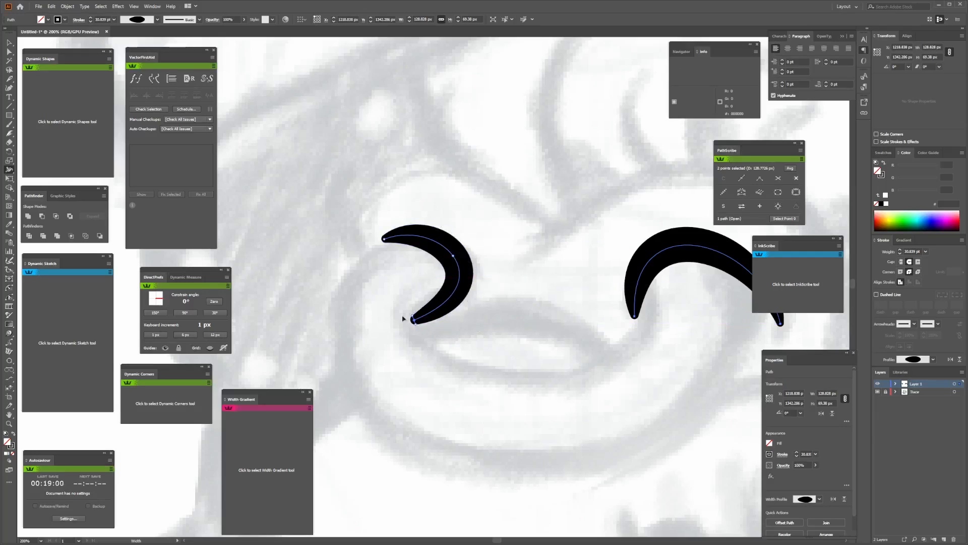
pyautogui.keyDown('ctrl'); pyautogui.click(490, 296); pyautogui.keyUp('ctrl')
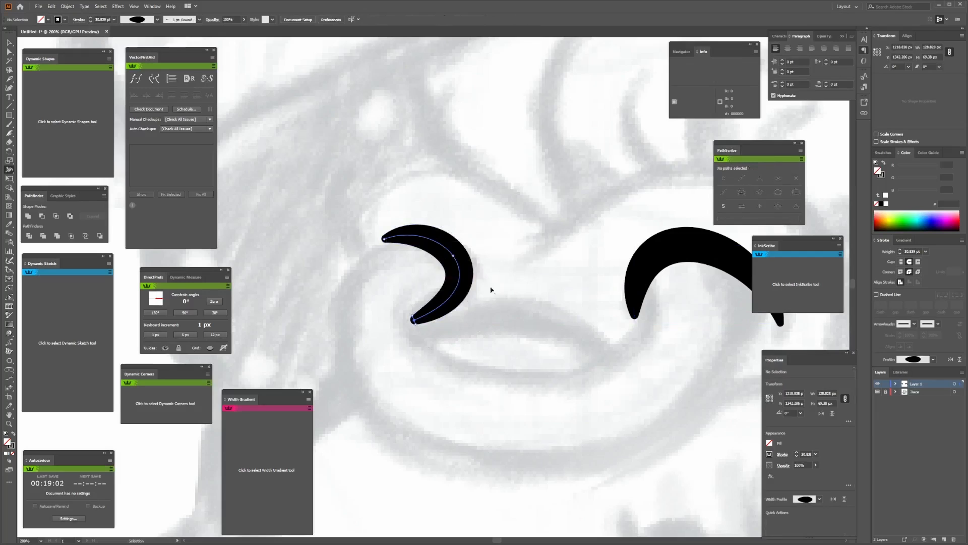
# - Turn off Ignore Sketches Shorter Than in the Dynamic Sketch preferences
pyautogui.scroll(-4, 414, 277)
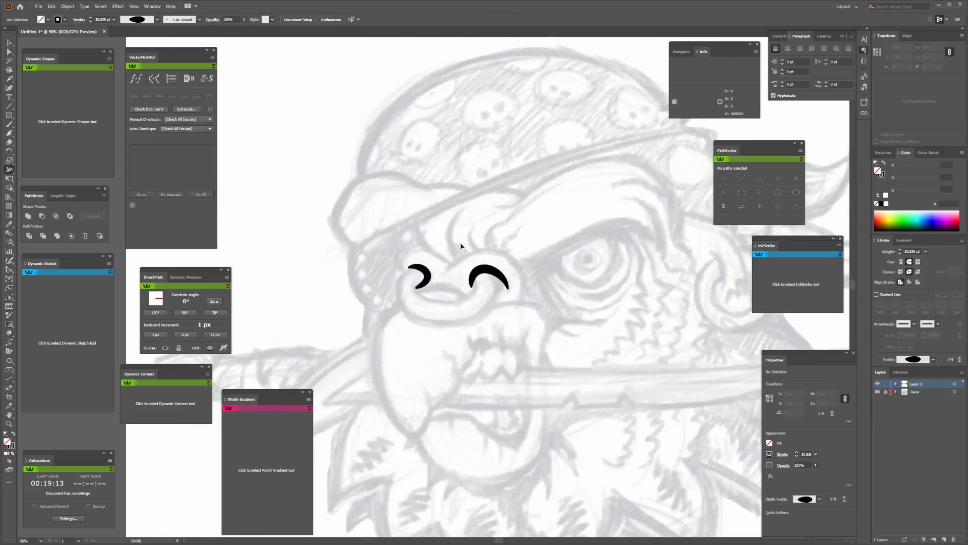
pyautogui.press('n')
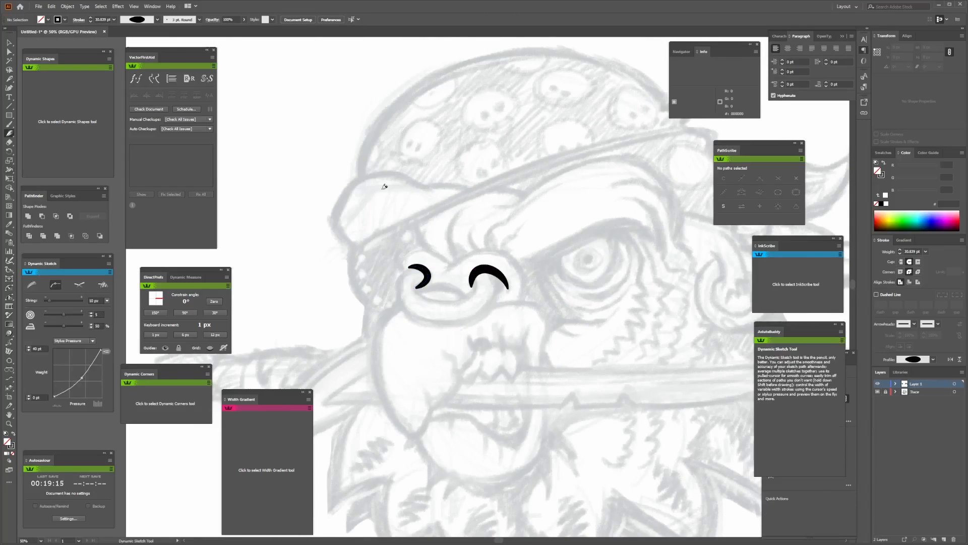
pyautogui.click(109, 264)
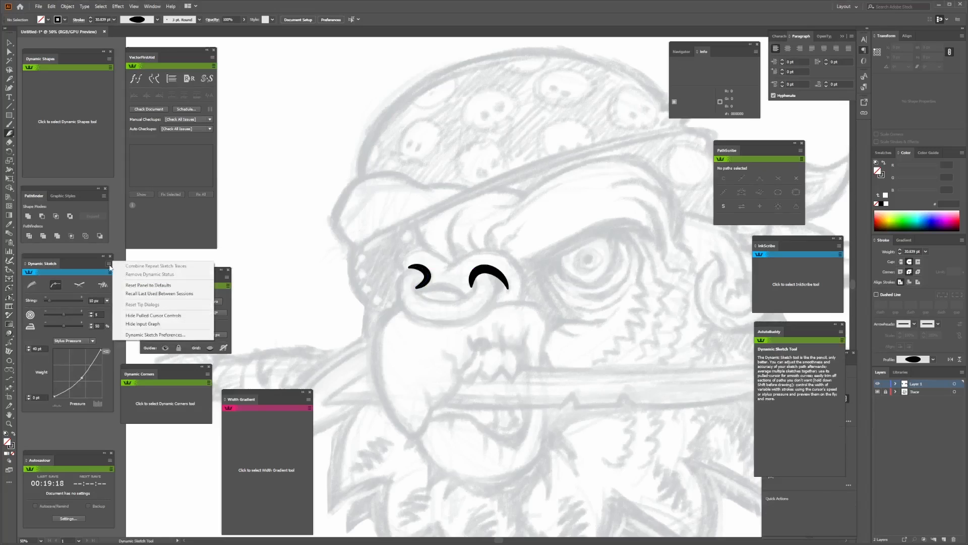
pyautogui.click(156, 335)
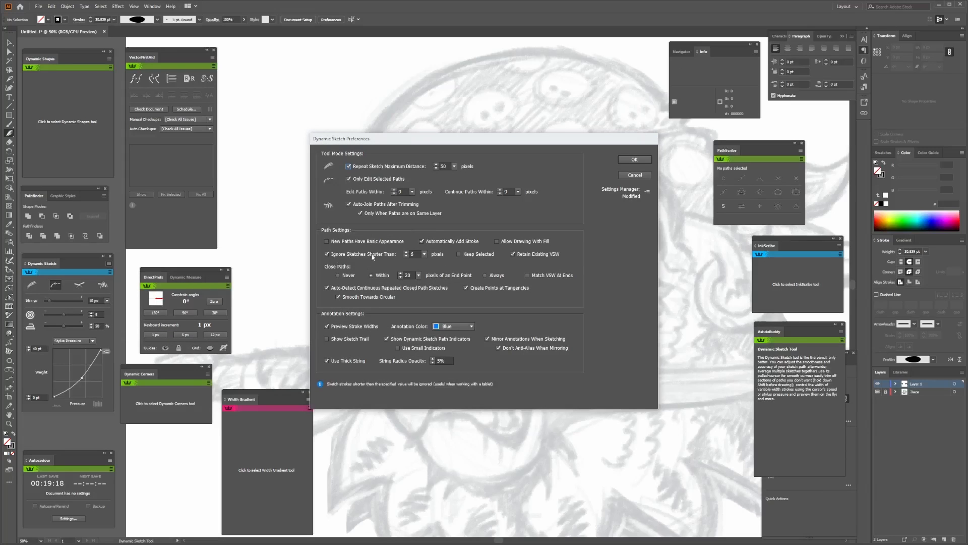
pyautogui.click(327, 254)
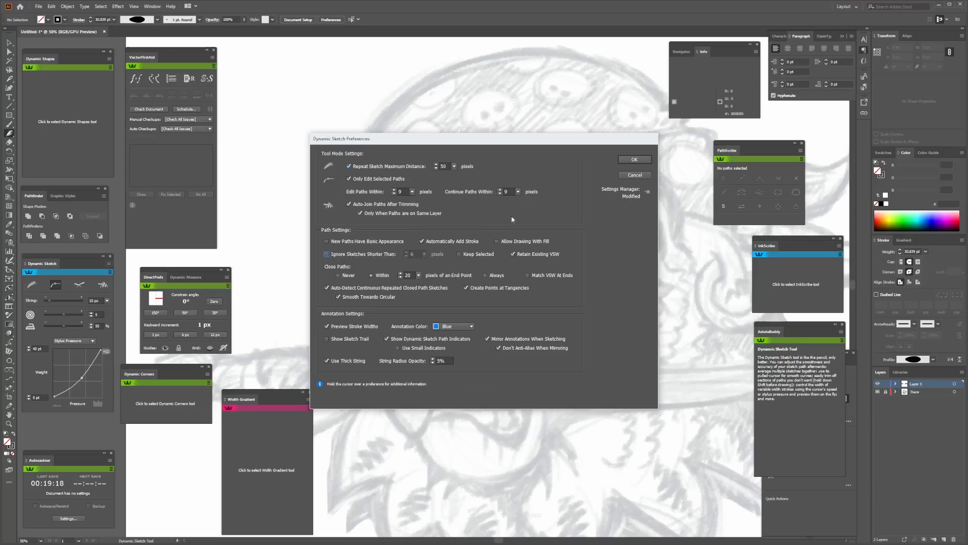
pyautogui.click(635, 159)
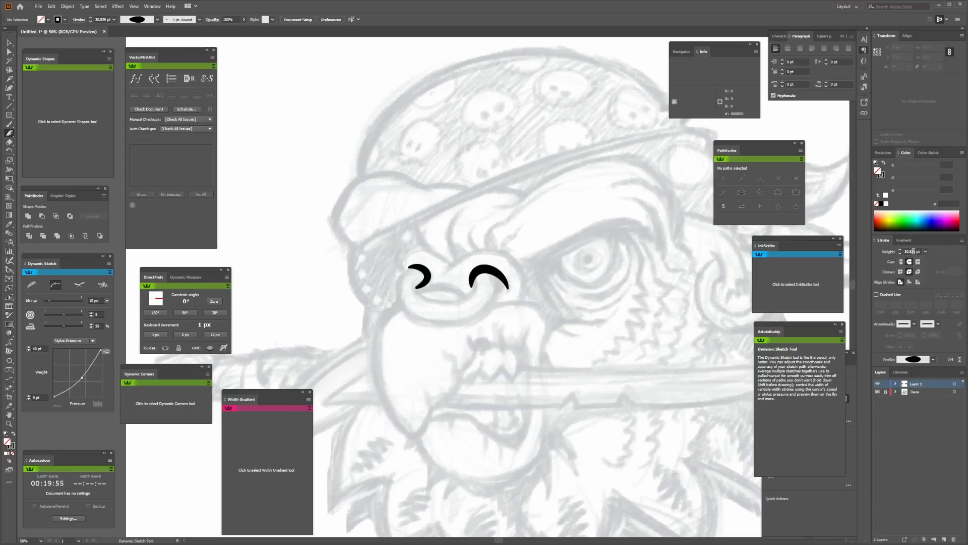
# - Set the stroke weight to 40 pt and ink the upper contours arching over both nostrils with Dynamic Sketch
pyautogui.click(914, 251)
pyautogui.press('Return')
pyautogui.moveTo(441, 272)
pyautogui.mouseDown()
pyautogui.moveTo(489, 248)
pyautogui.moveTo(506, 252)
pyautogui.moveTo(524, 274)
pyautogui.moveTo(507, 317)
pyautogui.mouseUp()
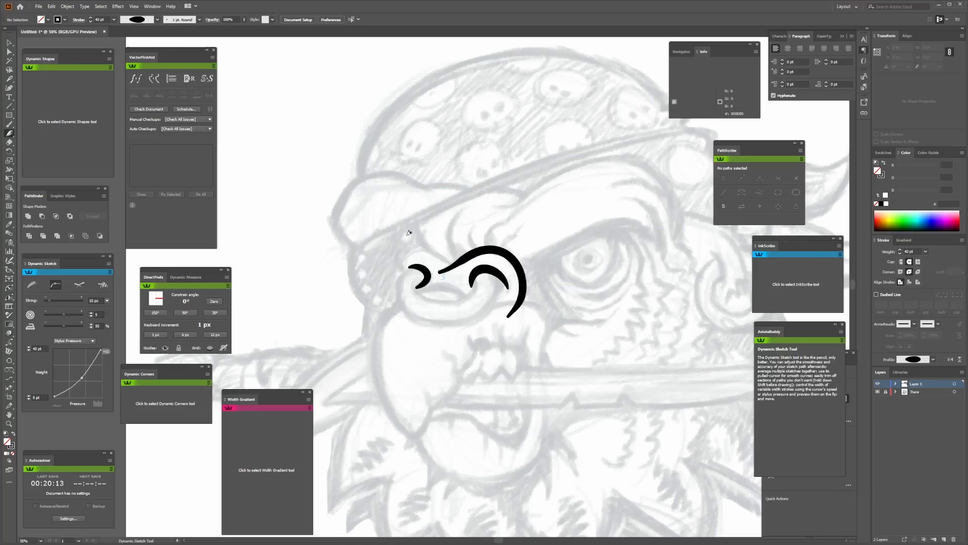
pyautogui.moveTo(406, 286)
pyautogui.mouseDown()
pyautogui.moveTo(407, 247)
pyautogui.moveTo(424, 241)
pyautogui.moveTo(462, 264)
pyautogui.mouseUp()
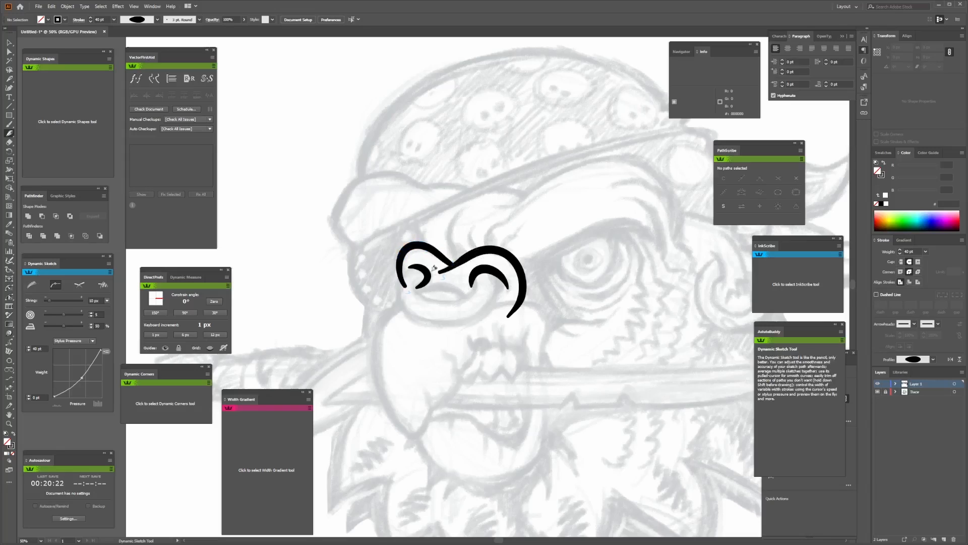
# - Ink the lower rim of the cere and the fold between the nostrils, undoing and redrawing unsatisfactory strokes
pyautogui.moveTo(423, 270)
pyautogui.mouseDown()
pyautogui.moveTo(398, 291)
pyautogui.moveTo(487, 308)
pyautogui.moveTo(419, 287)
pyautogui.moveTo(477, 284)
pyautogui.mouseUp()
pyautogui.hotkey('ctrl', 'z')
pyautogui.hotkey('ctrl', 'z')
pyautogui.moveTo(417, 286)
pyautogui.mouseDown()
pyautogui.moveTo(475, 276)
pyautogui.moveTo(459, 302)
pyautogui.moveTo(476, 276)
pyautogui.mouseUp()
pyautogui.hotkey('ctrl', 'z')
pyautogui.hotkey('ctrl', 'z')
# - Ink the upper beak outline, its jagged mouth edge with creases, and the lower beak outline, redrawing rejected strokes
pyautogui.moveTo(424, 392)
pyautogui.mouseDown()
pyautogui.moveTo(378, 335)
pyautogui.moveTo(483, 295)
pyautogui.mouseUp()
pyautogui.moveTo(430, 409)
pyautogui.mouseDown()
pyautogui.moveTo(447, 346)
pyautogui.moveTo(469, 334)
pyautogui.moveTo(506, 350)
pyautogui.moveTo(506, 325)
pyautogui.mouseUp()
pyautogui.moveTo(506, 346)
pyautogui.mouseDown()
pyautogui.moveTo(525, 350)
pyautogui.moveTo(513, 462)
pyautogui.mouseUp()
pyautogui.hotkey('ctrl', 'z')
pyautogui.moveTo(528, 329)
pyautogui.mouseDown()
pyautogui.moveTo(515, 455)
pyautogui.moveTo(527, 351)
pyautogui.moveTo(519, 462)
pyautogui.mouseUp()
pyautogui.hotkey('ctrl', 'z')
pyautogui.moveTo(538, 298)
pyautogui.mouseDown()
pyautogui.moveTo(553, 406)
pyautogui.moveTo(416, 435)
pyautogui.mouseUp()
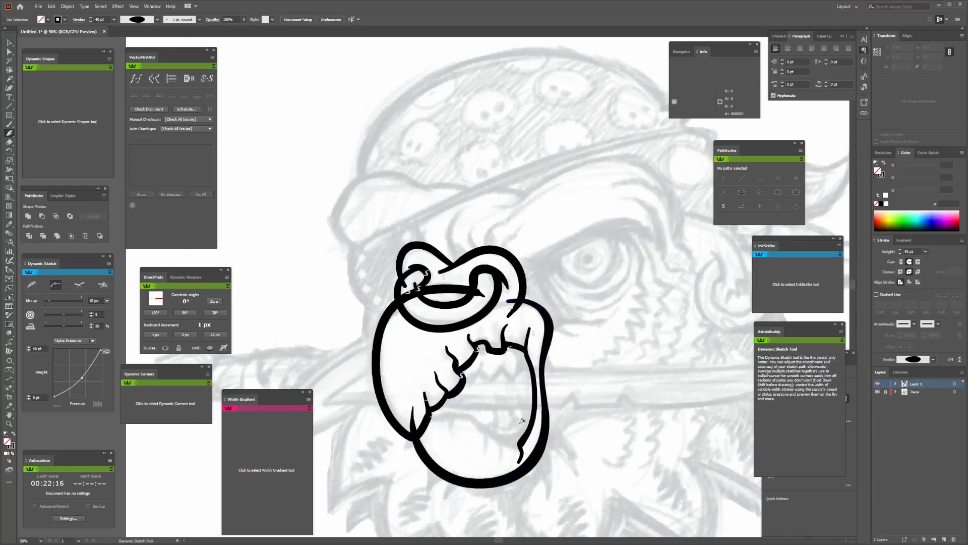
# - Ink the teeth under the upper beak and the wavy, creased inner edge of the lower beak, undoing stray strokes
pyautogui.hotkey('ctrl', '=')
pyautogui.moveTo(399, 289)
pyautogui.mouseDown()
pyautogui.moveTo(449, 298)
pyautogui.moveTo(443, 318)
pyautogui.mouseUp()
pyautogui.moveTo(445, 289)
pyautogui.mouseDown()
pyautogui.moveTo(469, 324)
pyautogui.moveTo(491, 303)
pyautogui.mouseUp()
pyautogui.moveTo(372, 265); pyautogui.dragTo(403, 265)
pyautogui.moveTo(415, 225)
pyautogui.mouseDown()
pyautogui.moveTo(441, 184)
pyautogui.moveTo(455, 218)
pyautogui.moveTo(469, 190)
pyautogui.moveTo(494, 173)
pyautogui.mouseUp()
pyautogui.hotkey('ctrl', 'z')
pyautogui.hotkey('ctrl', 'z')
pyautogui.hotkey('ctrl', '-')
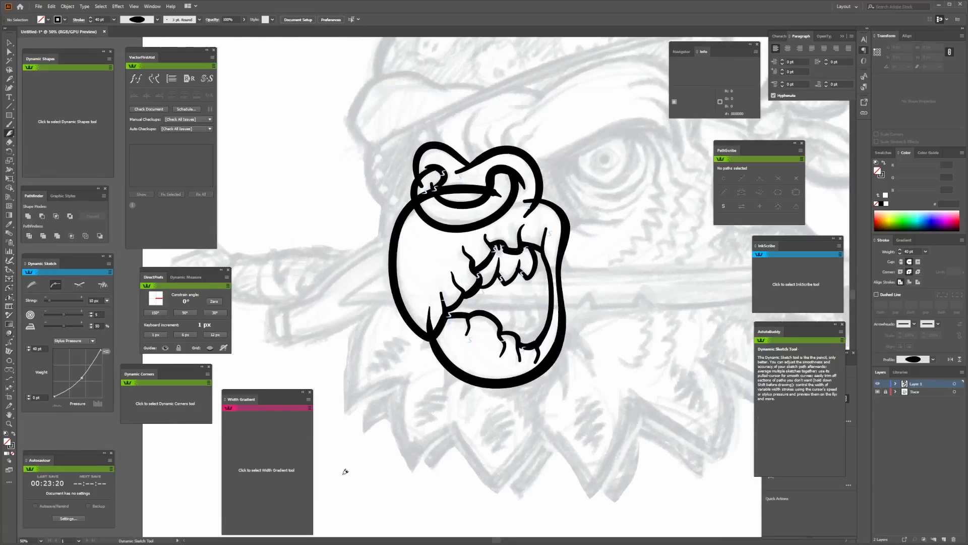
# - Select the overlapping strokes of the cere and upper beak and trim their overhanging ends around the nostrils and rim
pyautogui.keyDown('ctrl'); pyautogui.click(419, 174); pyautogui.keyUp('ctrl')
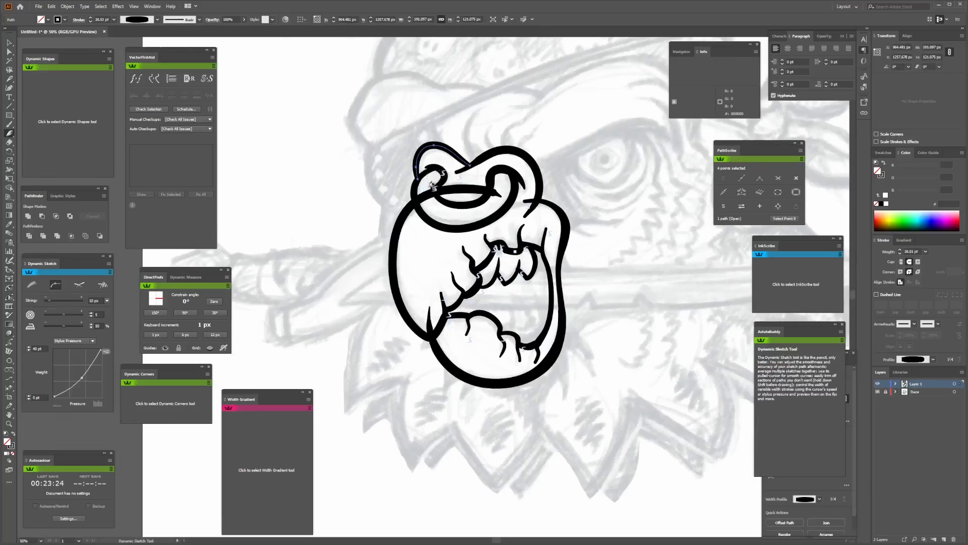
pyautogui.keyDown('ctrl'); pyautogui.click(510, 177); pyautogui.keyUp('ctrl')
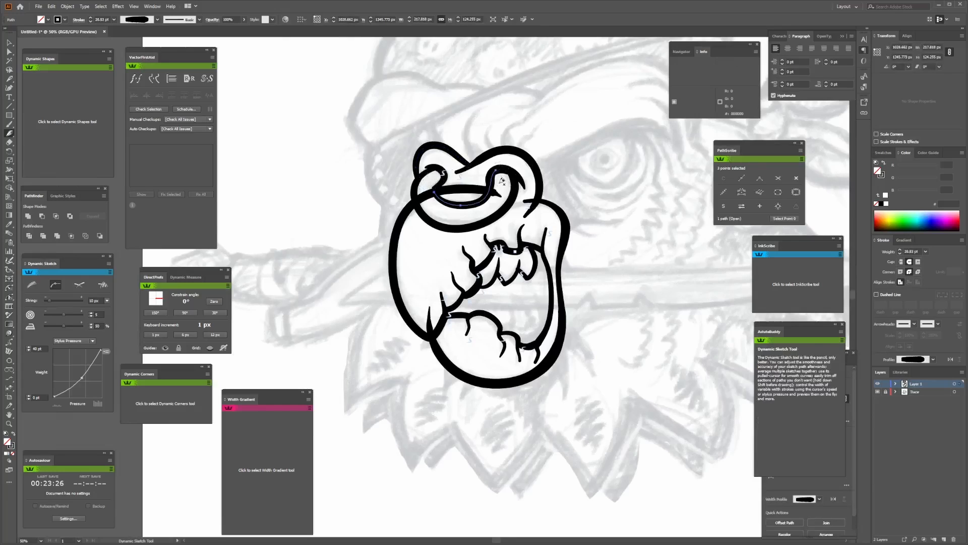
pyautogui.keyDown('ctrl'); pyautogui.keyDown('shift'); pyautogui.click(443, 228); pyautogui.keyUp('shift'); pyautogui.keyUp('ctrl')
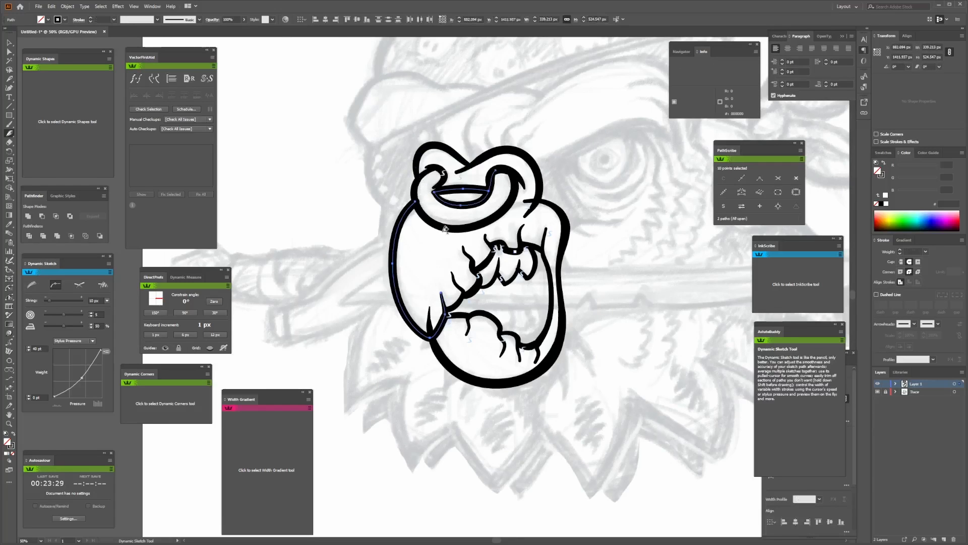
pyautogui.keyDown('ctrl'); pyautogui.keyDown('shift'); pyautogui.click(444, 190); pyautogui.keyUp('shift'); pyautogui.keyUp('ctrl')
# - Redraw the upper end of the outer beak outline to meet the cere and refine its path with InkScribe
pyautogui.moveTo(532, 198); pyautogui.dragTo(526, 206)
pyautogui.hotkey('ctrl', 'z')
pyautogui.moveTo(506, 206); pyautogui.dragTo(538, 201)
pyautogui.scroll(1, 519, 203)
pyautogui.click(9, 79)
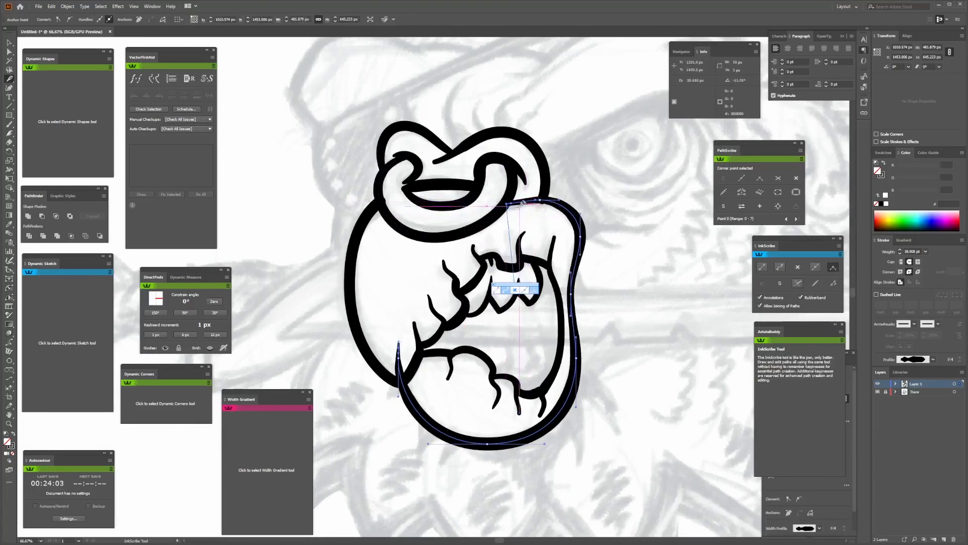
pyautogui.keyDown('ctrl'); pyautogui.click(545, 196); pyautogui.keyUp('ctrl')
# - Delete the overhanging end of the outer beak outline where it meets the tip of the upper beak
pyautogui.keyDown('ctrl'); pyautogui.click(474, 174); pyautogui.keyUp('ctrl')
pyautogui.keyDown('ctrl'); pyautogui.click(410, 186); pyautogui.keyUp('ctrl')
pyautogui.keyDown('ctrl'); pyautogui.click(353, 108); pyautogui.keyUp('ctrl')
pyautogui.scroll(-3, 515, 213)
pyautogui.scroll(4, 504, 251)
pyautogui.keyDown('ctrl'); pyautogui.click(372, 297); pyautogui.keyUp('ctrl')
pyautogui.press('Delete')
pyautogui.keyDown('ctrl'); pyautogui.click(375, 342); pyautogui.keyUp('ctrl')
# - Taper the ends of the crease lines along the lower beak's inner edge with the Width tool
pyautogui.click(9, 134)
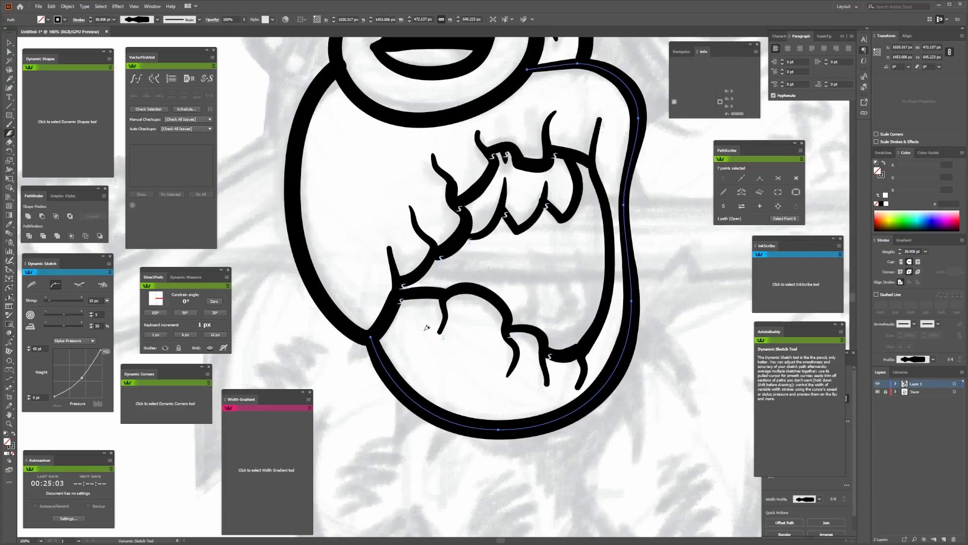
pyautogui.hotkey('shift', 'w')
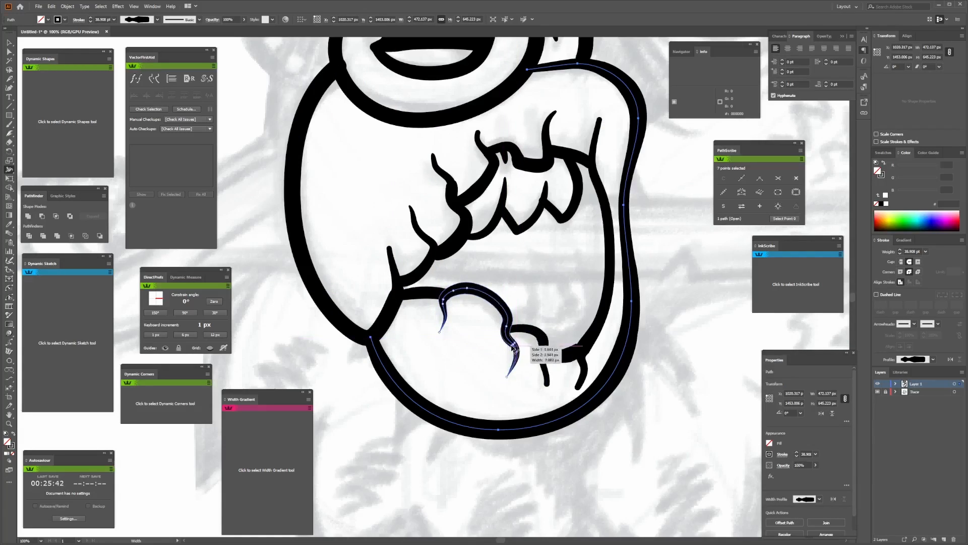
pyautogui.moveTo(550, 383); pyautogui.dragTo(577, 387)
pyautogui.hotkey('ctrl', 'shift', 'a')
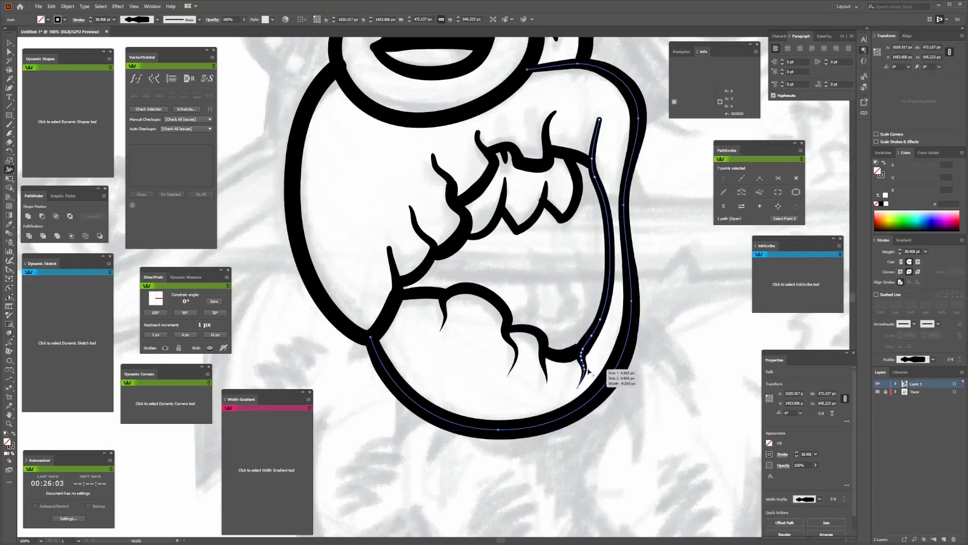
# - Taper the upper ends of the two pointed tooth strokes under the upper beak's inner edge with the Width tool
pyautogui.click(505, 184)
pyautogui.moveTo(505, 183); pyautogui.dragTo(547, 188)
pyautogui.hotkey('ctrl', '+')
pyautogui.hotkey('ctrl', '+')
pyautogui.hotkey('ctrl', '+')
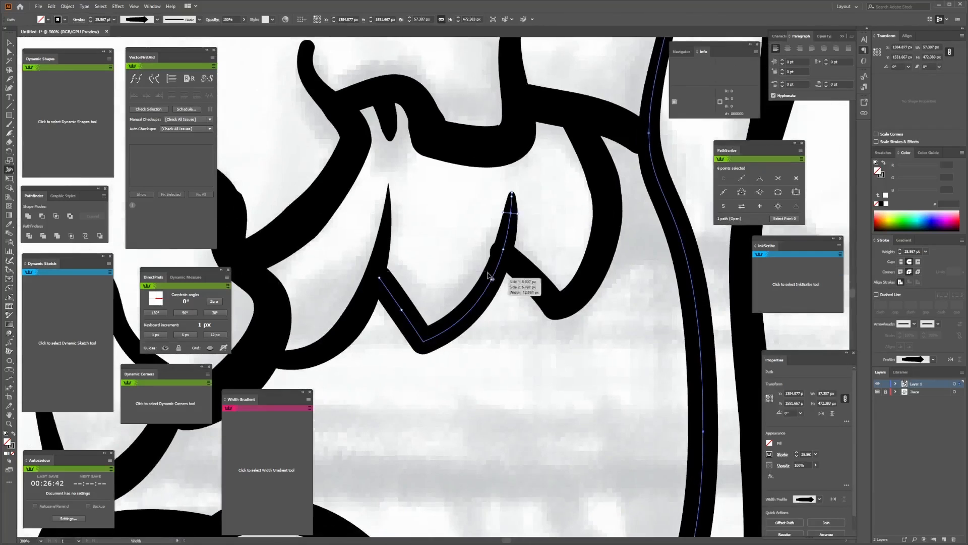
pyautogui.moveTo(424, 353); pyautogui.dragTo(422, 342)
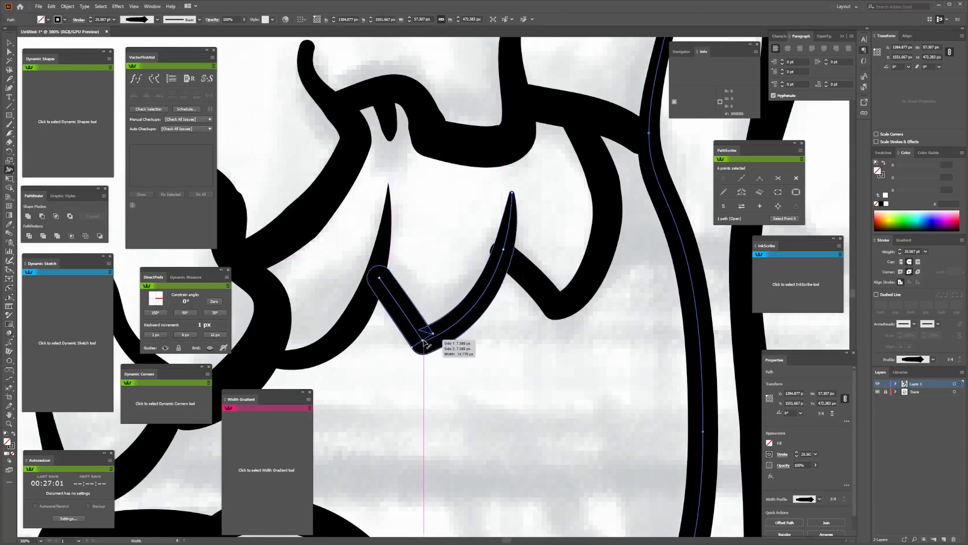
pyautogui.moveTo(514, 194); pyautogui.dragTo(512, 193)
# - Taper the small tooth stroke and the lowest crease tips of the upper beak to points with the Width tool
pyautogui.moveTo(397, 140); pyautogui.dragTo(395, 148)
pyautogui.press('p')
pyautogui.click(394, 162)
pyautogui.hotkey('ctrl', 'z')
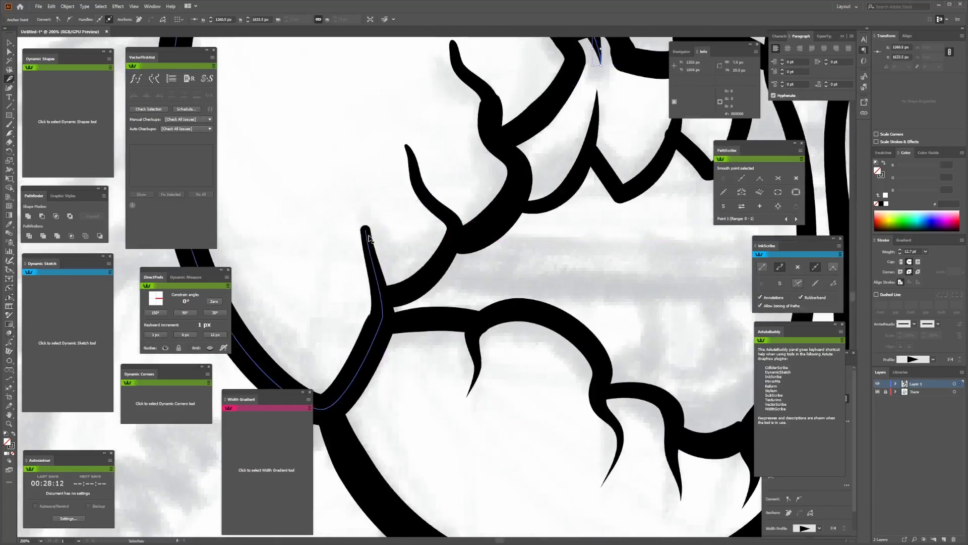
pyautogui.hotkey('shift', 'w')
pyautogui.moveTo(378, 268); pyautogui.dragTo(378, 268)
pyautogui.moveTo(379, 291); pyautogui.dragTo(370, 292)
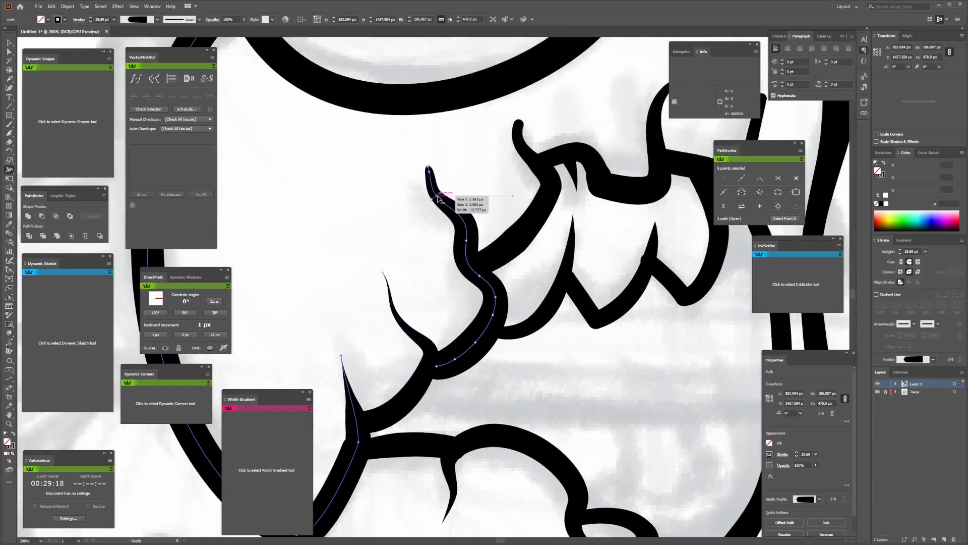
# - Taper the remaining upper beak crease tips and the inner beak edge's upper end, and adjust the outer beak outline's width
pyautogui.moveTo(432, 171); pyautogui.dragTo(428, 167)
pyautogui.moveTo(522, 128); pyautogui.dragTo(519, 124)
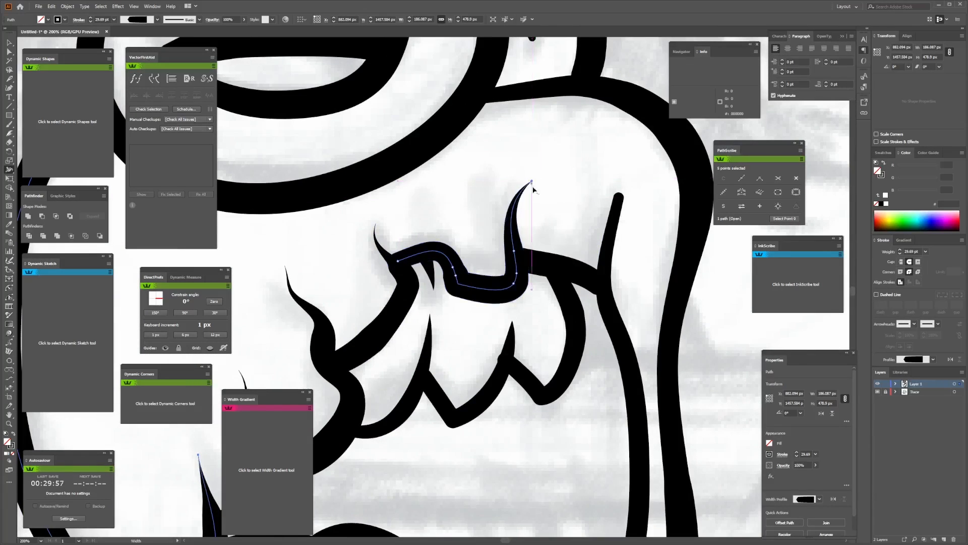
pyautogui.moveTo(453, 267); pyautogui.dragTo(466, 262)
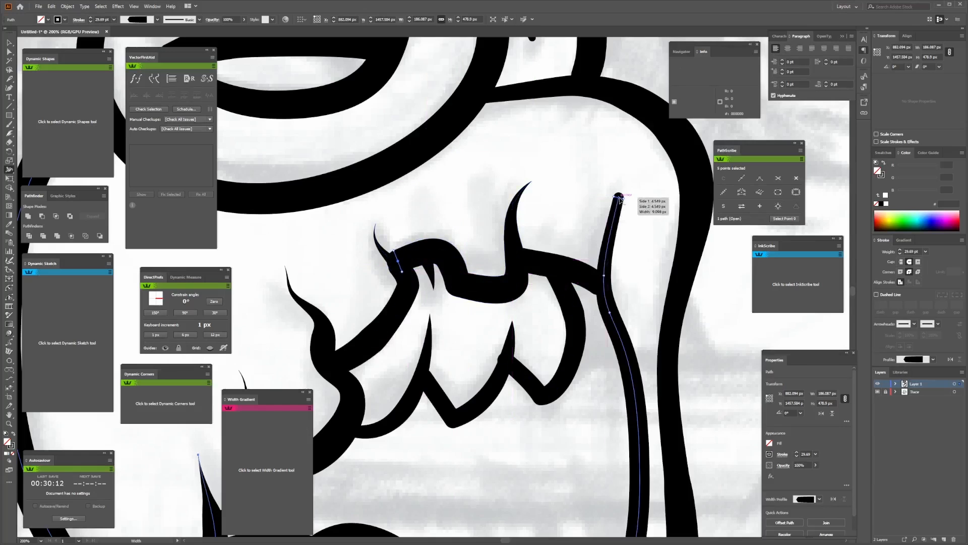
pyautogui.moveTo(617, 201); pyautogui.dragTo(620, 277)
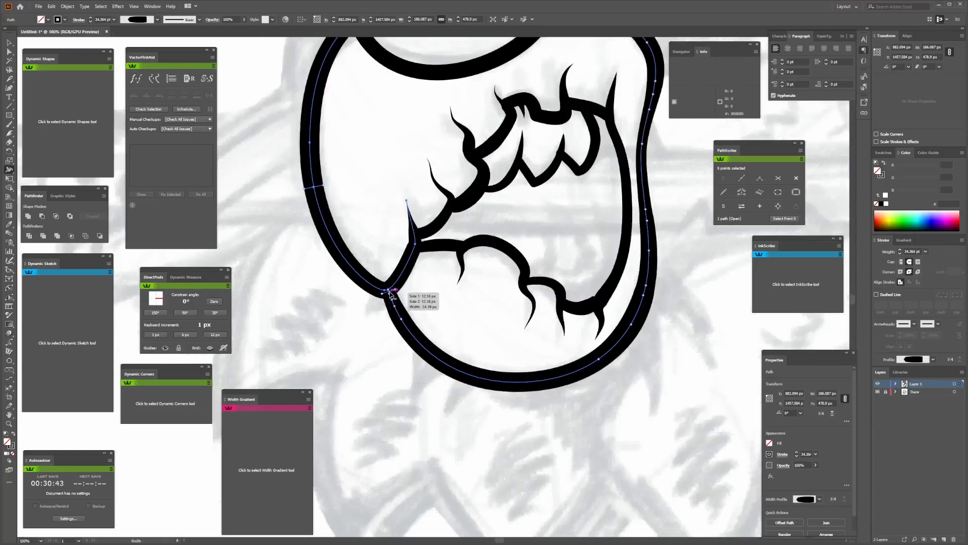
pyautogui.moveTo(603, 356); pyautogui.dragTo(568, 368)
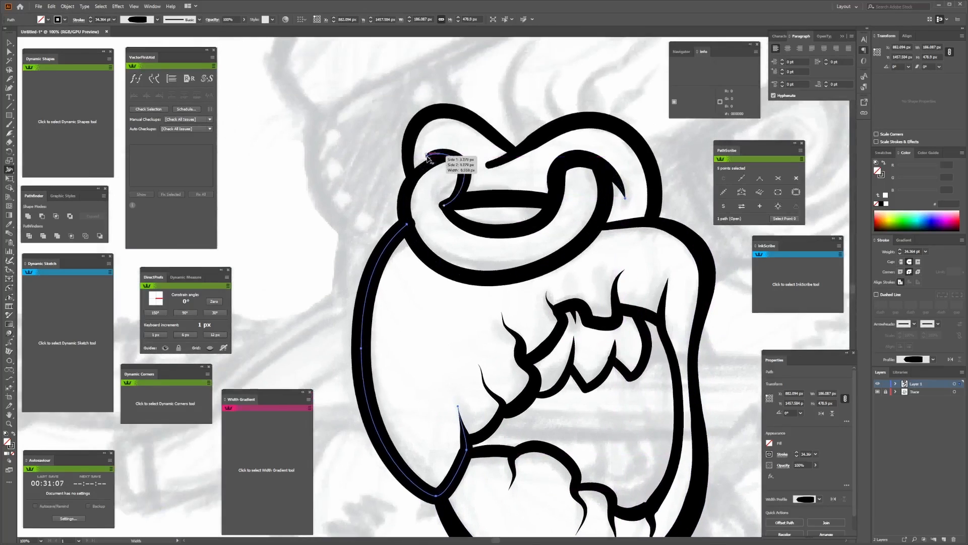
# - Taper the outer tip of the left nostril curl in isolation and widen its lower end into the mouth-shaped gap
pyautogui.moveTo(427, 159); pyautogui.dragTo(433, 160)
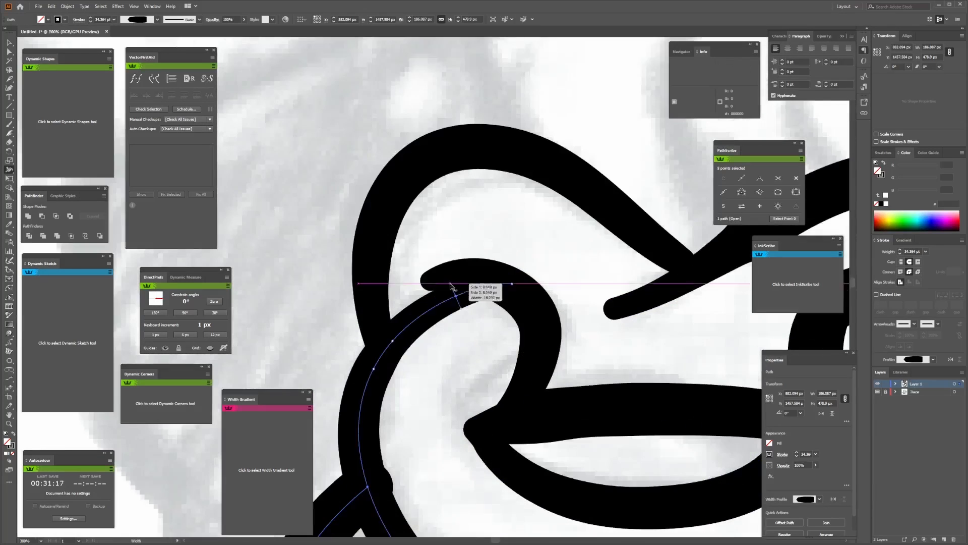
pyautogui.moveTo(454, 278); pyautogui.dragTo(433, 285)
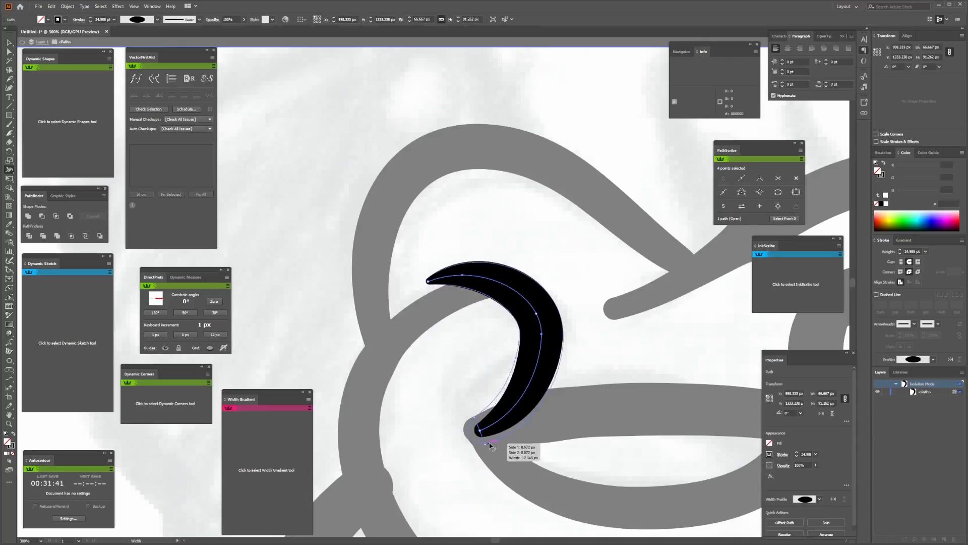
pyautogui.moveTo(485, 442); pyautogui.dragTo(487, 443)
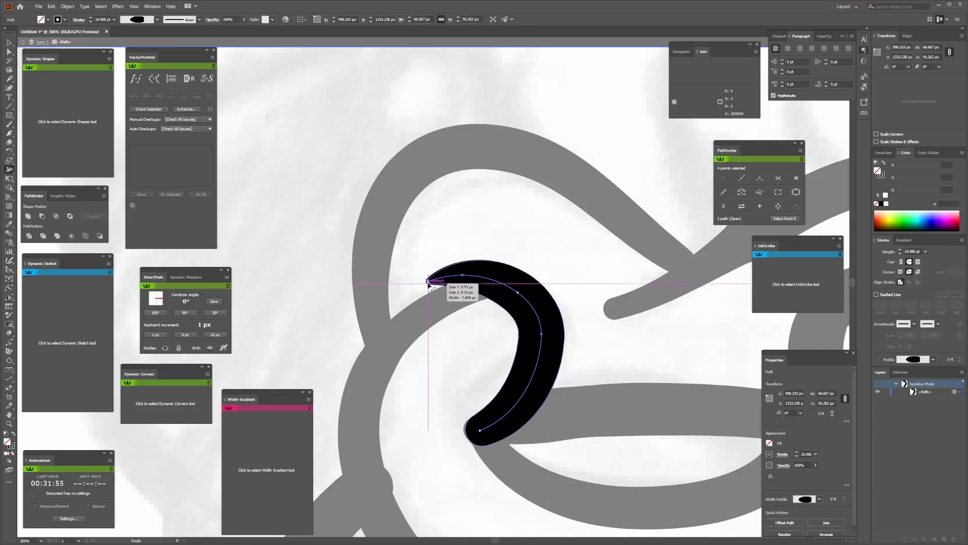
pyautogui.click(8, 43)
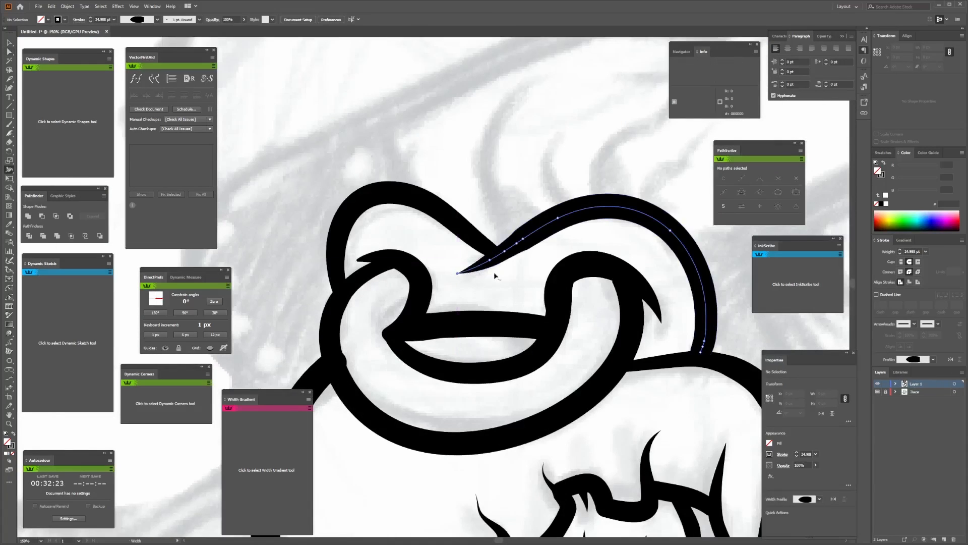
# - Adjust the stroke widths of the two cere outlines around their meeting point and along their arches
pyautogui.click(506, 252)
pyautogui.press('Delete')
pyautogui.moveTo(675, 224); pyautogui.dragTo(680, 219)
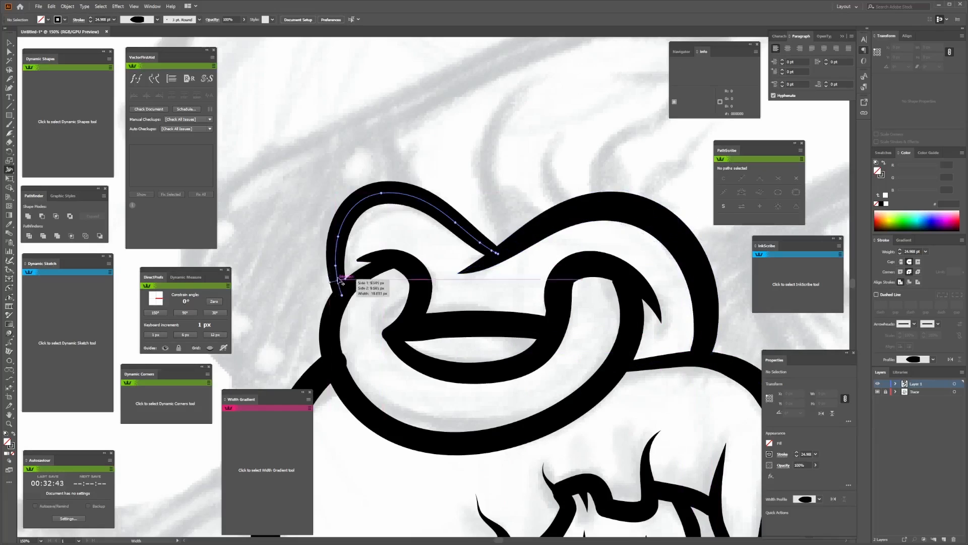
pyautogui.moveTo(501, 259); pyautogui.dragTo(487, 277)
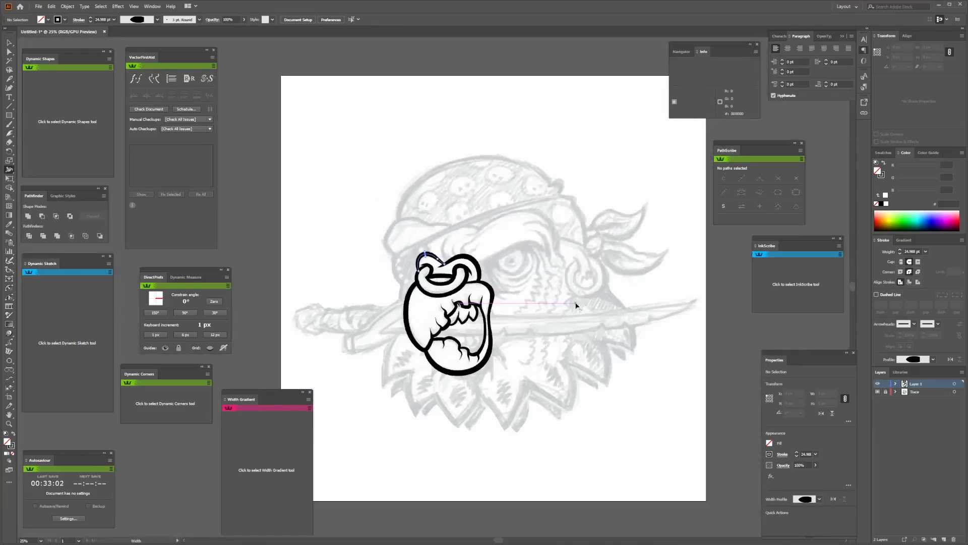
# - Reshape the crease tips of the upper beak with InkScribe so they curve smoothly, and adjust the inner beak edge's points
pyautogui.scroll(5, 576, 305)
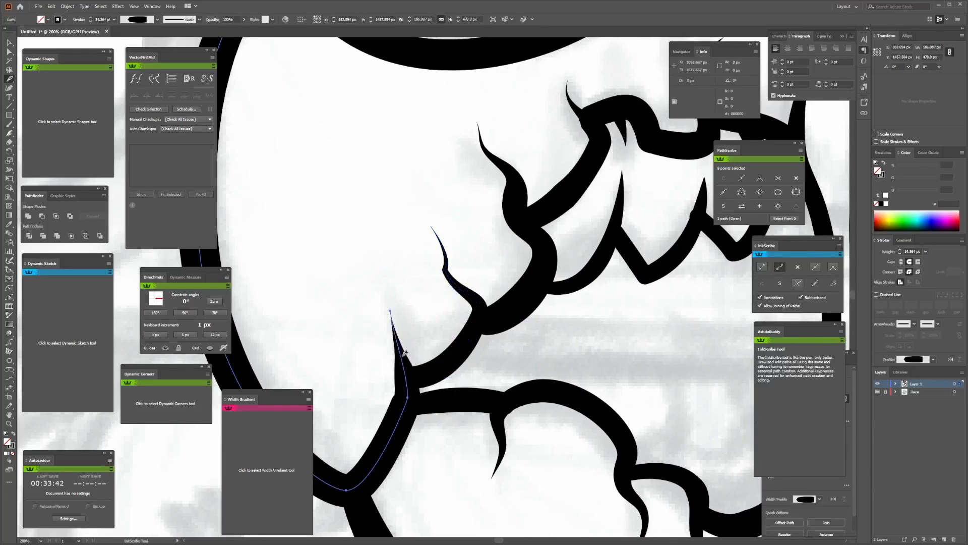
pyautogui.click(504, 162)
pyautogui.click(483, 149)
pyautogui.moveTo(478, 137); pyautogui.dragTo(491, 140)
pyautogui.click(575, 101)
pyautogui.click(565, 88)
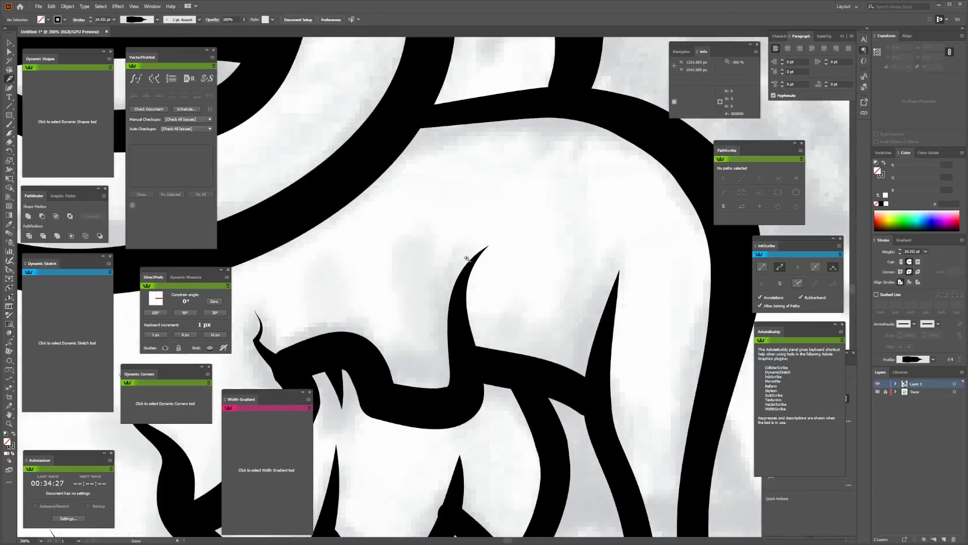
pyautogui.click(467, 259)
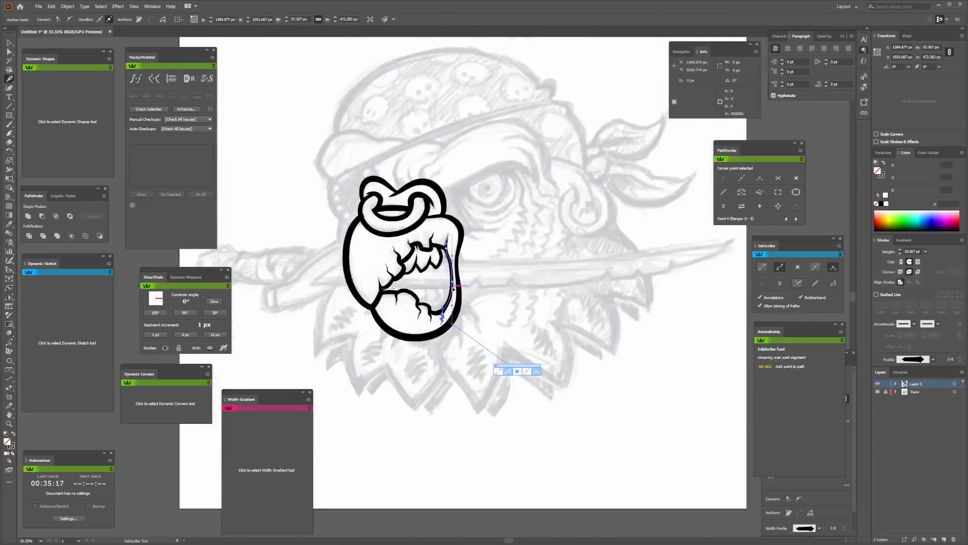
pyautogui.click(491, 282)
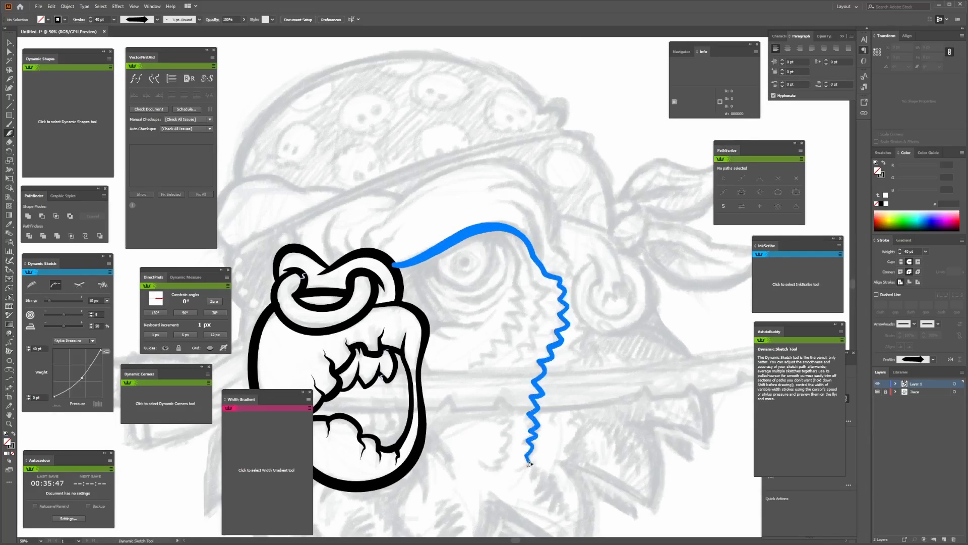
# - Ink the upper eyelid line and the zigzag feather stripes running down the cheek with Dynamic Sketch
pyautogui.moveTo(530, 463); pyautogui.dragTo(507, 476)
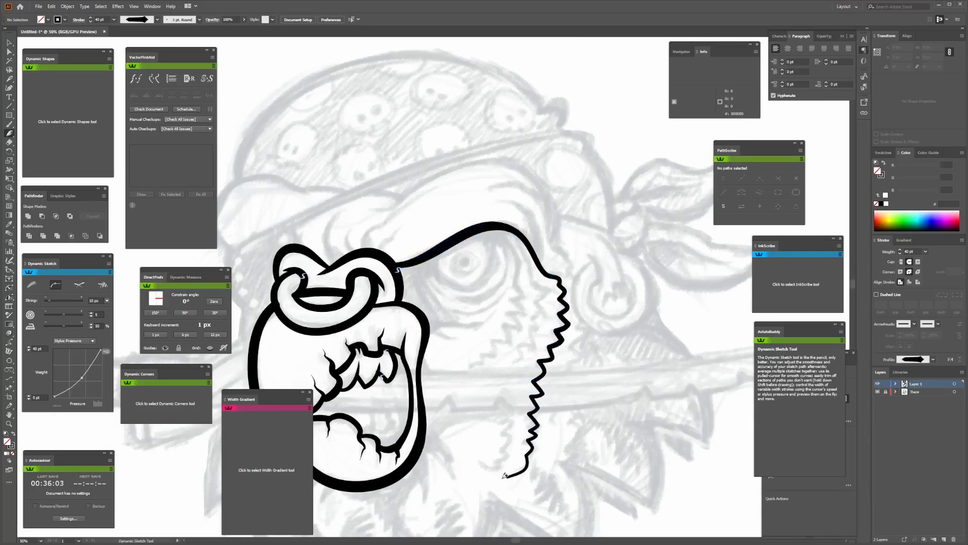
pyautogui.moveTo(485, 353); pyautogui.dragTo(460, 372)
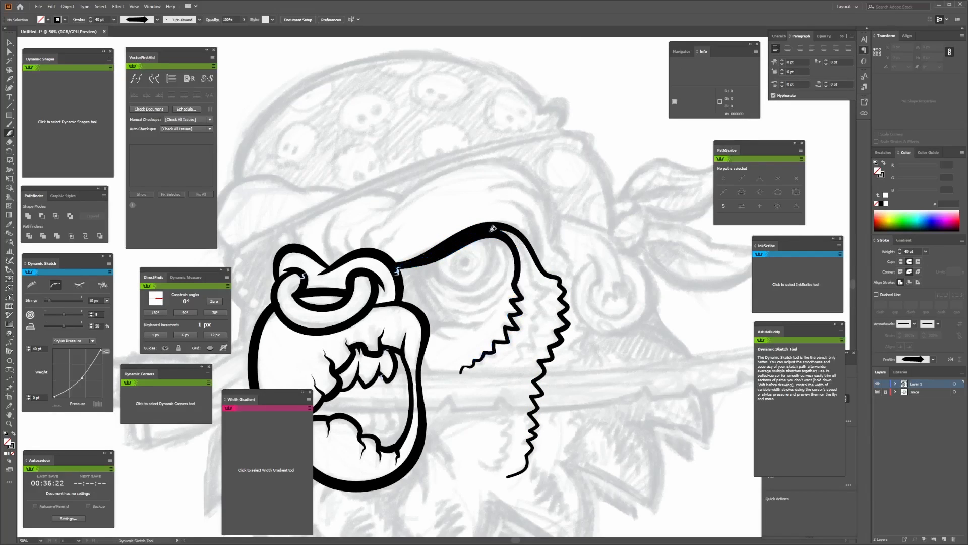
pyautogui.moveTo(548, 313); pyautogui.dragTo(507, 363)
# - Ink the eye rings and the curved wrinkles beneath the eye down to the beak's upper corner
pyautogui.moveTo(438, 259)
pyautogui.mouseDown()
pyautogui.moveTo(489, 284)
pyautogui.moveTo(492, 237)
pyautogui.moveTo(462, 250)
pyautogui.mouseUp()
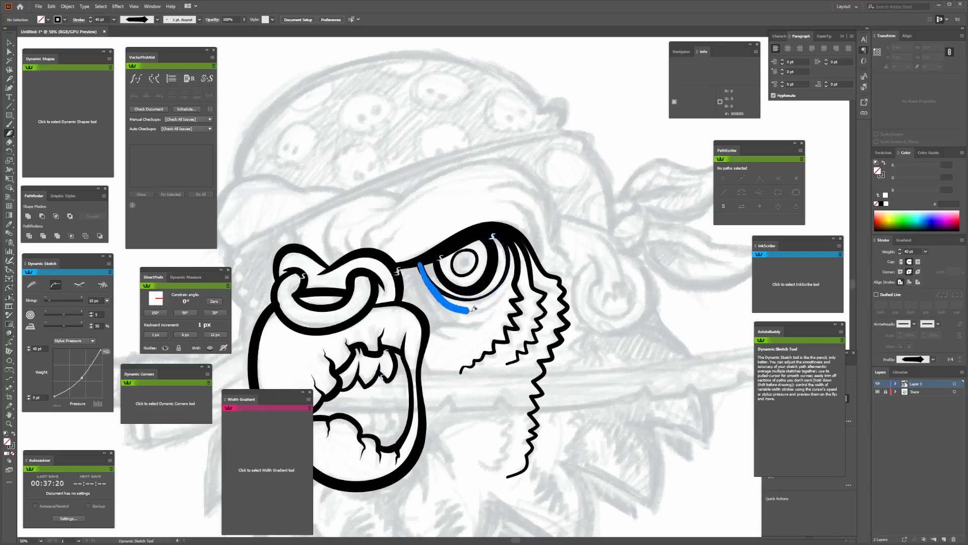
pyautogui.moveTo(493, 237); pyautogui.dragTo(497, 254)
pyautogui.moveTo(423, 268)
pyautogui.mouseDown()
pyautogui.moveTo(492, 318)
pyautogui.moveTo(501, 308)
pyautogui.mouseUp()
pyautogui.moveTo(428, 332); pyautogui.dragTo(479, 330)
# - Ink the heavy brow outline, its inner contour strokes, and the wrinkles above the cere
pyautogui.moveTo(510, 200); pyautogui.dragTo(502, 202)
pyautogui.moveTo(379, 249); pyautogui.dragTo(404, 226)
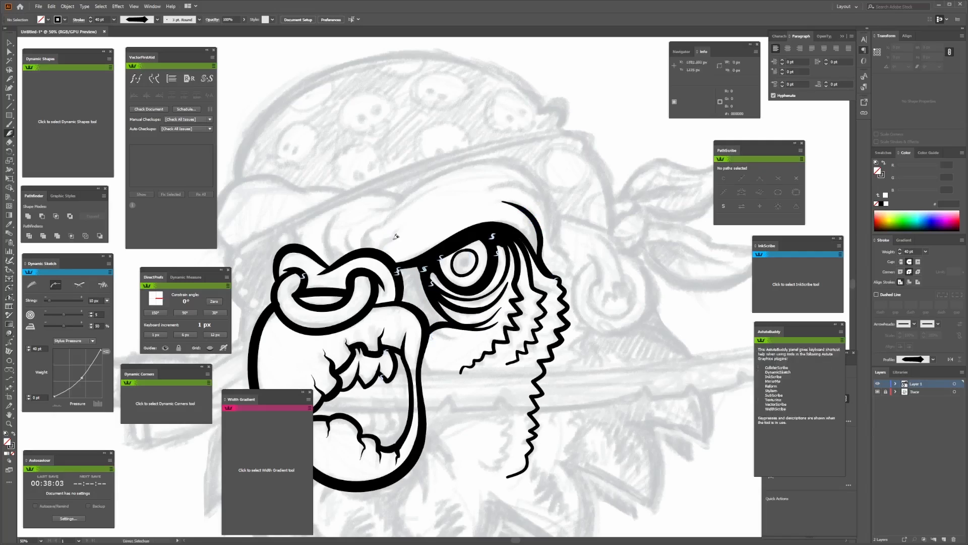
pyautogui.moveTo(456, 180)
pyautogui.mouseDown()
pyautogui.moveTo(354, 248)
pyautogui.moveTo(331, 225)
pyautogui.mouseUp()
pyautogui.moveTo(372, 207)
pyautogui.mouseDown()
pyautogui.moveTo(413, 188)
pyautogui.moveTo(574, 283)
pyautogui.mouseUp()
pyautogui.moveTo(487, 183)
pyautogui.mouseDown()
pyautogui.moveTo(540, 195)
pyautogui.moveTo(551, 218)
pyautogui.mouseUp()
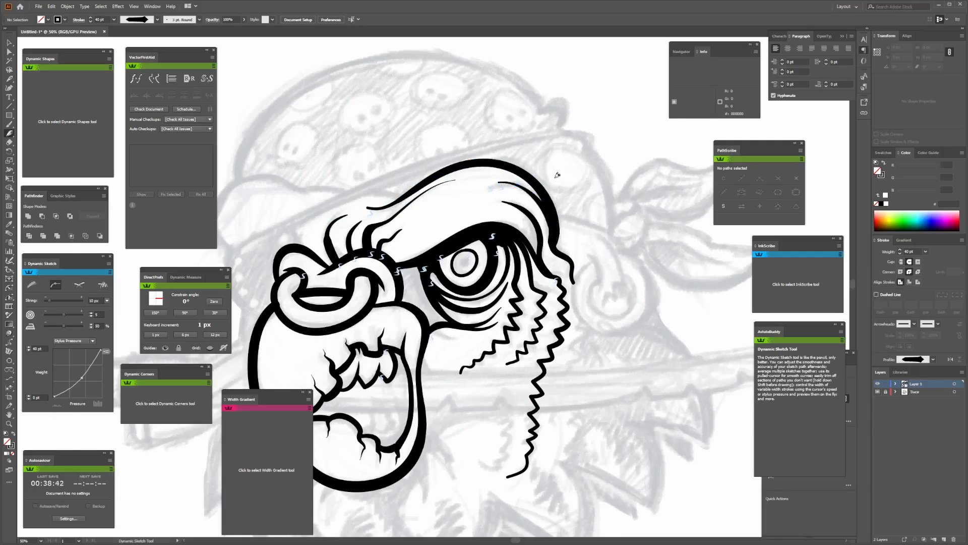
# - Ink the bandana's crown, folded front, long band edges and bumpy back contour with Dynamic Sketch
pyautogui.scroll(-1, 560, 197)
pyautogui.scroll(2, 560, 197)
pyautogui.moveTo(457, 245)
pyautogui.mouseDown()
pyautogui.moveTo(467, 290)
pyautogui.moveTo(487, 302)
pyautogui.mouseUp()
pyautogui.scroll(-1, 321, 286)
pyautogui.scroll(1, 321, 287)
pyautogui.moveTo(323, 284)
pyautogui.mouseDown()
pyautogui.moveTo(684, 153)
pyautogui.moveTo(392, 256)
pyautogui.mouseUp()
pyautogui.moveTo(336, 264); pyautogui.dragTo(385, 331)
pyautogui.moveTo(343, 263); pyautogui.dragTo(324, 286)
pyautogui.moveTo(403, 247); pyautogui.dragTo(394, 257)
pyautogui.moveTo(337, 280)
pyautogui.mouseDown()
pyautogui.moveTo(426, 222)
pyautogui.moveTo(421, 211)
pyautogui.moveTo(516, 222)
pyautogui.mouseUp()
pyautogui.moveTo(347, 220)
pyautogui.mouseDown()
pyautogui.moveTo(406, 112)
pyautogui.moveTo(671, 140)
pyautogui.moveTo(650, 137)
pyautogui.mouseUp()
pyautogui.hotkey('ctrl', 'z')
pyautogui.moveTo(639, 134); pyautogui.dragTo(679, 153)
pyautogui.moveTo(677, 152)
pyautogui.mouseDown()
pyautogui.moveTo(492, 171)
pyautogui.moveTo(518, 199)
pyautogui.moveTo(541, 288)
pyautogui.moveTo(594, 231)
pyautogui.mouseUp()
# - Ink the round earring and the jagged feather edge inside it behind the cheek
pyautogui.moveTo(533, 202)
pyautogui.mouseDown()
pyautogui.moveTo(597, 231)
pyautogui.moveTo(497, 190)
pyautogui.mouseUp()
pyautogui.moveTo(480, 190)
pyautogui.mouseDown()
pyautogui.moveTo(501, 233)
pyautogui.moveTo(481, 252)
pyautogui.mouseUp()
pyautogui.moveTo(465, 203)
pyautogui.mouseDown()
pyautogui.moveTo(472, 235)
pyautogui.moveTo(492, 201)
pyautogui.moveTo(499, 222)
pyautogui.mouseUp()
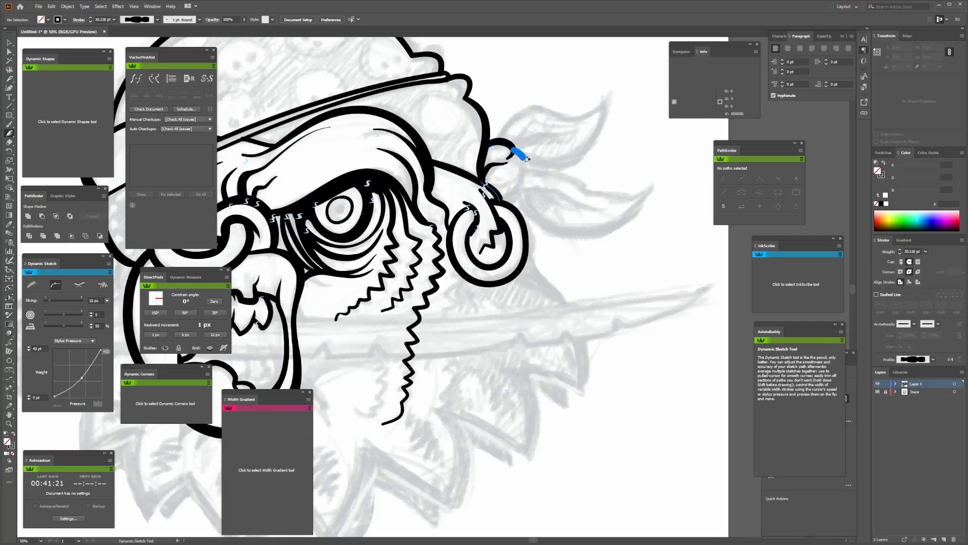
# - Ink the bandana's knot and its two pointed tails with their inner fold lines
pyautogui.moveTo(518, 186); pyautogui.dragTo(512, 147)
pyautogui.moveTo(523, 177); pyautogui.dragTo(512, 208)
pyautogui.moveTo(498, 141); pyautogui.dragTo(634, 101)
pyautogui.moveTo(525, 163); pyautogui.dragTo(607, 100)
pyautogui.moveTo(631, 87)
pyautogui.mouseDown()
pyautogui.moveTo(618, 112)
pyautogui.moveTo(516, 150)
pyautogui.moveTo(533, 86)
pyautogui.mouseUp()
pyautogui.moveTo(527, 121); pyautogui.dragTo(655, 130)
pyautogui.moveTo(527, 143)
pyautogui.mouseDown()
pyautogui.moveTo(603, 133)
pyautogui.moveTo(530, 146)
pyautogui.mouseUp()
pyautogui.moveTo(561, 150); pyautogui.dragTo(569, 174)
# - Ink another zigzag feather stripe down the cheek below the earring
pyautogui.keyDown('ctrl'); pyautogui.keyDown('alt'); pyautogui.click(468, 263); pyautogui.keyUp('alt'); pyautogui.keyUp('ctrl')
pyautogui.keyDown('ctrl'); pyautogui.keyDown('alt'); pyautogui.click(468, 263); pyautogui.keyUp('alt'); pyautogui.keyUp('ctrl')
pyautogui.keyDown('ctrl'); pyautogui.keyDown('alt'); pyautogui.click(468, 263); pyautogui.keyUp('alt'); pyautogui.keyUp('ctrl')
pyautogui.moveTo(376, 337); pyautogui.dragTo(492, 281)
pyautogui.keyDown('ctrl'); pyautogui.click(481, 278); pyautogui.keyUp('ctrl')
pyautogui.keyDown('ctrl'); pyautogui.click(482, 277); pyautogui.keyUp('ctrl')
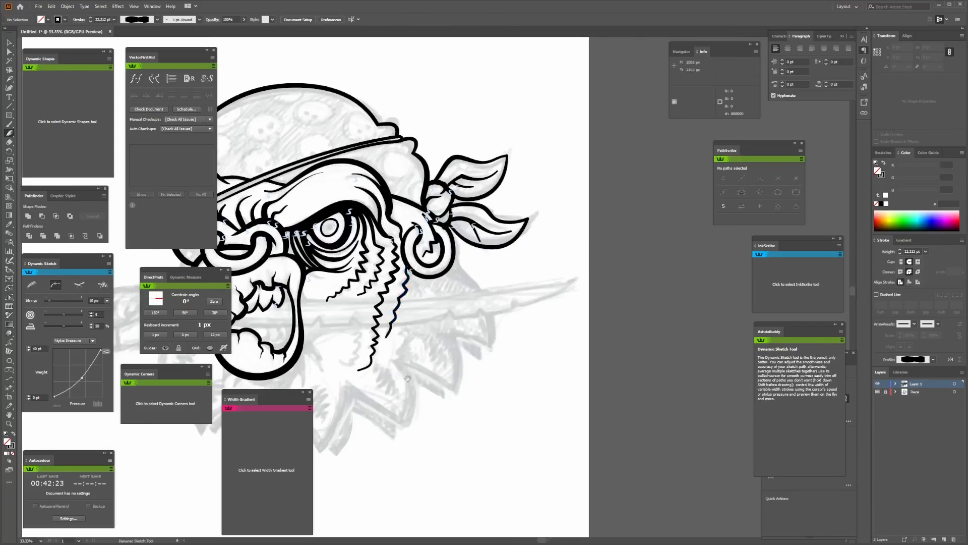
# - Ink the pointed collar feathers from behind the earring down and around the rear underside of the head
pyautogui.moveTo(424, 337); pyautogui.dragTo(512, 248)
pyautogui.moveTo(447, 229); pyautogui.dragTo(432, 271)
pyautogui.moveTo(503, 195); pyautogui.dragTo(480, 261)
pyautogui.moveTo(348, 243); pyautogui.dragTo(482, 221)
pyautogui.moveTo(424, 191)
pyautogui.mouseDown()
pyautogui.moveTo(377, 323)
pyautogui.moveTo(431, 263)
pyautogui.mouseUp()
pyautogui.moveTo(421, 248)
pyautogui.mouseDown()
pyautogui.moveTo(431, 344)
pyautogui.moveTo(459, 296)
pyautogui.mouseUp()
pyautogui.moveTo(445, 277); pyautogui.dragTo(494, 366)
pyautogui.moveTo(460, 359); pyautogui.dragTo(529, 284)
pyautogui.moveTo(540, 327); pyautogui.dragTo(550, 359)
pyautogui.moveTo(522, 356); pyautogui.dragTo(566, 266)
pyautogui.moveTo(556, 272); pyautogui.dragTo(633, 335)
pyautogui.moveTo(613, 250)
pyautogui.mouseDown()
pyautogui.moveTo(630, 297)
pyautogui.moveTo(613, 337)
pyautogui.mouseUp()
pyautogui.moveTo(606, 256); pyautogui.dragTo(682, 285)
pyautogui.moveTo(666, 214); pyautogui.dragTo(667, 301)
pyautogui.moveTo(731, 233); pyautogui.dragTo(598, 288)
# - Ink the front collar feathers under the beak and trim the crossing ends into one continuous jagged outline
pyautogui.moveTo(490, 392); pyautogui.dragTo(477, 385)
pyautogui.moveTo(479, 388); pyautogui.dragTo(600, 300)
pyautogui.moveTo(656, 184); pyautogui.dragTo(643, 198)
pyautogui.moveTo(605, 217); pyautogui.dragTo(544, 242)
pyautogui.moveTo(539, 321); pyautogui.dragTo(514, 322)
pyautogui.moveTo(516, 250); pyautogui.dragTo(490, 255)
pyautogui.moveTo(482, 329); pyautogui.dragTo(449, 324)
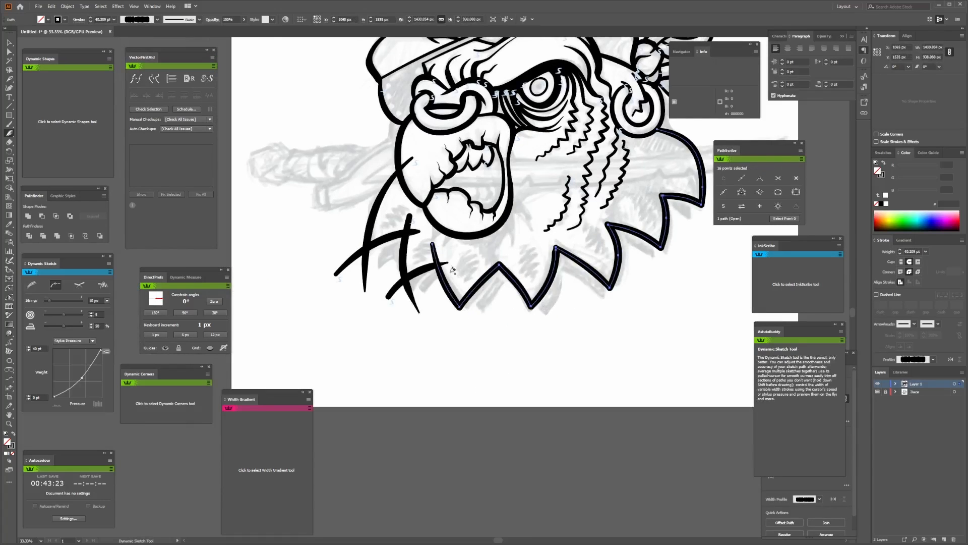
pyautogui.moveTo(367, 276); pyautogui.dragTo(379, 283)
# - Add zigzag hatching inside each point of the feather collar and short curved strokes below the lower beak
pyautogui.moveTo(530, 262); pyautogui.dragTo(512, 353)
pyautogui.moveTo(569, 326); pyautogui.dragTo(589, 352)
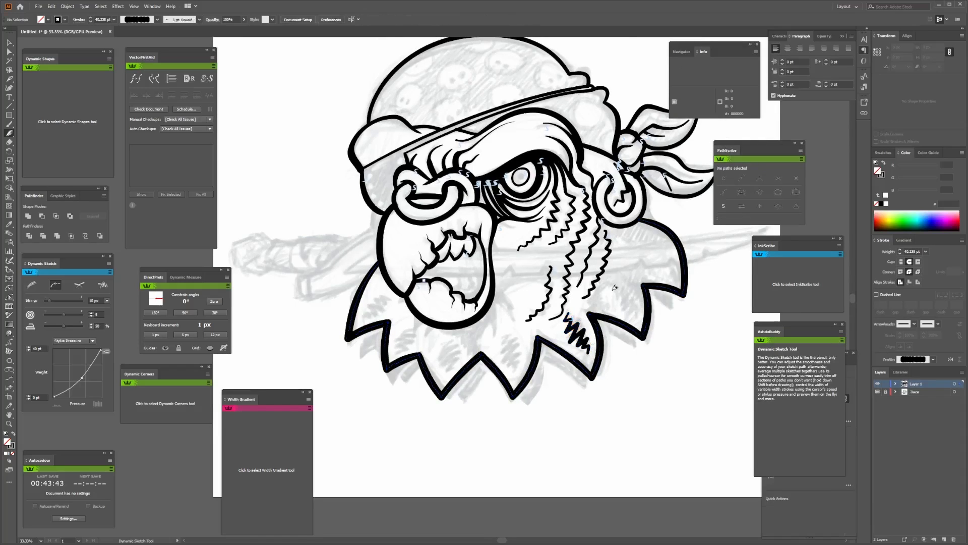
pyautogui.moveTo(504, 358); pyautogui.dragTo(506, 359)
pyautogui.moveTo(441, 342); pyautogui.dragTo(438, 375)
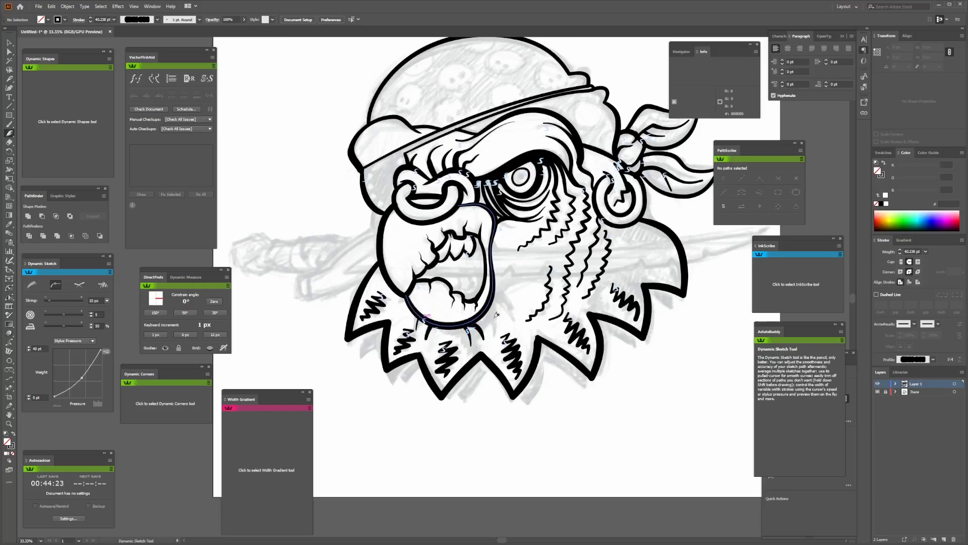
# - Ink the curved lines inside the open lower beak and the short feather strokes beside it, and check the artwork
pyautogui.scroll(1, 511, 322)
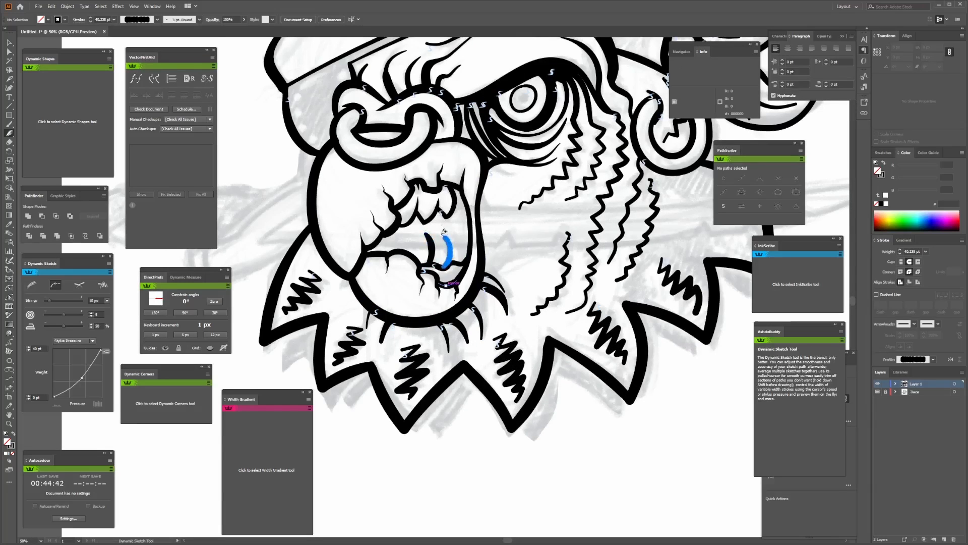
pyautogui.scroll(-1, 522, 196)
pyautogui.scroll(1, 551, 232)
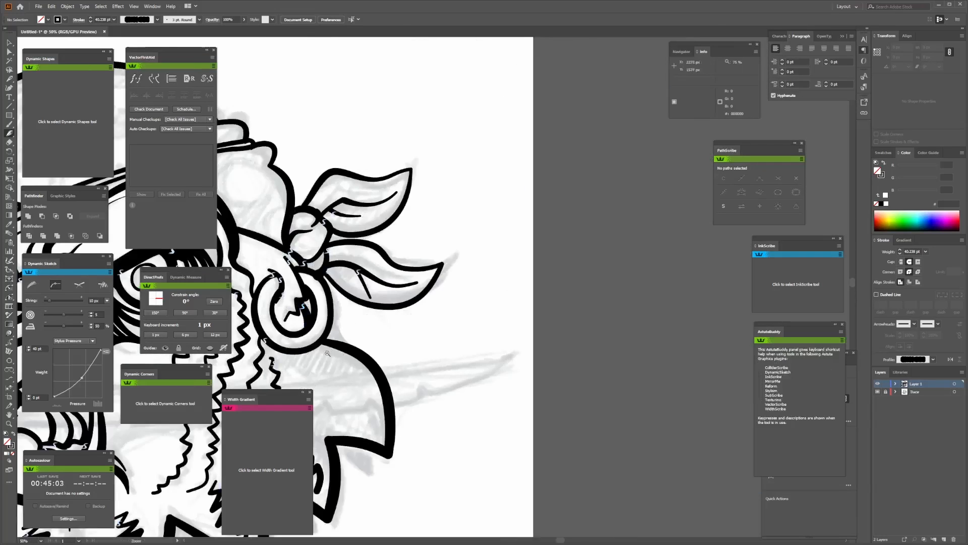
pyautogui.scroll(-2, 480, 264)
pyautogui.press('v')
pyautogui.scroll(7, 497, 251)
pyautogui.scroll(-5, 499, 251)
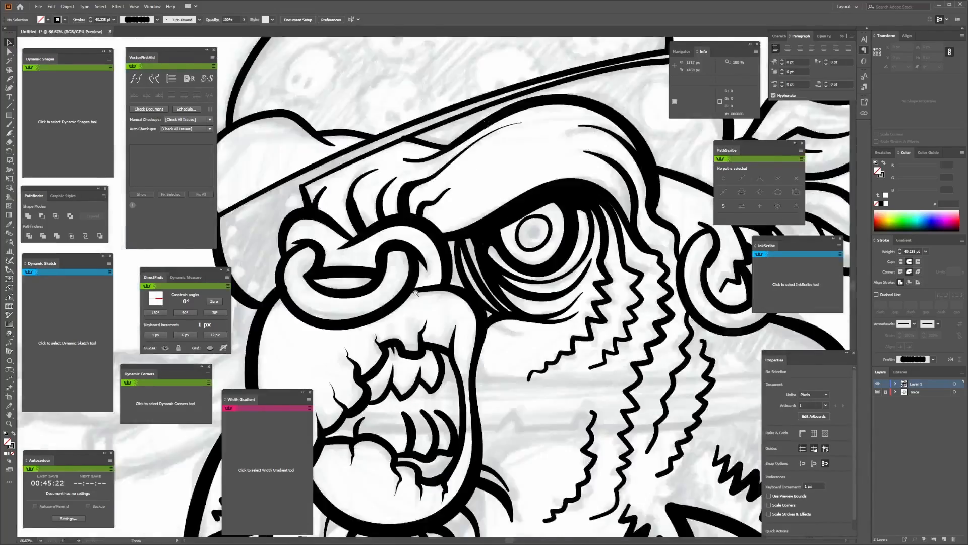
# - Try to ink the long edge of the sword blade across the beak with Dynamic Sketch
pyautogui.press('n')
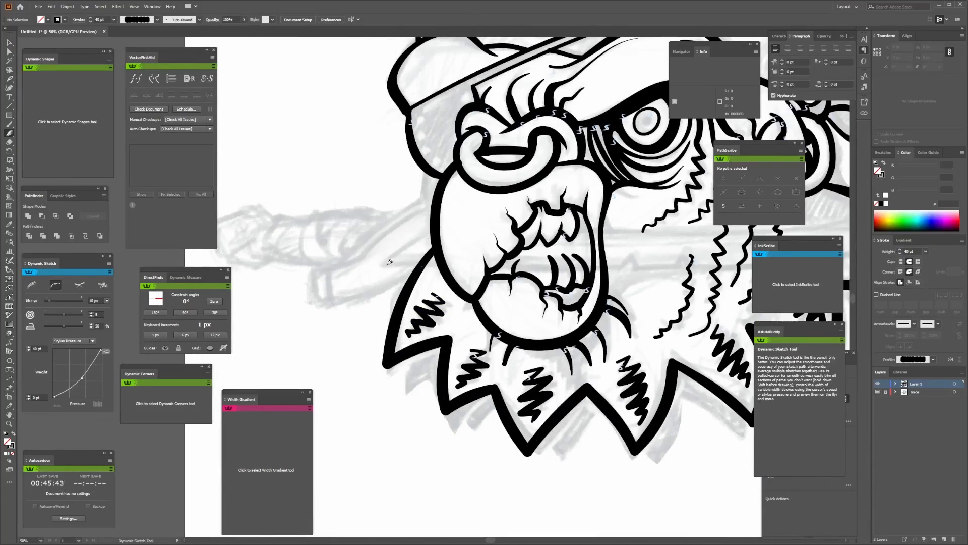
pyautogui.moveTo(528, 266); pyautogui.dragTo(736, 265)
pyautogui.hotkey('ctrl', 'z')
pyautogui.moveTo(716, 246); pyautogui.dragTo(535, 281)
pyautogui.scroll(-1, 530, 255)
pyautogui.moveTo(348, 257); pyautogui.dragTo(746, 238)
pyautogui.hotkey('ctrl', 'z')
pyautogui.moveTo(308, 282)
pyautogui.mouseDown()
pyautogui.moveTo(573, 281)
pyautogui.moveTo(746, 236)
pyautogui.mouseUp()
pyautogui.hotkey('ctrl', 'z')
# - Ink the sword blade as a closed outline across the beak, with a curved end and a jagged notch in its lower edge
pyautogui.moveTo(737, 244); pyautogui.dragTo(616, 290)
pyautogui.moveTo(302, 283); pyautogui.dragTo(514, 229)
pyautogui.moveTo(398, 281)
pyautogui.mouseDown()
pyautogui.moveTo(444, 249)
pyautogui.moveTo(495, 260)
pyautogui.mouseUp()
pyautogui.scroll(1, 479, 228)
pyautogui.moveTo(496, 239); pyautogui.dragTo(482, 256)
pyautogui.moveTo(533, 177); pyautogui.dragTo(440, 235)
pyautogui.moveTo(533, 280); pyautogui.dragTo(515, 307)
pyautogui.moveTo(645, 266); pyautogui.dragTo(646, 264)
pyautogui.moveTo(361, 291); pyautogui.dragTo(525, 269)
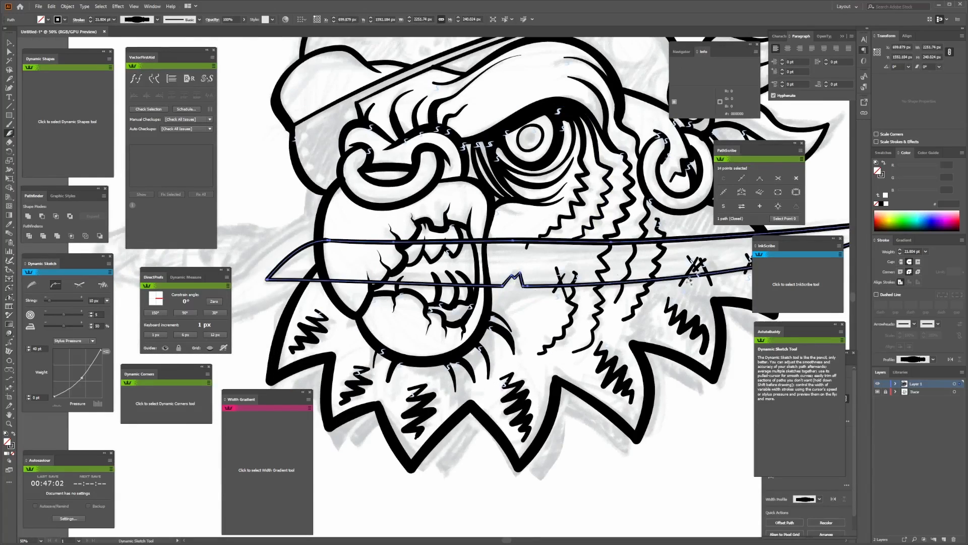
# - Redraw part of the blade's lower edge to add another notch behind the cheek stripes
pyautogui.moveTo(711, 267); pyautogui.dragTo(486, 283)
pyautogui.moveTo(573, 261); pyautogui.dragTo(586, 280)
pyautogui.moveTo(353, 283); pyautogui.dragTo(577, 237)
pyautogui.scroll(1, 404, 353)
pyautogui.moveTo(449, 197); pyautogui.dragTo(497, 199)
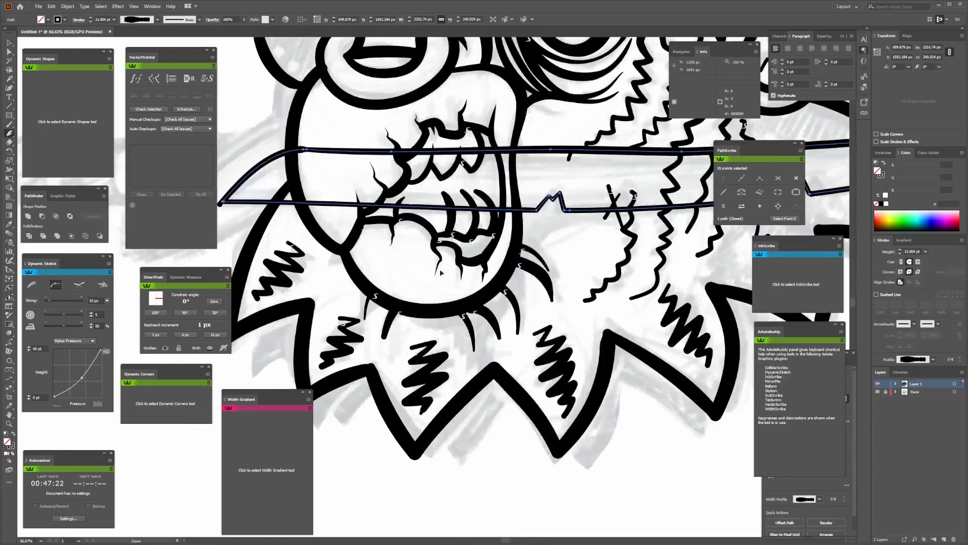
# - Trim away the sections of the sword blade outline that cross the upper beak
pyautogui.moveTo(471, 151); pyautogui.dragTo(455, 150)
pyautogui.moveTo(360, 205); pyautogui.dragTo(323, 204)
pyautogui.moveTo(383, 150); pyautogui.dragTo(312, 151)
pyautogui.moveTo(444, 151); pyautogui.dragTo(404, 152)
pyautogui.moveTo(276, 188); pyautogui.dragTo(292, 194)
pyautogui.moveTo(626, 197)
pyautogui.mouseDown()
pyautogui.moveTo(299, 279)
pyautogui.moveTo(396, 262)
pyautogui.mouseUp()
pyautogui.hotkey('ctrl', '-')
pyautogui.hotkey('ctrl', '-')
pyautogui.hotkey('ctrl', '-')
pyautogui.moveTo(378, 297); pyautogui.dragTo(399, 297)
pyautogui.keyDown('ctrl'); pyautogui.click(517, 391); pyautogui.keyUp('ctrl')
# - Ink the sword's curved guard with its squared end, running from the handle to the beak
pyautogui.moveTo(588, 295); pyautogui.dragTo(696, 283)
pyautogui.hotkey('ctrl', '+')
pyautogui.hotkey('ctrl', '+')
pyautogui.moveTo(353, 262); pyautogui.dragTo(526, 278)
pyautogui.moveTo(314, 265); pyautogui.dragTo(320, 308)
pyautogui.moveTo(300, 271)
pyautogui.mouseDown()
pyautogui.moveTo(346, 262)
pyautogui.moveTo(419, 206)
pyautogui.mouseUp()
pyautogui.moveTo(302, 303); pyautogui.dragTo(406, 269)
pyautogui.moveTo(316, 263)
pyautogui.mouseDown()
pyautogui.moveTo(302, 275)
pyautogui.moveTo(325, 299)
pyautogui.moveTo(298, 261)
pyautogui.mouseUp()
pyautogui.keyDown('ctrl'); pyautogui.click(302, 267); pyautogui.keyUp('ctrl')
pyautogui.moveTo(300, 313); pyautogui.dragTo(316, 310)
pyautogui.moveTo(301, 269); pyautogui.dragTo(422, 201)
# - Ink the twisted bands of the sword grip and the rounded pommel at its end
pyautogui.moveTo(323, 227); pyautogui.dragTo(418, 246)
pyautogui.moveTo(402, 231)
pyautogui.mouseDown()
pyautogui.moveTo(389, 247)
pyautogui.moveTo(396, 285)
pyautogui.mouseUp()
pyautogui.moveTo(425, 277); pyautogui.dragTo(412, 231)
pyautogui.moveTo(413, 270); pyautogui.dragTo(454, 237)
pyautogui.moveTo(447, 233); pyautogui.dragTo(461, 239)
pyautogui.moveTo(424, 234); pyautogui.dragTo(413, 235)
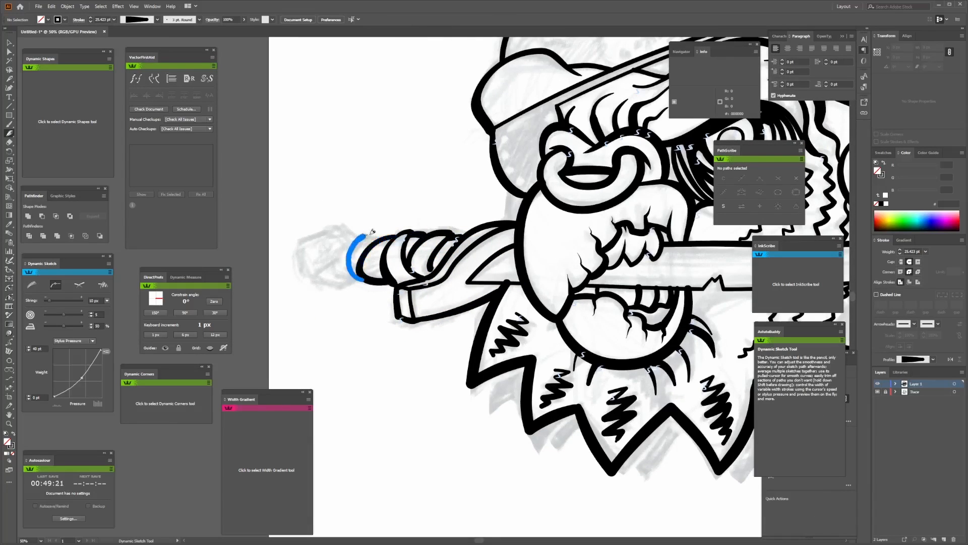
pyautogui.moveTo(349, 230); pyautogui.dragTo(352, 284)
pyautogui.hotkey('ctrl', '-')
pyautogui.hotkey('ctrl', '-')
pyautogui.hotkey('ctrl', '-')
pyautogui.hotkey('ctrl', '+')
pyautogui.hotkey('ctrl', '+')
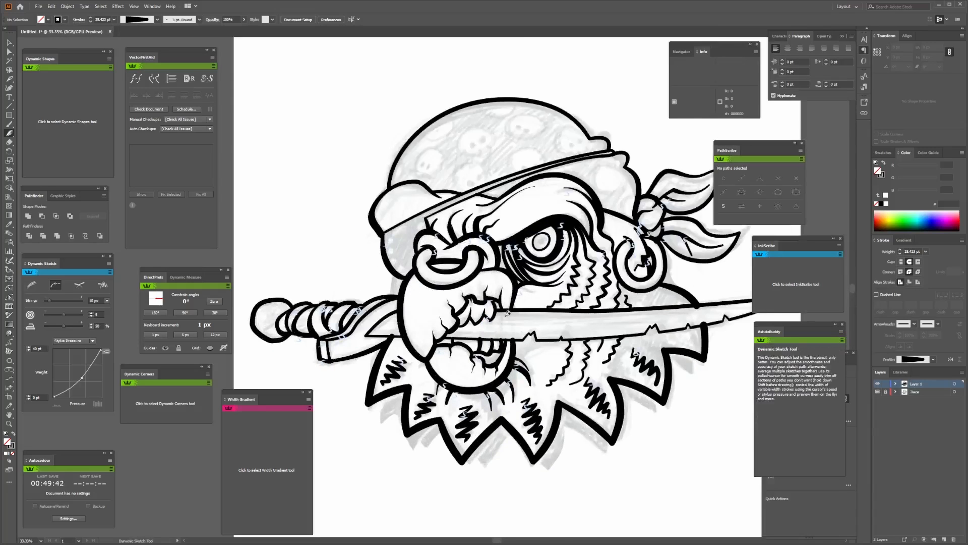
pyautogui.hotkey('ctrl', '+')
pyautogui.hotkey('ctrl', '-')
pyautogui.hotkey('ctrl', '-')
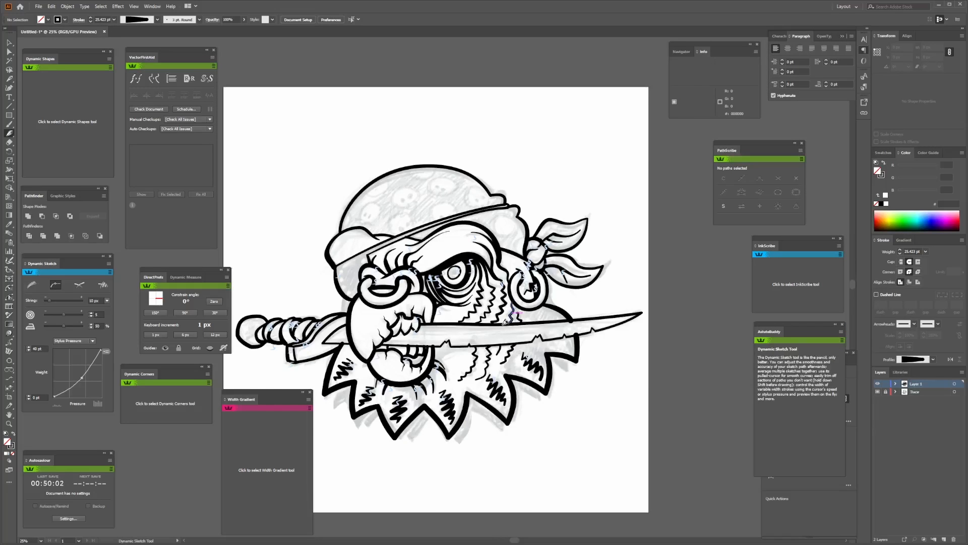
# - Ink the skulls in the upper middle of the bandana, each with a closed outline and two short eye strokes
pyautogui.scroll(3, 394, 198)
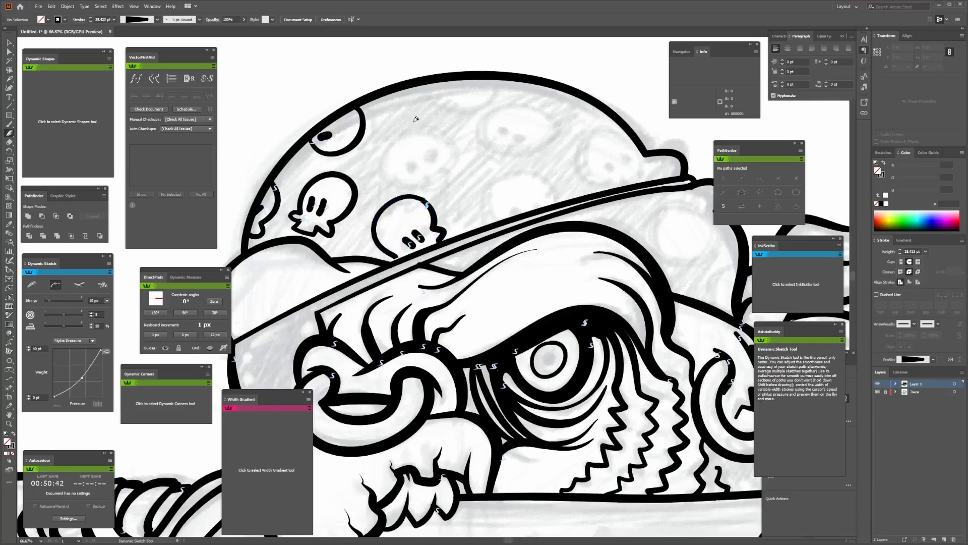
pyautogui.moveTo(452, 147); pyautogui.dragTo(415, 121)
pyautogui.moveTo(413, 161); pyautogui.dragTo(419, 166)
pyautogui.moveTo(424, 152); pyautogui.dragTo(430, 163)
pyautogui.moveTo(499, 73); pyautogui.dragTo(500, 75)
pyautogui.moveTo(452, 86); pyautogui.dragTo(467, 80)
pyautogui.moveTo(459, 94); pyautogui.dragTo(476, 86)
pyautogui.moveTo(542, 110)
pyautogui.mouseDown()
pyautogui.moveTo(492, 111)
pyautogui.moveTo(542, 109)
pyautogui.mouseUp()
pyautogui.moveTo(504, 127); pyautogui.dragTo(509, 136)
pyautogui.moveTo(515, 130); pyautogui.dragTo(522, 140)
# - Ink the remaining skulls along the bandana band and on its rear fold, including their eyes
pyautogui.moveTo(536, 174); pyautogui.dragTo(487, 187)
pyautogui.moveTo(552, 205); pyautogui.dragTo(554, 203)
pyautogui.moveTo(510, 203); pyautogui.dragTo(517, 211)
pyautogui.moveTo(525, 199); pyautogui.dragTo(531, 205)
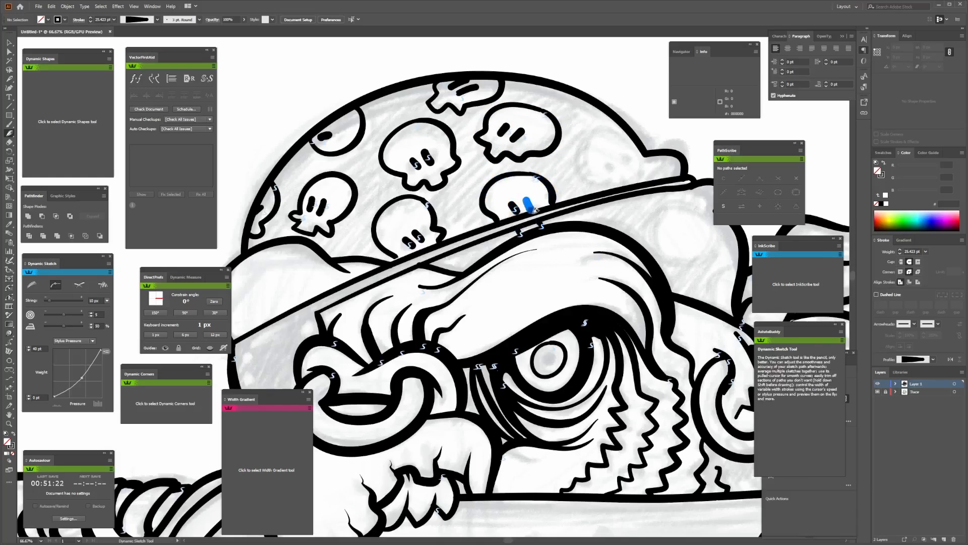
pyautogui.moveTo(611, 166); pyautogui.dragTo(617, 175)
pyautogui.moveTo(619, 158); pyautogui.dragTo(624, 168)
pyautogui.moveTo(709, 231)
pyautogui.mouseDown()
pyautogui.moveTo(545, 180)
pyautogui.moveTo(485, 181)
pyautogui.mouseUp()
pyautogui.moveTo(500, 183); pyautogui.dragTo(502, 191)
pyautogui.moveTo(511, 187); pyautogui.dragTo(514, 194)
pyautogui.moveTo(680, 180); pyautogui.dragTo(532, 157)
pyautogui.moveTo(524, 241)
pyautogui.mouseDown()
pyautogui.moveTo(572, 198)
pyautogui.moveTo(570, 297)
pyautogui.mouseUp()
# - Ink a row of short stitch dashes inside the curved edge of the patch below the bandana's front fold
pyautogui.hotkey('ctrl', '-')
pyautogui.hotkey('ctrl', '-')
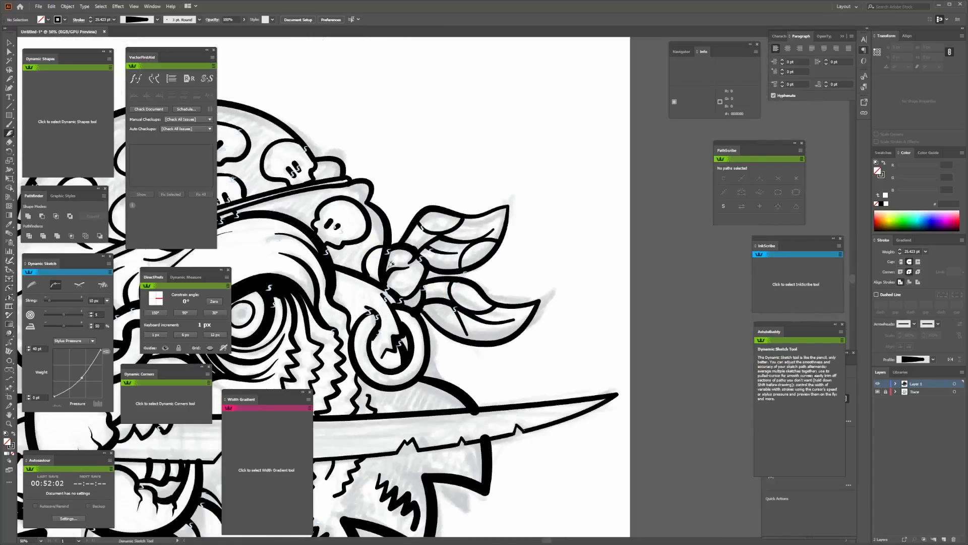
pyautogui.moveTo(437, 286); pyautogui.dragTo(602, 250)
pyautogui.hotkey('ctrl', '=')
pyautogui.hotkey('ctrl', '=')
pyautogui.moveTo(395, 261); pyautogui.dragTo(394, 269)
pyautogui.moveTo(395, 281); pyautogui.dragTo(403, 301)
pyautogui.moveTo(409, 313); pyautogui.dragTo(413, 316)
pyautogui.moveTo(421, 325); pyautogui.dragTo(427, 328)
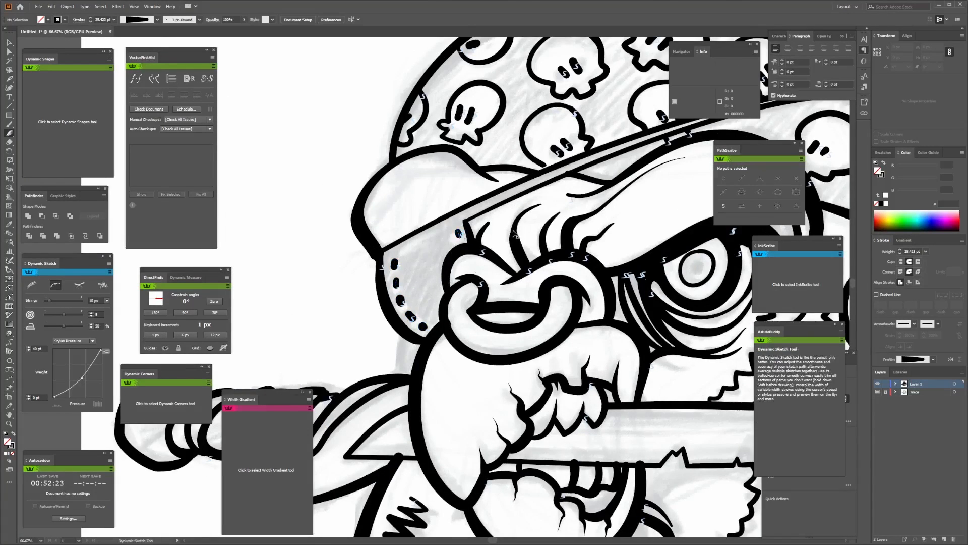
# - Ink the long ridge line along the middle of the sword blade
pyautogui.hotkey('ctrl', '-')
pyautogui.hotkey('ctrl', '-')
pyautogui.hotkey('ctrl', '-')
pyautogui.moveTo(488, 379)
pyautogui.mouseDown()
pyautogui.moveTo(536, 280)
pyautogui.moveTo(706, 260)
pyautogui.mouseUp()
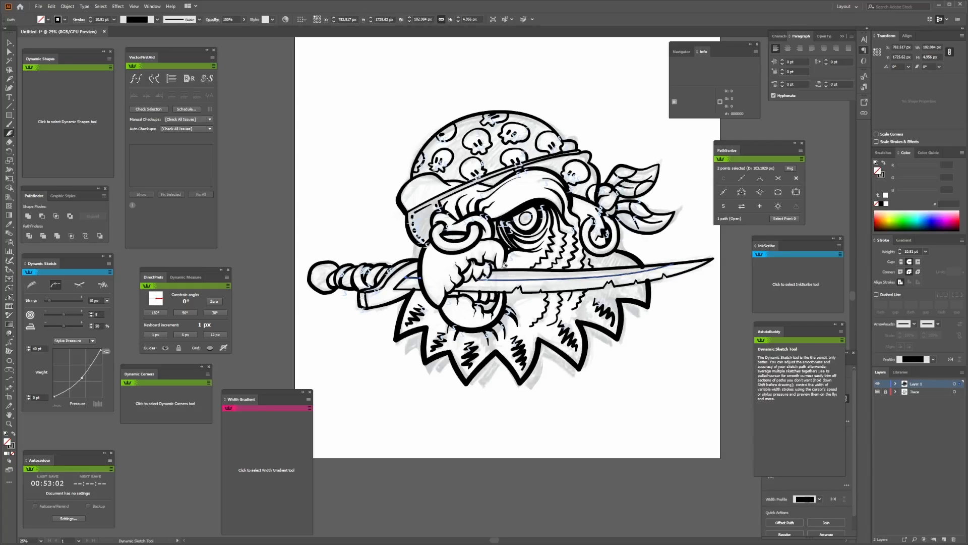
# - Add a small ellipse as the pupil in the centre of the eye, with a solid black fill and no stroke
pyautogui.scroll(2, 595, 207)
pyautogui.moveTo(9, 115); pyautogui.dragTo(45, 135)
pyautogui.moveTo(443, 219); pyautogui.dragTo(463, 239)
pyautogui.click(9, 43)
pyautogui.hotkey('ctrl', 'shift', 'a')
pyautogui.scroll(-3, 451, 272)
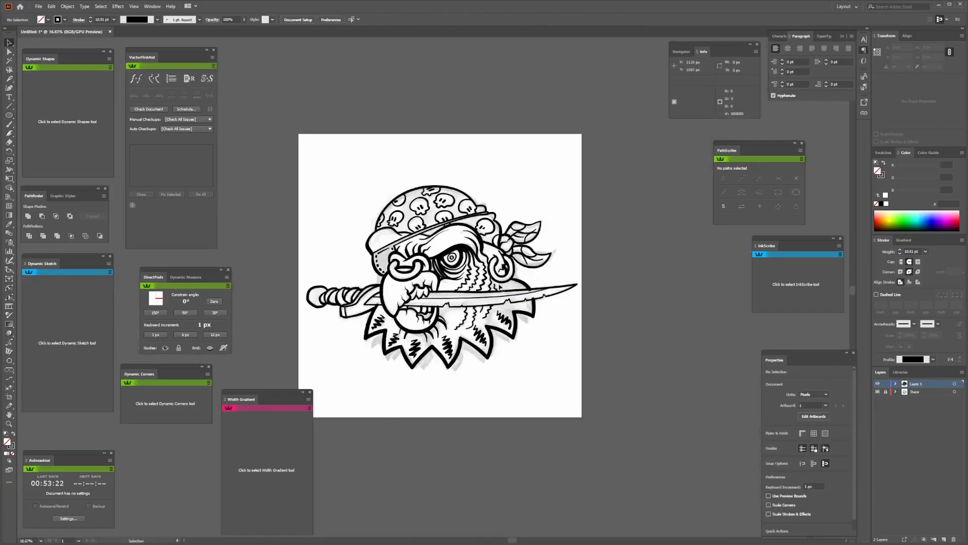
pyautogui.scroll(3, 461, 252)
pyautogui.click(433, 262)
pyautogui.hotkey('shift', 'x')
pyautogui.hotkey('ctrl', 'shift', 'a')
pyautogui.scroll(-3, 430, 296)
pyautogui.scroll(3, 430, 296)
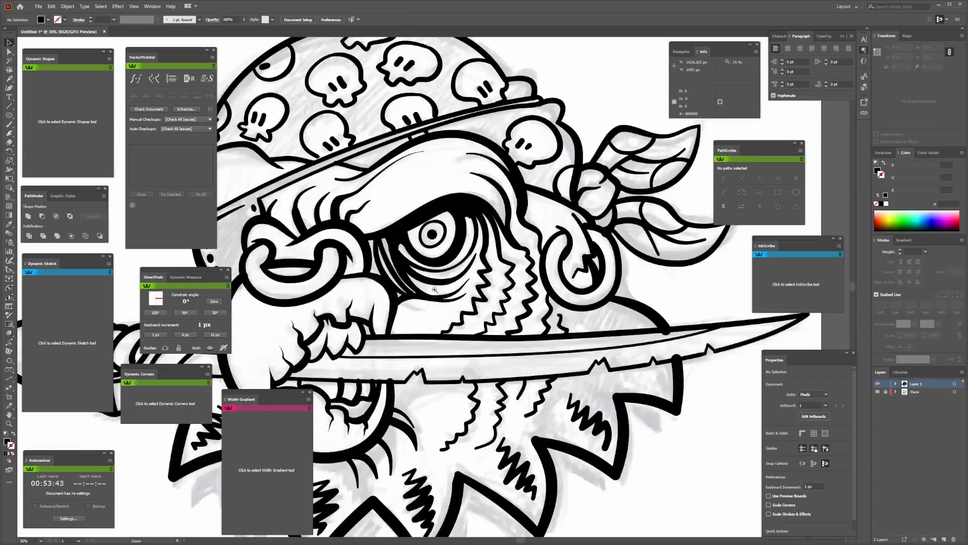
# - Create a new layer above the inked line art, set strokes to round joins, and try a test stroke
pyautogui.click(107, 349)
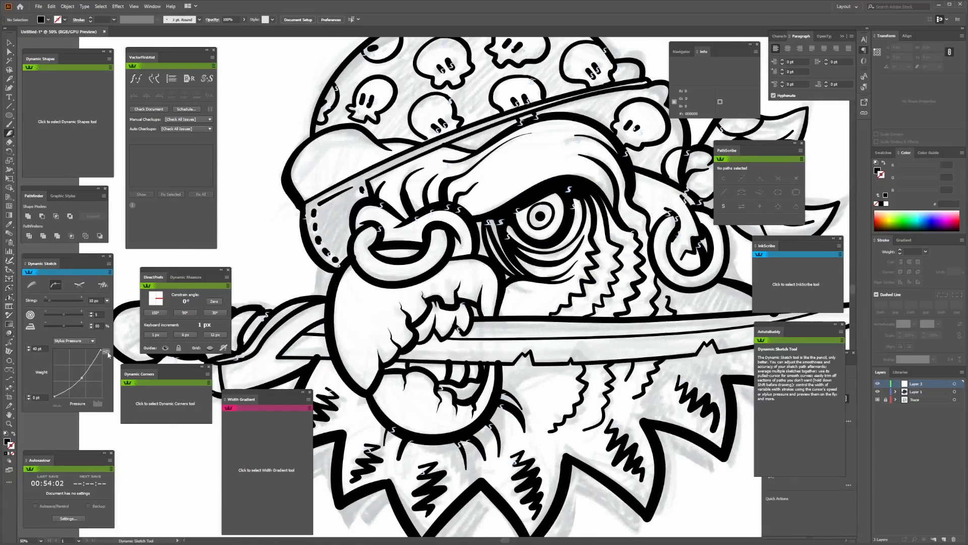
pyautogui.moveTo(240, 233); pyautogui.dragTo(290, 285)
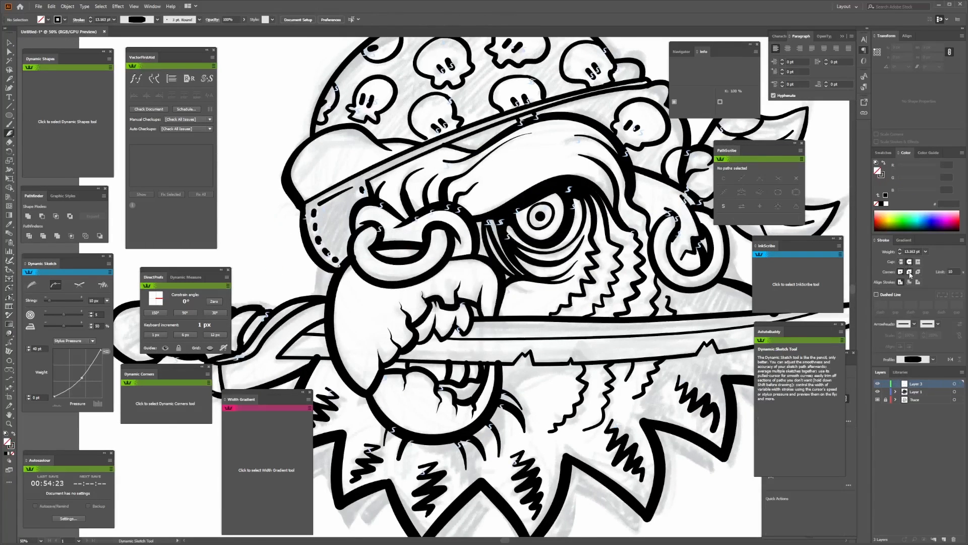
pyautogui.press('v')
pyautogui.hotkey('ctrl', 'z')
# - Ink fine hatching in the wrinkles around the eye, using a maximum Dynamic Sketch weight of 20 pt
pyautogui.moveTo(512, 229); pyautogui.dragTo(508, 237)
pyautogui.moveTo(520, 239)
pyautogui.mouseDown()
pyautogui.moveTo(516, 248)
pyautogui.moveTo(529, 254)
pyautogui.mouseUp()
pyautogui.moveTo(572, 204); pyautogui.dragTo(580, 202)
pyautogui.moveTo(574, 218); pyautogui.dragTo(580, 217)
pyautogui.moveTo(590, 227)
pyautogui.mouseDown()
pyautogui.moveTo(583, 229)
pyautogui.moveTo(601, 256)
pyautogui.moveTo(566, 282)
pyautogui.mouseUp()
pyautogui.click(108, 263)
pyautogui.click(151, 298)
pyautogui.press('Return')
pyautogui.hotkey('ctrl', '-')
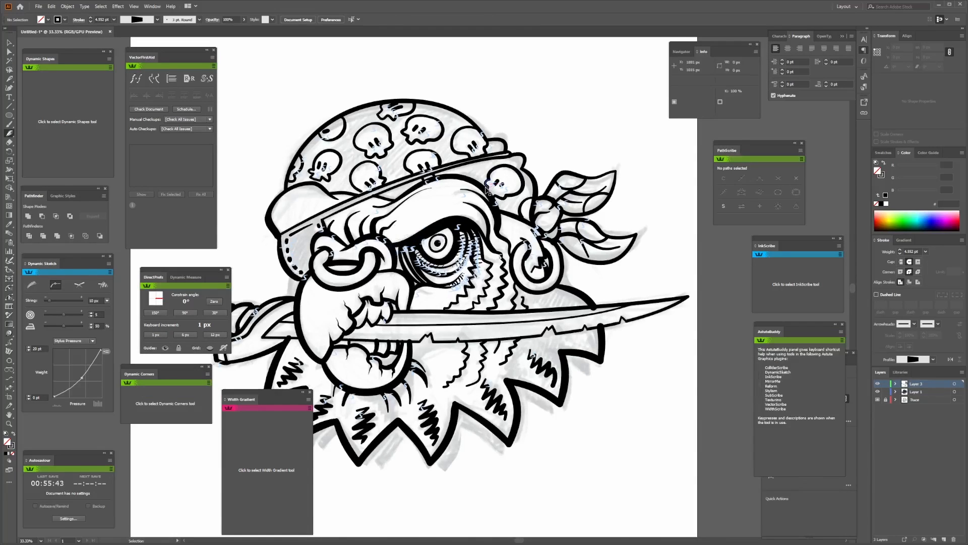
# - Ink short, thin hatch lines along the cracks and mouth edge of the lower beak
pyautogui.hotkey('ctrl', '+')
pyautogui.hotkey('ctrl', '+')
pyautogui.moveTo(486, 375); pyautogui.dragTo(497, 388)
pyautogui.moveTo(560, 359); pyautogui.dragTo(553, 385)
pyautogui.moveTo(499, 479); pyautogui.dragTo(560, 316)
pyautogui.moveTo(558, 354); pyautogui.dragTo(570, 330)
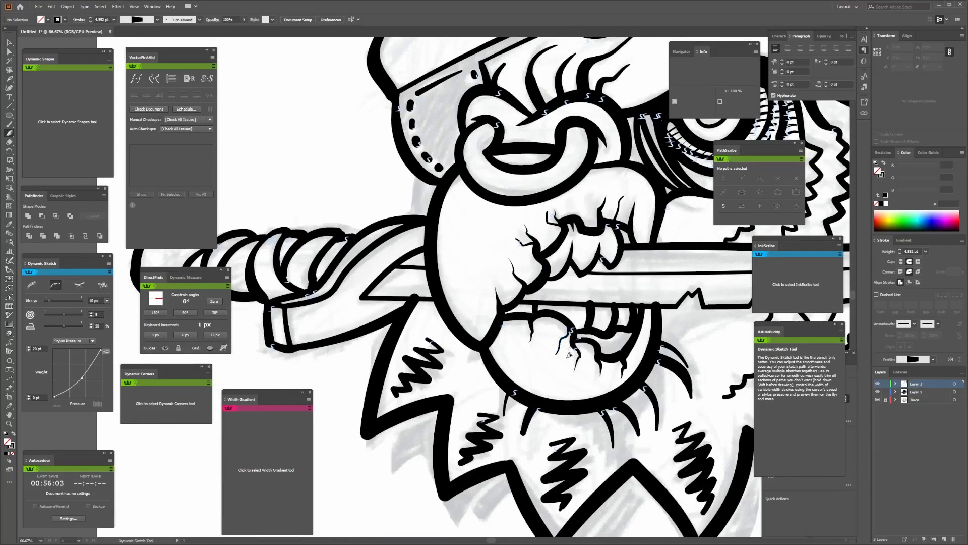
pyautogui.moveTo(637, 326); pyautogui.dragTo(640, 322)
# - Ink fine hatch lines on the upper beak and on the nose inside the ring
pyautogui.moveTo(465, 175); pyautogui.dragTo(507, 214)
pyautogui.moveTo(502, 252); pyautogui.dragTo(501, 254)
pyautogui.moveTo(522, 232)
pyautogui.mouseDown()
pyautogui.moveTo(510, 250)
pyautogui.moveTo(525, 257)
pyautogui.mouseUp()
pyautogui.moveTo(605, 161); pyautogui.dragTo(484, 269)
pyautogui.hotkey('ctrl', '-')
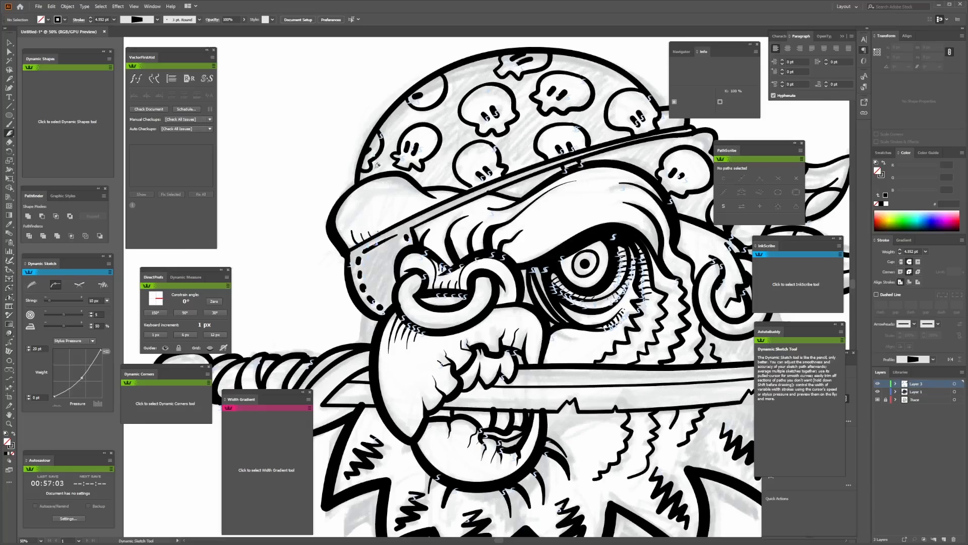
# - Ink thin curved contour lines inside the band of the earring
pyautogui.moveTo(378, 227); pyautogui.dragTo(296, 43)
pyautogui.hotkey('ctrl', '-')
pyautogui.hotkey('ctrl', '+')
pyautogui.moveTo(555, 151)
pyautogui.mouseDown()
pyautogui.moveTo(413, 318)
pyautogui.moveTo(443, 229)
pyautogui.mouseUp()
pyautogui.moveTo(442, 229); pyautogui.dragTo(497, 220)
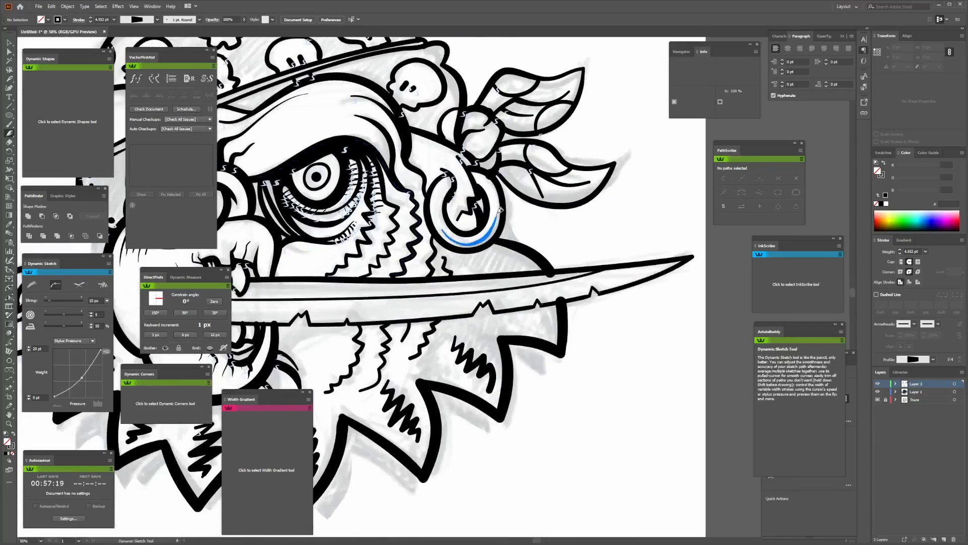
pyautogui.moveTo(439, 188); pyautogui.dragTo(443, 225)
pyautogui.moveTo(442, 225); pyautogui.dragTo(588, 237)
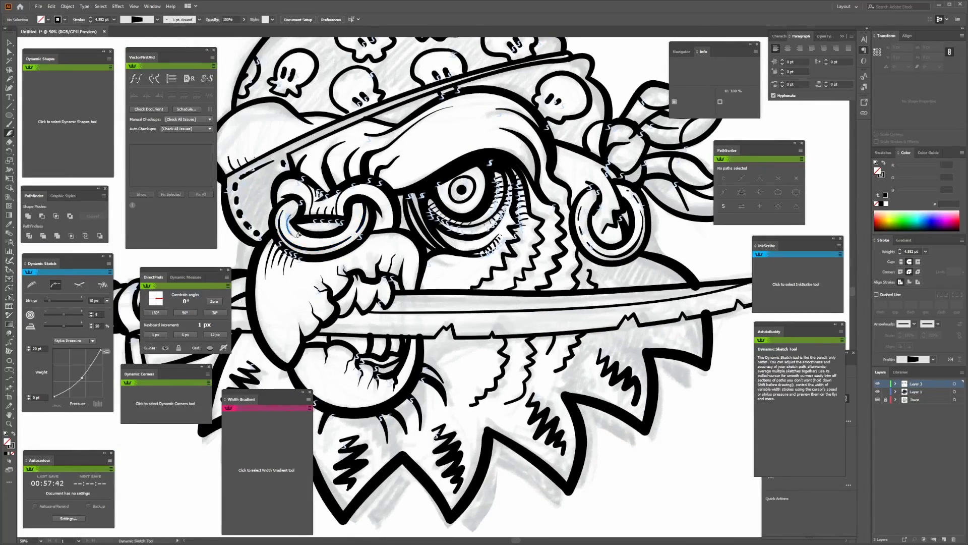
# - Ink the inner contour line of the nose ring and short hatch lines on the upper beak beneath it
pyautogui.moveTo(297, 204); pyautogui.dragTo(300, 200)
pyautogui.hotkey('ctrl', '-')
pyautogui.hotkey('ctrl', '+')
pyautogui.moveTo(378, 222); pyautogui.dragTo(508, 188)
pyautogui.moveTo(506, 197); pyautogui.dragTo(512, 186)
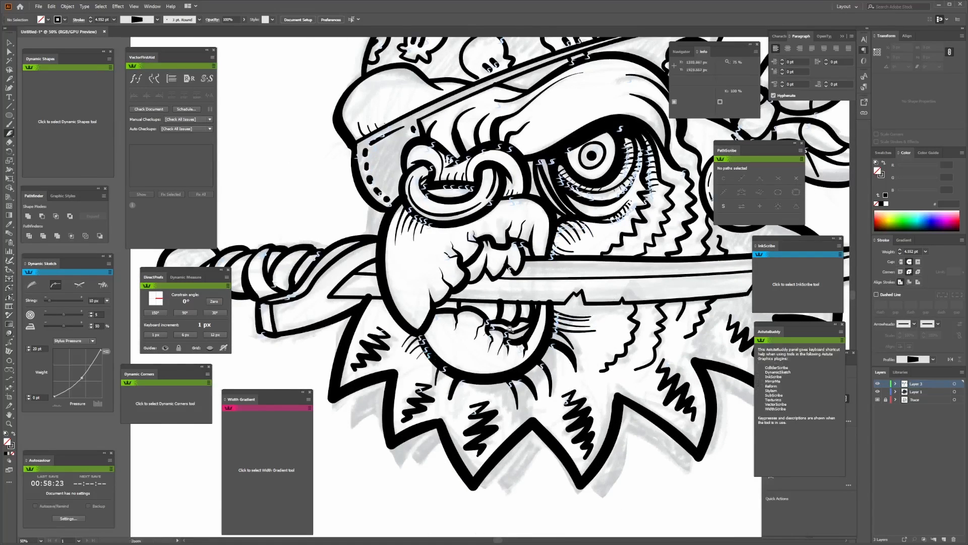
pyautogui.moveTo(560, 322); pyautogui.dragTo(366, 419)
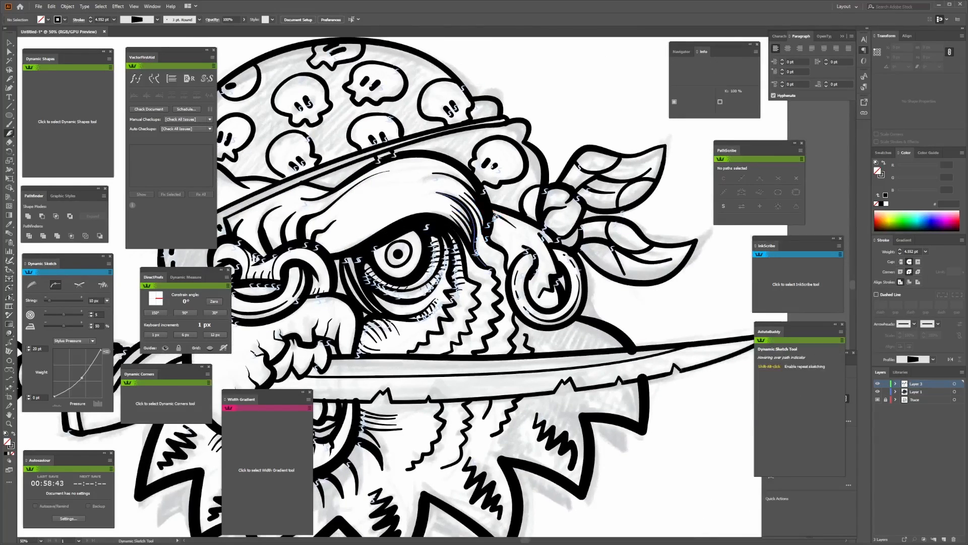
# - Ink short hatch lines along the upper fold of the brow beneath the bandana
pyautogui.hotkey('ctrl', '-')
pyautogui.hotkey('ctrl', '+')
pyautogui.hotkey('ctrl', '+')
pyautogui.moveTo(454, 111); pyautogui.dragTo(453, 229)
pyautogui.moveTo(438, 225)
pyautogui.mouseDown()
pyautogui.moveTo(467, 239)
pyautogui.moveTo(492, 207)
pyautogui.moveTo(435, 207)
pyautogui.mouseUp()
pyautogui.hotkey('ctrl', '-')
pyautogui.hotkey('ctrl', '-')
# - Add fine detail strokes to the sword's pommel, grip and guard
pyautogui.moveTo(486, 378); pyautogui.dragTo(509, 256)
pyautogui.hotkey('ctrl', '+')
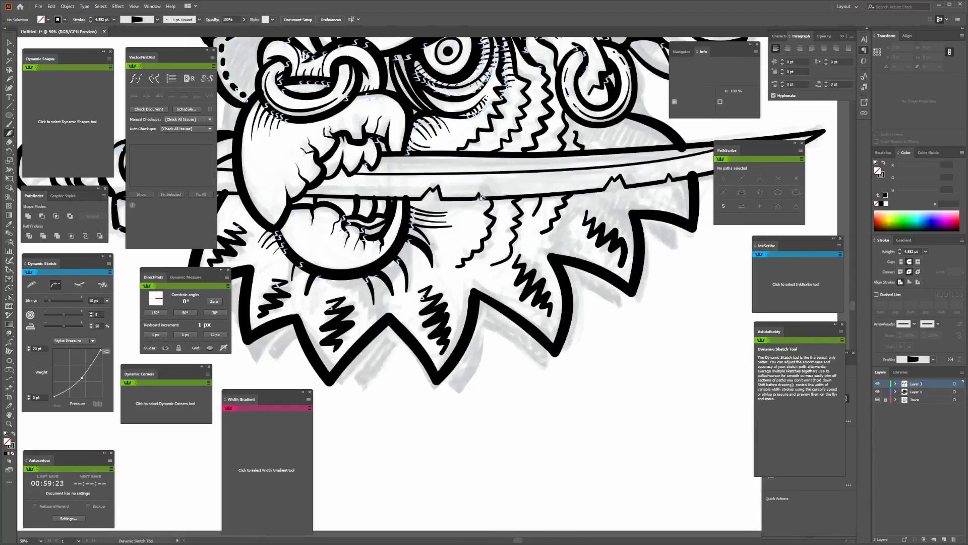
pyautogui.hotkey('ctrl', '+')
pyautogui.moveTo(167, 212)
pyautogui.mouseDown()
pyautogui.moveTo(454, 261)
pyautogui.moveTo(302, 270)
pyautogui.mouseUp()
pyautogui.moveTo(407, 217)
pyautogui.mouseDown()
pyautogui.moveTo(417, 265)
pyautogui.moveTo(425, 251)
pyautogui.mouseUp()
pyautogui.moveTo(551, 302); pyautogui.dragTo(429, 252)
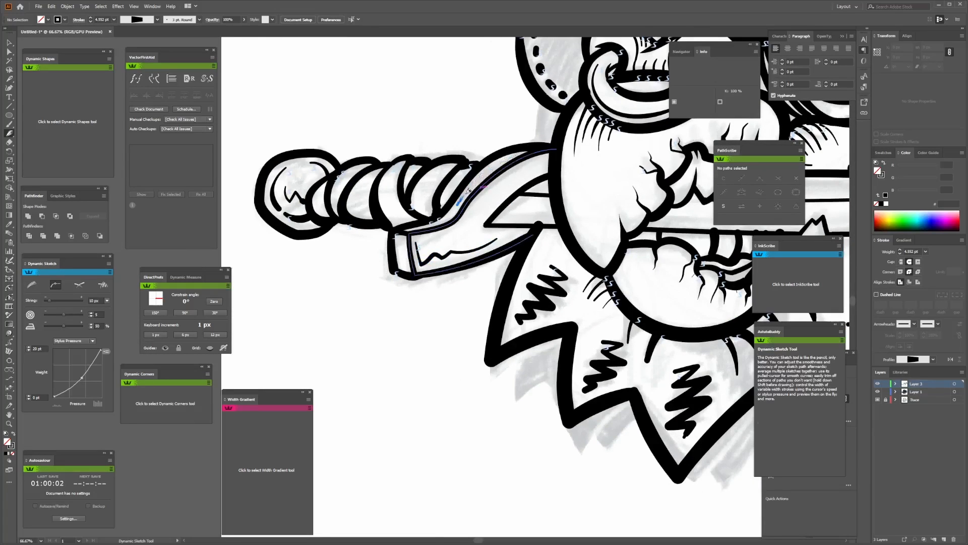
pyautogui.moveTo(511, 188); pyautogui.dragTo(547, 166)
pyautogui.moveTo(557, 149)
pyautogui.mouseDown()
pyautogui.moveTo(406, 146)
pyautogui.moveTo(199, 90)
pyautogui.mouseUp()
pyautogui.hotkey('ctrl', '-')
pyautogui.hotkey('ctrl', '-')
pyautogui.hotkey('ctrl', '-')
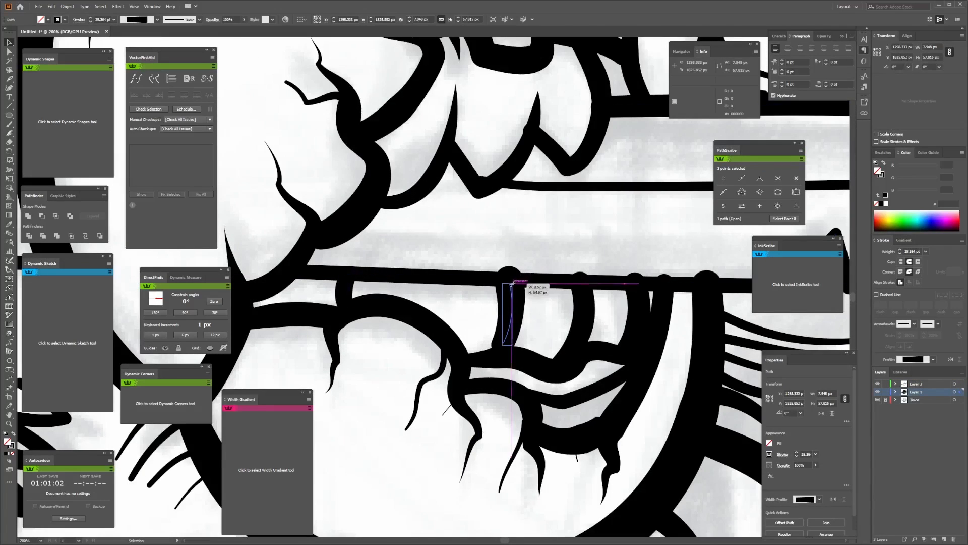
# - Move the line strokes inside the open lower beak down so their upper ends tuck under the blade's edge
pyautogui.moveTo(511, 284); pyautogui.dragTo(515, 287)
pyautogui.click(583, 302)
pyautogui.moveTo(585, 282); pyautogui.dragTo(586, 287)
pyautogui.click(637, 298)
pyautogui.moveTo(651, 293); pyautogui.dragTo(648, 333)
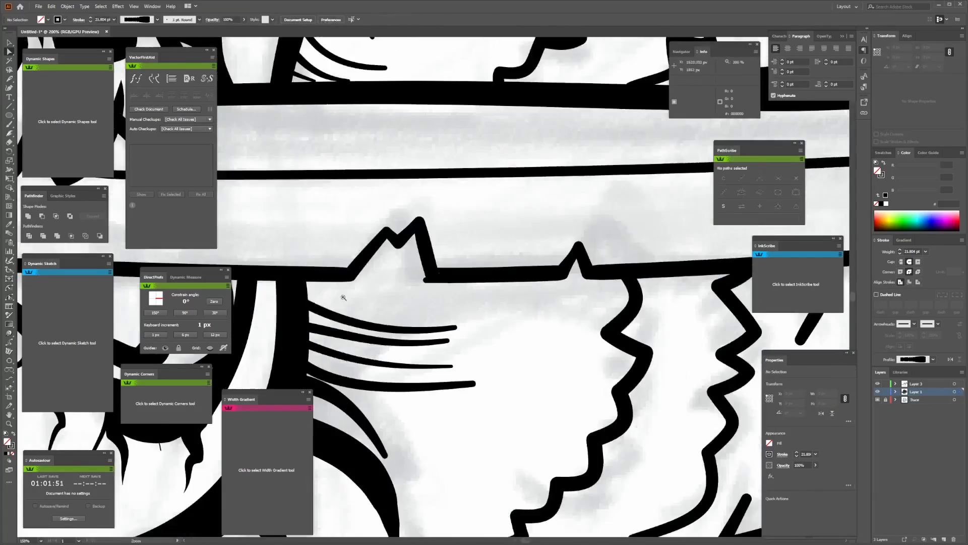
# - Refine the notches in the blade's lower edge and extend the ridge line's front end to behind the beak's jagged edge
pyautogui.moveTo(503, 282); pyautogui.dragTo(510, 288)
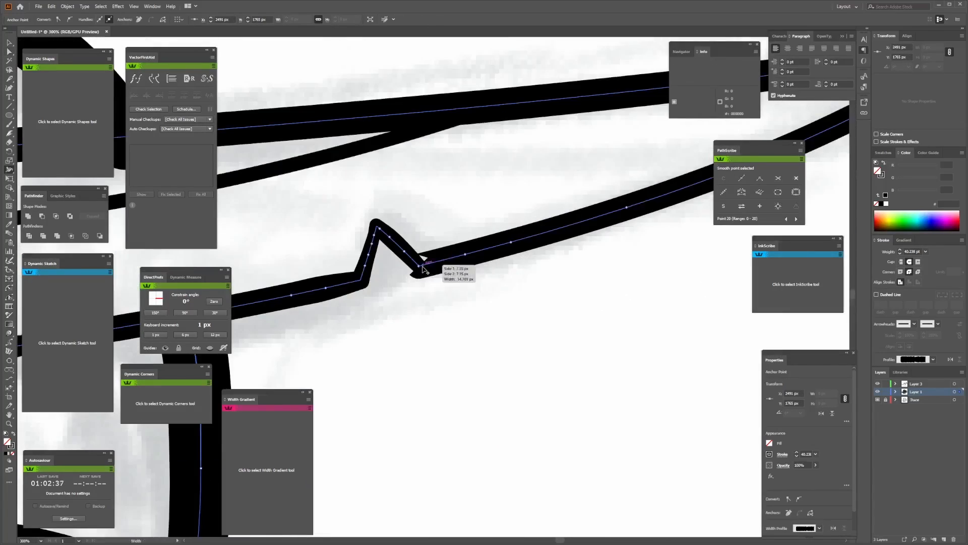
pyautogui.scroll(-5, 423, 270)
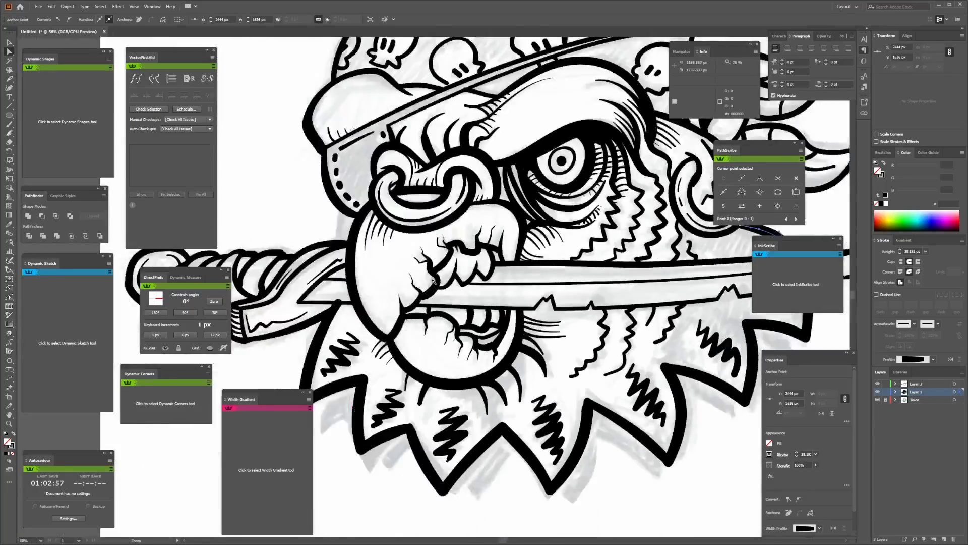
pyautogui.moveTo(433, 281); pyautogui.dragTo(562, 281)
pyautogui.click(463, 363)
pyautogui.moveTo(389, 467); pyautogui.dragTo(556, 312)
pyautogui.moveTo(502, 287); pyautogui.dragTo(433, 286)
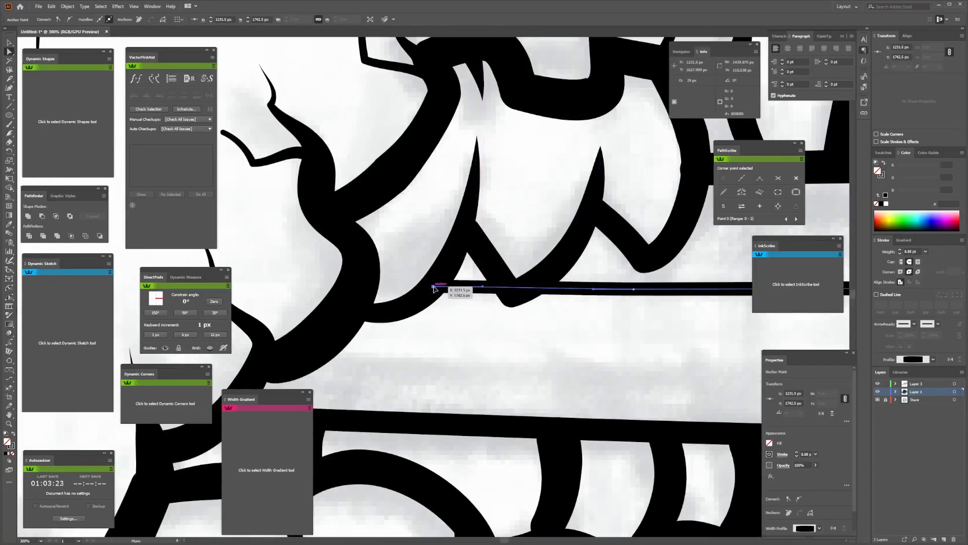
# - Adjust the end point of a short hatch line in the nose crease above the ring
pyautogui.scroll(-5, 434, 288)
pyautogui.scroll(4, 366, 217)
pyautogui.click(454, 280)
pyautogui.scroll(-1, 454, 280)
pyautogui.scroll(2, 530, 217)
pyautogui.click(459, 280)
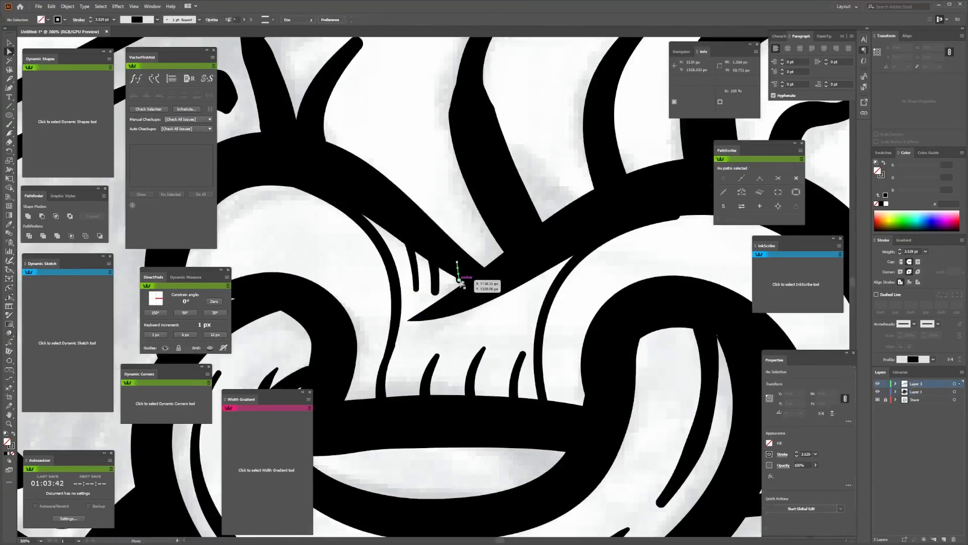
# - Adjust the anchor point at the front end of the thick brow line below the bandana band
pyautogui.scroll(-5, 434, 292)
pyautogui.scroll(4, 500, 227)
pyautogui.moveTo(398, 254); pyautogui.dragTo(399, 261)
pyautogui.click(436, 256)
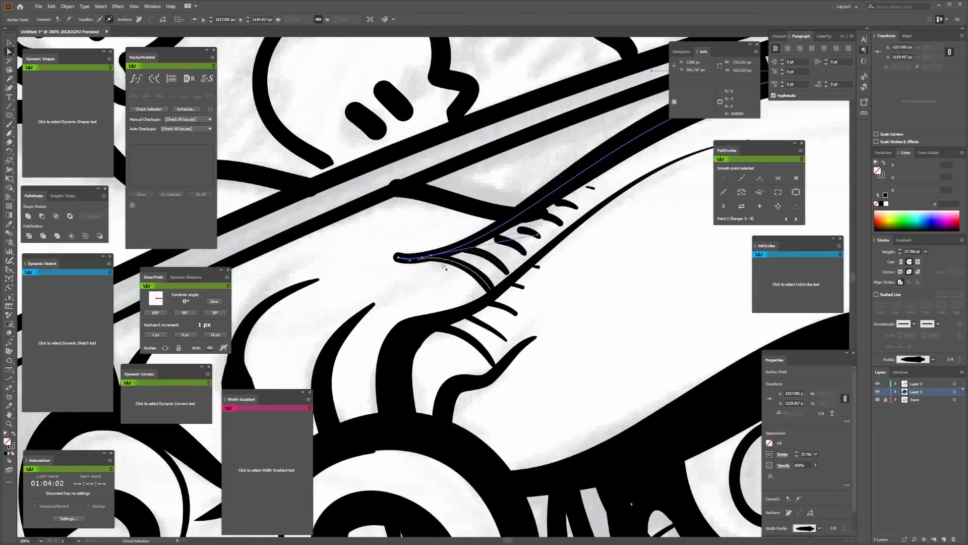
pyautogui.click(442, 248)
# - Place a backup copy of the whole inked artwork beside the artboard, outside its edge
pyautogui.scroll(-6, 442, 248)
pyautogui.hotkey('ctrl', 'a')
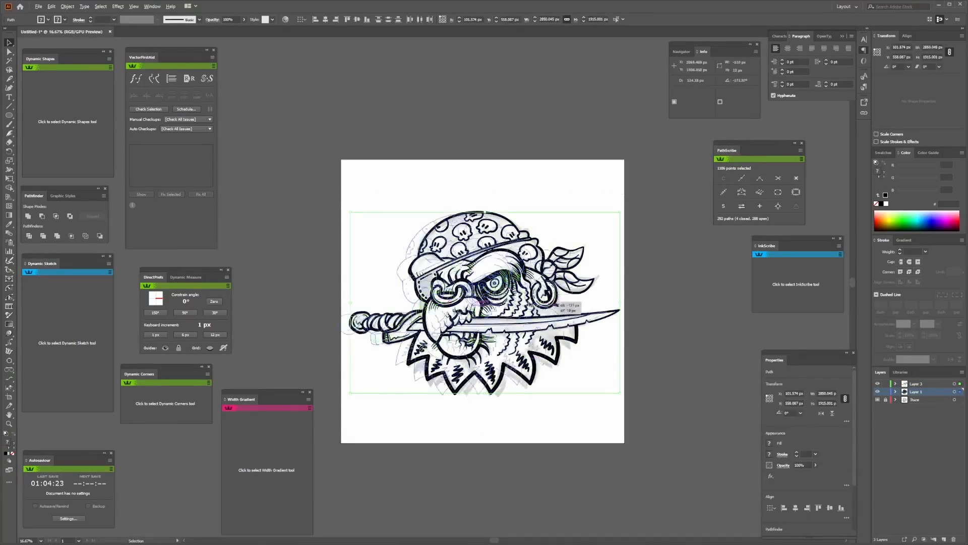
pyautogui.click(282, 255)
pyautogui.scroll(2, 386, 276)
pyautogui.moveTo(386, 276); pyautogui.dragTo(325, 319)
pyautogui.scroll(-2, 414, 203)
pyautogui.scroll(2, 373, 268)
pyautogui.scroll(-2, 372, 318)
# - Select all the artboard's linework, expand its strokes to filled outlines and unite them with Pathfinder
pyautogui.hotkey('ctrl', 'a')
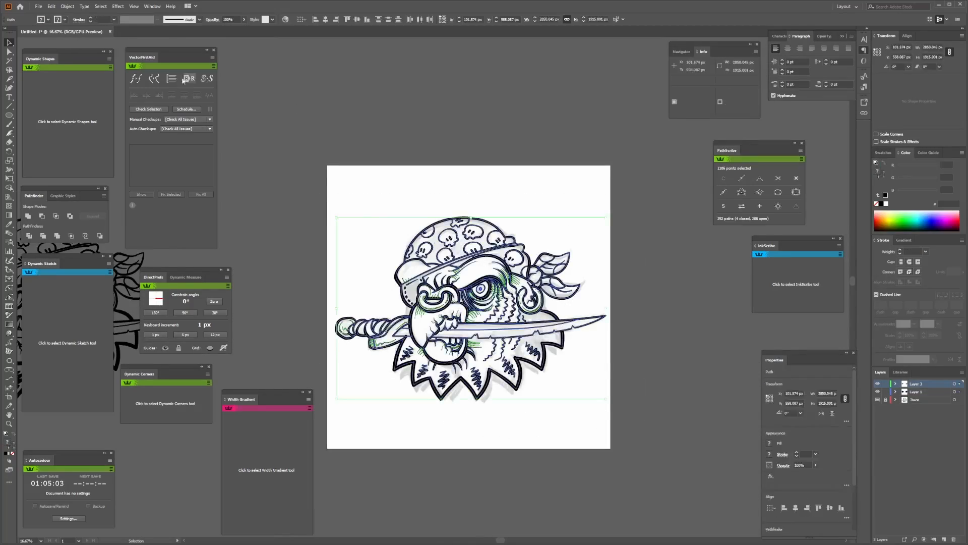
pyautogui.scroll(3, 477, 288)
pyautogui.scroll(-1, 477, 288)
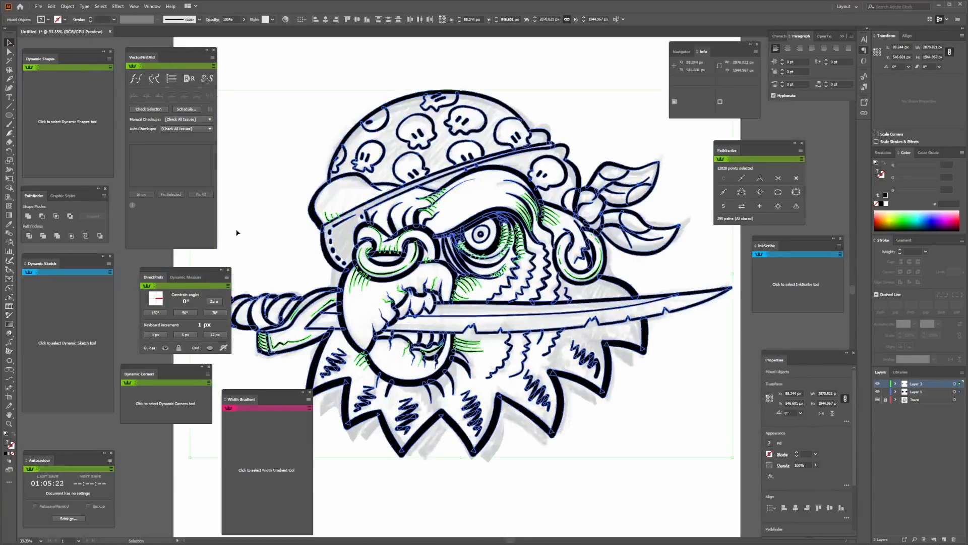
pyautogui.click(28, 216)
pyautogui.scroll(1, 477, 289)
pyautogui.scroll(-1, 477, 289)
# - Move the united artwork to Layer 1 and strip its redundant points with Super Smart Remove Points
pyautogui.moveTo(959, 383); pyautogui.dragTo(959, 391)
pyautogui.scroll(-1, 479, 276)
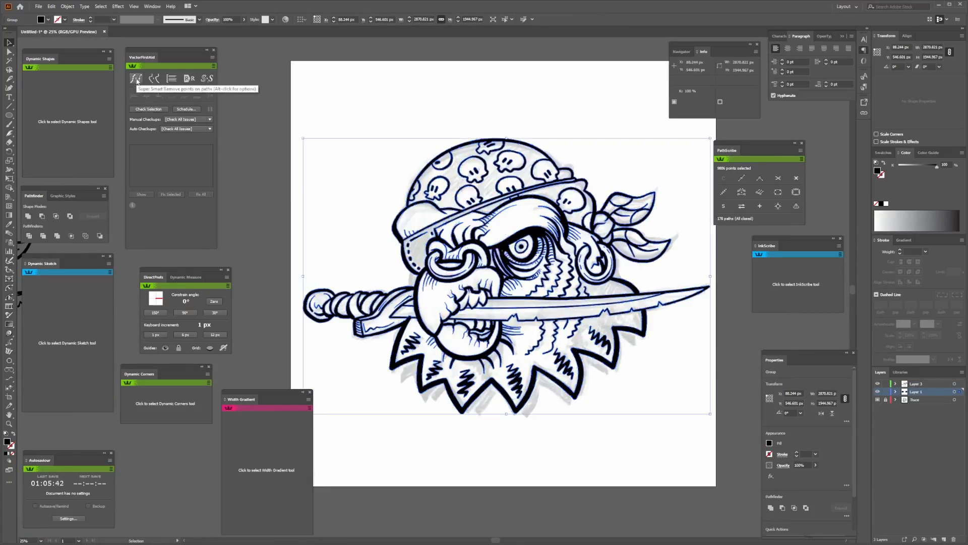
pyautogui.scroll(2, 410, 204)
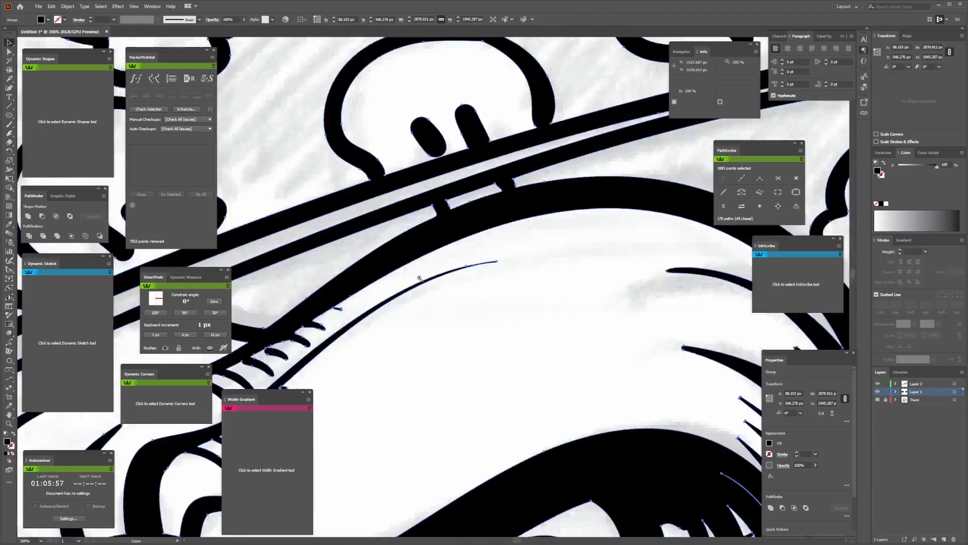
# - Examine the simplified outlines across the brow, beak, blade and neck feathers for errors
pyautogui.scroll(-3, 417, 289)
pyautogui.scroll(2, 418, 289)
pyautogui.hotkey('ctrl', 'shift', 'a')
pyautogui.press('a')
pyautogui.click(462, 217)
pyautogui.scroll(-1, 454, 216)
pyautogui.scroll(1, 387, 276)
pyautogui.moveTo(447, 125); pyautogui.dragTo(429, 343)
pyautogui.scroll(-1, 387, 276)
pyautogui.scroll(-1, 429, 343)
pyautogui.keyDown('ctrl'); pyautogui.click(297, 356); pyautogui.keyUp('ctrl')
pyautogui.keyDown('ctrl'); pyautogui.click(447, 299); pyautogui.keyUp('ctrl')
pyautogui.scroll(-2, 447, 299)
pyautogui.scroll(-1, 409, 353)
pyautogui.moveTo(409, 376); pyautogui.dragTo(408, 333)
pyautogui.scroll(1, 409, 333)
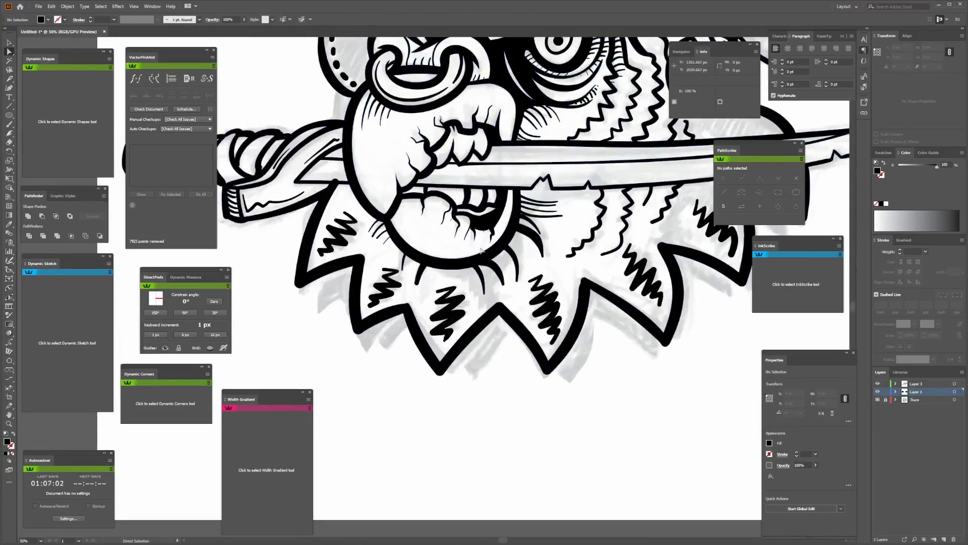
# - In outline view, use Dynamic Sketch to draw curved shadow edges between the short strokes beneath the lower beak
pyautogui.press('n')
pyautogui.hotkey('shift', 'x')
pyautogui.hotkey('ctrl', '=')
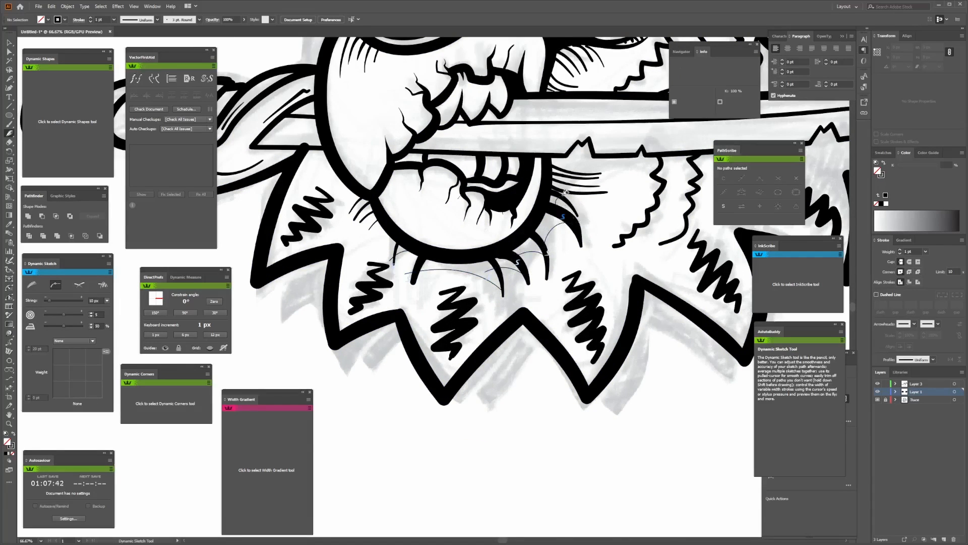
pyautogui.hotkey('ctrl', 'y')
pyautogui.scroll(2, 398, 252)
pyautogui.scroll(1, 413, 311)
pyautogui.moveTo(497, 272); pyautogui.dragTo(473, 249)
pyautogui.moveTo(496, 304); pyautogui.dragTo(344, 249)
pyautogui.moveTo(580, 257)
pyautogui.mouseDown()
pyautogui.moveTo(589, 223)
pyautogui.moveTo(660, 257)
pyautogui.mouseUp()
pyautogui.moveTo(671, 217); pyautogui.dragTo(473, 244)
pyautogui.moveTo(528, 220); pyautogui.dragTo(497, 333)
# - Delete the leftover path pieces among the new shadow edges under the lower beak
pyautogui.scroll(-2, 522, 178)
pyautogui.scroll(1, 433, 286)
pyautogui.keyDown('ctrl'); pyautogui.click(369, 250); pyautogui.keyUp('ctrl')
pyautogui.keyDown('ctrl'); pyautogui.keyDown('shift'); pyautogui.click(409, 282); pyautogui.keyUp('shift'); pyautogui.keyUp('ctrl')
pyautogui.press('Delete')
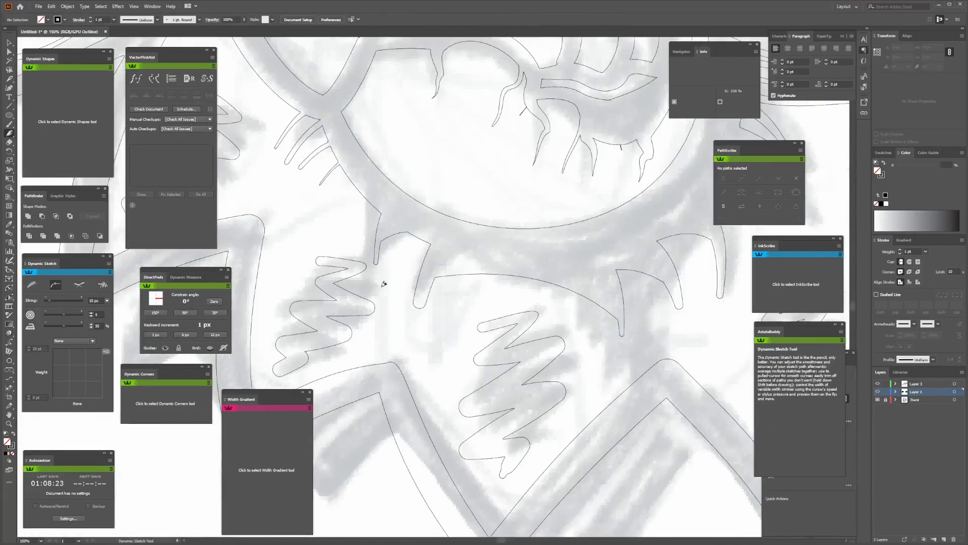
pyautogui.press('Delete')
# - Sketch curved shadow edges linking the tops of the zigzag feather lines under the blade's lower edge
pyautogui.scroll(-1, 383, 284)
pyautogui.moveTo(660, 112); pyautogui.dragTo(484, 242)
pyautogui.scroll(1, 484, 243)
pyautogui.moveTo(417, 261)
pyautogui.mouseDown()
pyautogui.moveTo(661, 256)
pyautogui.moveTo(529, 238)
pyautogui.mouseUp()
pyautogui.moveTo(523, 234)
pyautogui.mouseDown()
pyautogui.moveTo(609, 248)
pyautogui.moveTo(616, 238)
pyautogui.moveTo(500, 258)
pyautogui.mouseUp()
pyautogui.moveTo(558, 244)
pyautogui.mouseDown()
pyautogui.moveTo(489, 250)
pyautogui.moveTo(557, 243)
pyautogui.mouseUp()
pyautogui.scroll(2, 558, 237)
pyautogui.scroll(-1, 439, 284)
pyautogui.moveTo(438, 284); pyautogui.dragTo(472, 259)
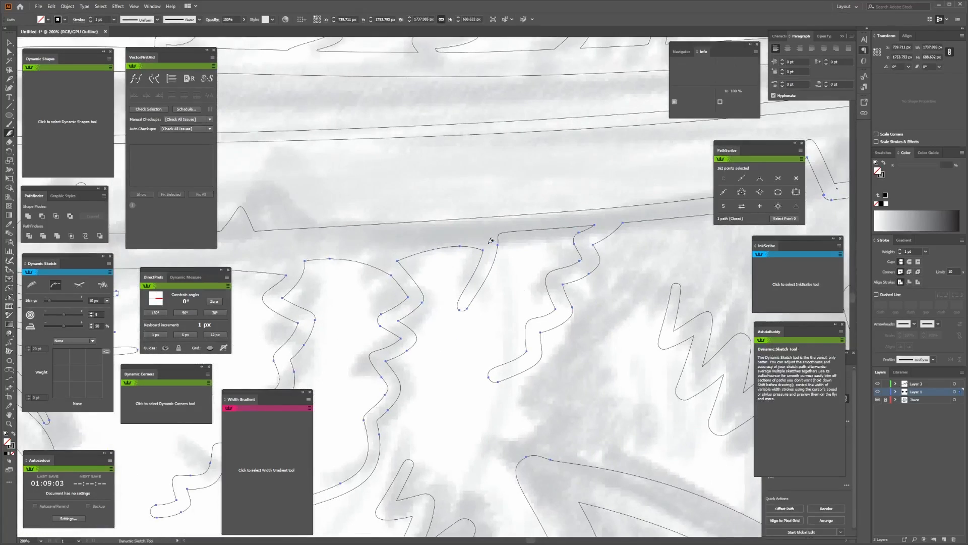
# - Sketch jagged shadow edges around the scribbled feather marks at the back of the neck ruff
pyautogui.hotkey('ctrl', 'shift', 'a')
pyautogui.hotkey('ctrl', '-')
pyautogui.hotkey('ctrl', '-')
pyautogui.moveTo(517, 318)
pyautogui.mouseDown()
pyautogui.moveTo(517, 182)
pyautogui.moveTo(502, 232)
pyautogui.mouseUp()
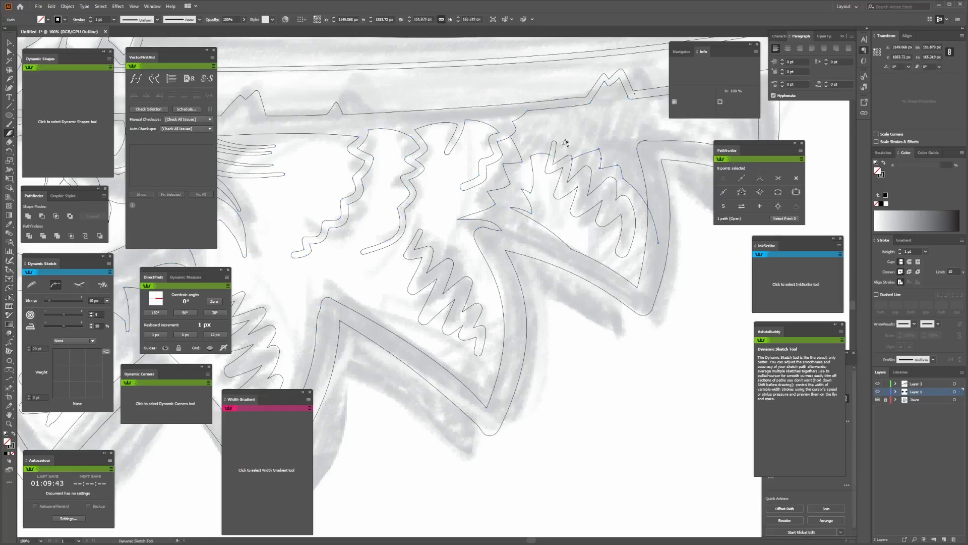
pyautogui.moveTo(557, 150); pyautogui.dragTo(548, 147)
pyautogui.moveTo(647, 228); pyautogui.dragTo(662, 225)
pyautogui.moveTo(687, 150); pyautogui.dragTo(533, 213)
pyautogui.hotkey('ctrl', 'shift', 'a')
# - Delete a leftover path piece in the shadow area beneath the blade
pyautogui.moveTo(481, 156)
pyautogui.mouseDown()
pyautogui.moveTo(427, 283)
pyautogui.moveTo(545, 239)
pyautogui.mouseUp()
pyautogui.hotkey('ctrl', '+')
pyautogui.hotkey('ctrl', '+')
pyautogui.hotkey('ctrl', '+')
pyautogui.hotkey('ctrl', '+')
pyautogui.keyDown('ctrl'); pyautogui.click(411, 275); pyautogui.keyUp('ctrl')
pyautogui.press('Delete')
pyautogui.hotkey('ctrl', '-')
pyautogui.hotkey('ctrl', '-')
pyautogui.hotkey('ctrl', '-')
pyautogui.hotkey('ctrl', '-')
pyautogui.hotkey('ctrl', '-')
pyautogui.hotkey('ctrl', '-')
pyautogui.hotkey('ctrl', '+')
# - Delete the inner neck path below the earring, above the blade, and return to the normal preview
pyautogui.moveTo(559, 181); pyautogui.dragTo(413, 227)
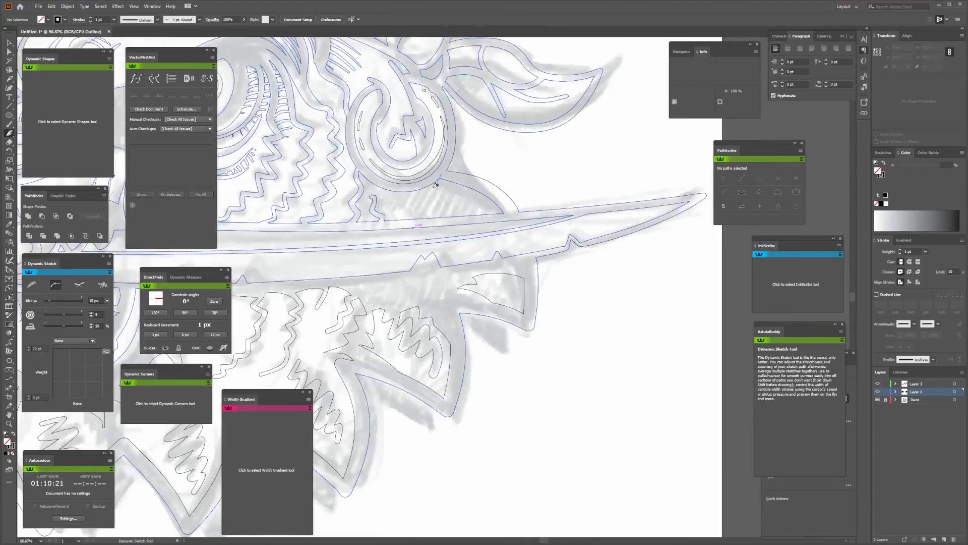
pyautogui.keyDown('ctrl'); pyautogui.click(419, 220); pyautogui.keyUp('ctrl')
pyautogui.hotkey('ctrl', '+')
pyautogui.hotkey('ctrl', '+')
pyautogui.hotkey('ctrl', '-')
pyautogui.hotkey('ctrl', '-')
pyautogui.hotkey('ctrl', '-')
pyautogui.hotkey('ctrl', 'y')
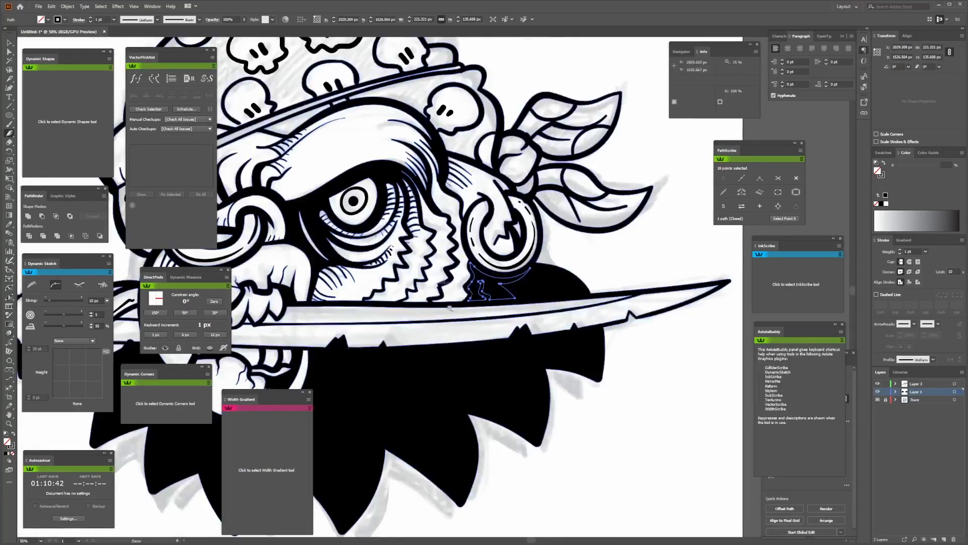
pyautogui.moveTo(464, 319); pyautogui.dragTo(434, 282)
pyautogui.keyDown('ctrl'); pyautogui.click(429, 264); pyautogui.keyUp('ctrl')
pyautogui.press('v')
pyautogui.hotkey('ctrl', 'shift', 'a')
pyautogui.click(444, 258)
pyautogui.press('Delete')
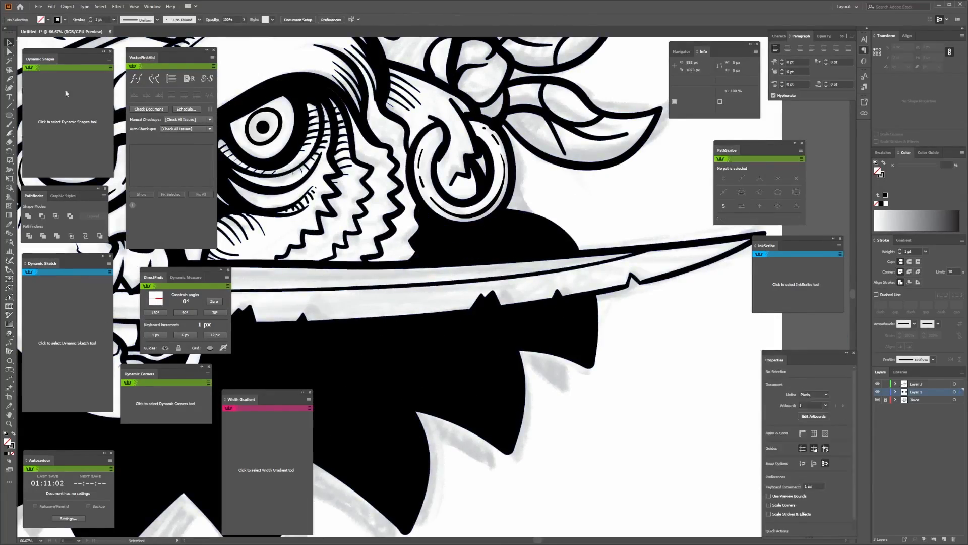
# - Combine the black-filled artwork shapes on the artboard into one compound path
pyautogui.click(495, 219)
pyautogui.moveTo(495, 218); pyautogui.dragTo(383, 242)
pyautogui.keyDown('ctrl'); pyautogui.keyDown('alt'); pyautogui.click(383, 242); pyautogui.keyUp('alt'); pyautogui.keyUp('ctrl')
pyautogui.hotkey('ctrl', '+')
pyautogui.hotkey('ctrl', '+')
pyautogui.hotkey('ctrl', '+')
pyautogui.hotkey('ctrl', '+')
pyautogui.hotkey('ctrl', '+')
pyautogui.hotkey('ctrl', '+')
pyautogui.hotkey('ctrl', '+')
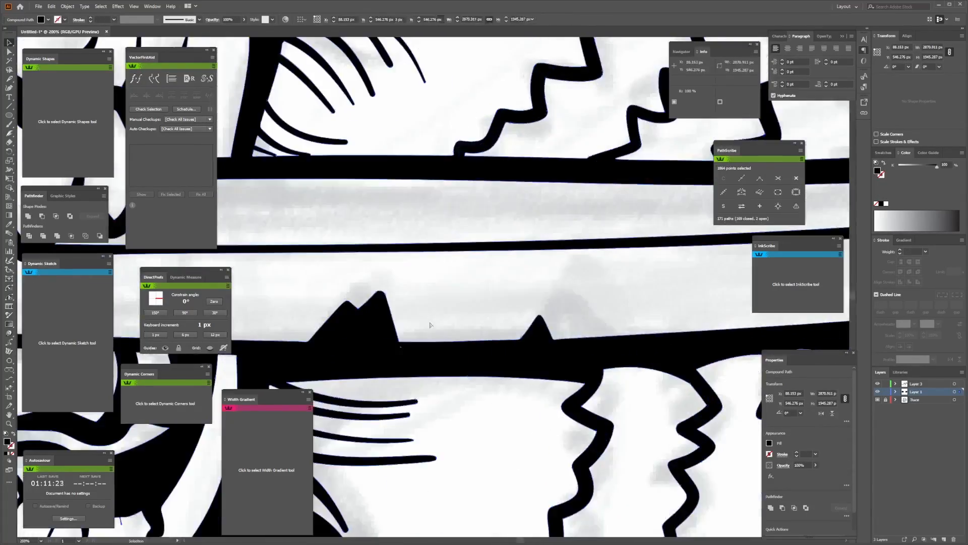
# - Examine the blade's notches and the deselected artwork as a whole
pyautogui.press('a')
pyautogui.click(425, 320)
pyautogui.keyDown('ctrl'); pyautogui.keyDown('alt'); pyautogui.click(421, 322); pyautogui.keyUp('alt'); pyautogui.keyUp('ctrl')
pyautogui.hotkey('ctrl', '-')
pyautogui.hotkey('ctrl', '-')
pyautogui.hotkey('ctrl', '-')
pyautogui.hotkey('ctrl', '-')
pyautogui.hotkey('ctrl', 'shift', 'a')
pyautogui.hotkey('ctrl', '-')
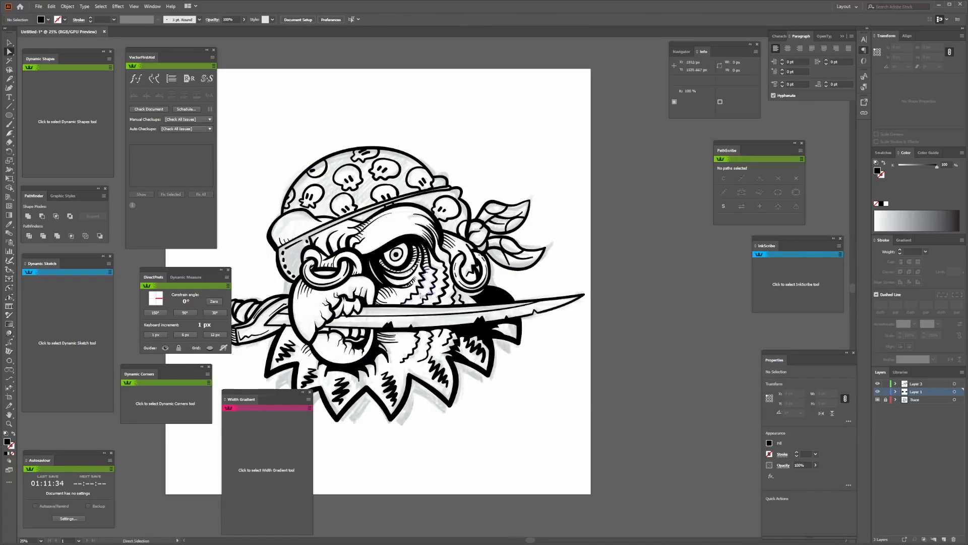
# - Fill the eye patch and its strap solid black by removing their inner outlines
pyautogui.moveTo(517, 219); pyautogui.dragTo(547, 267)
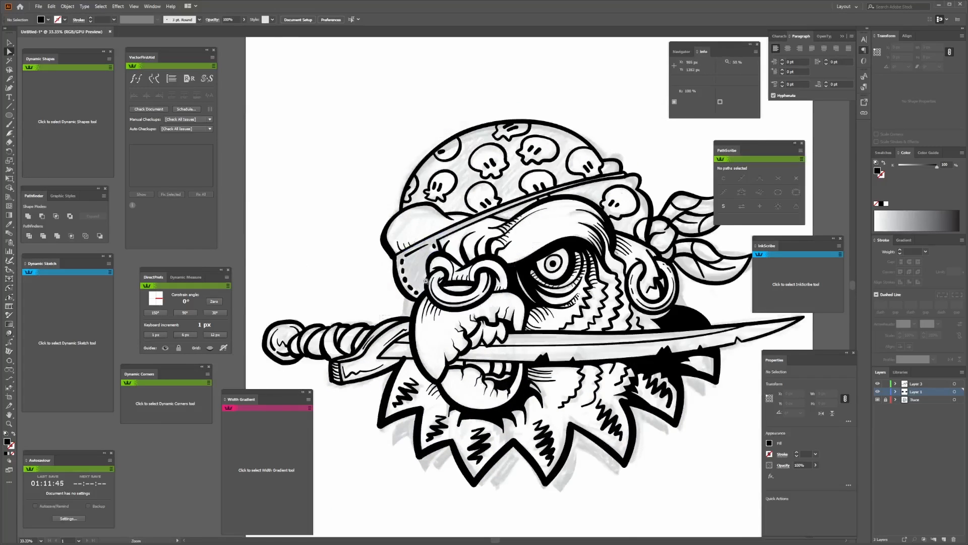
pyautogui.click(427, 281)
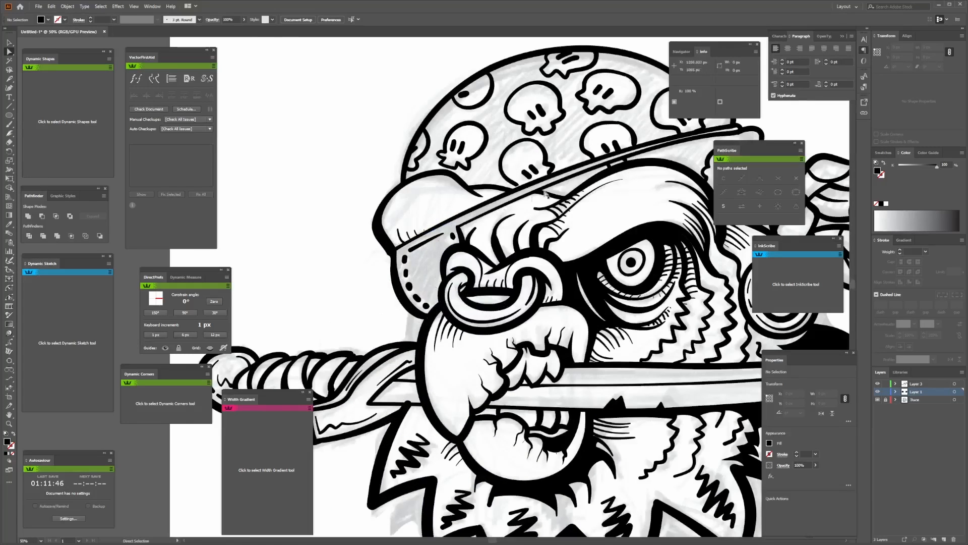
pyautogui.click(408, 247)
pyautogui.moveTo(430, 312); pyautogui.dragTo(428, 313)
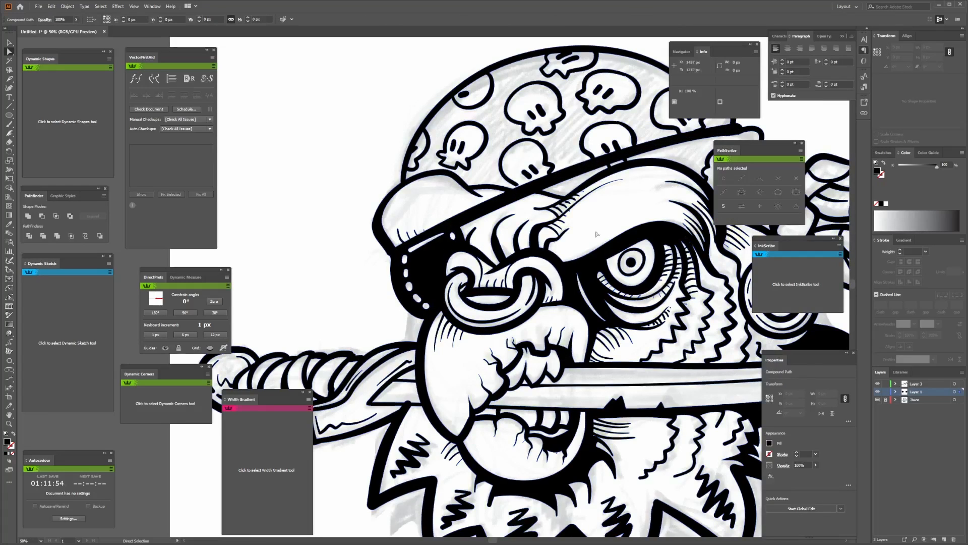
# - Examine the finished black-and-white artwork up close around the eye, beak and earring and as a whole
pyautogui.keyDown('ctrl'); pyautogui.keyDown('alt'); pyautogui.click(516, 256); pyautogui.keyUp('alt'); pyautogui.keyUp('ctrl')
pyautogui.keyDown('ctrl'); pyautogui.keyDown('alt'); pyautogui.click(523, 263); pyautogui.keyUp('alt'); pyautogui.keyUp('ctrl')
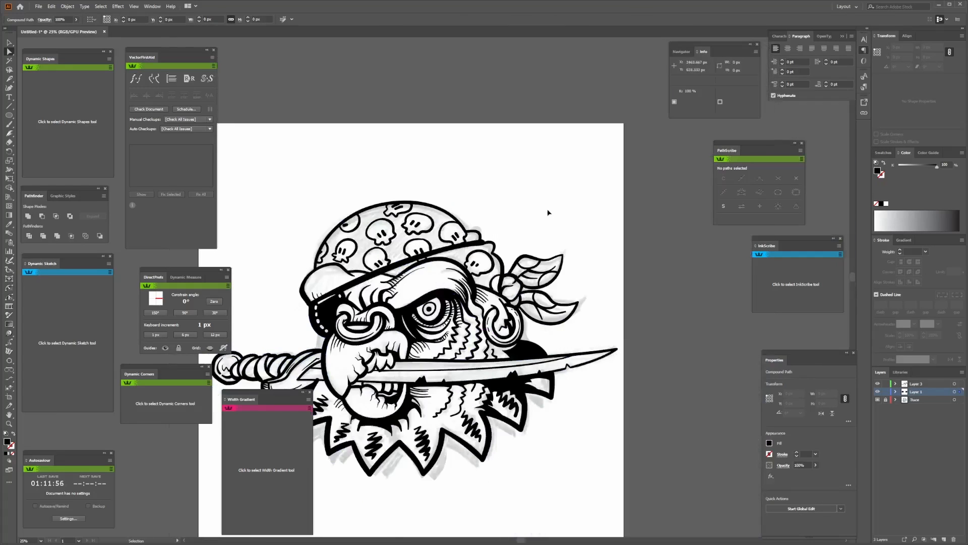
pyautogui.moveTo(327, 349); pyautogui.dragTo(430, 242)
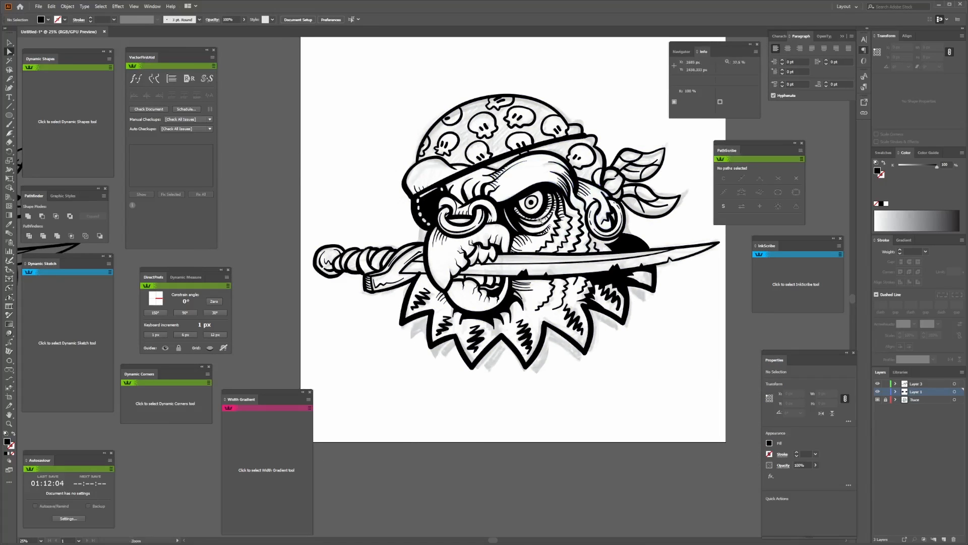
pyautogui.scroll(3, 538, 221)
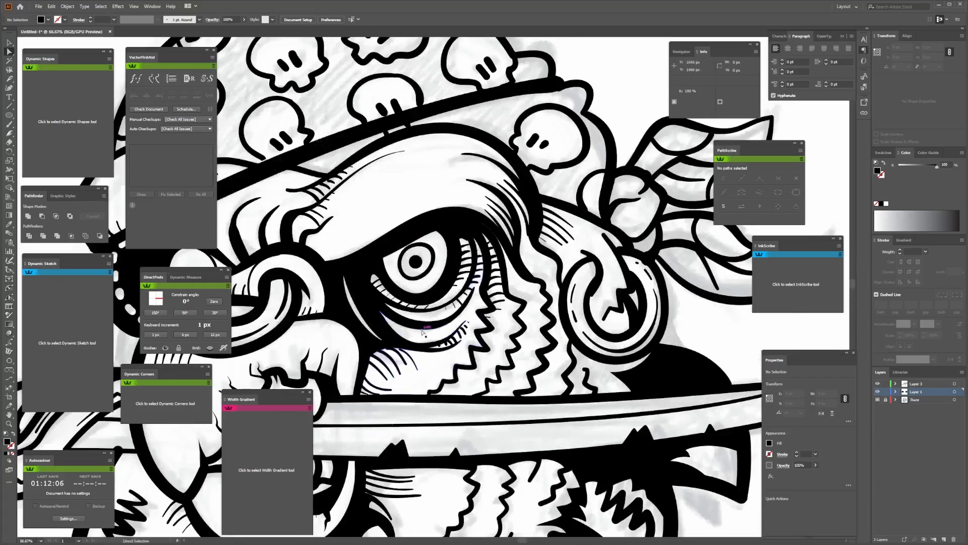
pyautogui.moveTo(422, 332); pyautogui.dragTo(560, 267)
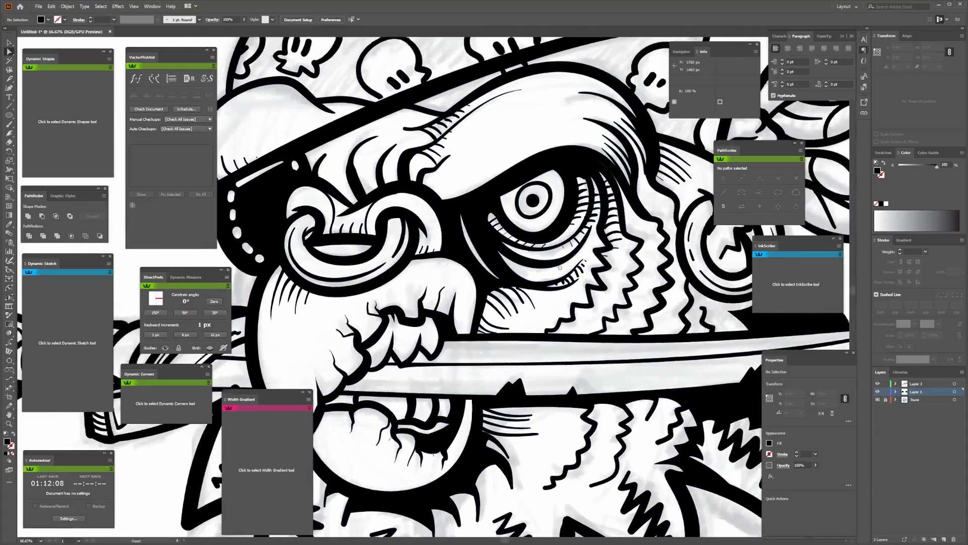
pyautogui.scroll(-1, 560, 268)
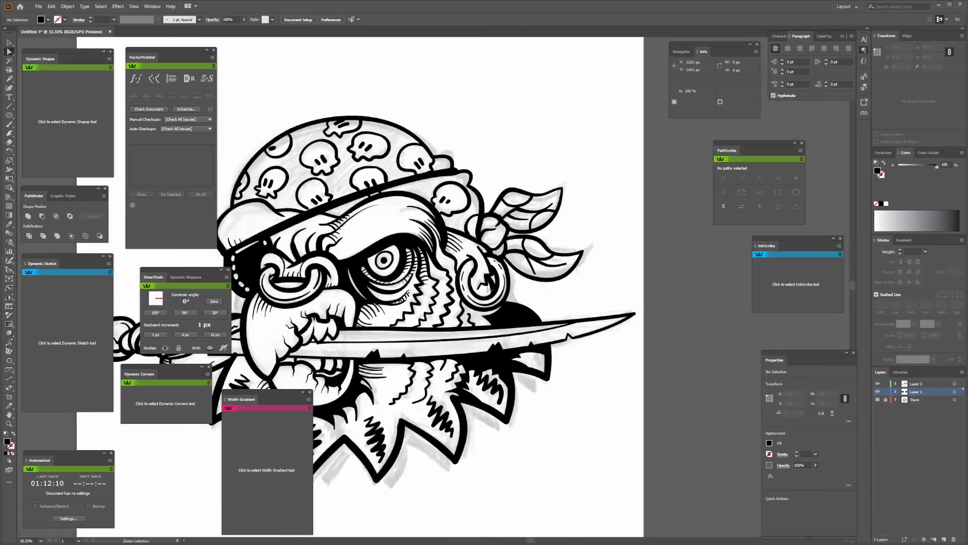
pyautogui.moveTo(488, 289); pyautogui.dragTo(581, 261)
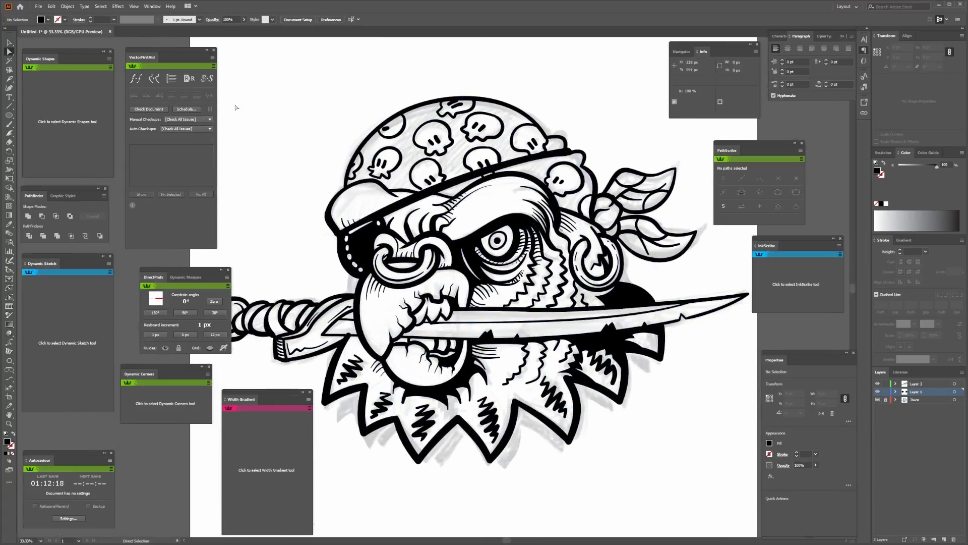
# - Delete the Trace layer that holds the grey sketch
pyautogui.click(9, 43)
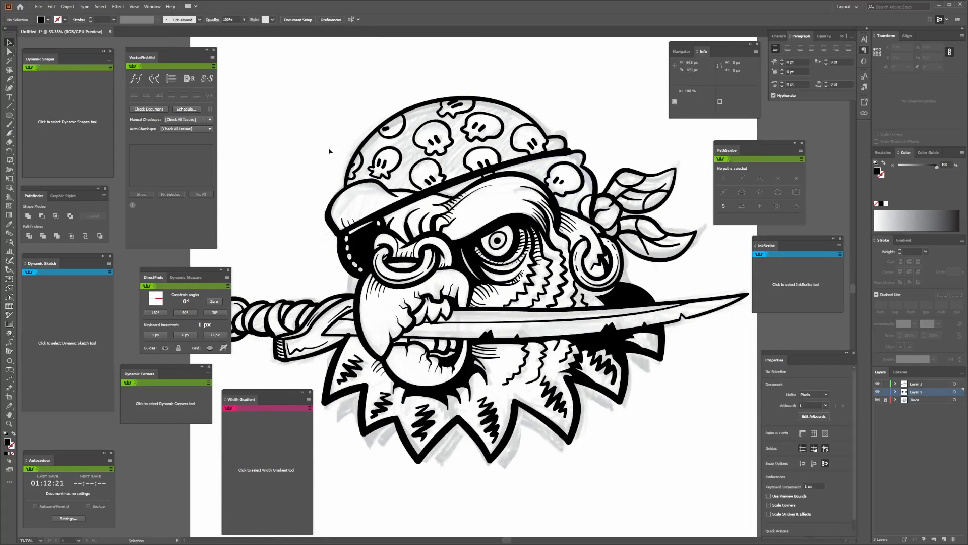
pyautogui.keyDown('ctrl'); pyautogui.keyDown('alt'); pyautogui.click(419, 284); pyautogui.keyUp('alt'); pyautogui.keyUp('ctrl')
pyautogui.keyDown('ctrl'); pyautogui.keyDown('alt'); pyautogui.click(442, 278); pyautogui.keyUp('alt'); pyautogui.keyUp('ctrl')
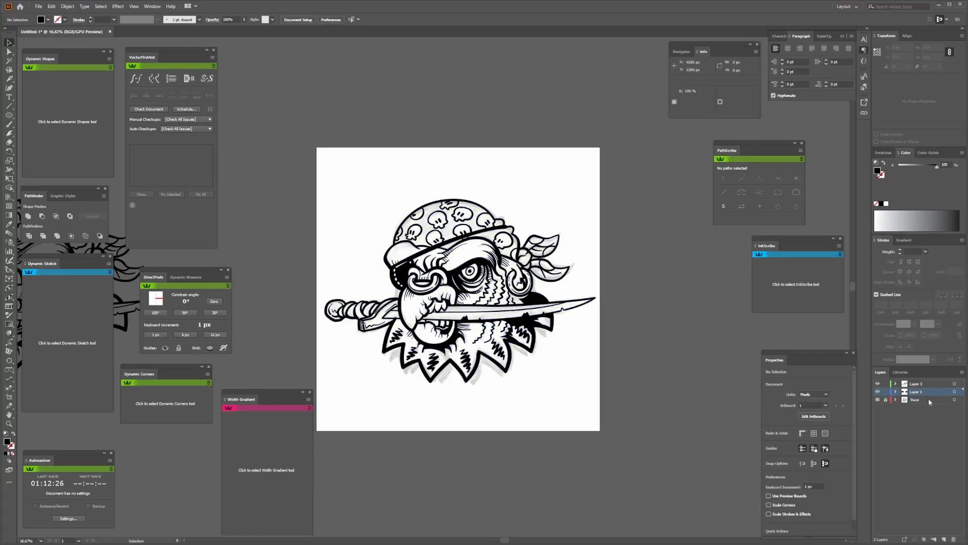
pyautogui.click(953, 538)
pyautogui.click(504, 286)
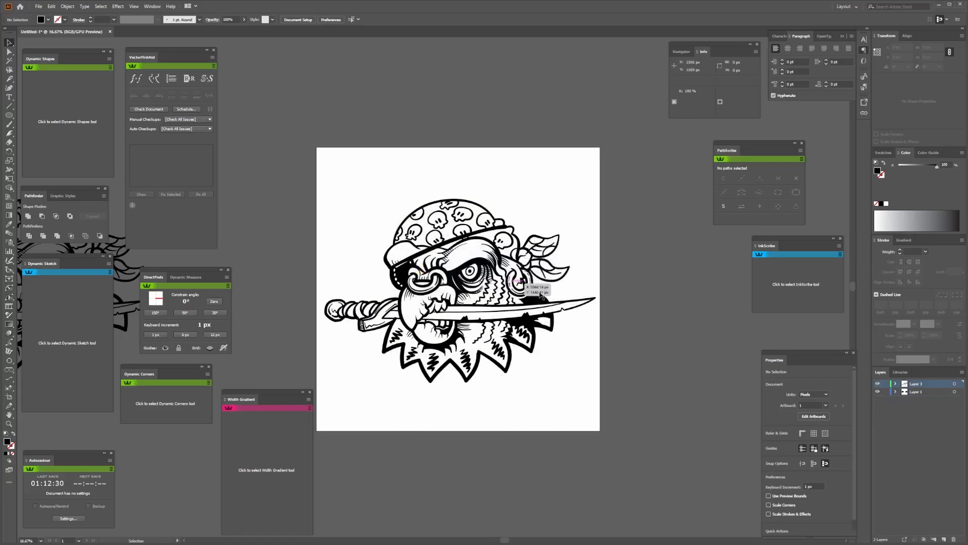
# - Duplicate the artboard together with its artwork below the original
pyautogui.scroll(-2, 349, 255)
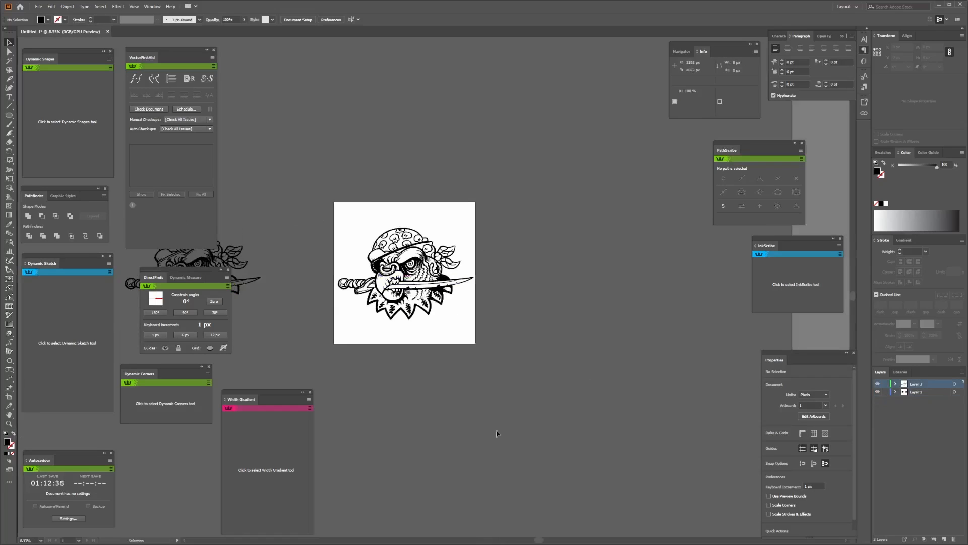
pyautogui.click(9, 396)
pyautogui.moveTo(404, 272); pyautogui.dragTo(404, 433)
pyautogui.hotkey('ctrl', '=')
pyautogui.hotkey('ctrl', '=')
pyautogui.scroll(1, 309, 357)
# - Select the budgie artwork on the duplicated artboard and release its compound path into separate paths
pyautogui.press('v')
pyautogui.click(570, 280)
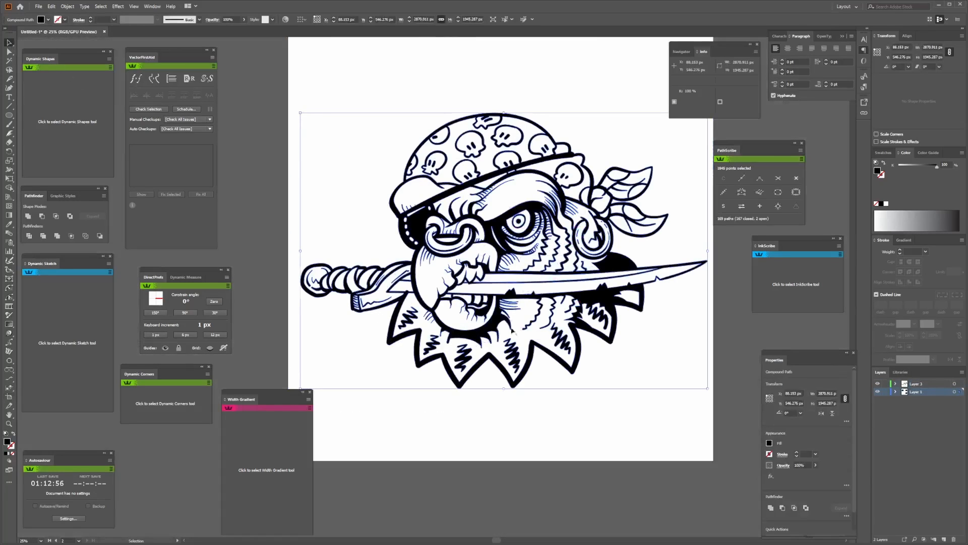
pyautogui.scroll(1, 470, 308)
pyautogui.scroll(-1, 449, 227)
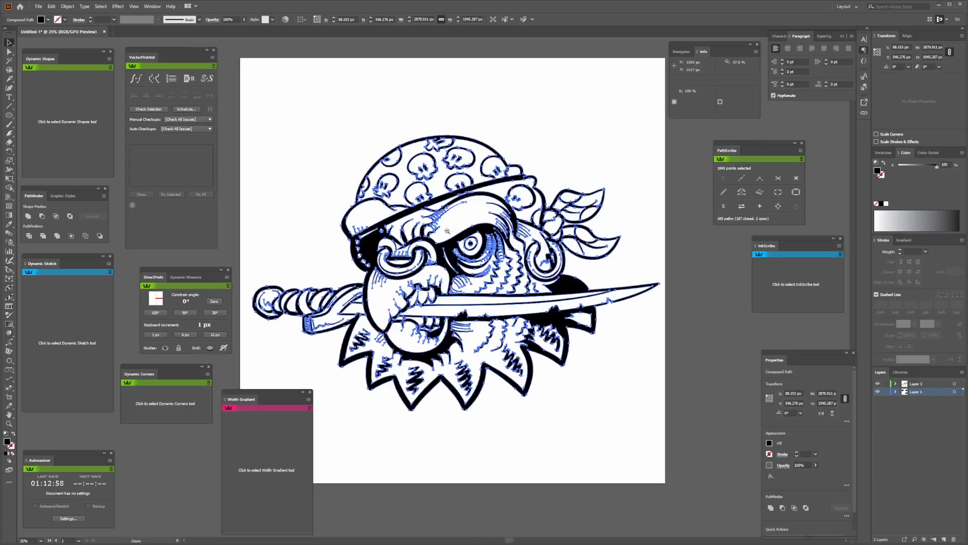
pyautogui.moveTo(469, 307); pyautogui.dragTo(491, 282)
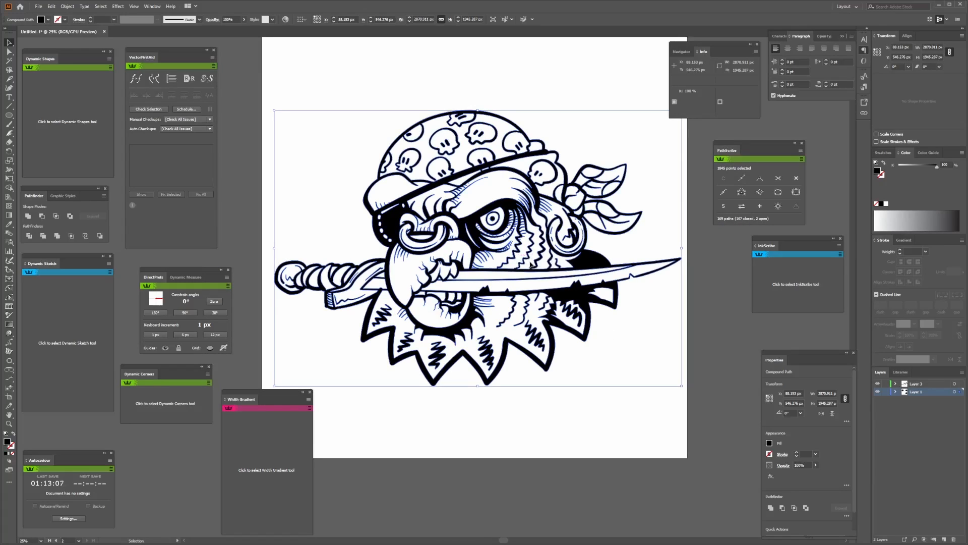
pyautogui.hotkey('ctrl', 'alt', 'shift', '8')
pyautogui.hotkey('ctrl', '4')
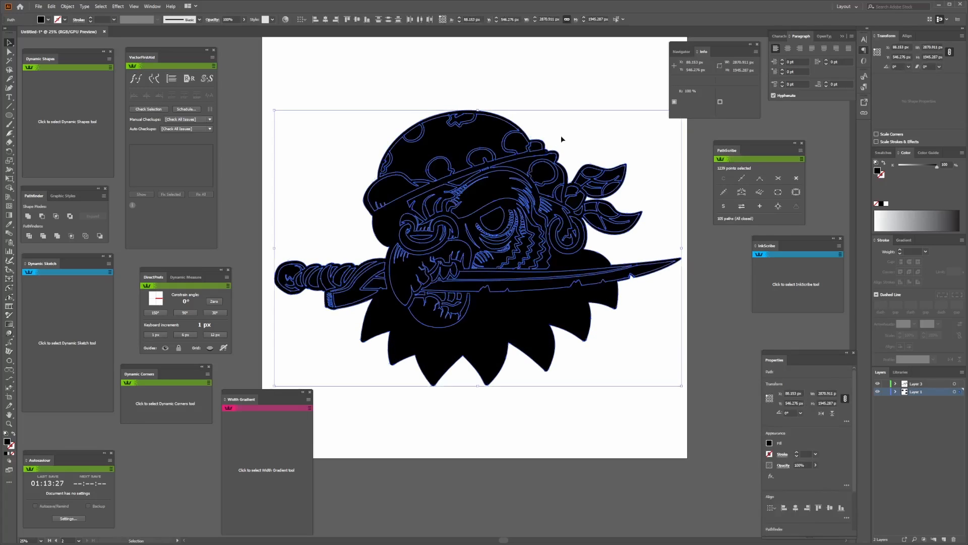
# - Switch the colour sliders to HSB and fill the released paths with dark navy, about H 202, S 59, B 29
pyautogui.click(961, 152)
pyautogui.click(898, 184)
pyautogui.click(923, 226)
pyautogui.moveTo(936, 178); pyautogui.dragTo(919, 178)
pyautogui.moveTo(914, 191); pyautogui.dragTo(910, 192)
# - Select the whole budgie artwork on the duplicated artboard and set its colour sliders to HSB
pyautogui.scroll(1, 465, 147)
pyautogui.click(504, 199)
pyautogui.keyDown('shift'); pyautogui.click(527, 293); pyautogui.keyUp('shift')
pyautogui.keyDown('shift'); pyautogui.click(550, 292); pyautogui.keyUp('shift')
pyautogui.keyDown('shift'); pyautogui.click(418, 219); pyautogui.keyUp('shift')
pyautogui.keyDown('shift'); pyautogui.click(368, 207); pyautogui.keyUp('shift')
pyautogui.click(961, 153)
pyautogui.click(901, 183)
pyautogui.hotkey('ctrl', 'a')
pyautogui.click(962, 153)
pyautogui.click(901, 182)
pyautogui.scroll(-3, 423, 321)
pyautogui.moveTo(325, 225); pyautogui.dragTo(620, 404)
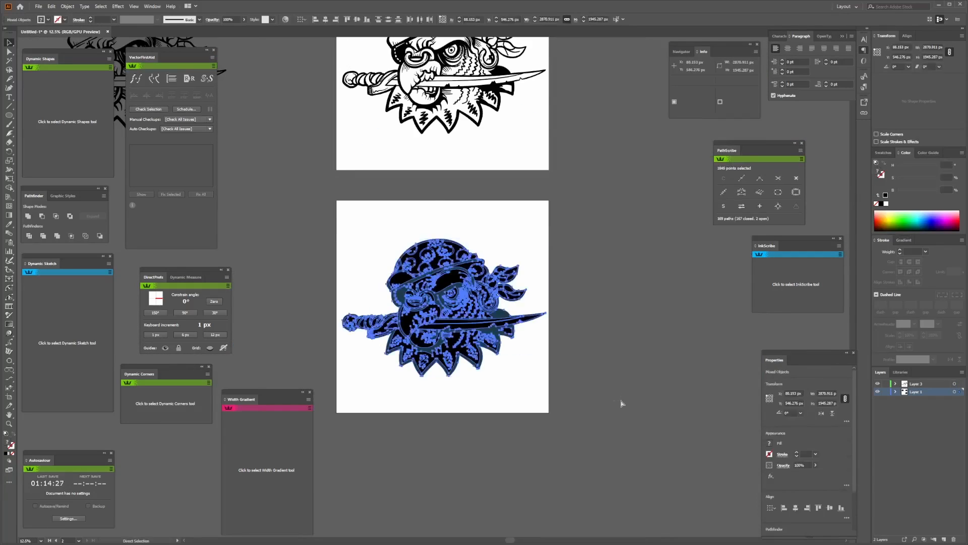
# - Inside the artwork's group, fill every shape except the outer silhouette with mid-blue, H 218.51, S 49.62, B 52.94
pyautogui.doubleClick(443, 323)
pyautogui.keyDown('ctrl'); pyautogui.click(442, 318); pyautogui.keyUp('ctrl')
pyautogui.moveTo(439, 304); pyautogui.dragTo(464, 361)
pyautogui.hotkey('ctrl', 'a')
pyautogui.keyDown('shift'); pyautogui.click(587, 330); pyautogui.keyUp('shift')
pyautogui.moveTo(899, 191); pyautogui.dragTo(911, 191)
pyautogui.moveTo(919, 167); pyautogui.dragTo(921, 166)
pyautogui.moveTo(921, 179); pyautogui.dragTo(935, 179)
pyautogui.moveTo(911, 191)
pyautogui.mouseDown()
pyautogui.moveTo(922, 191)
pyautogui.moveTo(917, 179)
pyautogui.mouseUp()
pyautogui.moveTo(922, 191); pyautogui.dragTo(919, 192)
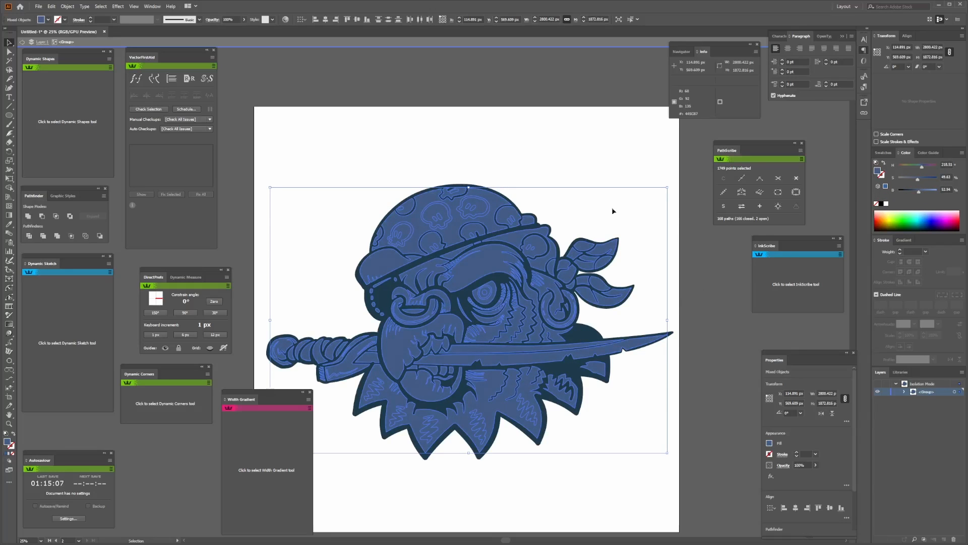
# - Select the eye sockets of the bandana skulls in outline view and fill them with the navy sampled from the linework
pyautogui.click(603, 209)
pyautogui.scroll(3, 408, 279)
pyautogui.hotkey('ctrl', 'y')
pyautogui.click(378, 158)
pyautogui.keyDown('shift'); pyautogui.click(386, 160); pyautogui.keyUp('shift')
pyautogui.keyDown('shift'); pyautogui.click(473, 194); pyautogui.keyUp('shift')
pyautogui.keyDown('shift'); pyautogui.click(482, 187); pyautogui.keyUp('shift')
pyautogui.keyDown('shift'); pyautogui.click(492, 111); pyautogui.keyUp('shift')
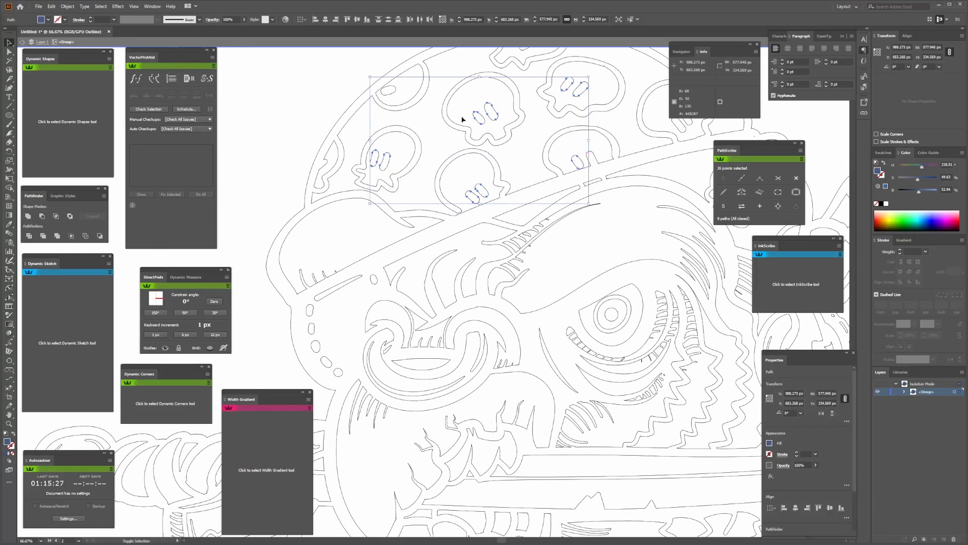
pyautogui.keyDown('shift'); pyautogui.click(389, 90); pyautogui.keyUp('shift')
pyautogui.scroll(-1, 389, 90)
pyautogui.moveTo(477, 83); pyautogui.dragTo(412, 244)
pyautogui.scroll(1, 413, 244)
pyautogui.hotkey('ctrl', 'y')
pyautogui.press('i')
pyautogui.click(603, 284)
# - Add the remaining small detail shapes on the bandana to the selection and fill them with the sampled navy
pyautogui.hotkey('ctrl', 'y')
pyautogui.keyDown('ctrl'); pyautogui.click(437, 324); pyautogui.keyUp('ctrl')
pyautogui.keyDown('ctrl'); pyautogui.keyDown('shift'); pyautogui.click(500, 321); pyautogui.keyUp('shift'); pyautogui.keyUp('ctrl')
pyautogui.keyDown('ctrl'); pyautogui.keyDown('shift'); pyautogui.click(335, 361); pyautogui.keyUp('shift'); pyautogui.keyUp('ctrl')
pyautogui.moveTo(374, 373); pyautogui.dragTo(418, 333)
pyautogui.click(526, 212)
# - Restore the mid-blue fill of the three navy bandana skulls by sampling the surrounding blue
pyautogui.scroll(1, 525, 213)
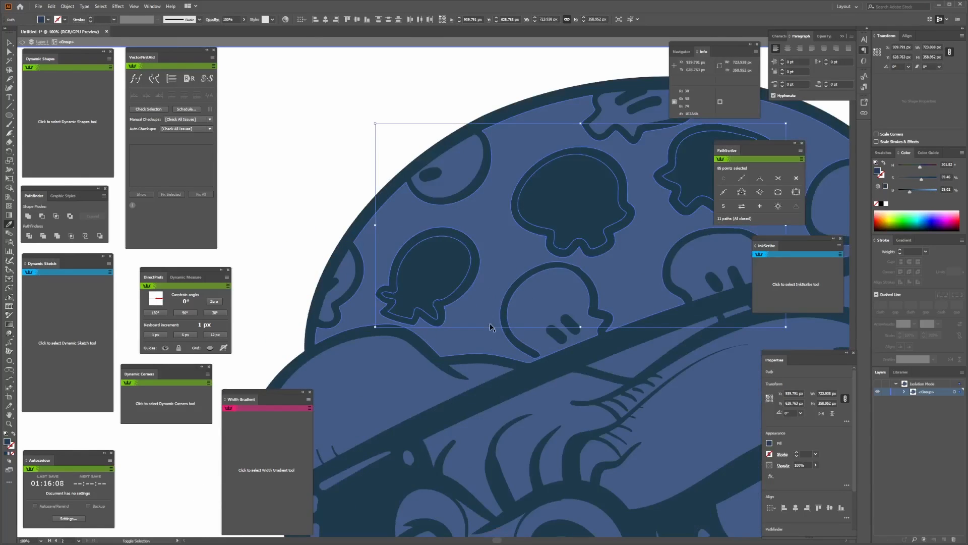
pyautogui.hotkey('ctrl', 'y')
pyautogui.keyDown('ctrl'); pyautogui.click(307, 159); pyautogui.keyUp('ctrl')
pyautogui.keyDown('ctrl'); pyautogui.click(472, 265); pyautogui.keyUp('ctrl')
pyautogui.keyDown('ctrl'); pyautogui.keyDown('shift'); pyautogui.click(520, 201); pyautogui.keyUp('shift'); pyautogui.keyUp('ctrl')
pyautogui.keyDown('ctrl'); pyautogui.keyDown('shift'); pyautogui.click(665, 174); pyautogui.keyUp('shift'); pyautogui.keyUp('ctrl')
pyautogui.hotkey('ctrl', 'y')
pyautogui.click(482, 230)
pyautogui.moveTo(553, 343); pyautogui.dragTo(527, 290)
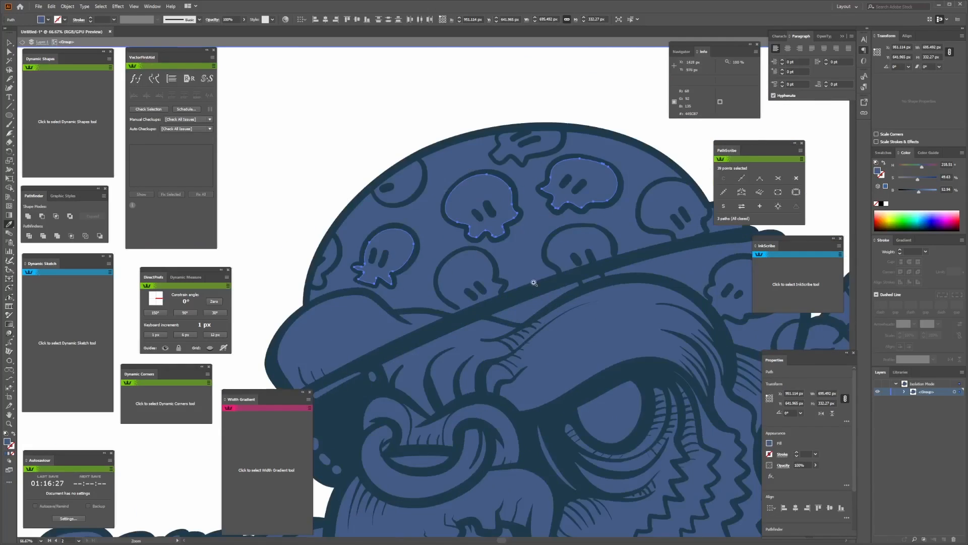
# - Select the ring details inside the budgie's eye in outline view and fill them with the navy outline colour
pyautogui.scroll(-1, 510, 292)
pyautogui.moveTo(454, 383); pyautogui.dragTo(471, 303)
pyautogui.scroll(1, 471, 301)
pyautogui.keyDown('ctrl'); pyautogui.click(464, 281); pyautogui.keyUp('ctrl')
pyautogui.hotkey('ctrl', 'y')
pyautogui.keyDown('ctrl'); pyautogui.click(475, 295); pyautogui.keyUp('ctrl')
pyautogui.hotkey('ctrl', 'y')
pyautogui.click(428, 329)
pyautogui.keyDown('ctrl'); pyautogui.keyDown('alt'); pyautogui.click(429, 329); pyautogui.keyUp('alt'); pyautogui.keyUp('ctrl')
pyautogui.moveTo(267, 325); pyautogui.dragTo(432, 312)
pyautogui.hotkey('ctrl', 'shift', 'a')
pyautogui.keyDown('ctrl'); pyautogui.keyDown('alt'); pyautogui.click(432, 312); pyautogui.keyUp('alt'); pyautogui.keyUp('ctrl')
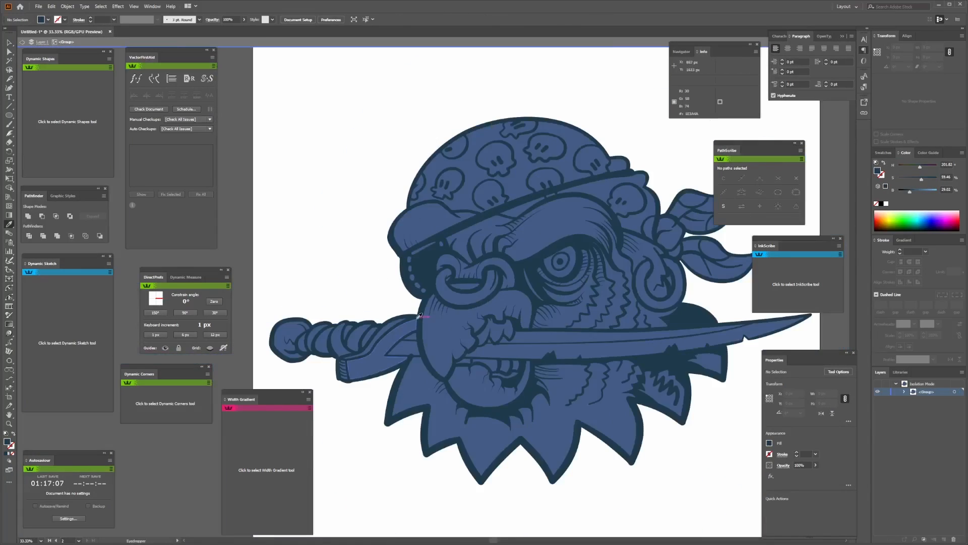
# - Select the upper and lower teeth and fill them with a pale cream yellow
pyautogui.keyDown('ctrl'); pyautogui.click(467, 347); pyautogui.keyUp('ctrl')
pyautogui.keyDown('ctrl'); pyautogui.click(467, 347); pyautogui.keyUp('ctrl')
pyautogui.press('v')
pyautogui.click(448, 187)
pyautogui.keyDown('shift'); pyautogui.click(427, 255); pyautogui.keyUp('shift')
pyautogui.keyDown('shift'); pyautogui.click(489, 255); pyautogui.keyUp('shift')
pyautogui.keyDown('ctrl'); pyautogui.keyDown('alt'); pyautogui.click(517, 241); pyautogui.keyUp('alt'); pyautogui.keyUp('ctrl')
pyautogui.click(888, 218)
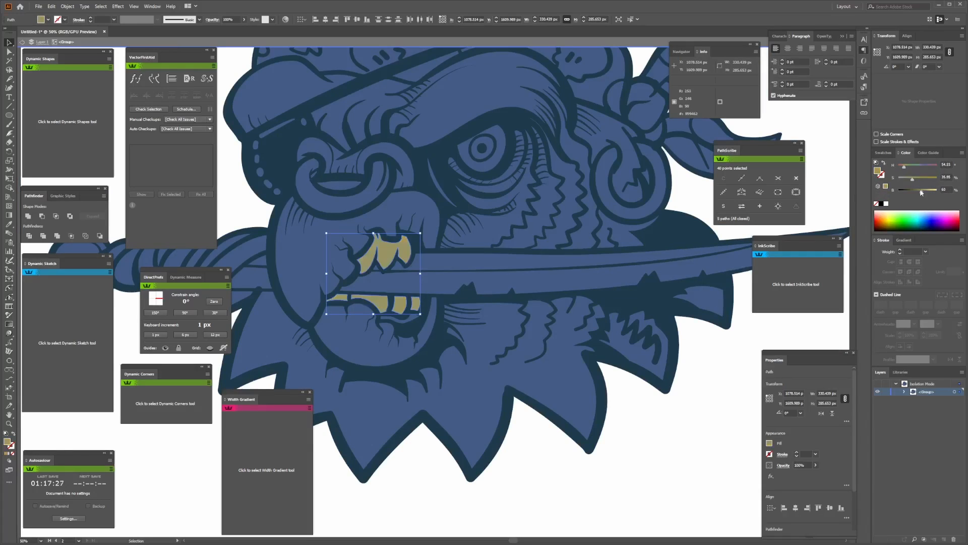
pyautogui.click(414, 217)
pyautogui.moveTo(912, 179); pyautogui.dragTo(920, 191)
# - Fill the upper and lower beak shapes with an orange-brown
pyautogui.keyDown('shift'); pyautogui.click(384, 343); pyautogui.keyUp('shift')
pyautogui.click(883, 218)
pyautogui.moveTo(912, 179); pyautogui.dragTo(926, 193)
# - Fill the cere above the beak with a brighter blue and the eye with the teeth's cream colour
pyautogui.click(334, 189)
pyautogui.keyDown('ctrl'); pyautogui.click(396, 162); pyautogui.keyUp('ctrl')
pyautogui.keyDown('ctrl'); pyautogui.keyDown('shift'); pyautogui.click(348, 164); pyautogui.keyUp('shift'); pyautogui.keyUp('ctrl')
pyautogui.keyDown('ctrl'); pyautogui.keyDown('shift'); pyautogui.click(314, 148); pyautogui.keyUp('shift'); pyautogui.keyUp('ctrl')
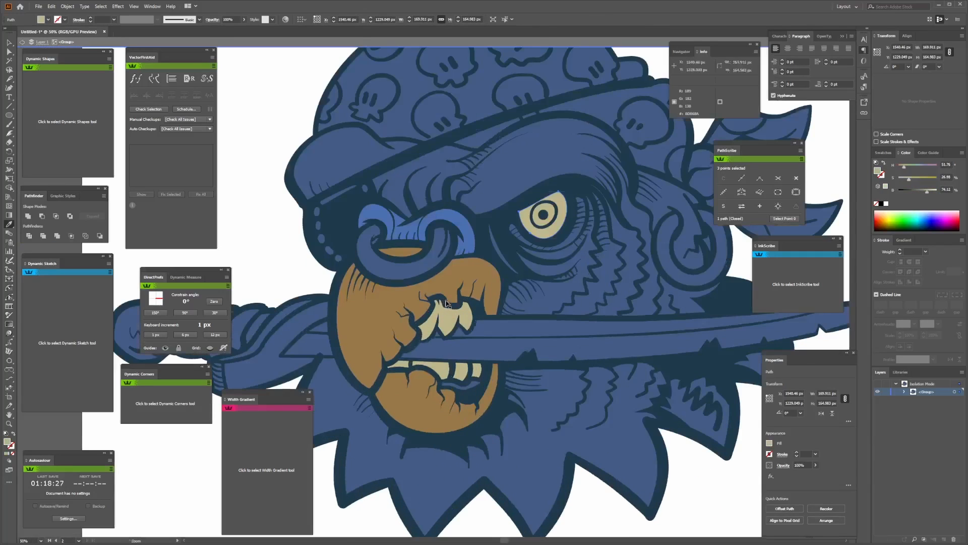
# - Fill the eyepatch highlights with pale grey-blue and the nose ring and earring with gold, H 42.86, S 60.71, B 76.86
pyautogui.click(331, 195)
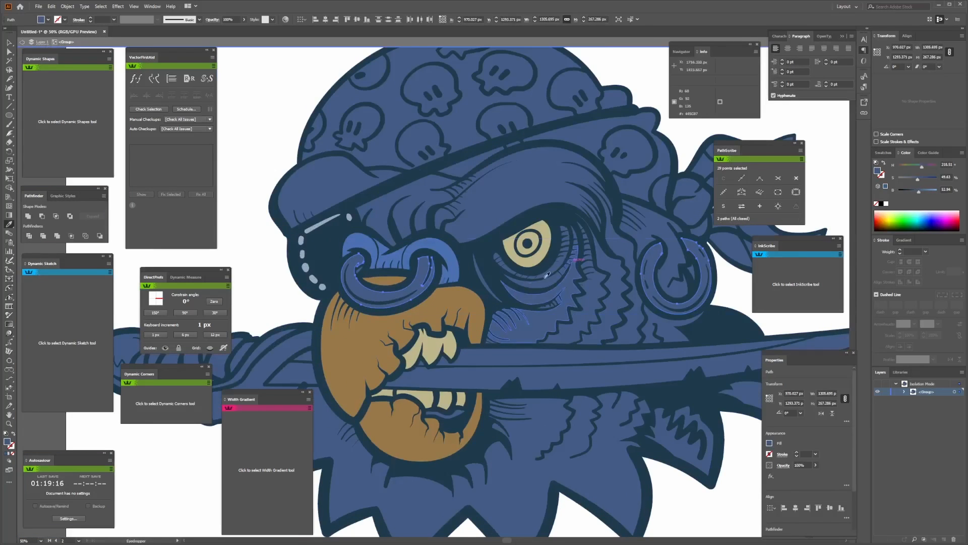
pyautogui.moveTo(921, 180); pyautogui.dragTo(922, 179)
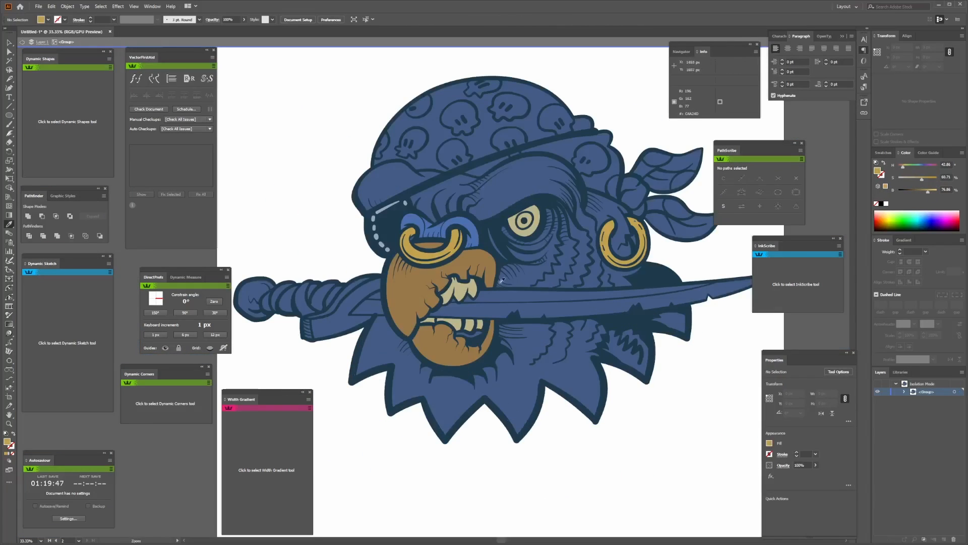
# - Select the bandana fabric and knot pieces and fill them with red-orange, H 17.05, S 57.23, B 65.1
pyautogui.click(573, 162)
pyautogui.keyDown('shift'); pyautogui.click(675, 218); pyautogui.keyUp('shift')
pyautogui.keyDown('shift'); pyautogui.click(662, 180); pyautogui.keyUp('shift')
pyautogui.keyDown('shift'); pyautogui.click(643, 170); pyautogui.keyUp('shift')
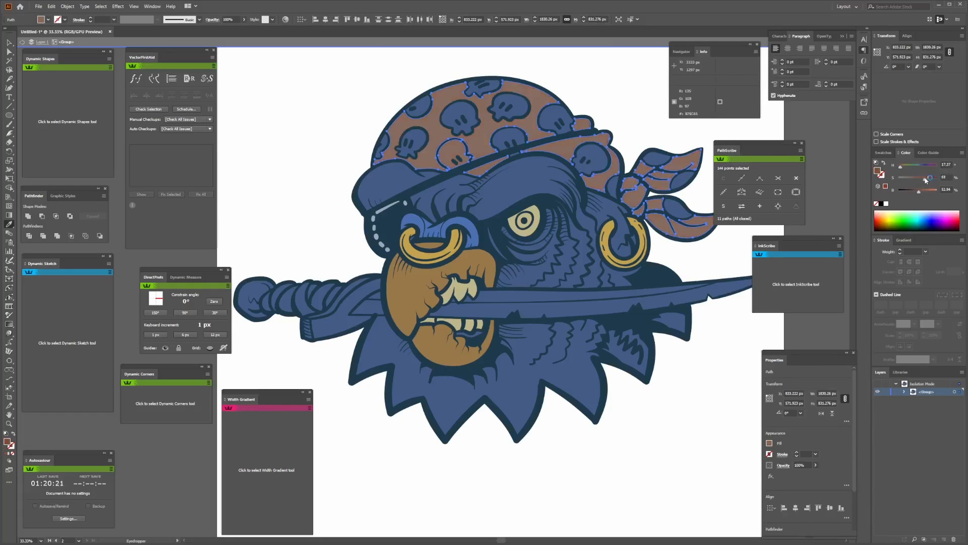
pyautogui.moveTo(921, 192); pyautogui.dragTo(924, 194)
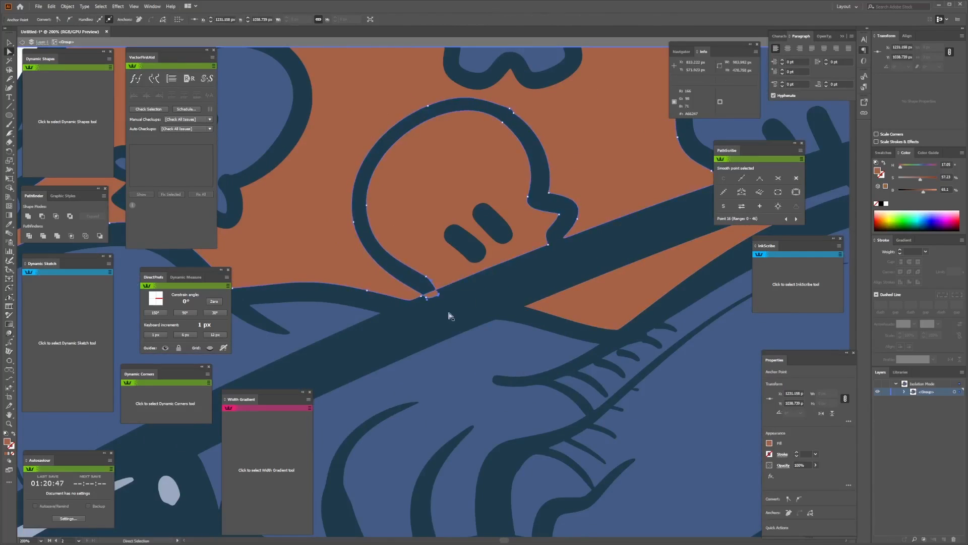
# - Separate the skull above the bandana's band from the fabric shape and fill the bandana skulls with tan
pyautogui.moveTo(528, 272); pyautogui.dragTo(404, 171)
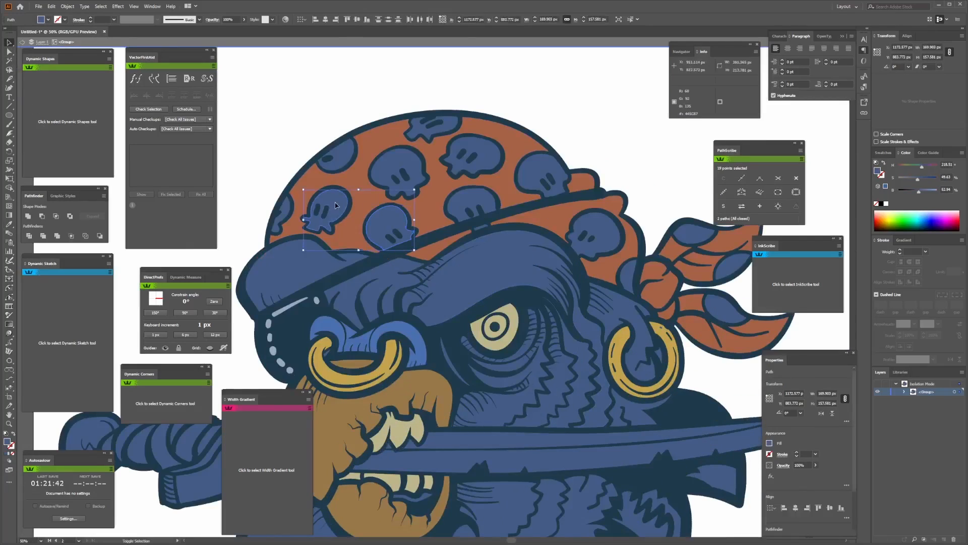
pyautogui.click(492, 191)
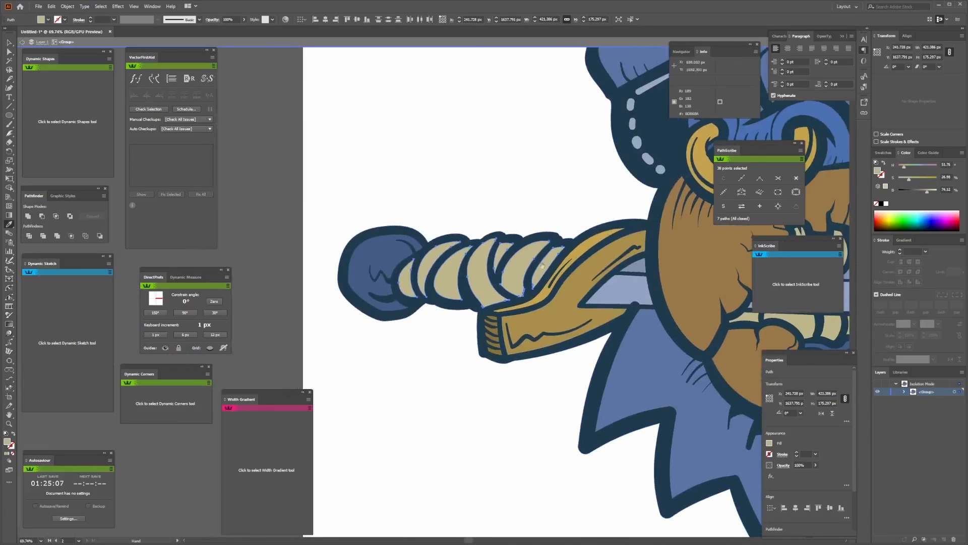
# - Fill the sword's pommel with the gold sampled from the nose ring
pyautogui.click(708, 159)
pyautogui.hotkey('ctrl', '0')
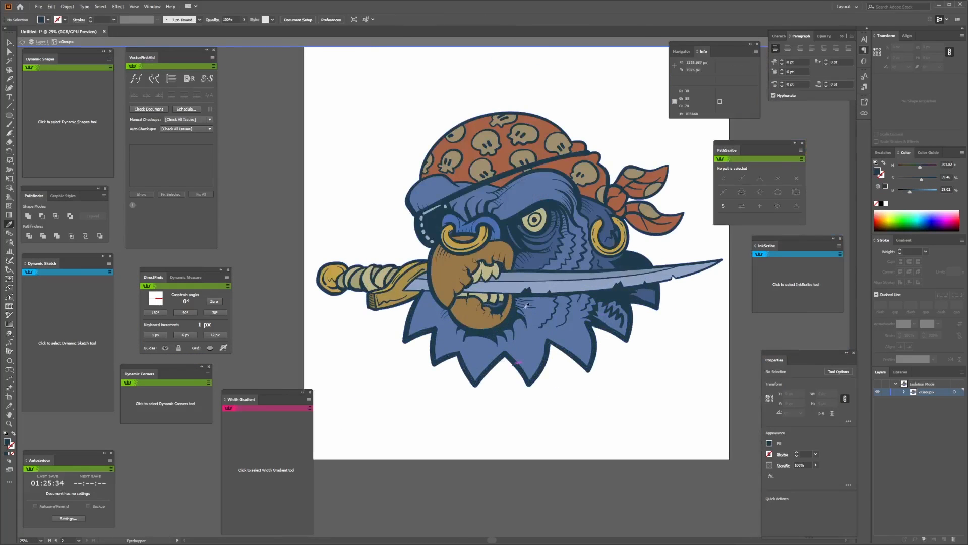
# - Fill the tongue inside the lower beak with a muted red, H 346.67, S 39.13, B 45.1
pyautogui.scroll(2, 542, 360)
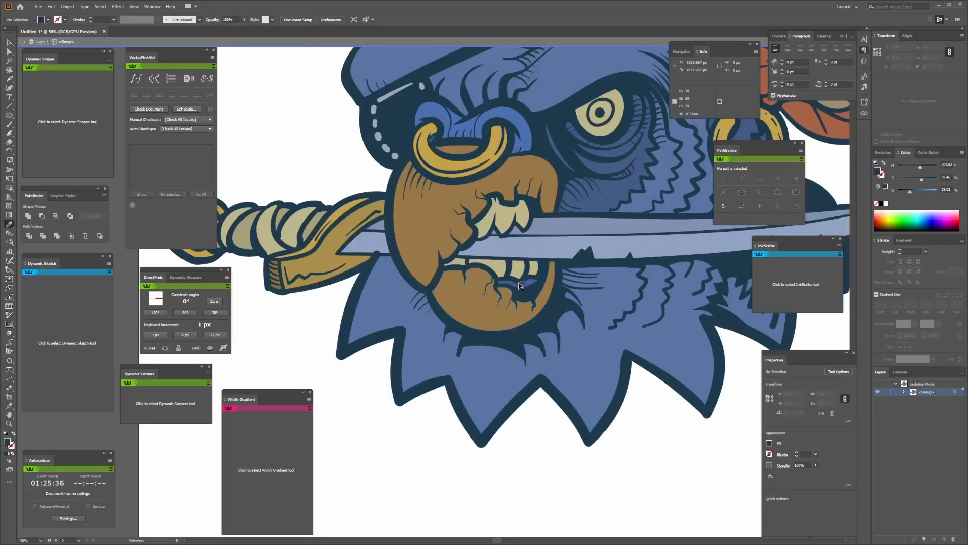
pyautogui.keyDown('ctrl'); pyautogui.click(519, 283); pyautogui.keyUp('ctrl')
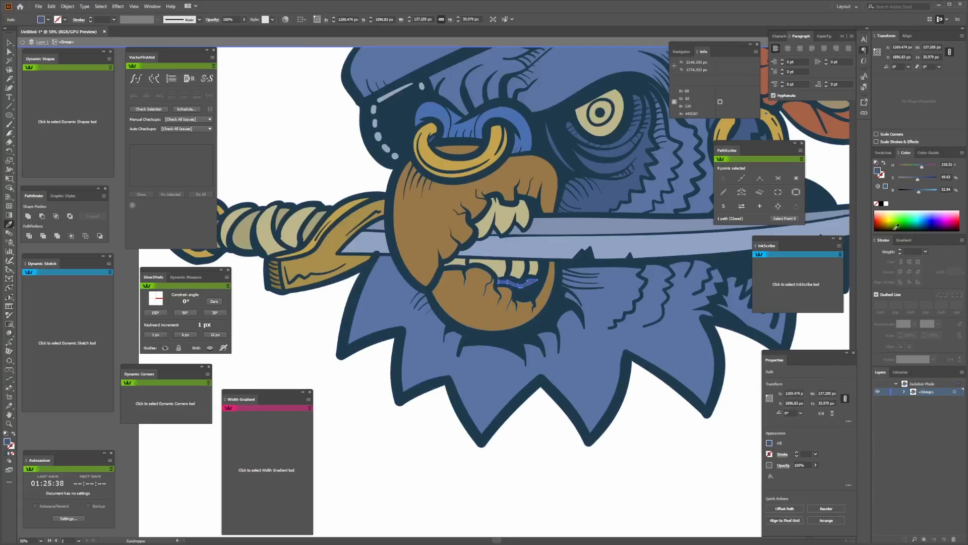
pyautogui.moveTo(921, 171)
pyautogui.mouseDown()
pyautogui.moveTo(902, 170)
pyautogui.moveTo(938, 172)
pyautogui.moveTo(915, 180)
pyautogui.mouseUp()
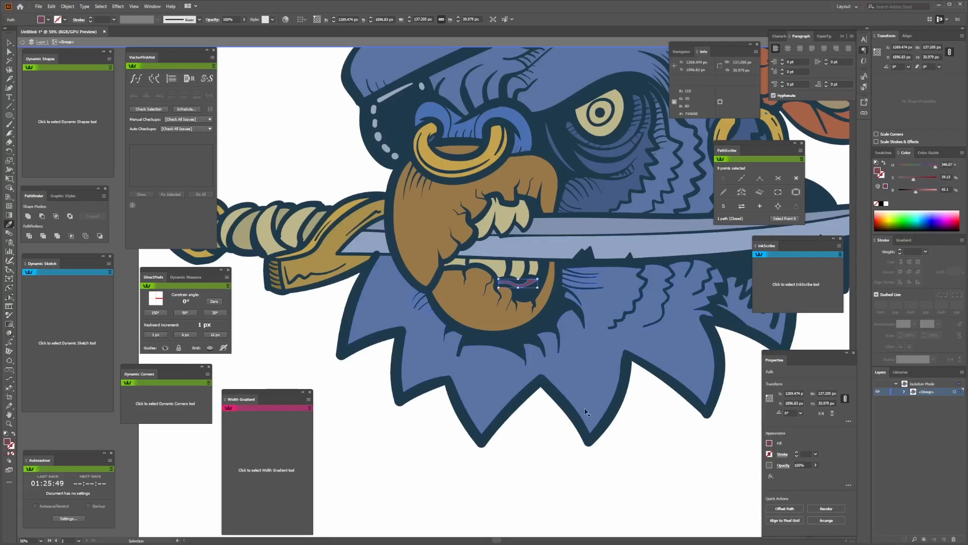
# - Examine the coloured budgie up close and from a distance beside the black-and-white version
pyautogui.keyDown('ctrl'); pyautogui.keyDown('alt'); pyautogui.click(451, 223); pyautogui.keyUp('alt'); pyautogui.keyUp('ctrl')
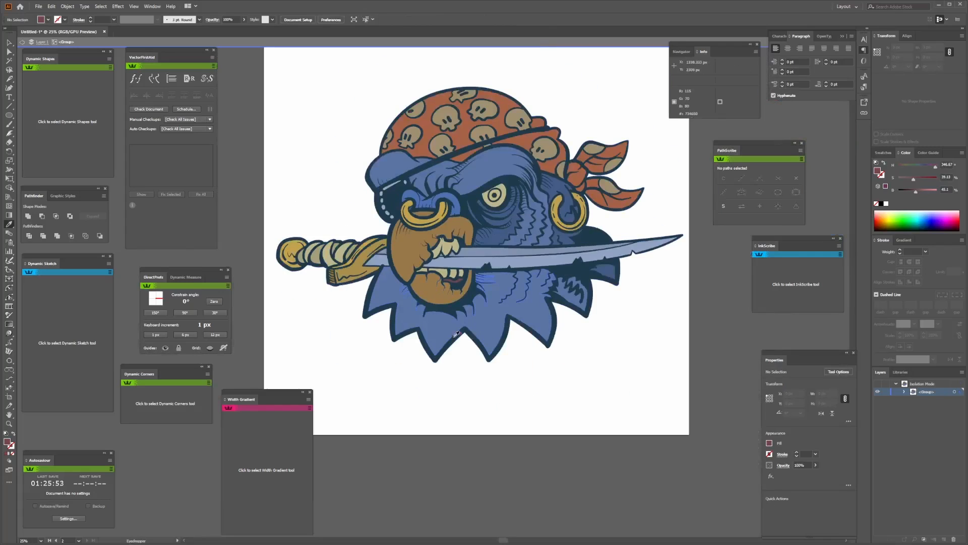
pyautogui.keyDown('ctrl'); pyautogui.keyDown('alt'); pyautogui.click(451, 223); pyautogui.keyUp('alt'); pyautogui.keyUp('ctrl')
pyautogui.keyDown('ctrl'); pyautogui.click(422, 329); pyautogui.keyUp('ctrl')
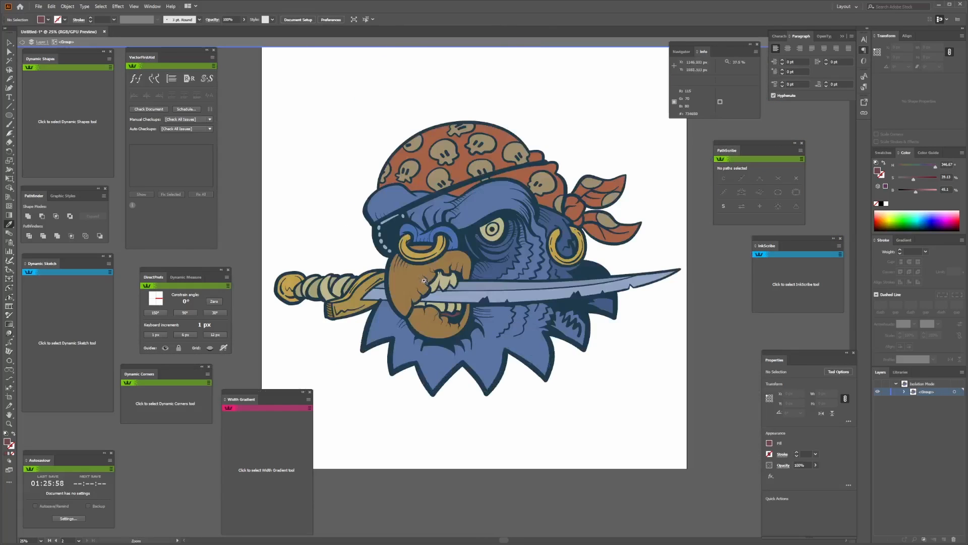
pyautogui.keyDown('ctrl'); pyautogui.keyDown('alt'); pyautogui.click(428, 268); pyautogui.keyUp('alt'); pyautogui.keyUp('ctrl')
pyautogui.keyDown('ctrl'); pyautogui.keyDown('alt'); pyautogui.click(433, 258); pyautogui.keyUp('alt'); pyautogui.keyUp('ctrl')
pyautogui.keyDown('ctrl'); pyautogui.keyDown('alt'); pyautogui.click(432, 258); pyautogui.keyUp('alt'); pyautogui.keyUp('ctrl')
pyautogui.press('i')
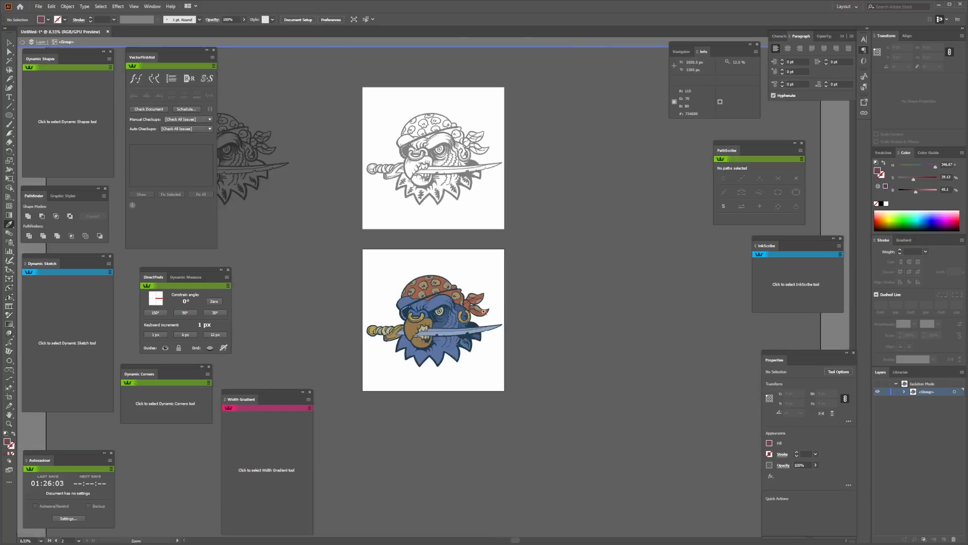
pyautogui.keyDown('ctrl'); pyautogui.click(425, 327); pyautogui.keyUp('ctrl')
pyautogui.keyDown('ctrl'); pyautogui.click(424, 276); pyautogui.keyUp('ctrl')
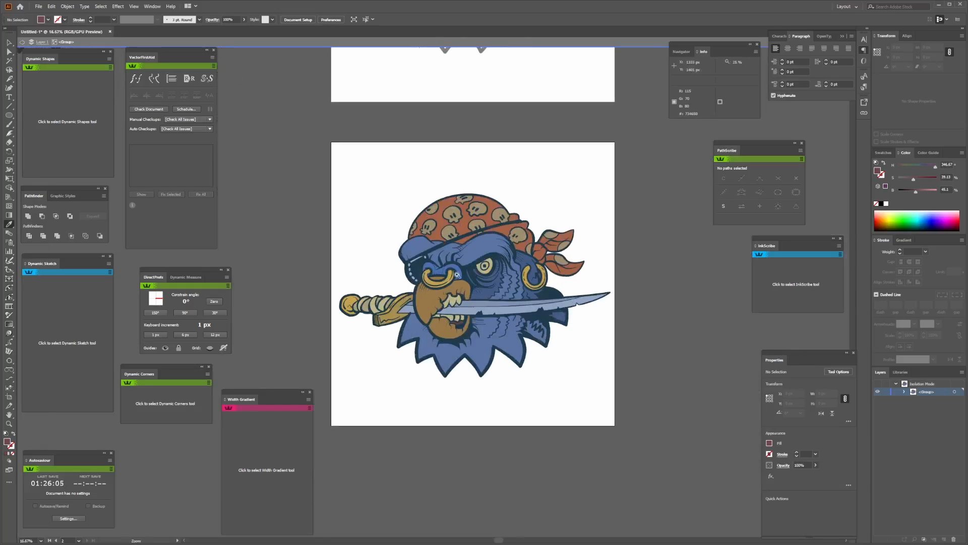
pyautogui.keyDown('ctrl'); pyautogui.click(420, 286); pyautogui.keyUp('ctrl')
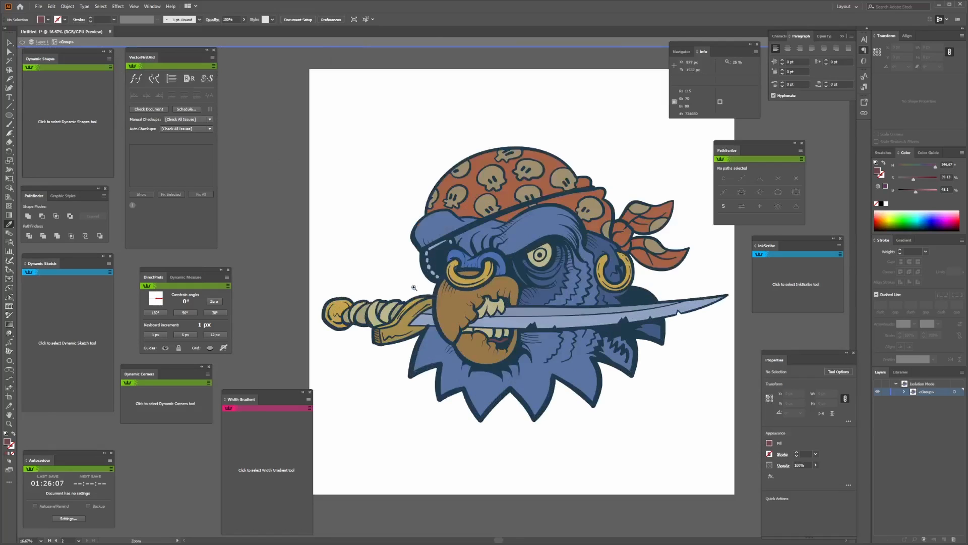
pyautogui.keyDown('ctrl'); pyautogui.click(495, 289); pyautogui.keyUp('ctrl')
pyautogui.keyDown('ctrl'); pyautogui.keyDown('alt'); pyautogui.click(427, 282); pyautogui.keyUp('alt'); pyautogui.keyUp('ctrl')
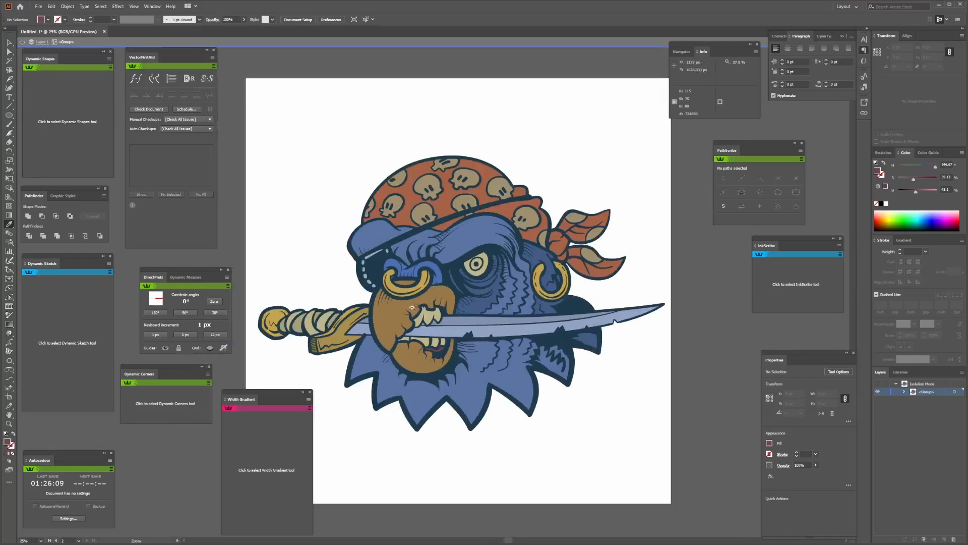
pyautogui.moveTo(468, 303); pyautogui.dragTo(472, 278)
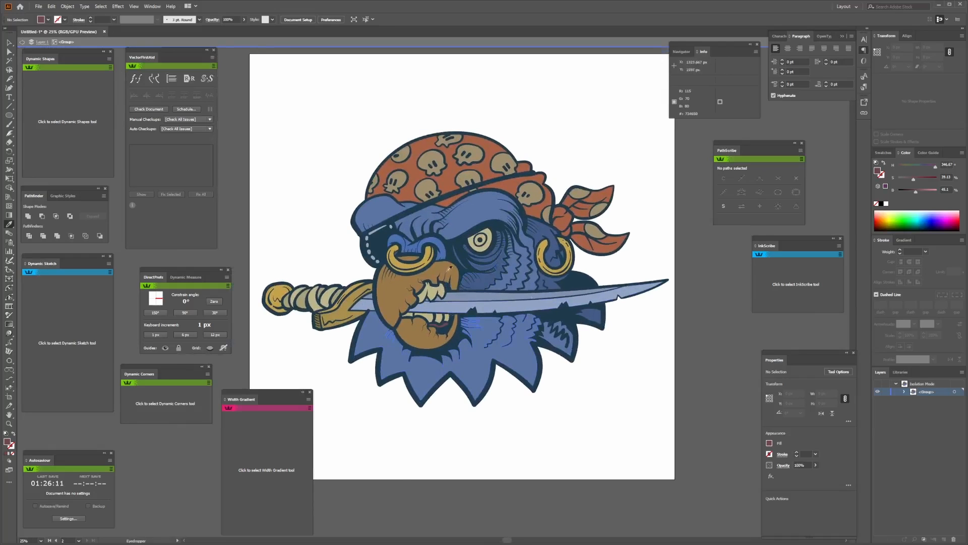
pyautogui.keyDown('ctrl'); pyautogui.keyDown('alt'); pyautogui.click(457, 285); pyautogui.keyUp('alt'); pyautogui.keyUp('ctrl')
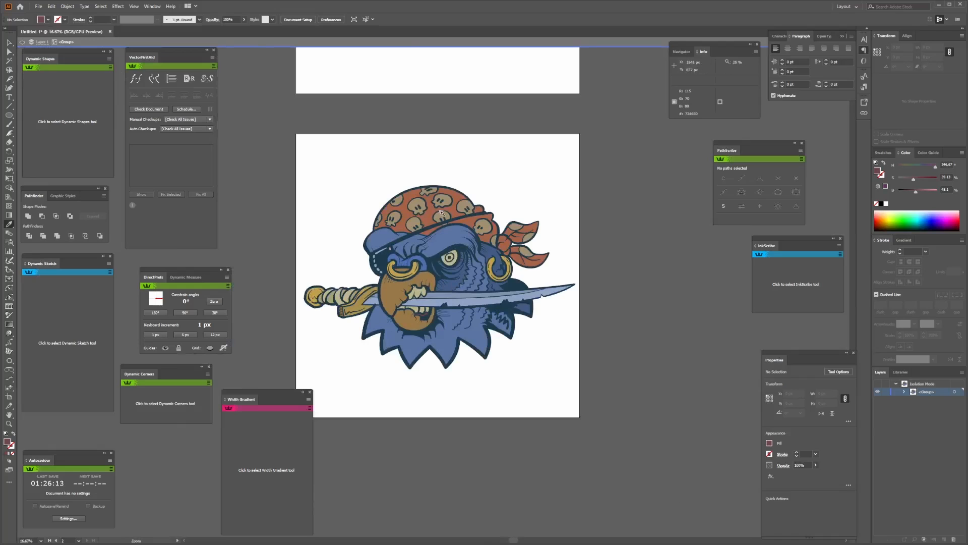
pyautogui.keyDown('ctrl'); pyautogui.click(432, 147); pyautogui.keyUp('ctrl')
pyautogui.click(503, 320)
pyautogui.click(9, 42)
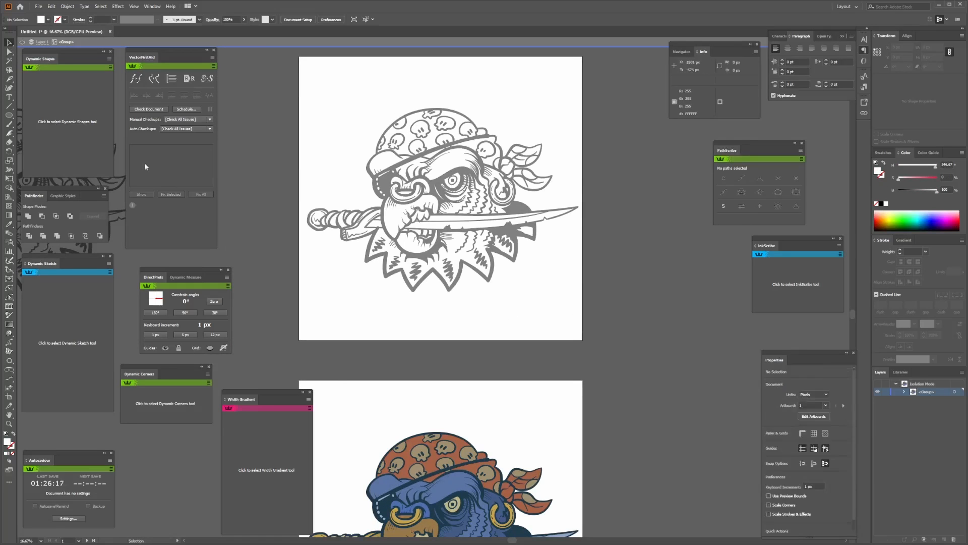
pyautogui.keyDown('ctrl'); pyautogui.keyDown('alt'); pyautogui.click(389, 435); pyautogui.keyUp('alt'); pyautogui.keyUp('ctrl')
pyautogui.keyDown('ctrl'); pyautogui.click(427, 350); pyautogui.keyUp('ctrl')
pyautogui.keyDown('ctrl'); pyautogui.click(479, 320); pyautogui.keyUp('ctrl')
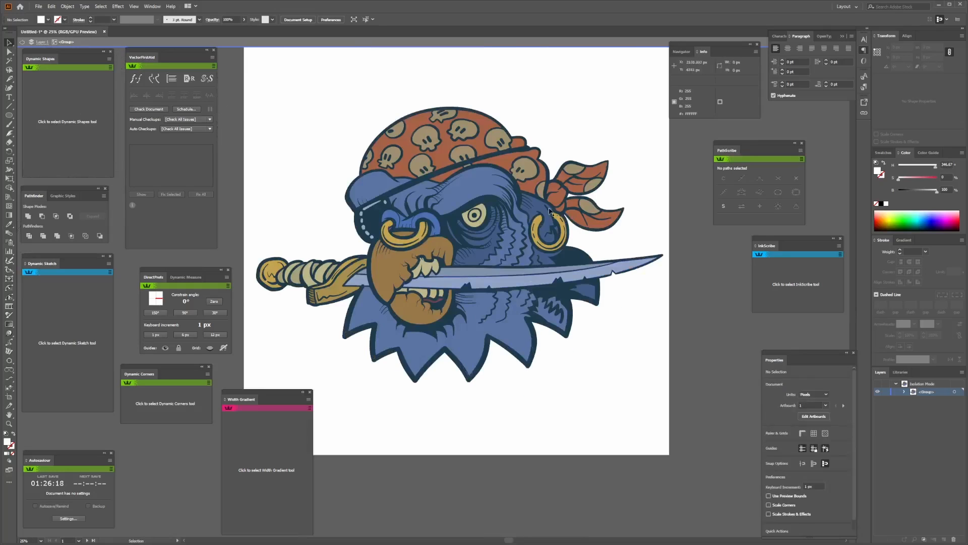
# - Leave isolation mode and fill the original artboard's budgie linework with the red-orange sampled from the coloured bandana
pyautogui.doubleClick(615, 135)
pyautogui.keyDown('ctrl'); pyautogui.keyDown('alt'); pyautogui.click(404, 154); pyautogui.keyUp('alt'); pyautogui.keyUp('ctrl')
pyautogui.keyDown('ctrl'); pyautogui.keyDown('alt'); pyautogui.click(404, 155); pyautogui.keyUp('alt'); pyautogui.keyUp('ctrl')
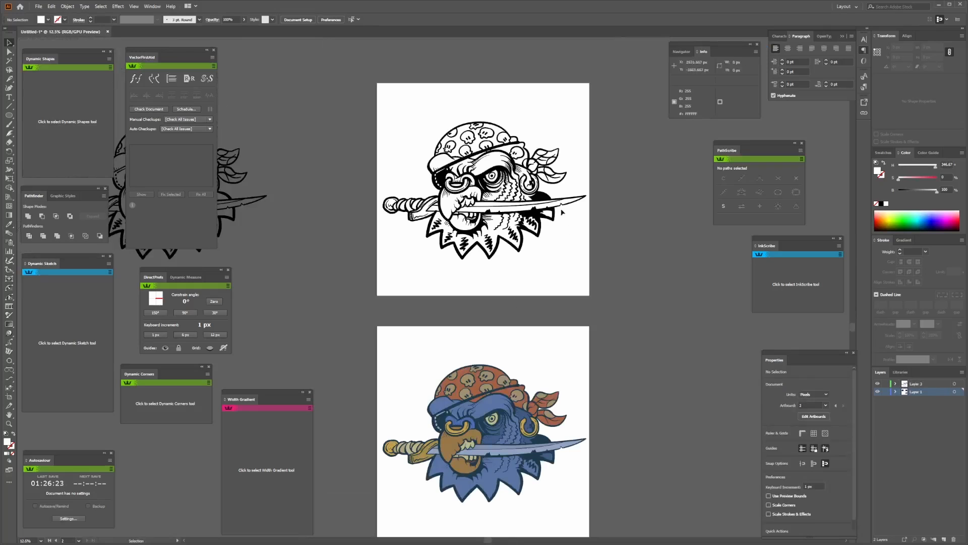
pyautogui.keyDown('ctrl'); pyautogui.click(464, 237); pyautogui.keyUp('ctrl')
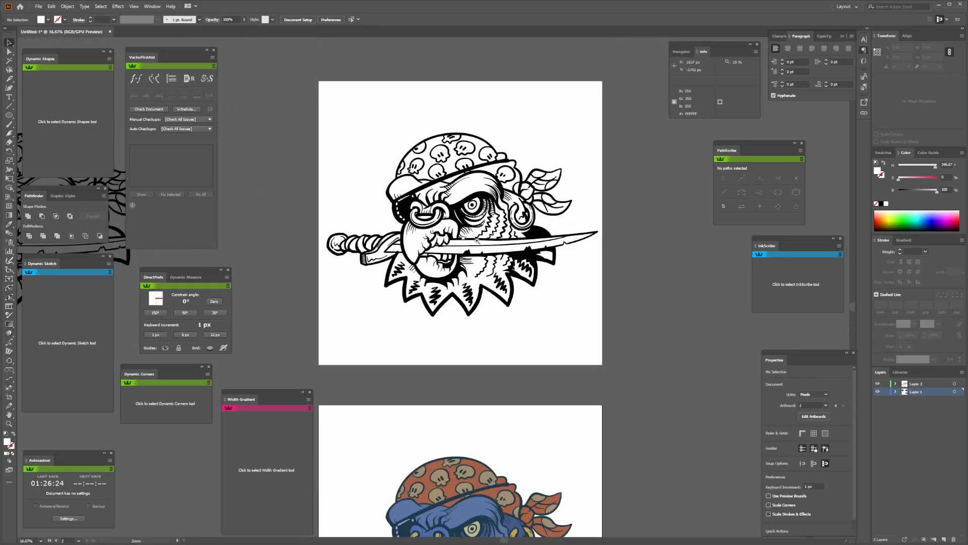
pyautogui.click(540, 235)
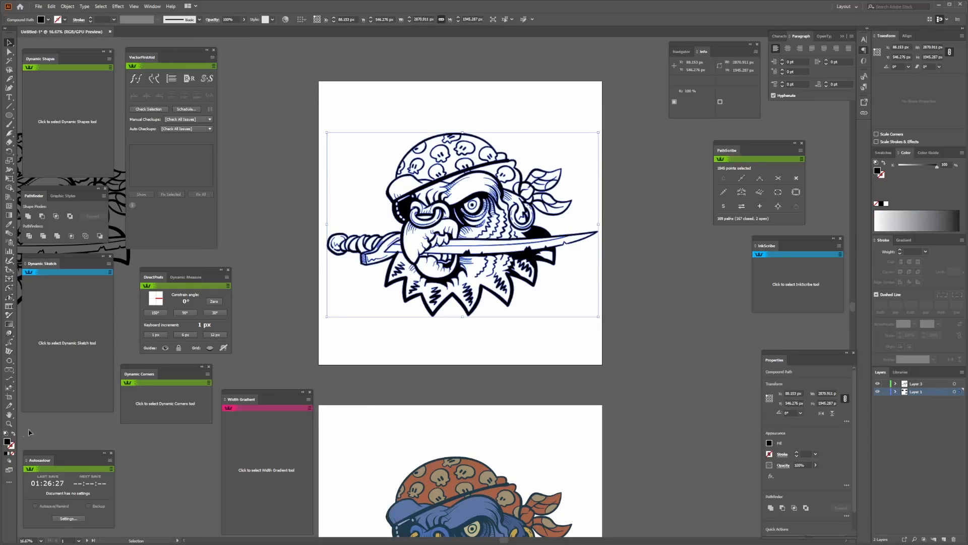
pyautogui.moveTo(534, 401); pyautogui.dragTo(561, 285)
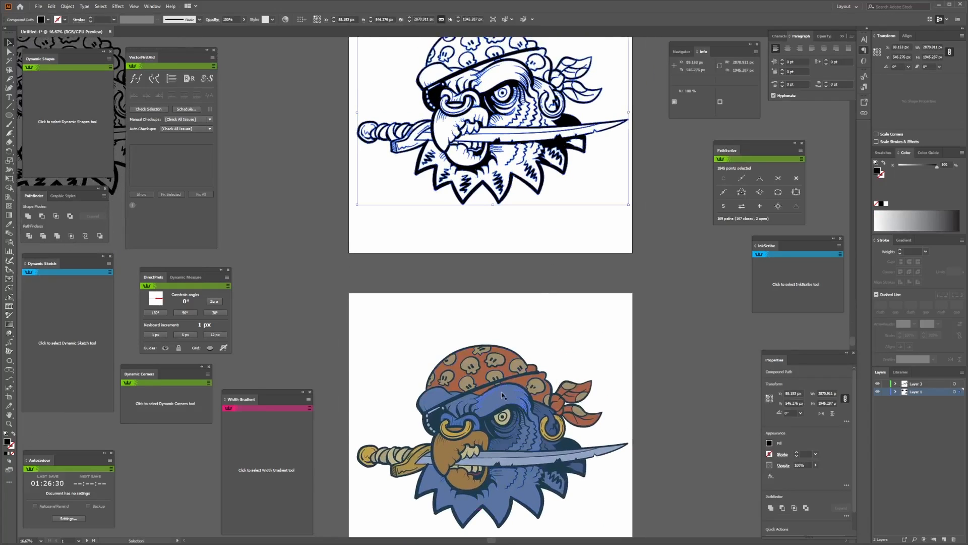
pyautogui.press('i')
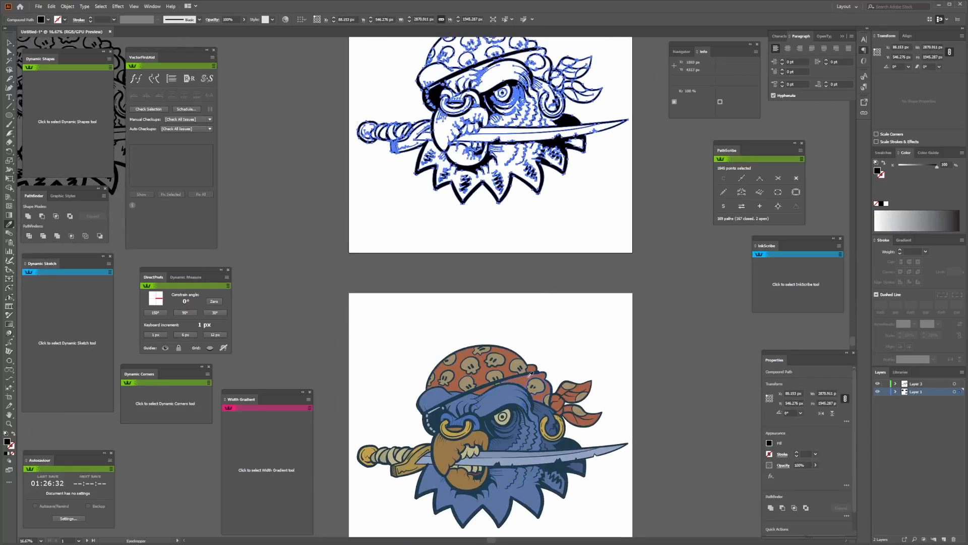
pyautogui.click(531, 372)
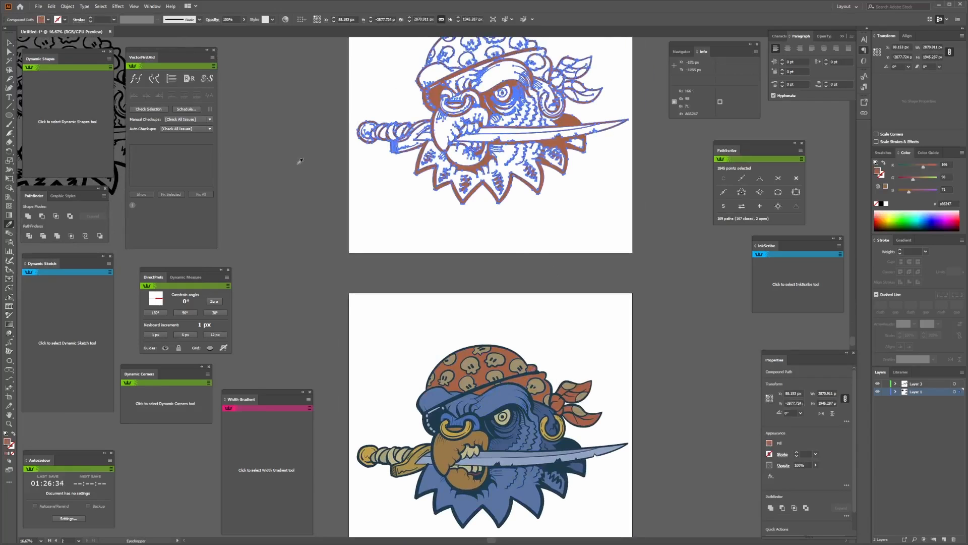
pyautogui.scroll(2, 434, 423)
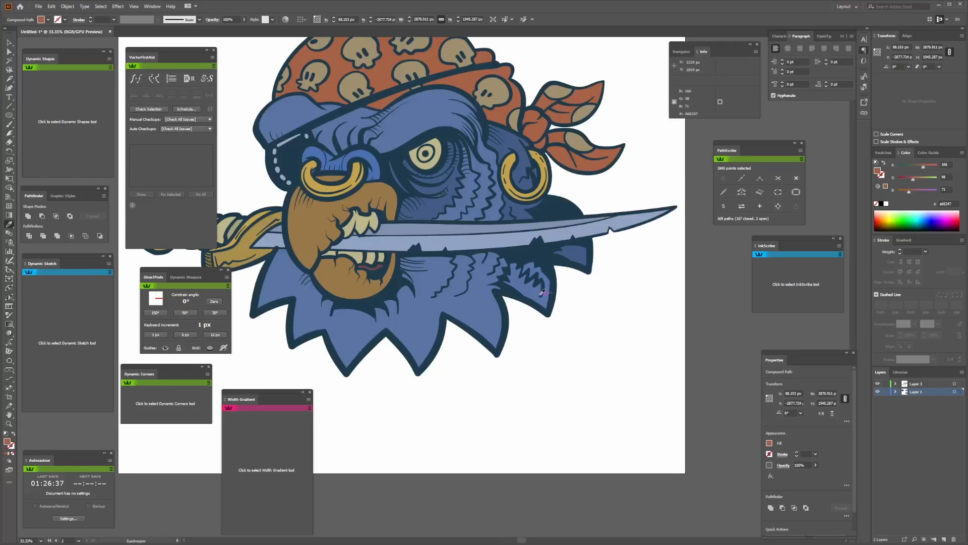
# - Fill the original artboard's budgie linework with the dark navy sampled from the coloured version's outline, and deselect it
pyautogui.click(550, 304)
pyautogui.scroll(-3, 385, 203)
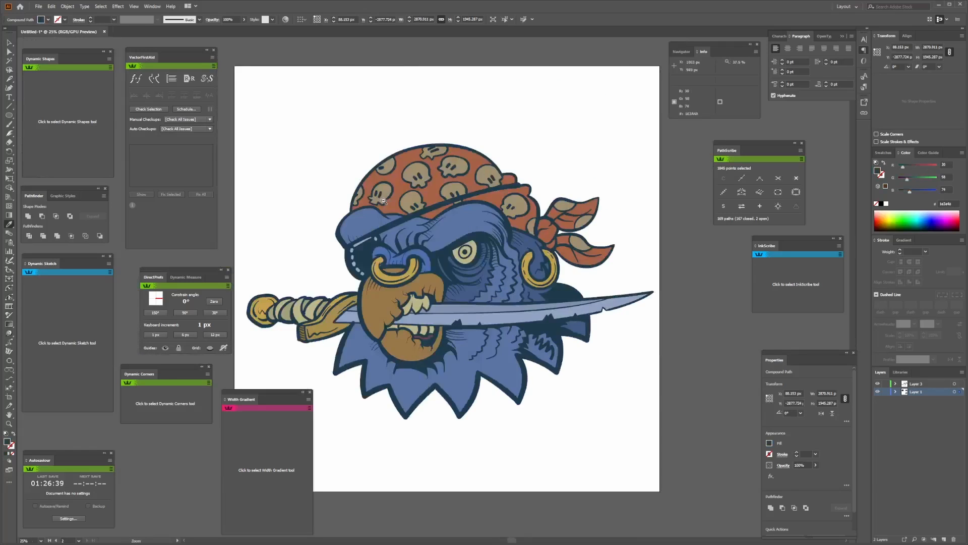
pyautogui.press('v')
pyautogui.click(428, 198)
# - Examine the navy linework on the original artboard and compare it with the coloured budgie below
pyautogui.keyDown('ctrl'); pyautogui.click(471, 201); pyautogui.keyUp('ctrl')
pyautogui.keyDown('ctrl'); pyautogui.click(468, 275); pyautogui.keyUp('ctrl')
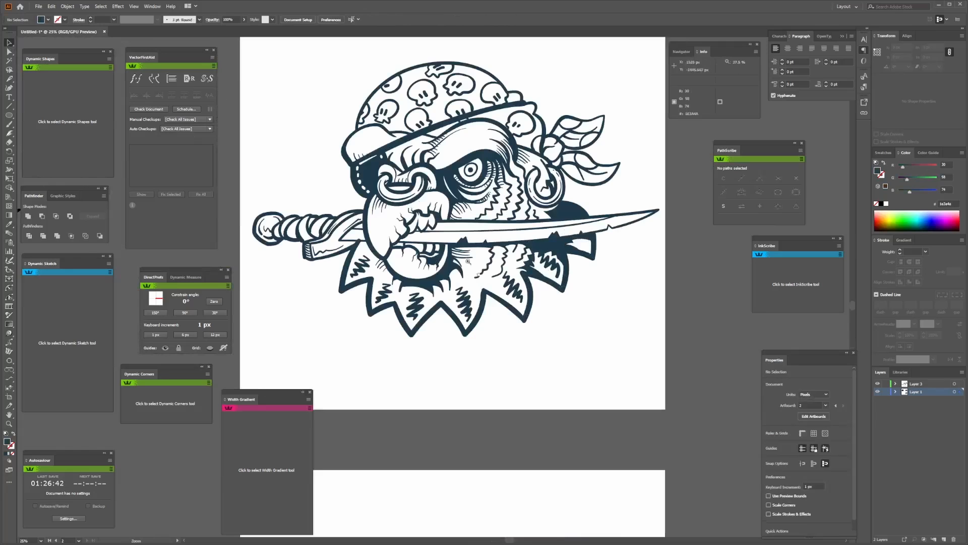
pyautogui.keyDown('ctrl'); pyautogui.click(464, 242); pyautogui.keyUp('ctrl')
pyautogui.keyDown('ctrl'); pyautogui.click(435, 303); pyautogui.keyUp('ctrl')
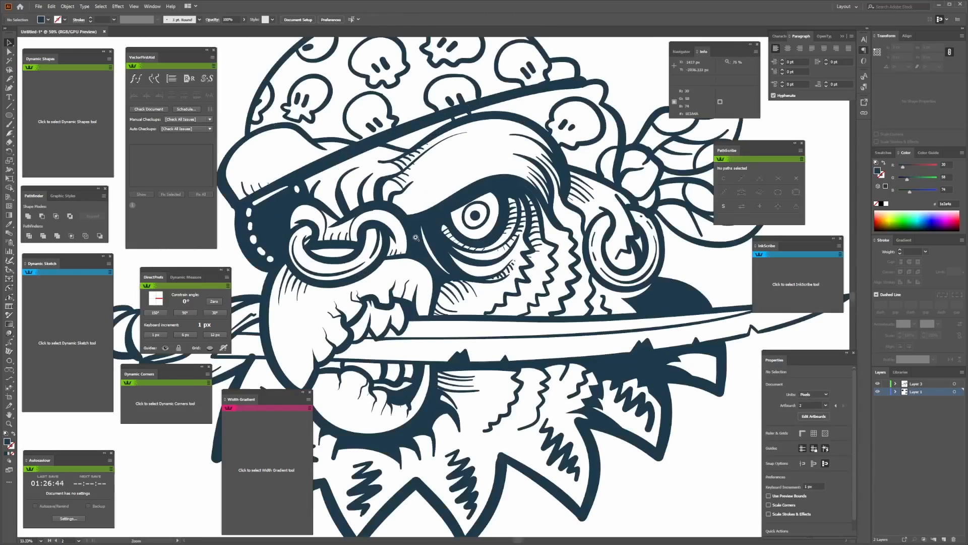
pyautogui.keyDown('ctrl'); pyautogui.keyDown('alt'); pyautogui.click(435, 306); pyautogui.keyUp('alt'); pyautogui.keyUp('ctrl')
pyautogui.keyDown('ctrl'); pyautogui.keyDown('alt'); pyautogui.click(436, 306); pyautogui.keyUp('alt'); pyautogui.keyUp('ctrl')
pyautogui.keyDown('ctrl'); pyautogui.keyDown('alt'); pyautogui.click(436, 306); pyautogui.keyUp('alt'); pyautogui.keyUp('ctrl')
pyautogui.moveTo(455, 329); pyautogui.dragTo(482, 173)
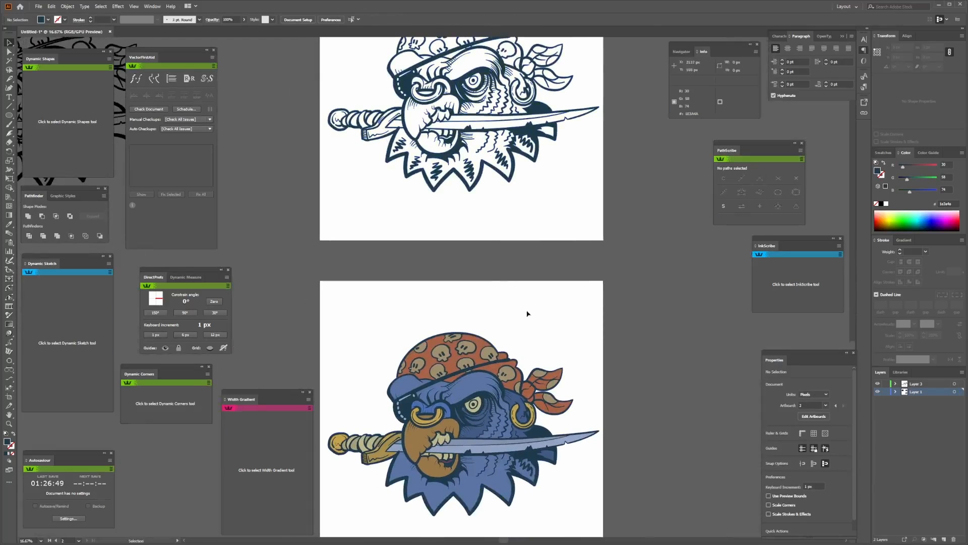
pyautogui.moveTo(487, 356); pyautogui.dragTo(487, 271)
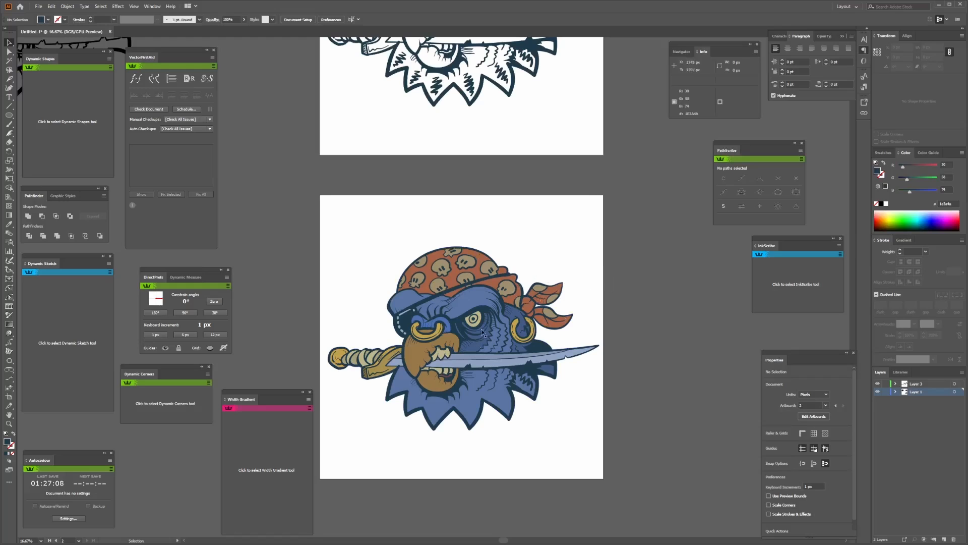
# - Examine the coloured budgie's vector edges at high magnification on a bandana skull, and around the brow and bandana
pyautogui.hotkey('ctrl', 'space')
pyautogui.keyDown('ctrl'); pyautogui.click(436, 320); pyautogui.keyUp('ctrl')
pyautogui.keyDown('ctrl'); pyautogui.click(444, 269); pyautogui.keyUp('ctrl')
pyautogui.keyDown('ctrl'); pyautogui.click(461, 280); pyautogui.keyUp('ctrl')
pyautogui.keyDown('ctrl'); pyautogui.click(460, 263); pyautogui.keyUp('ctrl')
pyautogui.keyDown('ctrl'); pyautogui.click(433, 272); pyautogui.keyUp('ctrl')
pyautogui.keyDown('ctrl'); pyautogui.click(433, 272); pyautogui.keyUp('ctrl')
pyautogui.keyDown('ctrl'); pyautogui.click(434, 272); pyautogui.keyUp('ctrl')
pyautogui.keyDown('ctrl'); pyautogui.click(435, 272); pyautogui.keyUp('ctrl')
pyautogui.keyDown('ctrl'); pyautogui.click(434, 272); pyautogui.keyUp('ctrl')
pyautogui.keyDown('ctrl'); pyautogui.click(434, 272); pyautogui.keyUp('ctrl')
pyautogui.keyDown('ctrl'); pyautogui.click(447, 248); pyautogui.keyUp('ctrl')
pyautogui.keyDown('ctrl'); pyautogui.click(426, 177); pyautogui.keyUp('ctrl')
pyautogui.keyDown('ctrl'); pyautogui.click(425, 177); pyautogui.keyUp('ctrl')
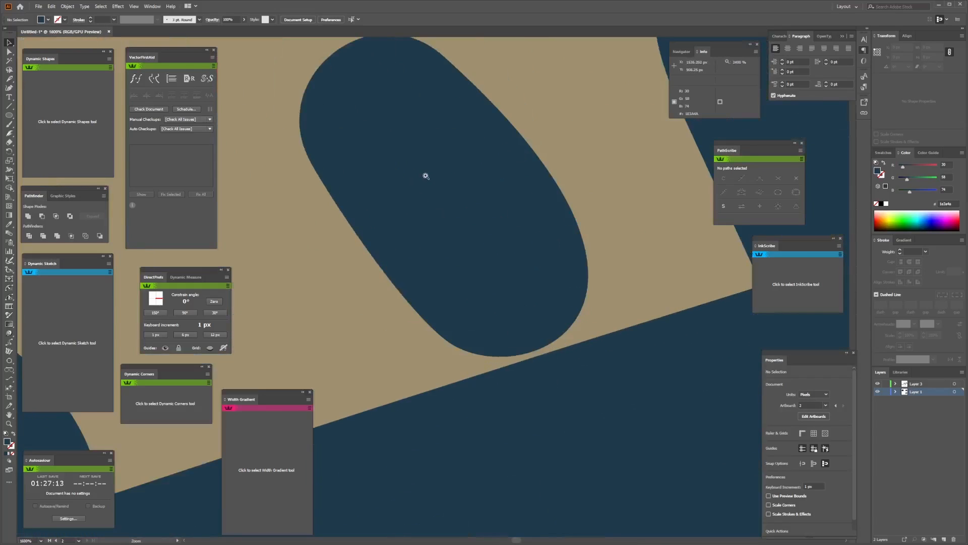
pyautogui.keyDown('ctrl'); pyautogui.keyDown('alt'); pyautogui.click(443, 284); pyautogui.keyUp('alt'); pyautogui.keyUp('ctrl')
pyautogui.keyDown('ctrl'); pyautogui.keyDown('alt'); pyautogui.click(443, 283); pyautogui.keyUp('alt'); pyautogui.keyUp('ctrl')
pyautogui.keyDown('ctrl'); pyautogui.keyDown('alt'); pyautogui.click(437, 281); pyautogui.keyUp('alt'); pyautogui.keyUp('ctrl')
pyautogui.keyDown('ctrl'); pyautogui.keyDown('alt'); pyautogui.click(437, 281); pyautogui.keyUp('alt'); pyautogui.keyUp('ctrl')
pyautogui.keyDown('ctrl'); pyautogui.keyDown('alt'); pyautogui.click(437, 281); pyautogui.keyUp('alt'); pyautogui.keyUp('ctrl')
pyautogui.keyDown('ctrl'); pyautogui.keyDown('alt'); pyautogui.click(439, 281); pyautogui.keyUp('alt'); pyautogui.keyUp('ctrl')
pyautogui.keyDown('ctrl'); pyautogui.keyDown('alt'); pyautogui.click(438, 283); pyautogui.keyUp('alt'); pyautogui.keyUp('ctrl')
pyautogui.keyDown('ctrl'); pyautogui.keyDown('alt'); pyautogui.click(439, 284); pyautogui.keyUp('alt'); pyautogui.keyUp('ctrl')
pyautogui.keyDown('ctrl'); pyautogui.keyDown('alt'); pyautogui.click(438, 284); pyautogui.keyUp('alt'); pyautogui.keyUp('ctrl')
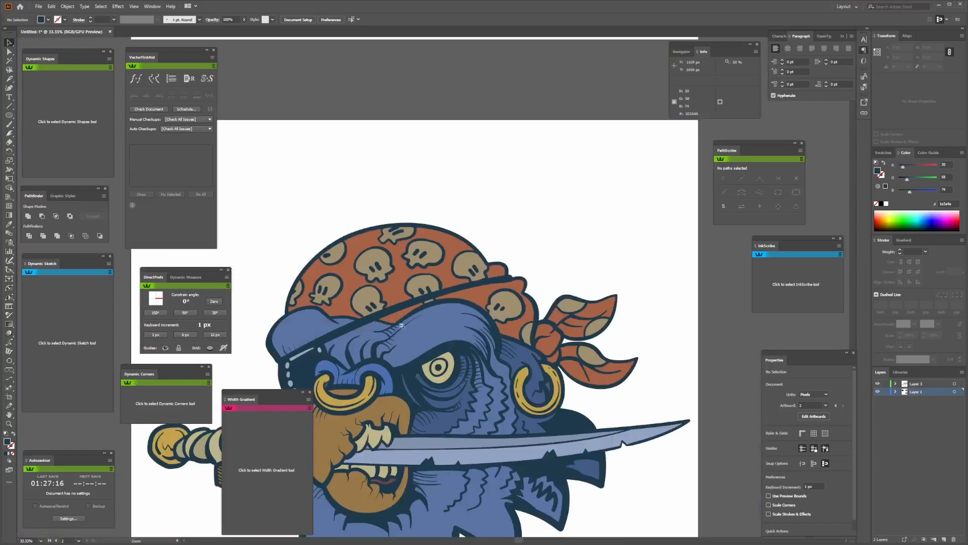
pyautogui.keyDown('ctrl'); pyautogui.keyDown('alt'); pyautogui.click(406, 326); pyautogui.keyUp('alt'); pyautogui.keyUp('ctrl')
pyautogui.keyDown('ctrl'); pyautogui.click(414, 295); pyautogui.keyUp('ctrl')
pyautogui.keyDown('ctrl'); pyautogui.click(468, 291); pyautogui.keyUp('ctrl')
pyautogui.keyDown('ctrl'); pyautogui.click(468, 291); pyautogui.keyUp('ctrl')
pyautogui.keyDown('ctrl'); pyautogui.keyDown('alt'); pyautogui.click(488, 326); pyautogui.keyUp('alt'); pyautogui.keyUp('ctrl')
pyautogui.keyDown('ctrl'); pyautogui.keyDown('alt'); pyautogui.click(488, 326); pyautogui.keyUp('alt'); pyautogui.keyUp('ctrl')
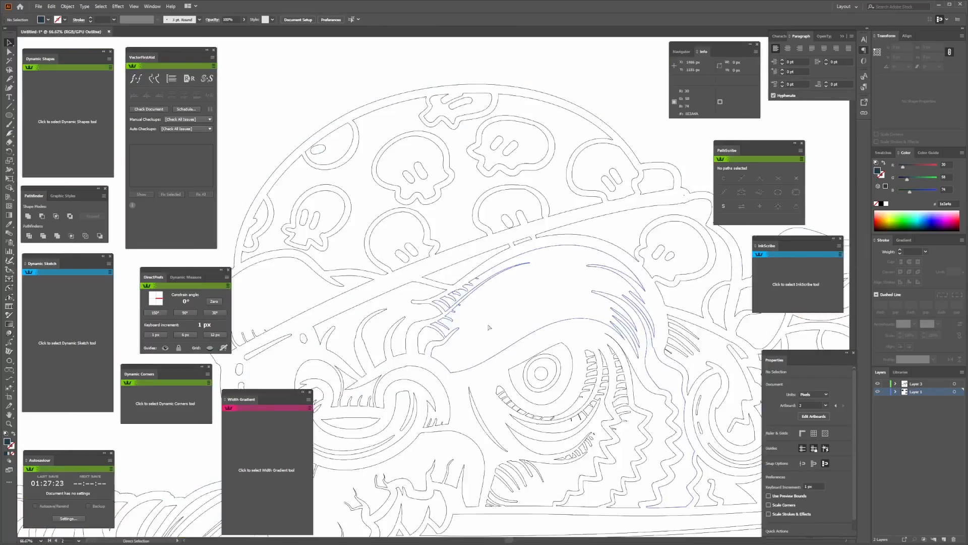
# - Isolate the coloured artwork and darken the fill of the lower teeth inside the beak
pyautogui.keyDown('ctrl'); pyautogui.click(450, 331); pyautogui.keyUp('ctrl')
pyautogui.doubleClick(479, 211)
pyautogui.keyDown('shift'); pyautogui.click(435, 204); pyautogui.keyUp('shift')
pyautogui.keyDown('shift'); pyautogui.click(522, 211); pyautogui.keyUp('shift')
pyautogui.moveTo(919, 191); pyautogui.dragTo(910, 191)
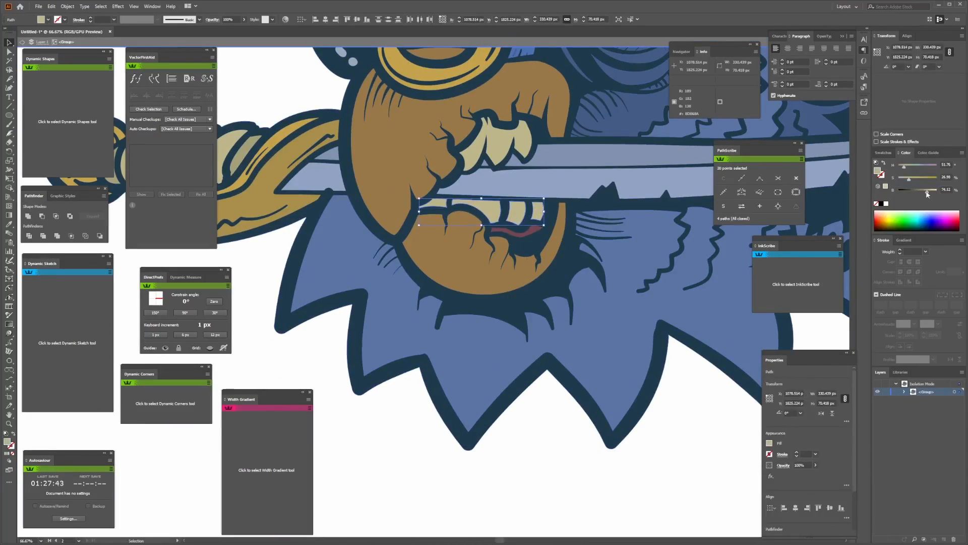
# - Fill the ring around the eye's pupil with a more saturated yellow than the sampled colour
pyautogui.click(402, 302)
pyautogui.scroll(-1, 403, 298)
pyautogui.doubleClick(441, 318)
pyautogui.scroll(-3, 484, 282)
pyautogui.scroll(5, 535, 196)
pyautogui.click(481, 281)
pyautogui.doubleClick(481, 281)
pyautogui.click(461, 226)
pyautogui.click(505, 249)
pyautogui.press('i')
pyautogui.click(522, 257)
pyautogui.moveTo(913, 178); pyautogui.dragTo(922, 178)
# - Bring the dark pupil circle to the front of the eye, using outline view to select it, and deselect
pyautogui.hotkey('ctrl', 'y')
pyautogui.press('v')
pyautogui.click(500, 255)
pyautogui.click(495, 253)
pyautogui.hotkey('ctrl', 'shift', ']')
pyautogui.hotkey('ctrl', 'y')
pyautogui.scroll(-4, 442, 308)
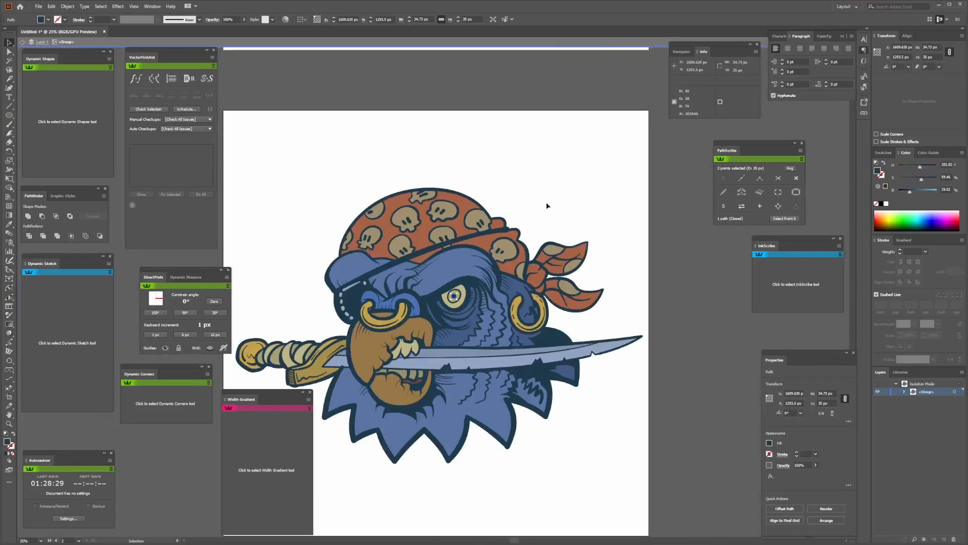
pyautogui.click(523, 222)
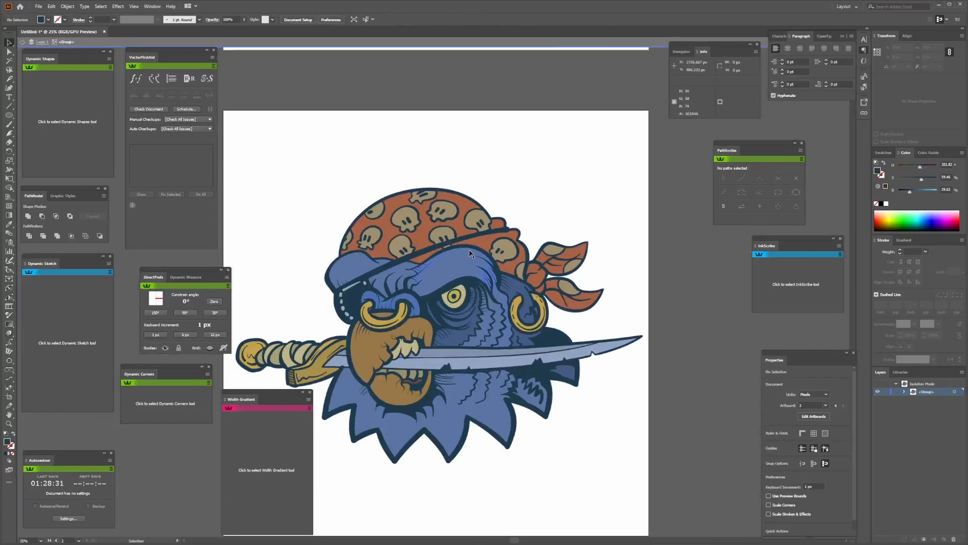
# - Give the zigzag shading marks in the neck feathers the dark navy of the outlines, selecting them in outline view
pyautogui.hotkey('ctrl', 'space')
pyautogui.keyDown('ctrl'); pyautogui.click(397, 306); pyautogui.keyUp('ctrl')
pyautogui.keyDown('ctrl'); pyautogui.click(445, 254); pyautogui.keyUp('ctrl')
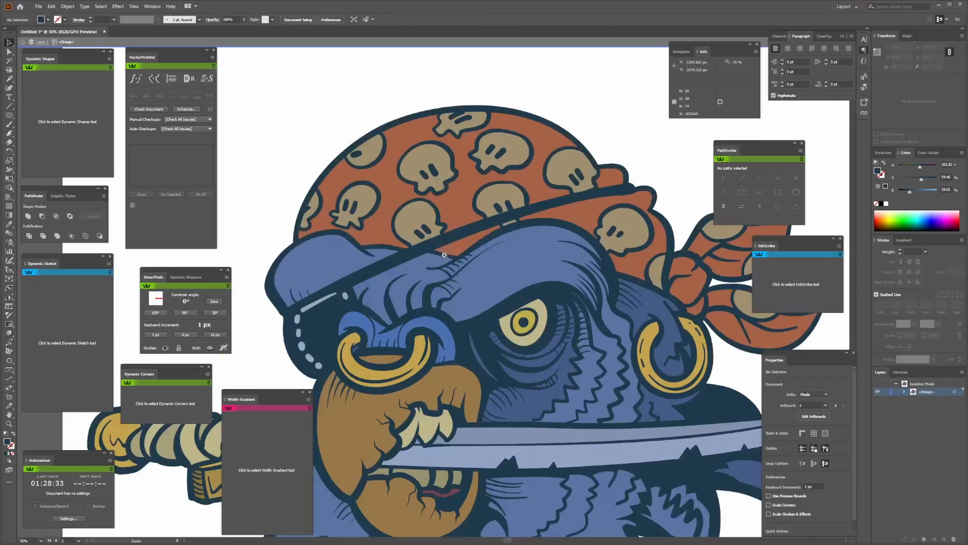
pyautogui.keyDown('ctrl'); pyautogui.keyDown('alt'); pyautogui.click(391, 326); pyautogui.keyUp('alt'); pyautogui.keyUp('ctrl')
pyautogui.keyDown('ctrl'); pyautogui.click(392, 326); pyautogui.keyUp('ctrl')
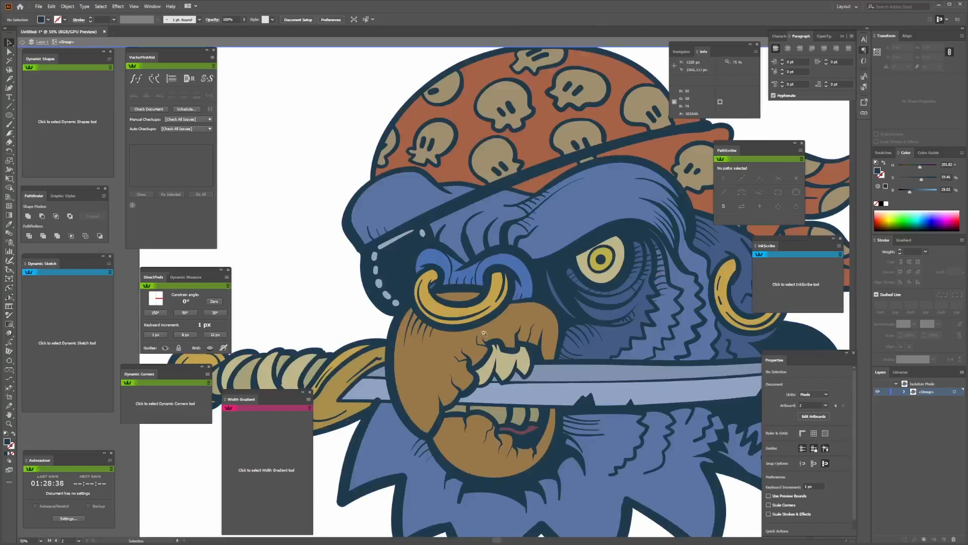
pyautogui.keyDown('ctrl'); pyautogui.keyDown('alt'); pyautogui.click(325, 237); pyautogui.keyUp('alt'); pyautogui.keyUp('ctrl')
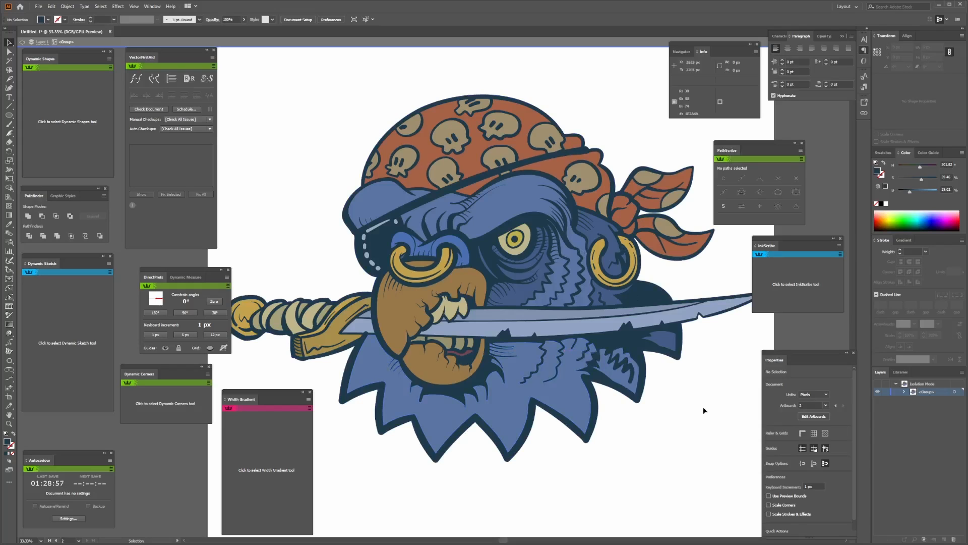
pyautogui.hotkey('ctrl', 'y')
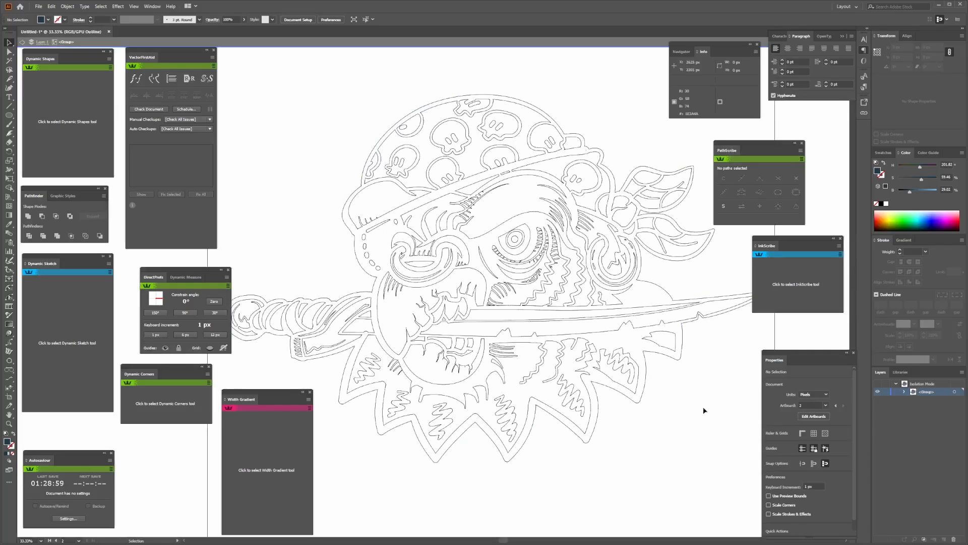
pyautogui.click(567, 391)
pyautogui.keyDown('shift'); pyautogui.click(510, 415); pyautogui.keyUp('shift')
pyautogui.keyDown('shift'); pyautogui.click(440, 419); pyautogui.keyUp('shift')
pyautogui.keyDown('shift'); pyautogui.click(397, 402); pyautogui.keyUp('shift')
pyautogui.keyDown('shift'); pyautogui.click(369, 369); pyautogui.keyUp('shift')
pyautogui.hotkey('ctrl', 'y')
pyautogui.click(568, 481)
pyautogui.hotkey('ctrl', '-')
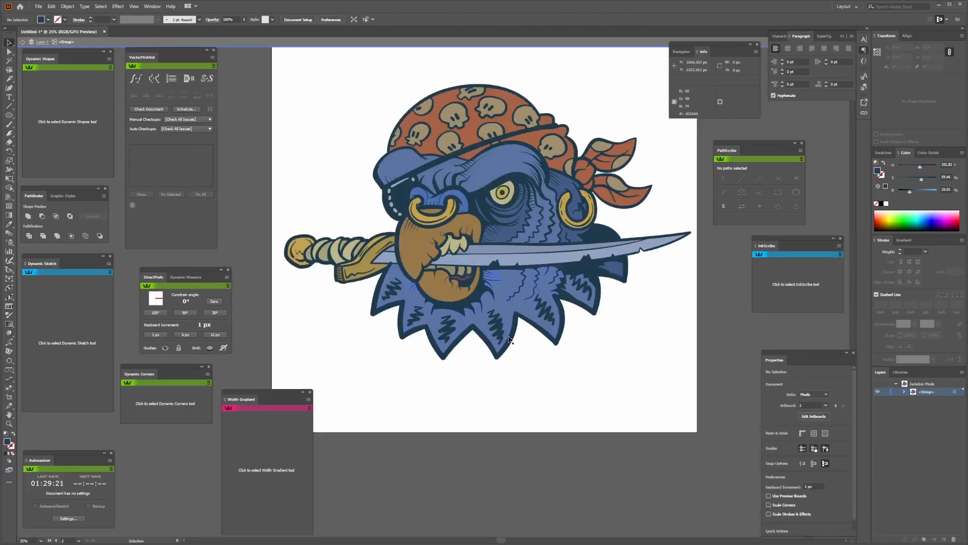
pyautogui.scroll(2, 559, 364)
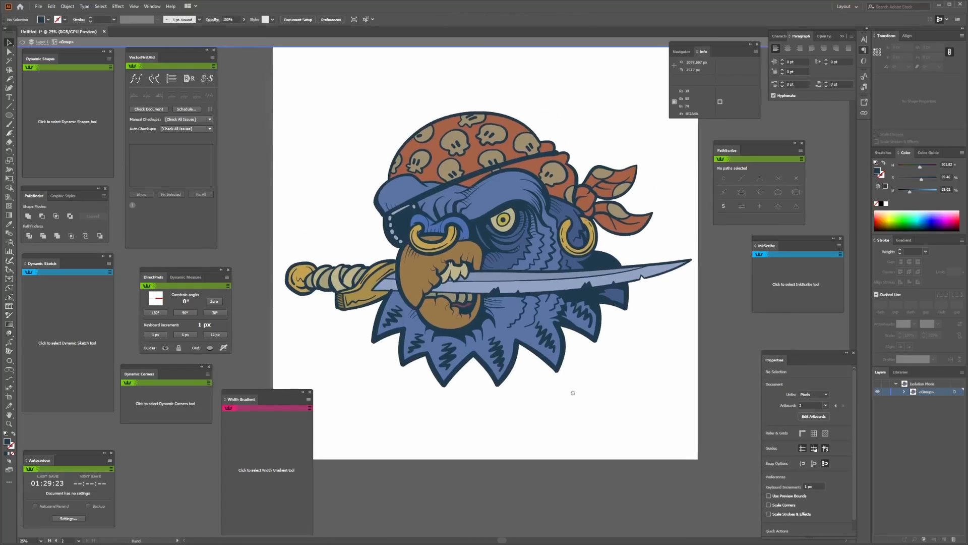